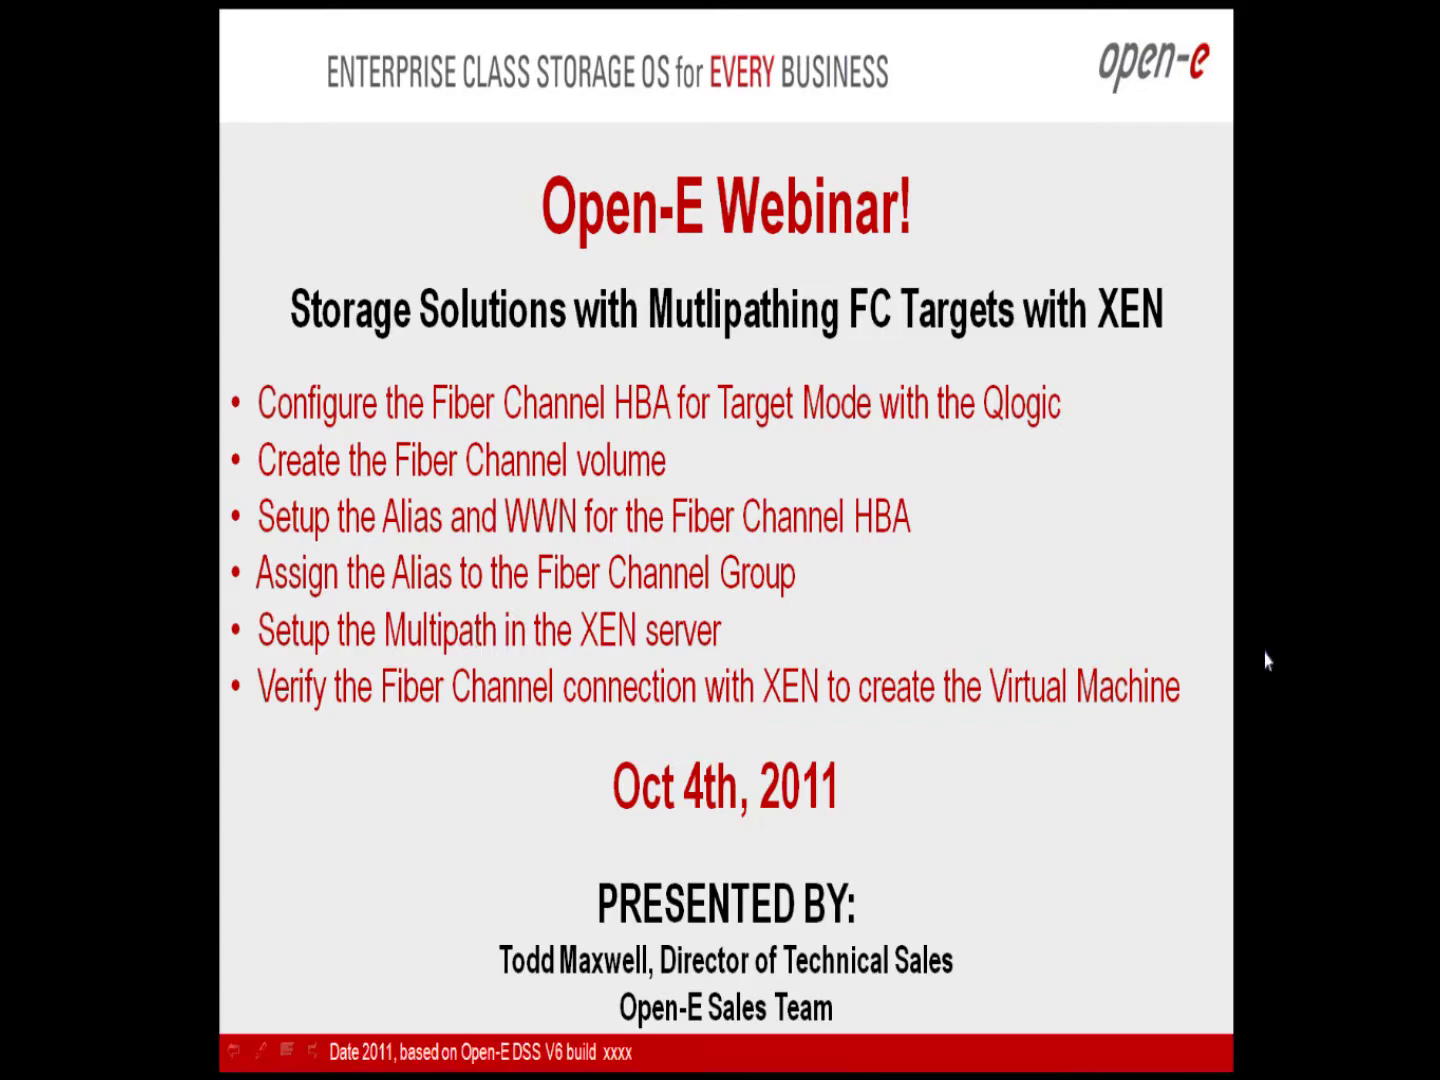
Step: Switch from the webinar agenda slide to the DSS V6 about page in Firefox
{"action": "key", "text": "alt+Tab"}
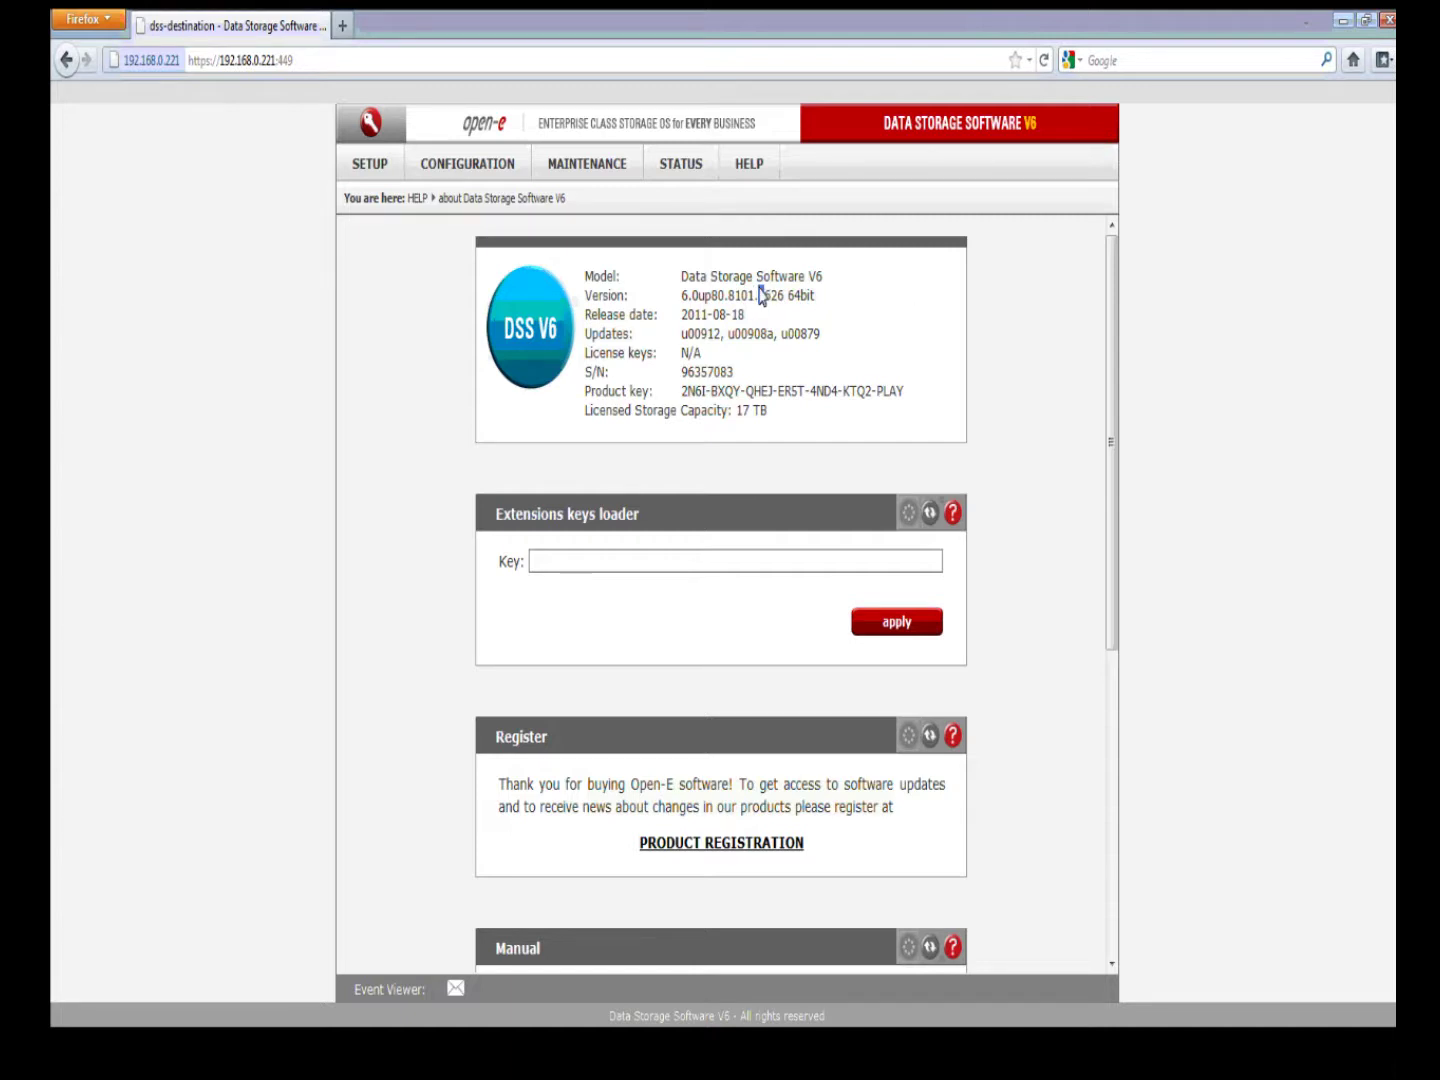
{"action": "left_click_drag", "start_coordinate": [758, 295], "coordinate": [774, 298]}
{"action": "left_click", "coordinate": [922, 310]}
Step: On Setup > Fibre Channel, toggle both QLE2462 ports to initiator and back, saving them as target
{"action": "left_click", "coordinate": [381, 170]}
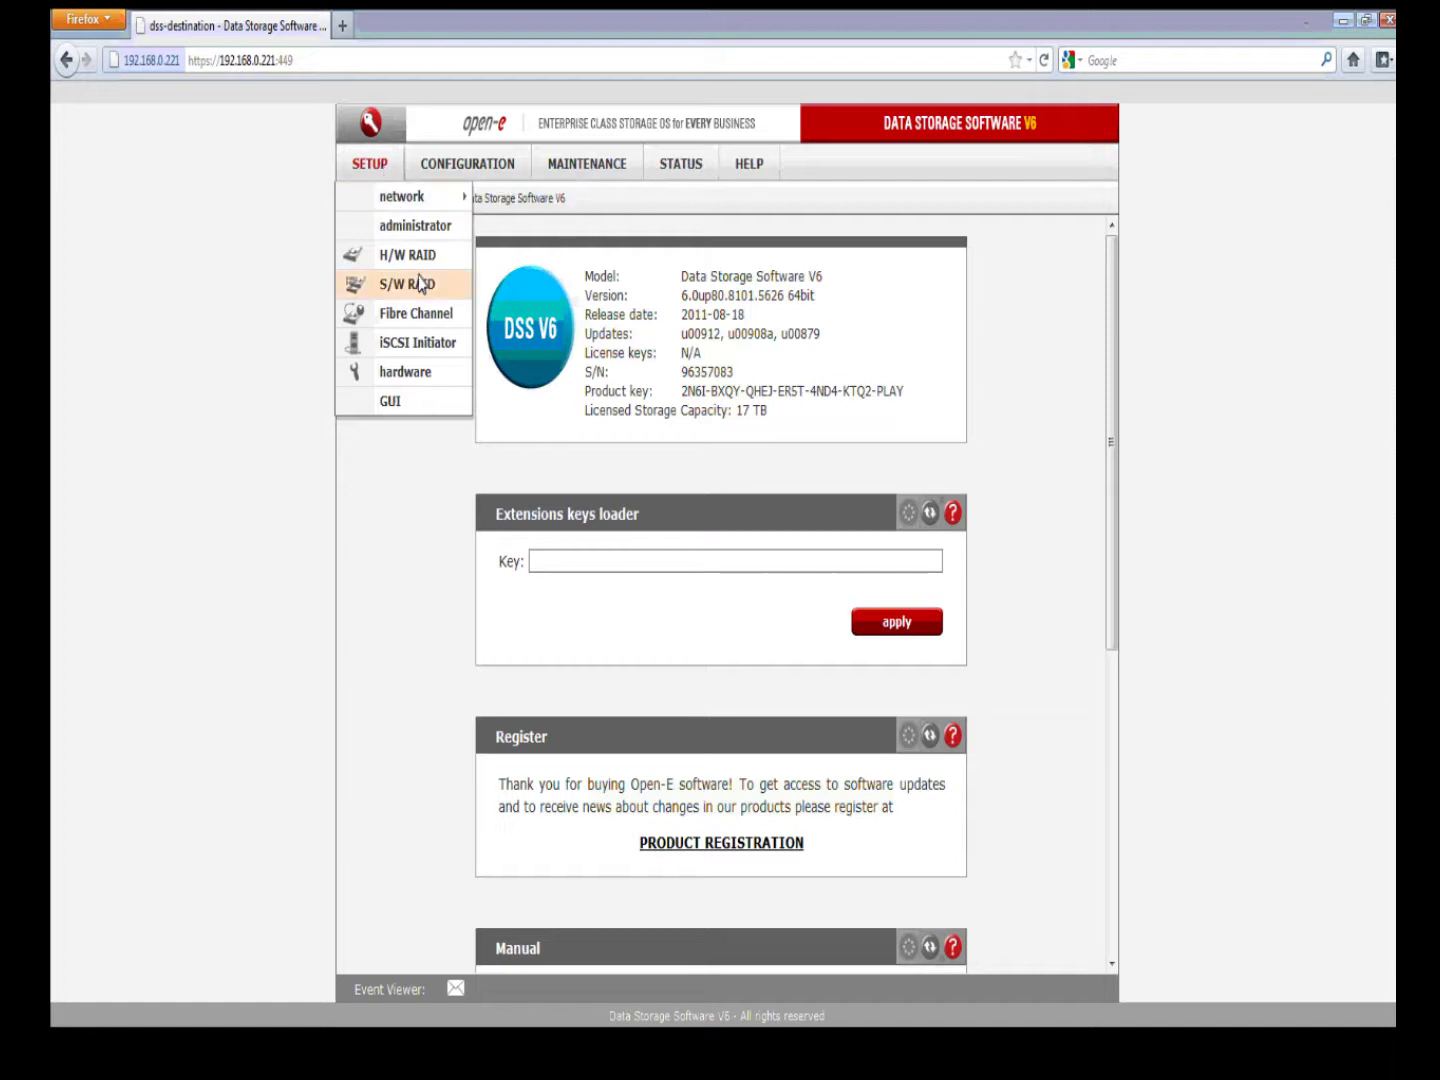
{"action": "left_click", "coordinate": [455, 318]}
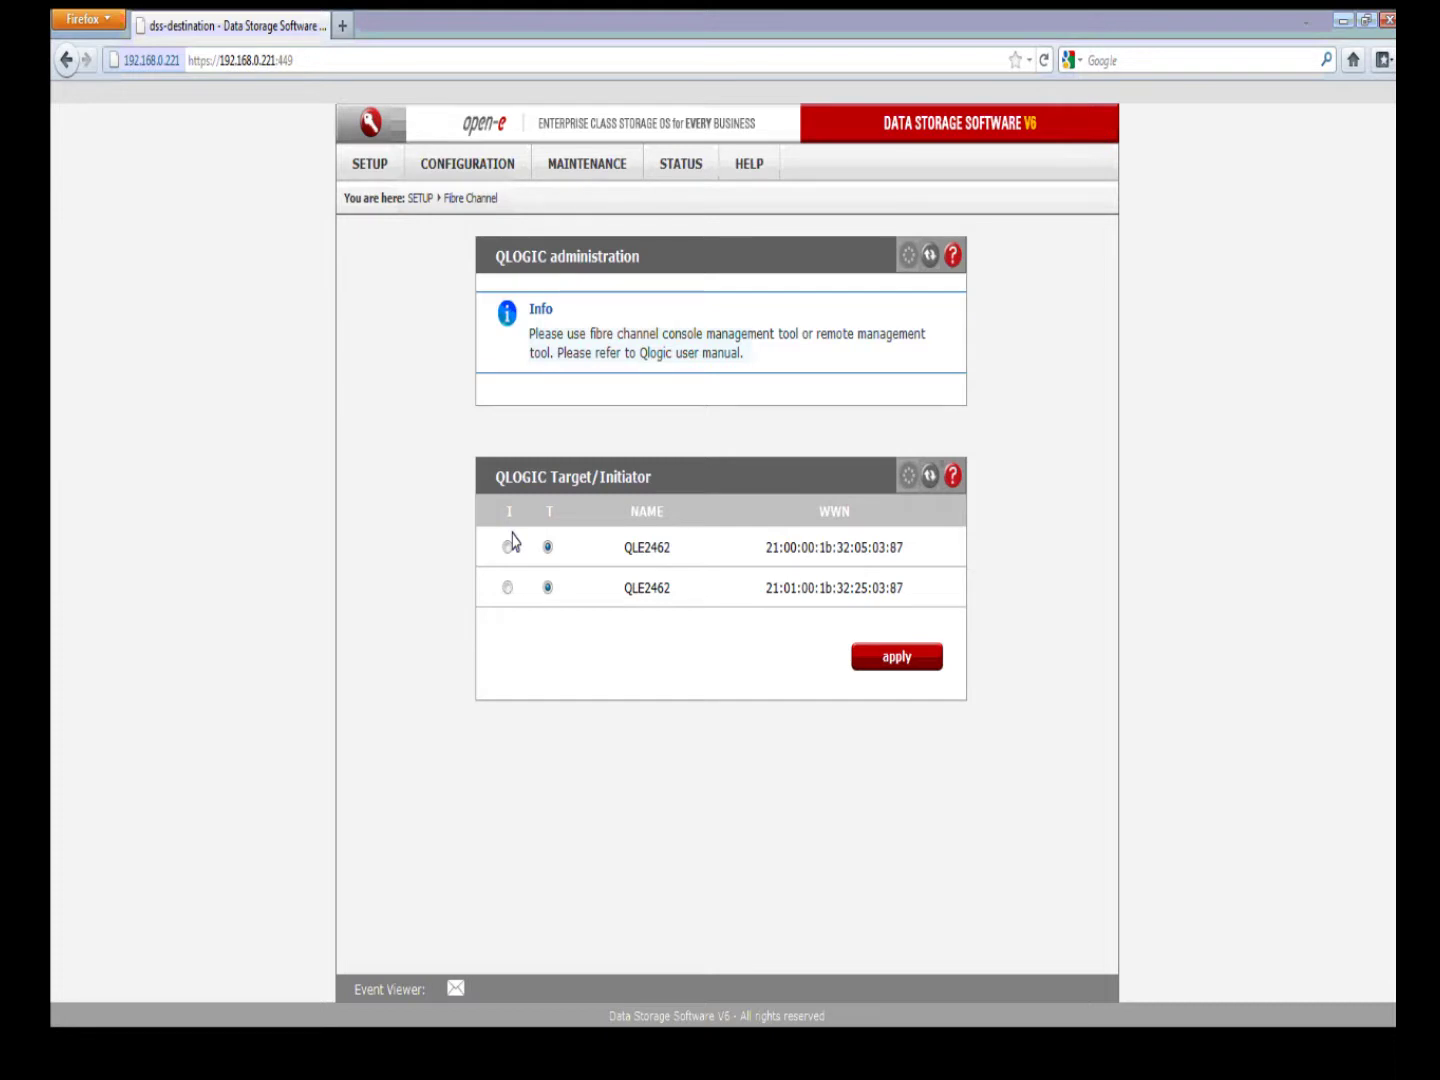
{"action": "left_click", "coordinate": [509, 545]}
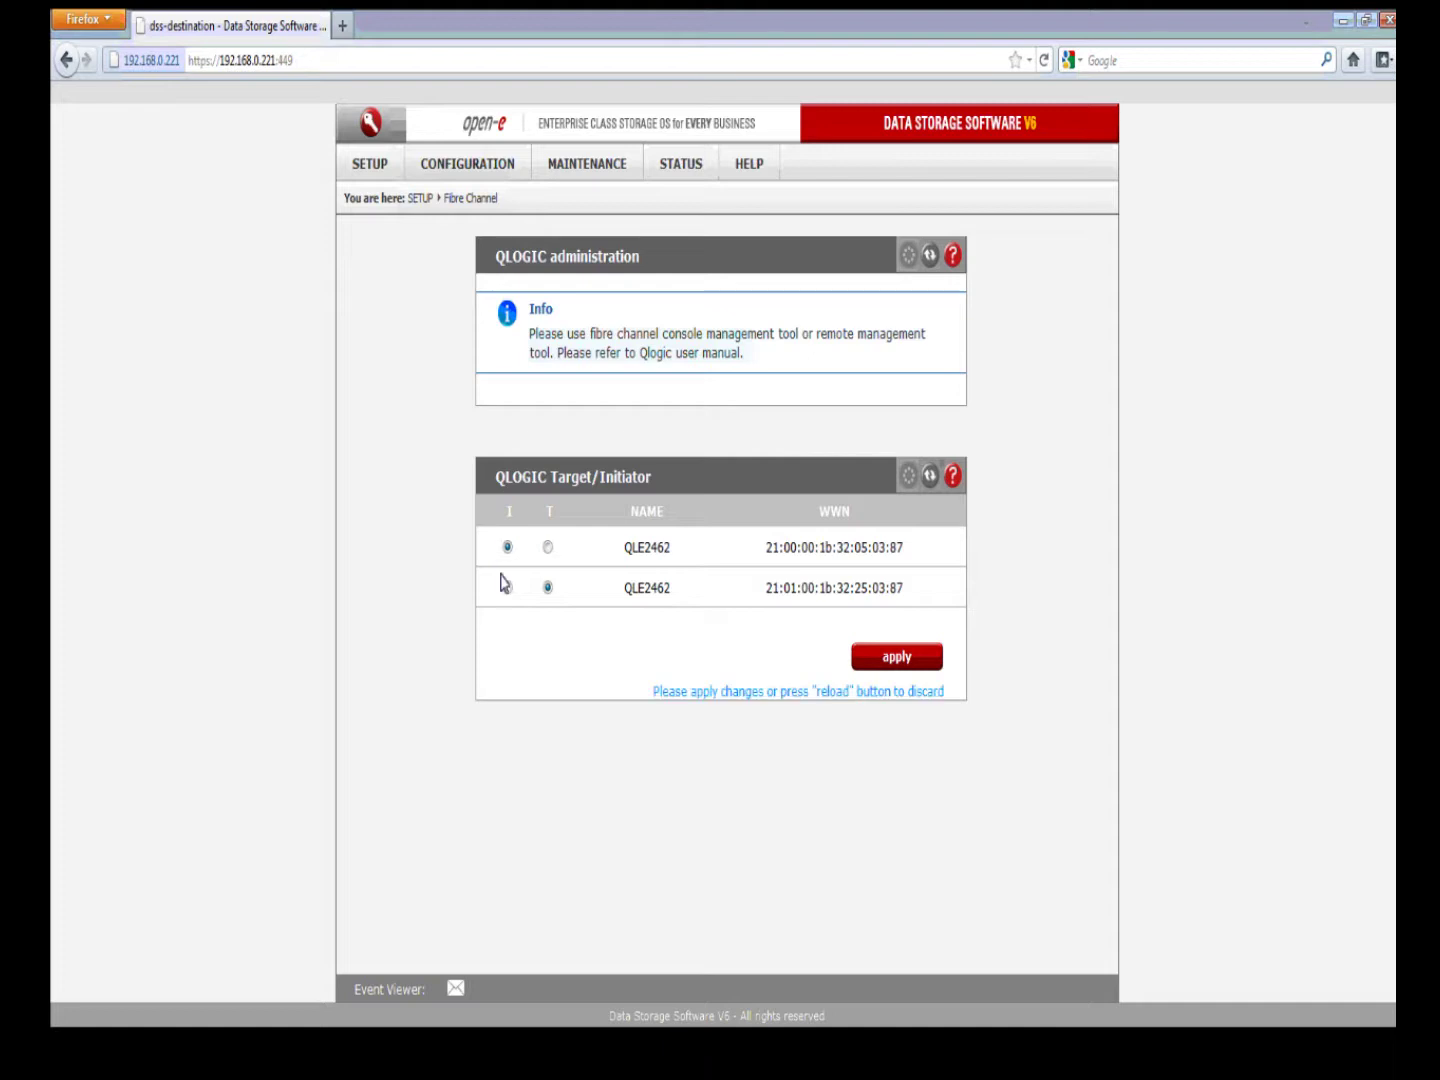
{"action": "left_click", "coordinate": [506, 587]}
{"action": "left_click", "coordinate": [545, 548]}
{"action": "left_click", "coordinate": [547, 588]}
{"action": "left_click", "coordinate": [885, 654]}
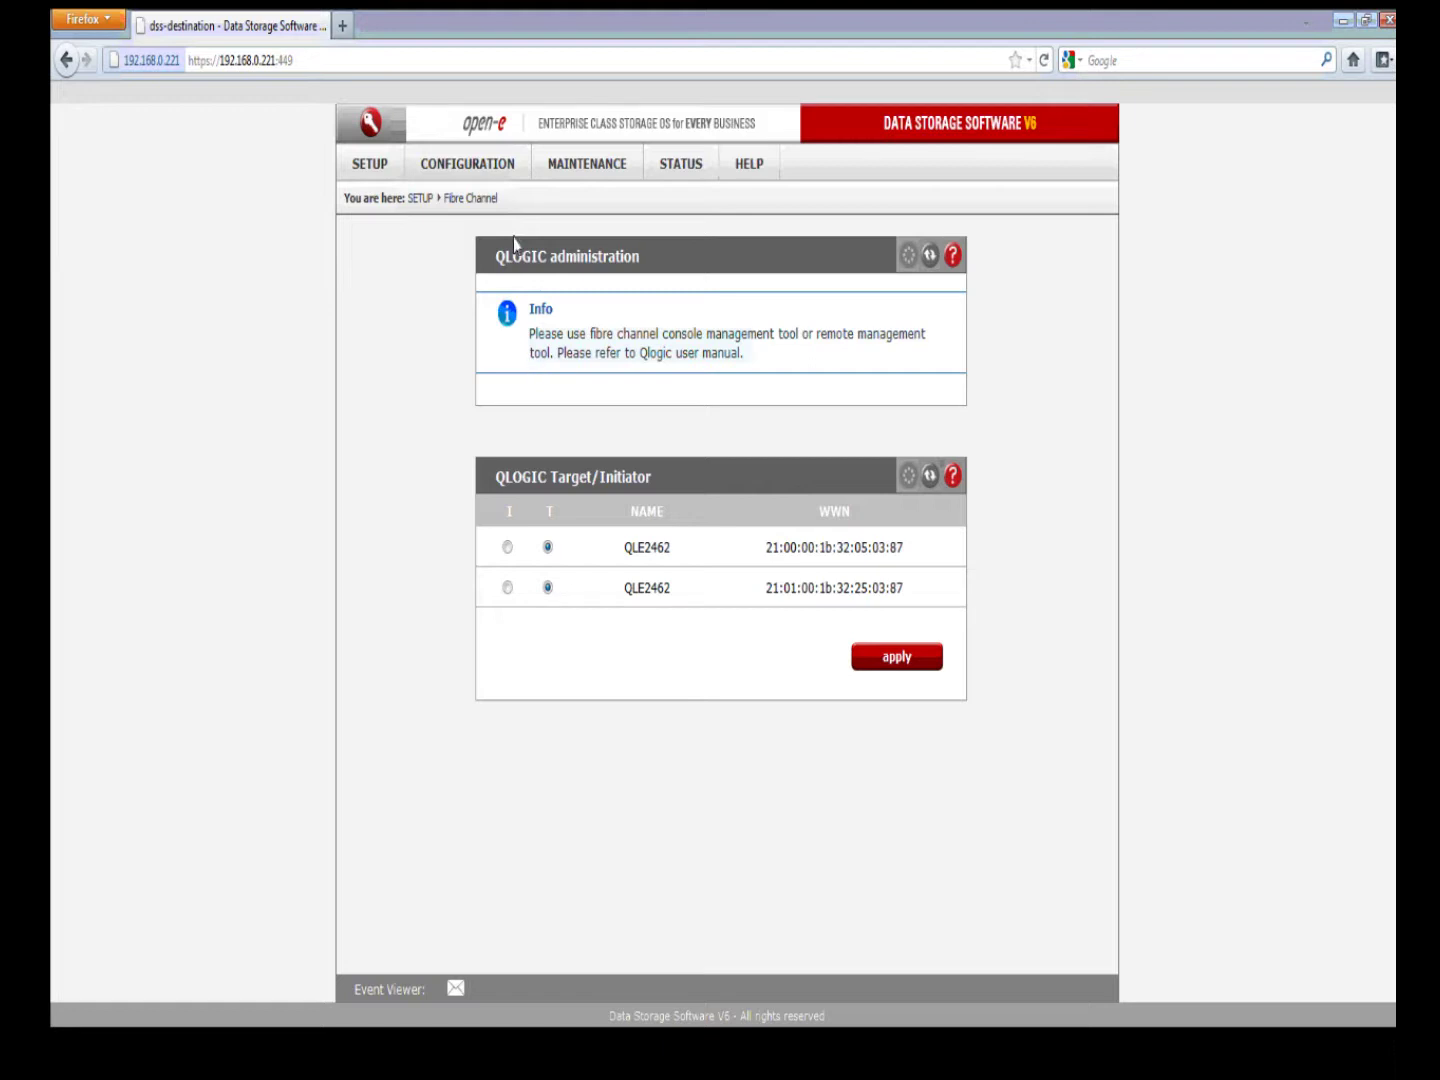
Step: Open vg00 under Configuration > Volume manager to see lv0000 (10 GB) and lv0001 (55 GB)
{"action": "left_click", "coordinate": [508, 170]}
{"action": "mouse_move", "coordinate": [514, 196]}
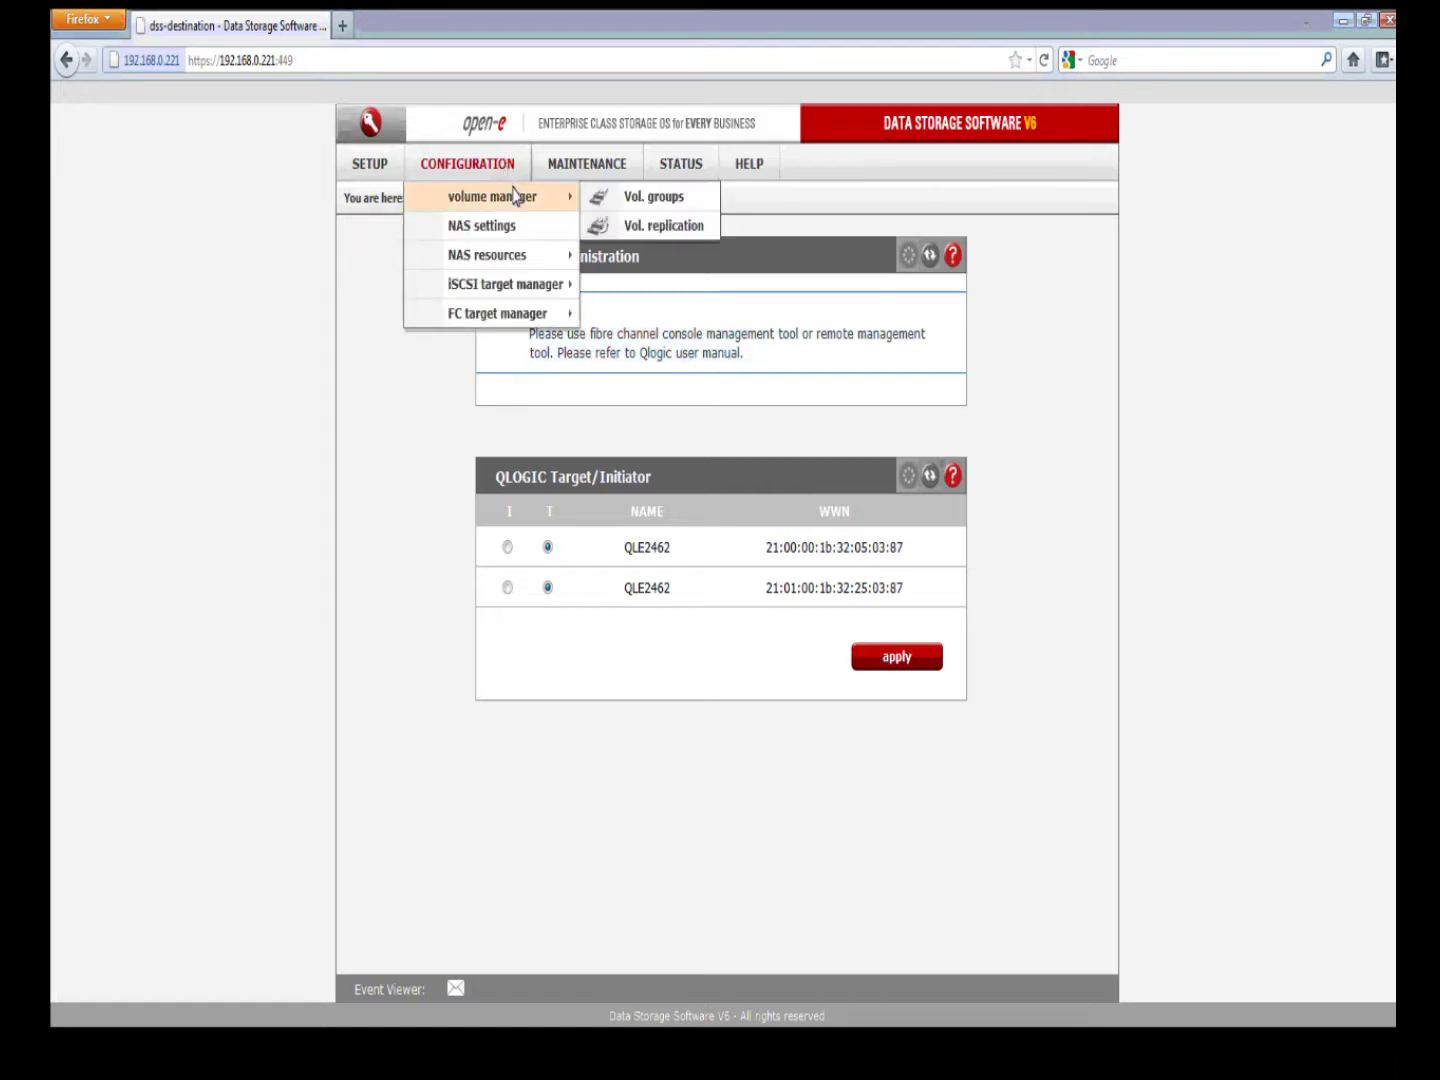
{"action": "left_click", "coordinate": [692, 198]}
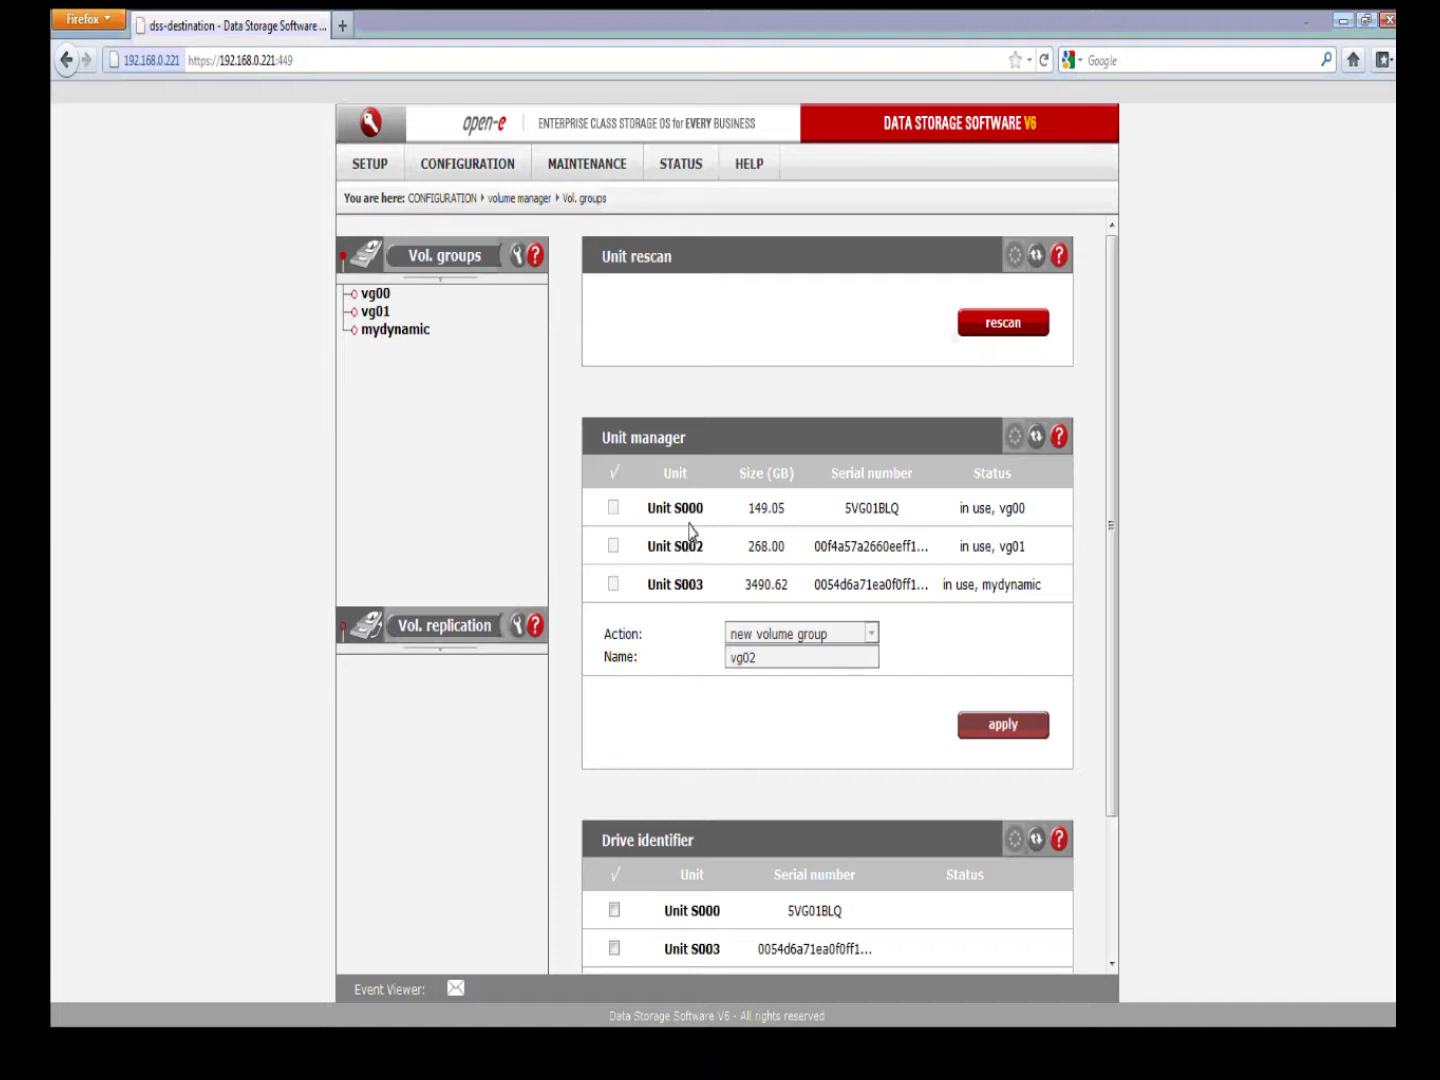
{"action": "left_click_drag", "start_coordinate": [702, 510], "coordinate": [647, 510]}
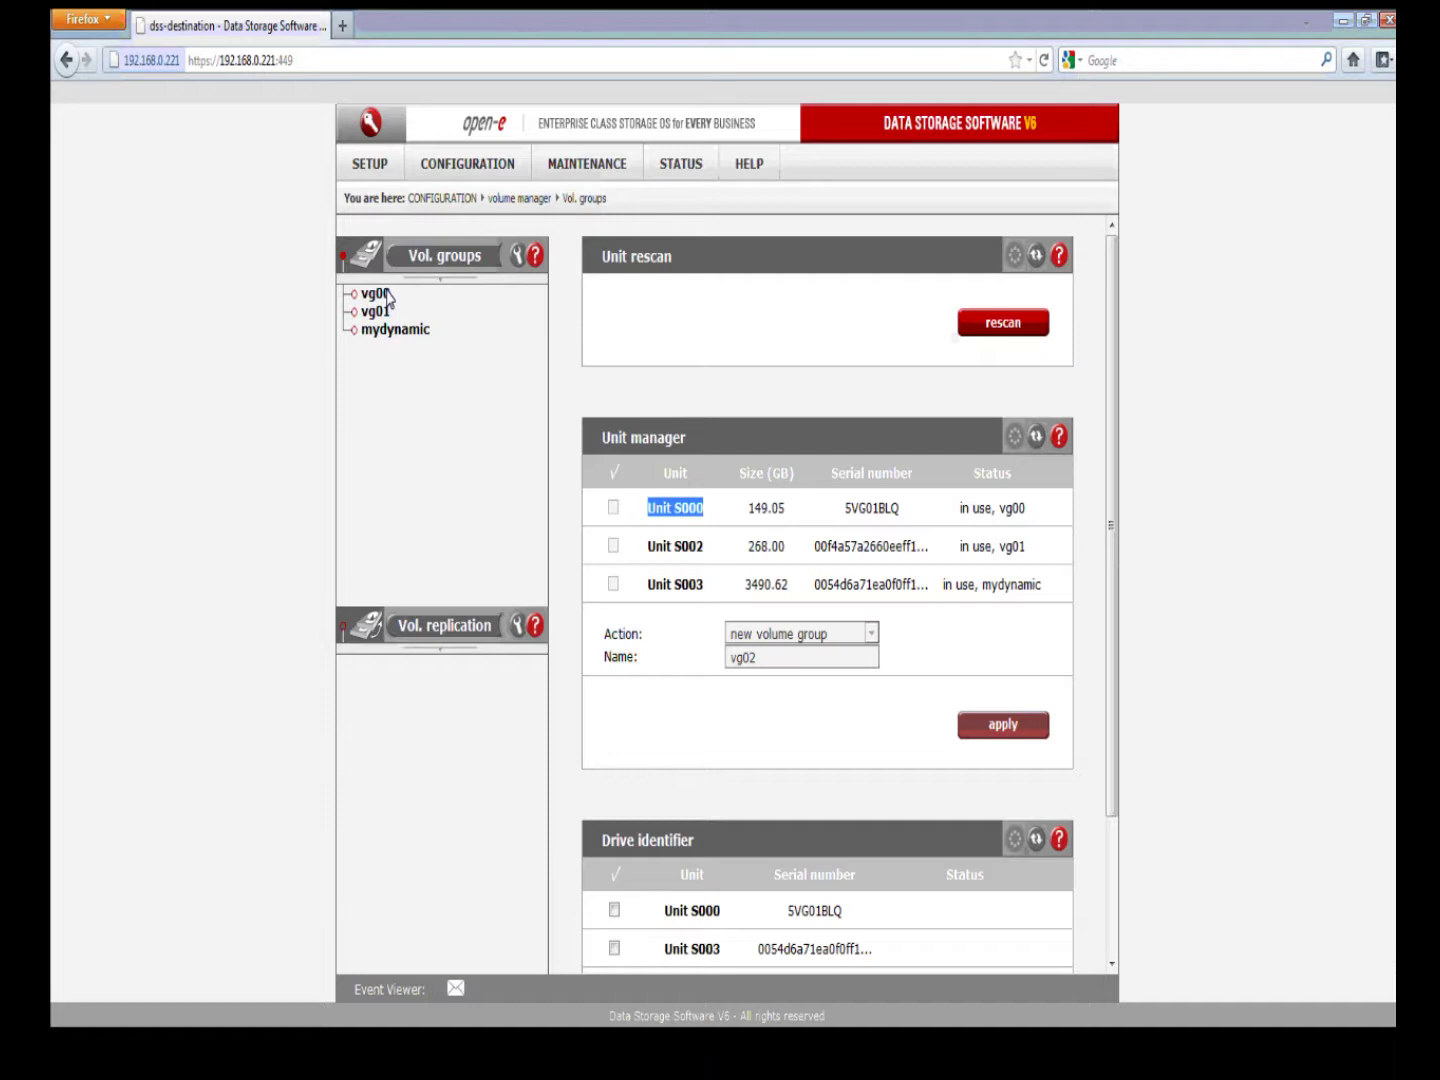
{"action": "left_click", "coordinate": [386, 296]}
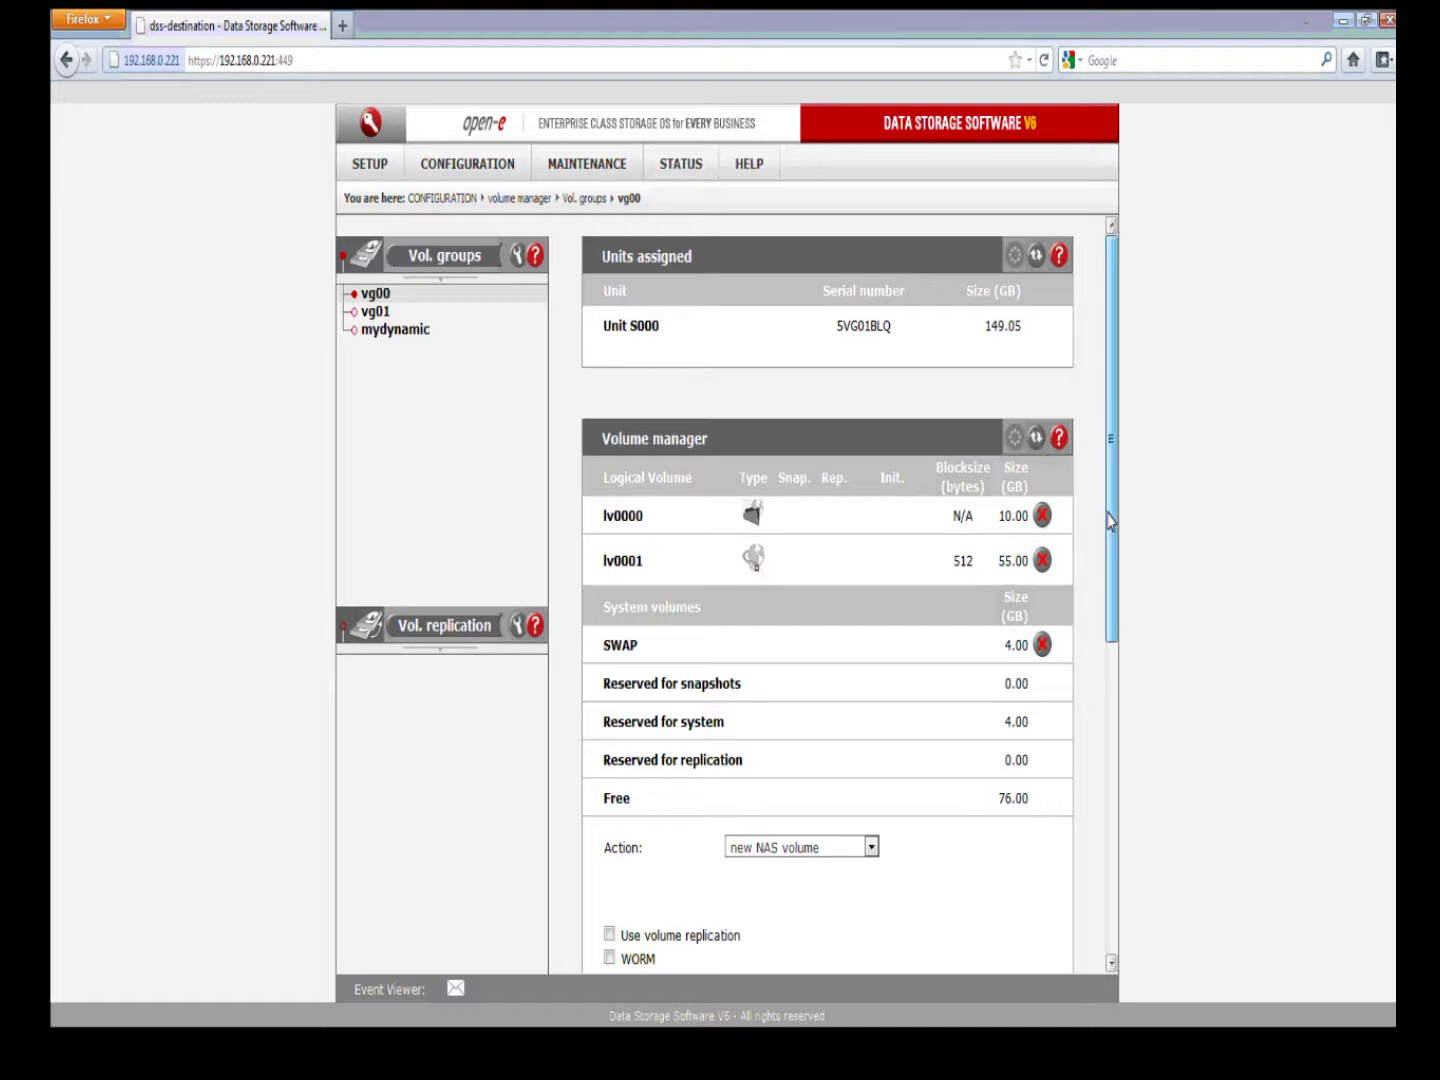
Step: Choose the new FC volume action for vg00, which has 76 GB free
{"action": "left_click_drag", "start_coordinate": [1108, 521], "coordinate": [1109, 633]}
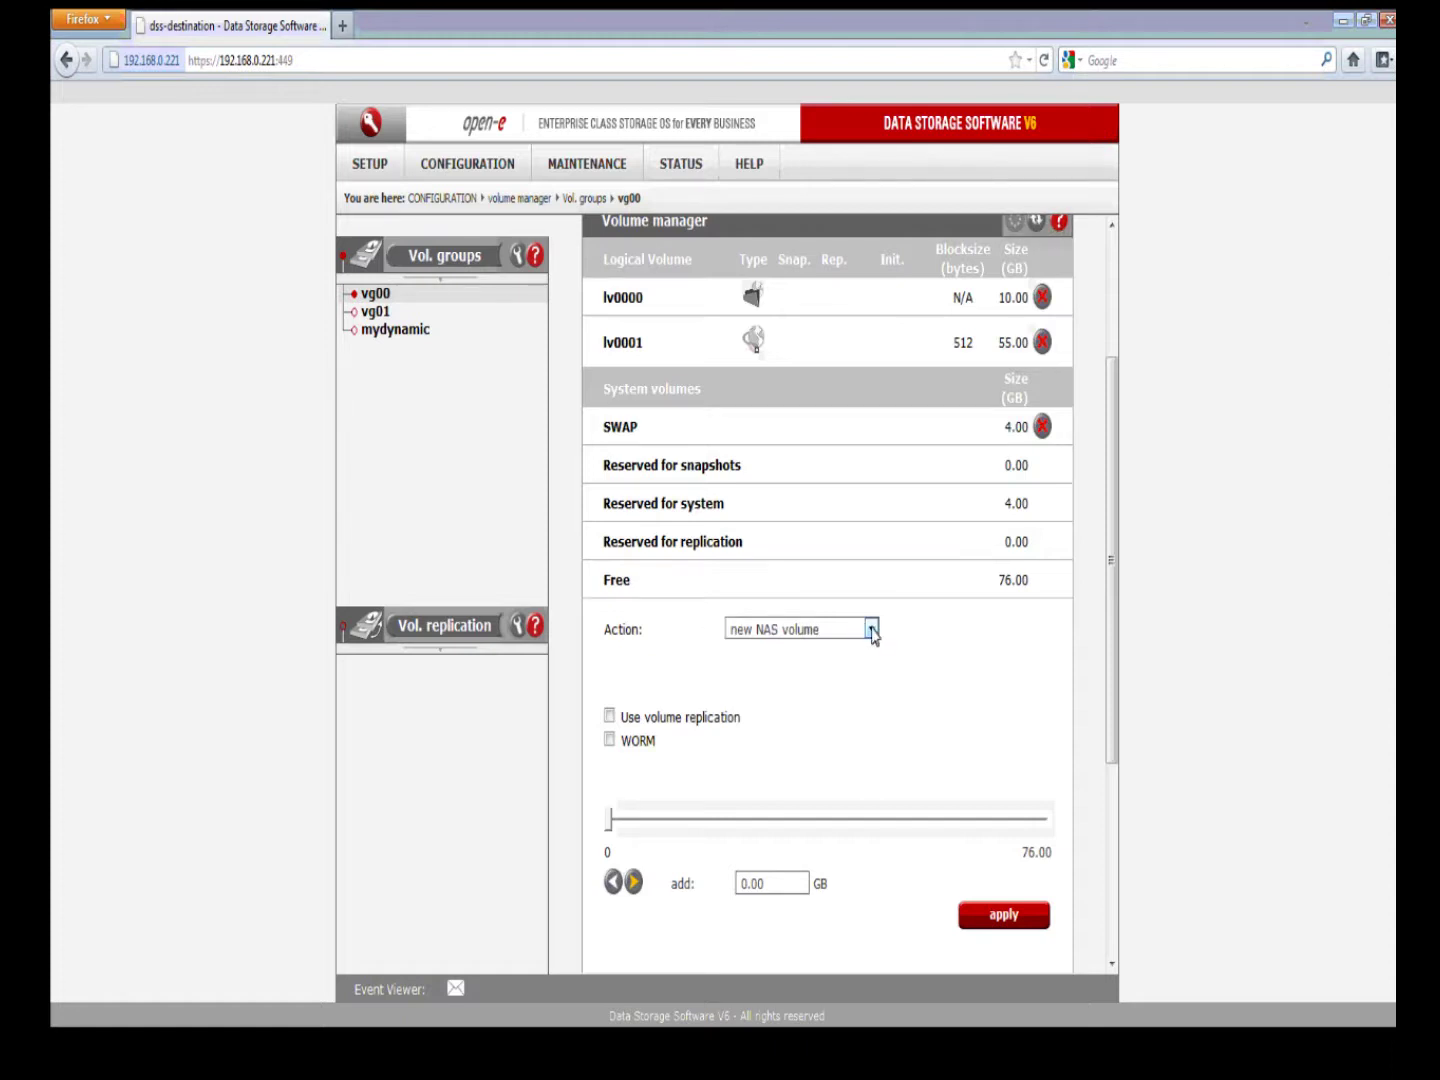
{"action": "left_click", "coordinate": [872, 631]}
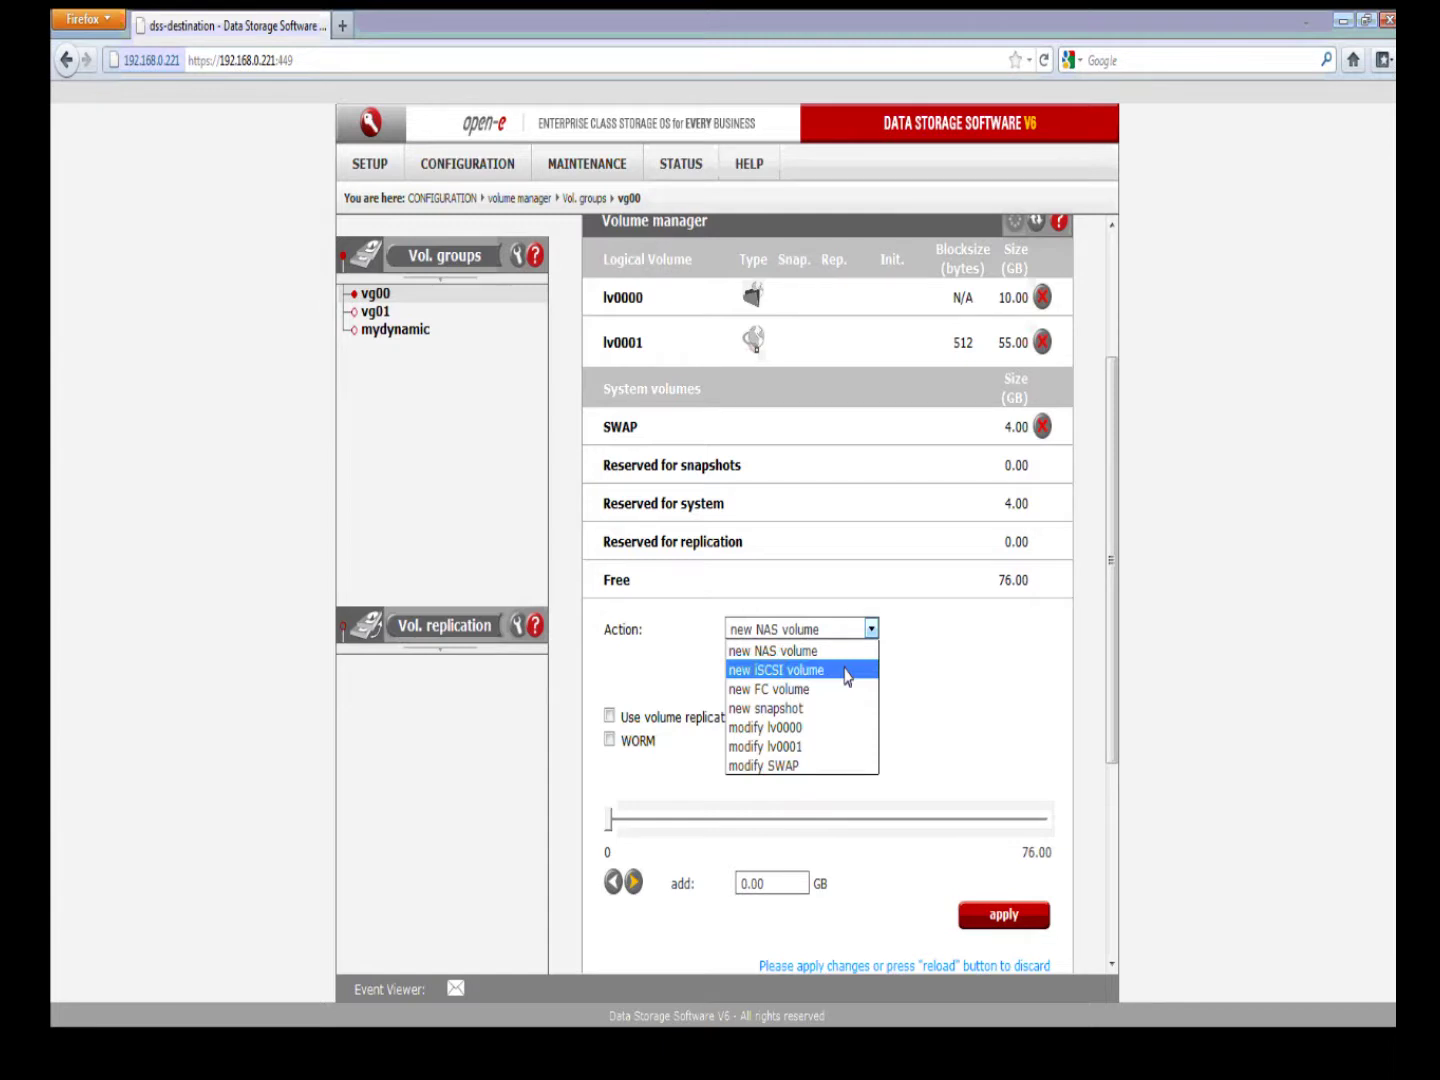
{"action": "left_click", "coordinate": [845, 690]}
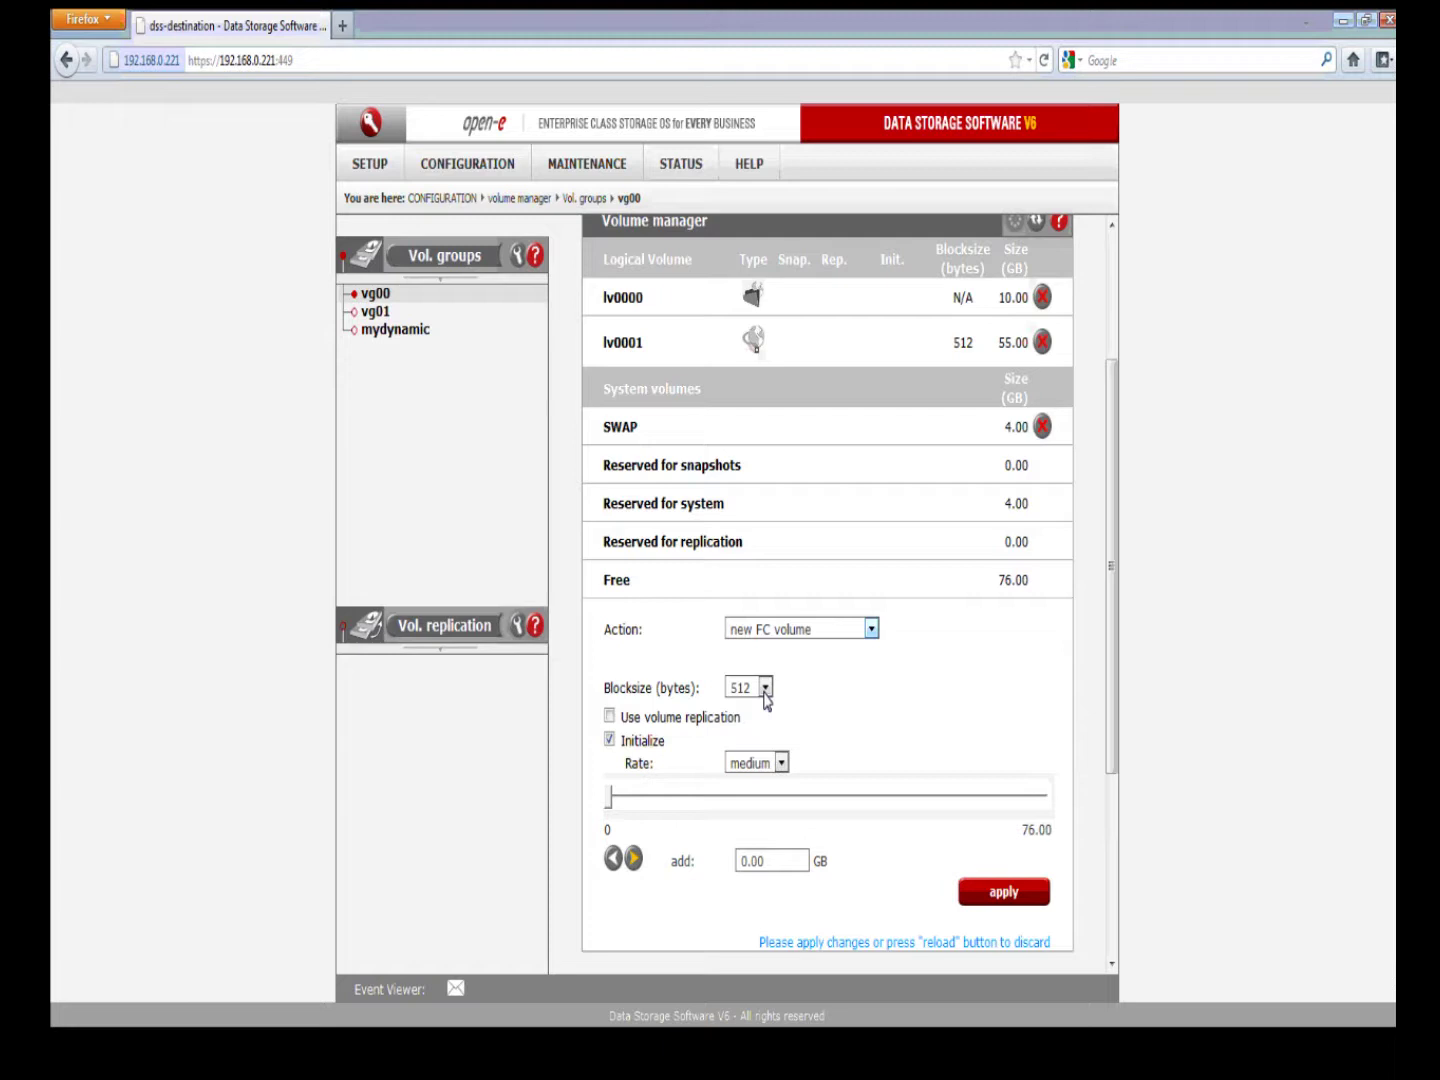
Step: Keep 512-byte blocks and initialization enabled, and set the initialization rate to fast
{"action": "left_click", "coordinate": [766, 689]}
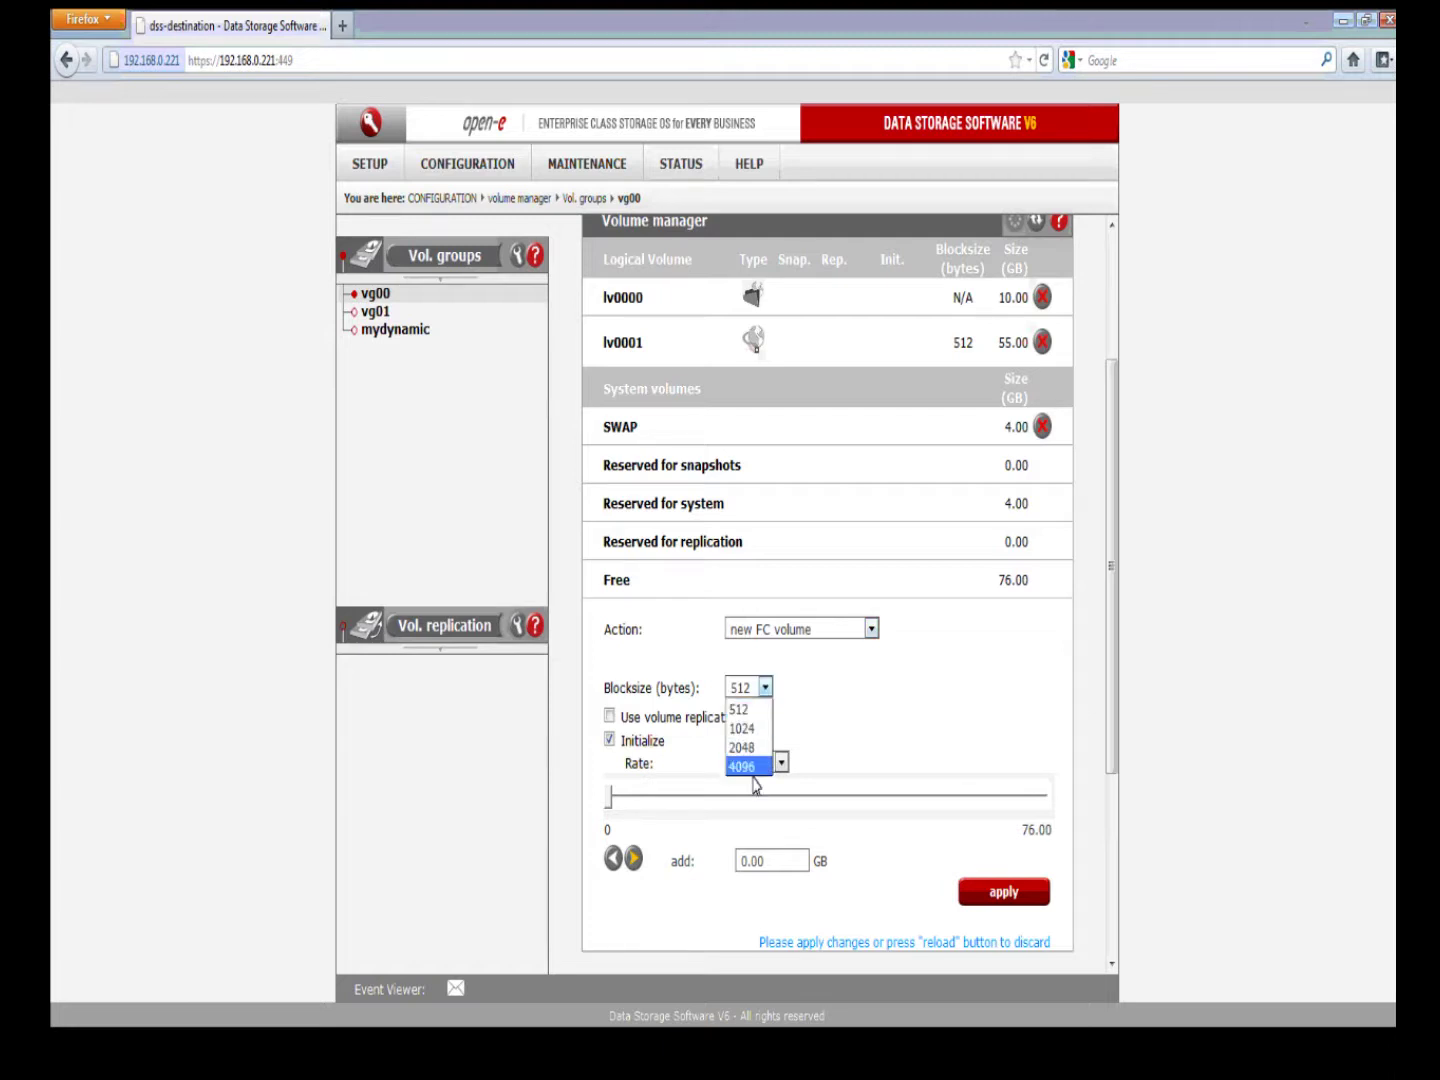
{"action": "left_click", "coordinate": [783, 735]}
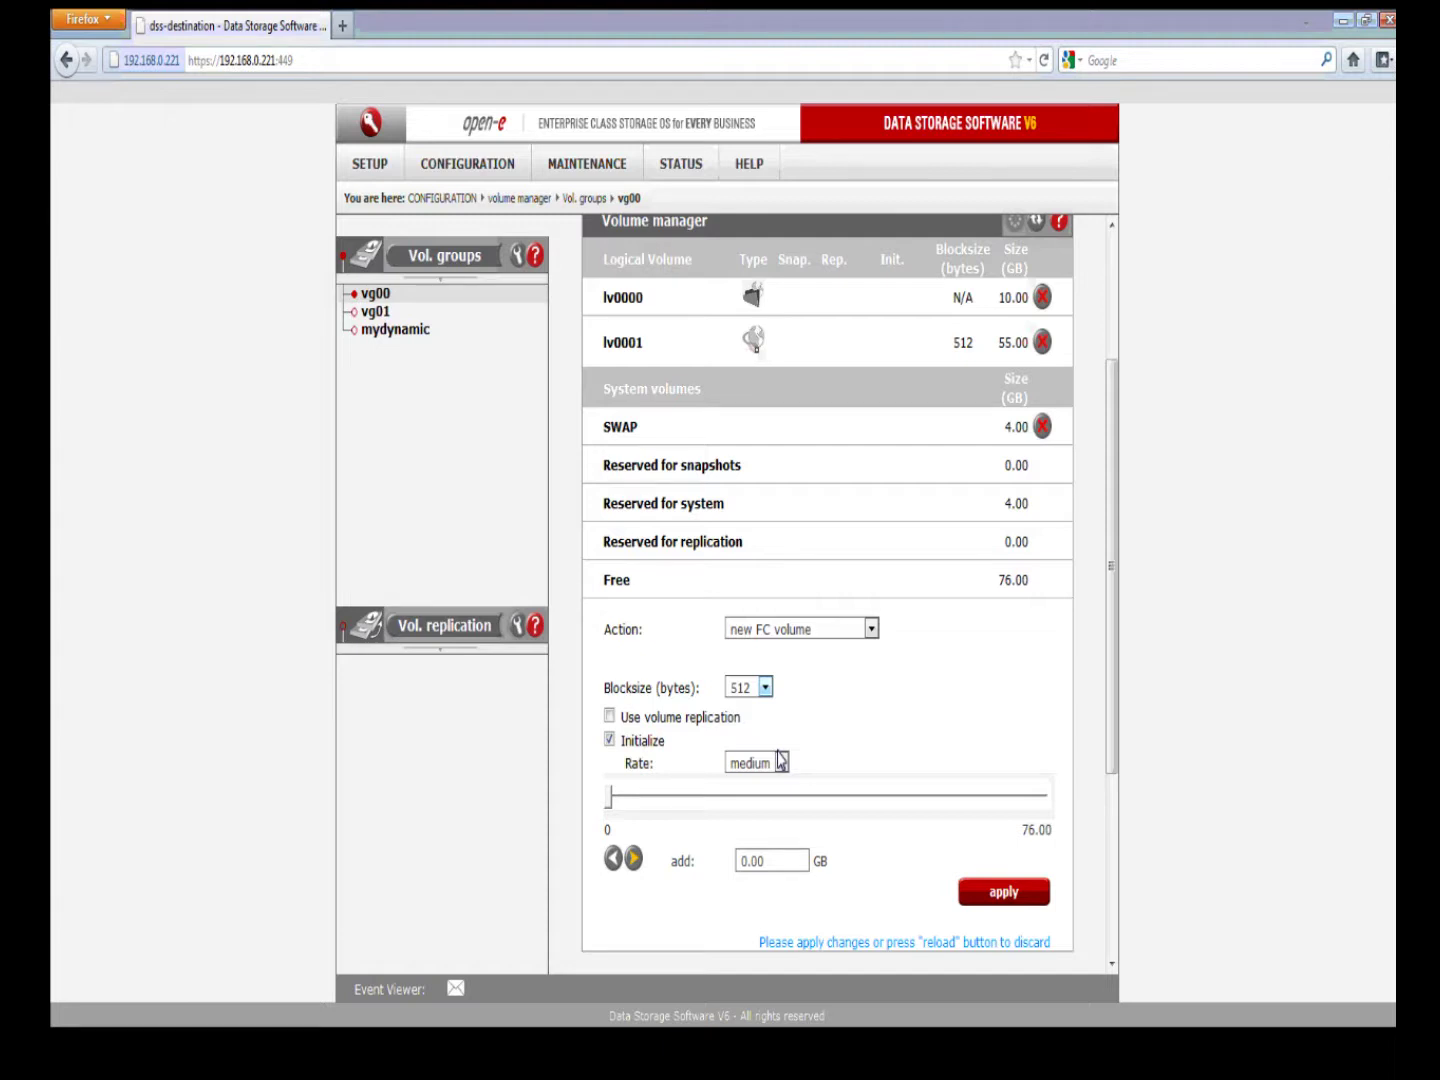
{"action": "left_click", "coordinate": [780, 761]}
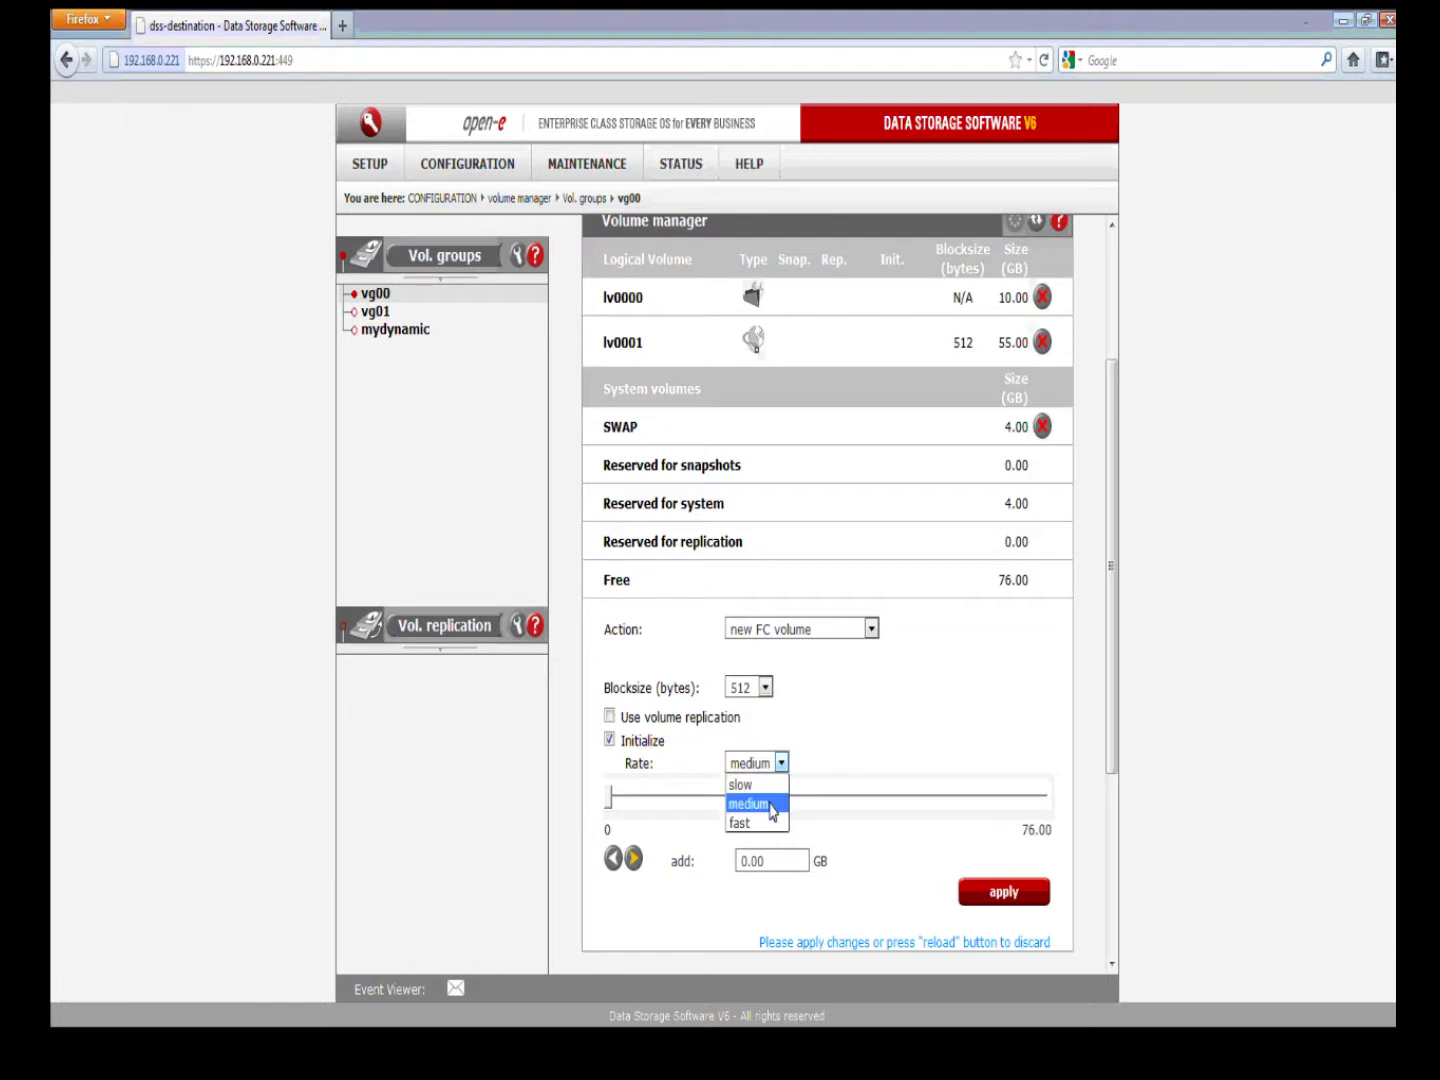
{"action": "key", "text": "Down"}
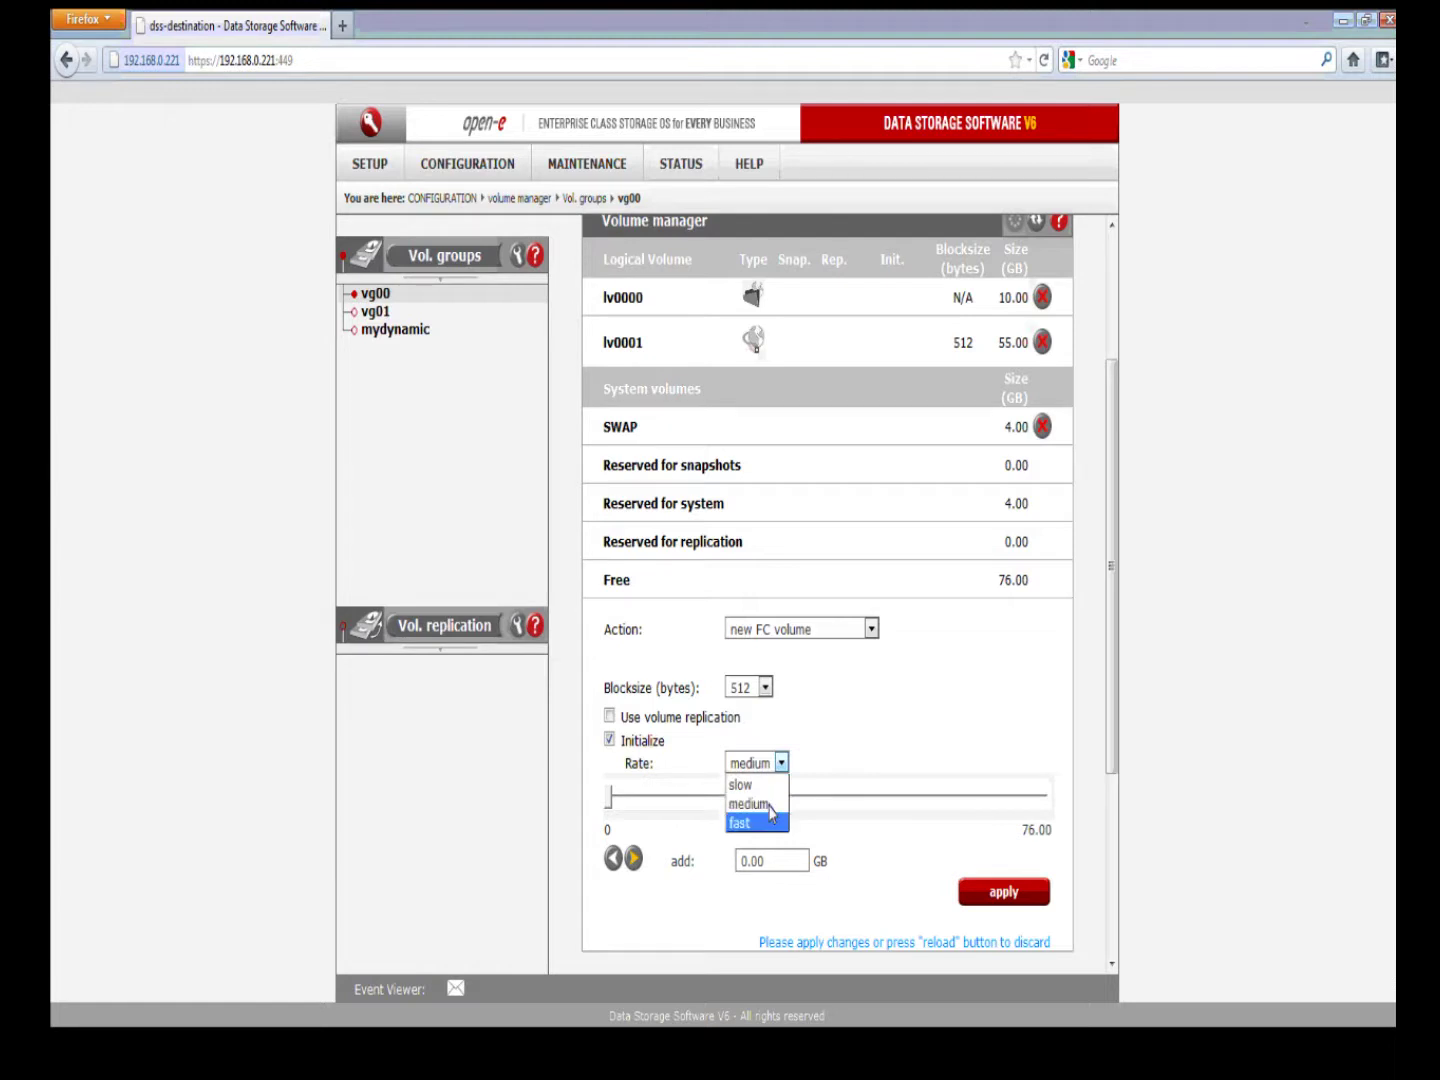
{"action": "key", "text": "Return"}
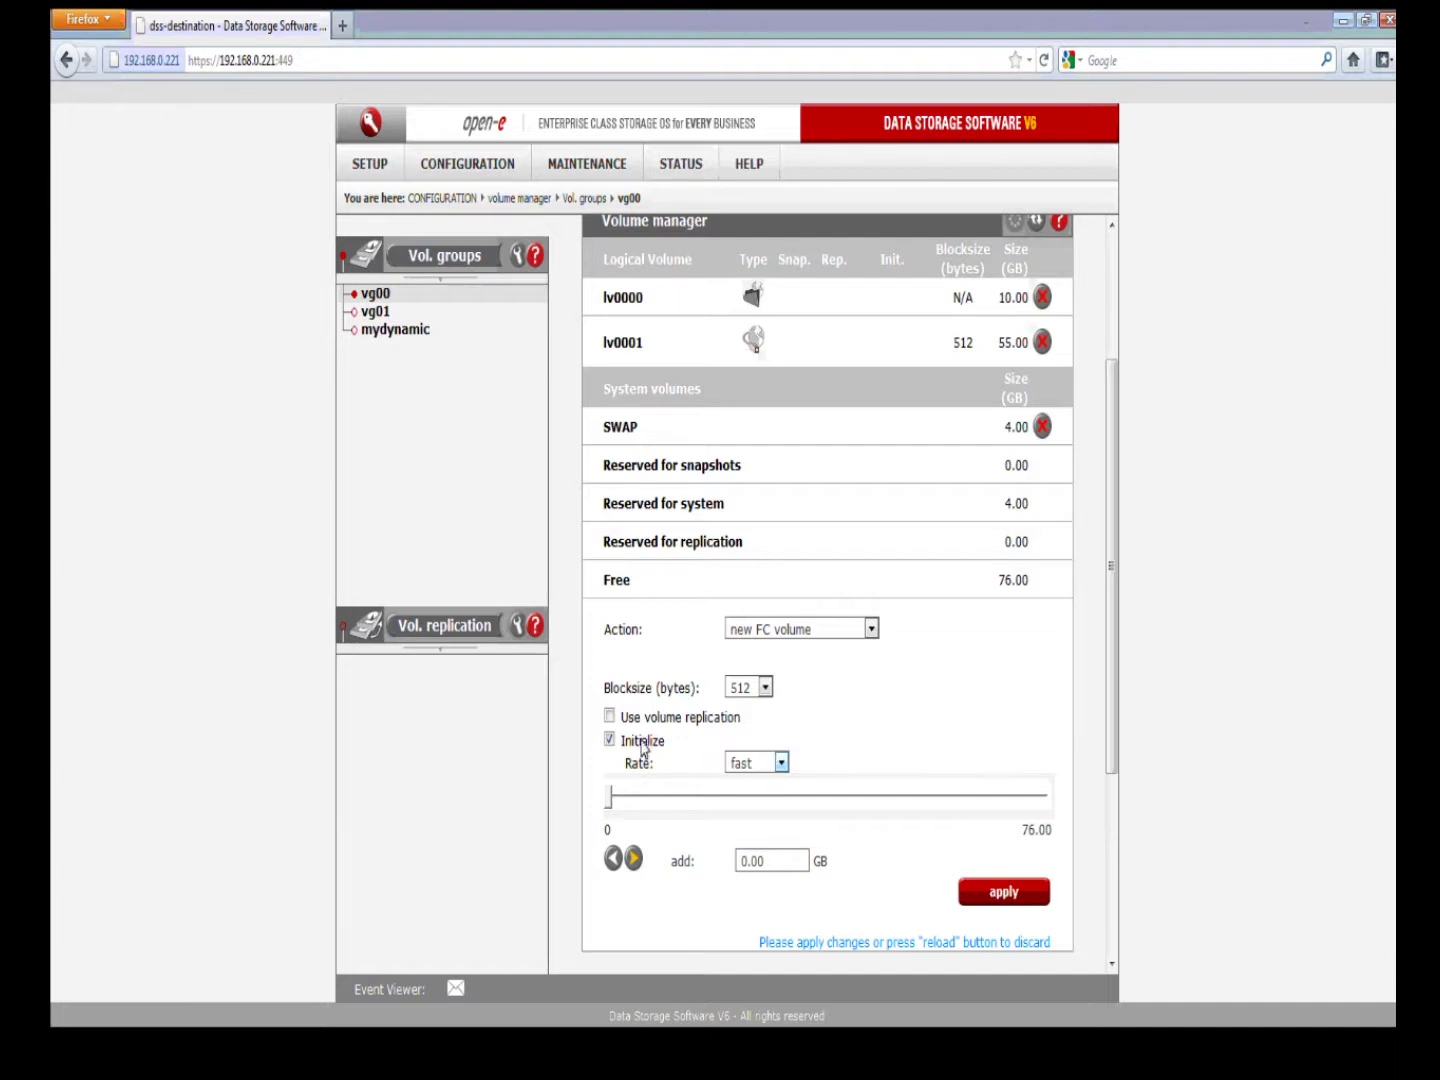
{"action": "left_click", "coordinate": [610, 739]}
{"action": "left_click_drag", "start_coordinate": [771, 861], "coordinate": [726, 861]}
{"action": "left_click_drag", "start_coordinate": [637, 346], "coordinate": [601, 343]}
Step: Open the FC target manager Groups page and view the Default group
{"action": "left_click", "coordinate": [486, 168]}
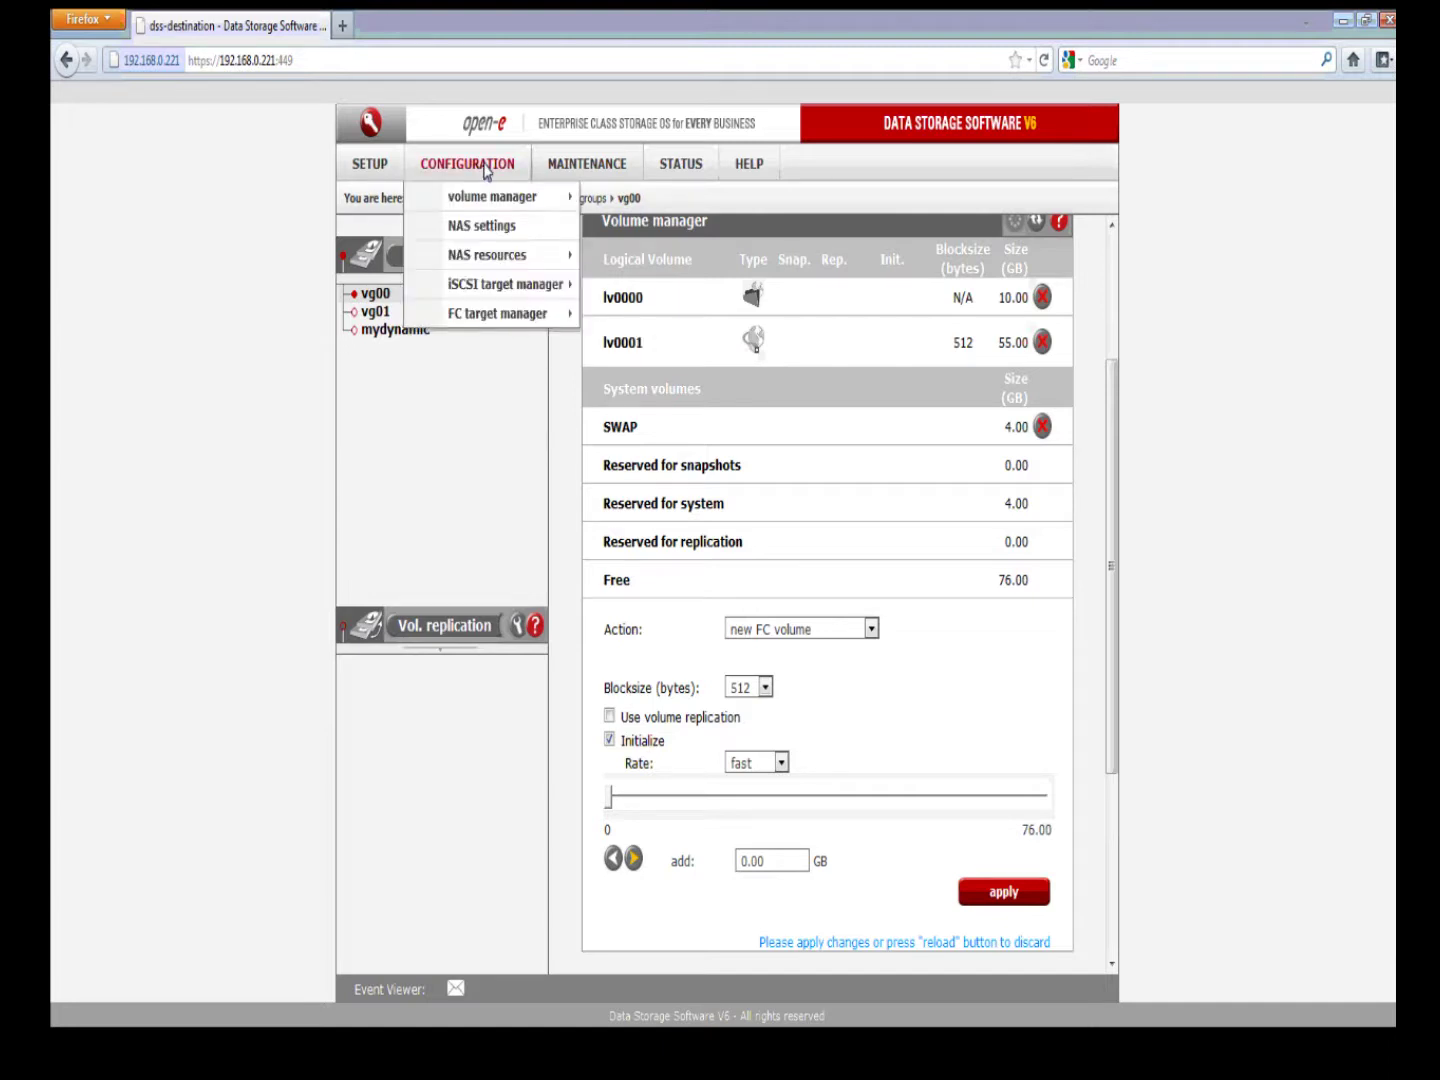
{"action": "mouse_move", "coordinate": [560, 313]}
{"action": "left_click", "coordinate": [650, 315]}
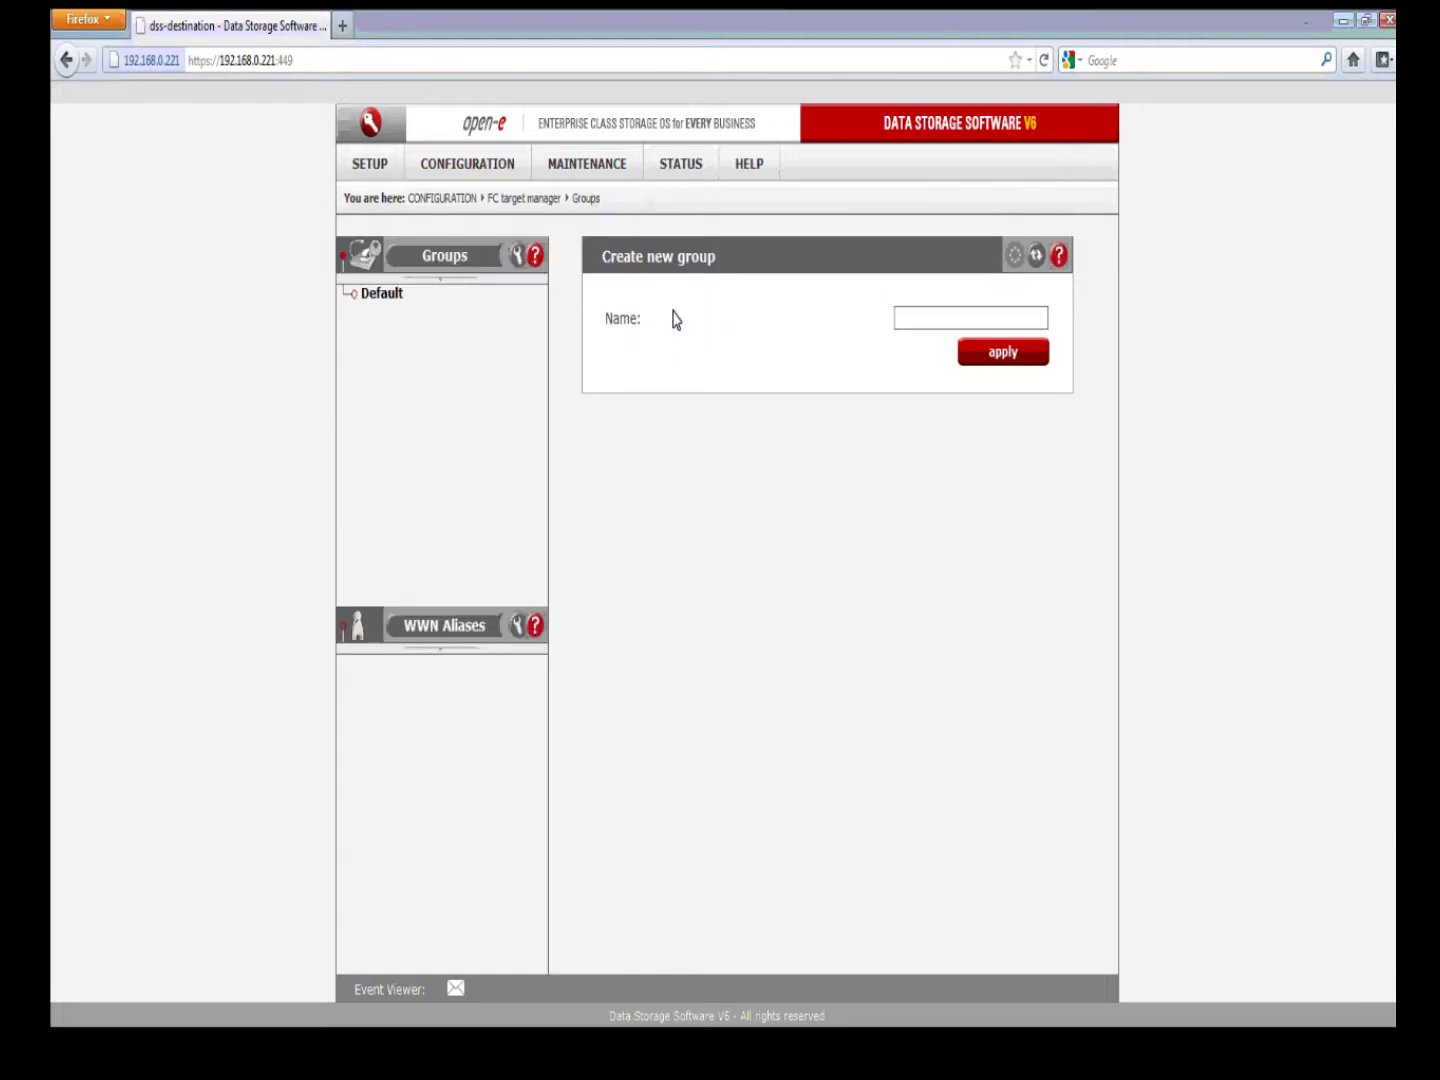
{"action": "left_click", "coordinate": [382, 293]}
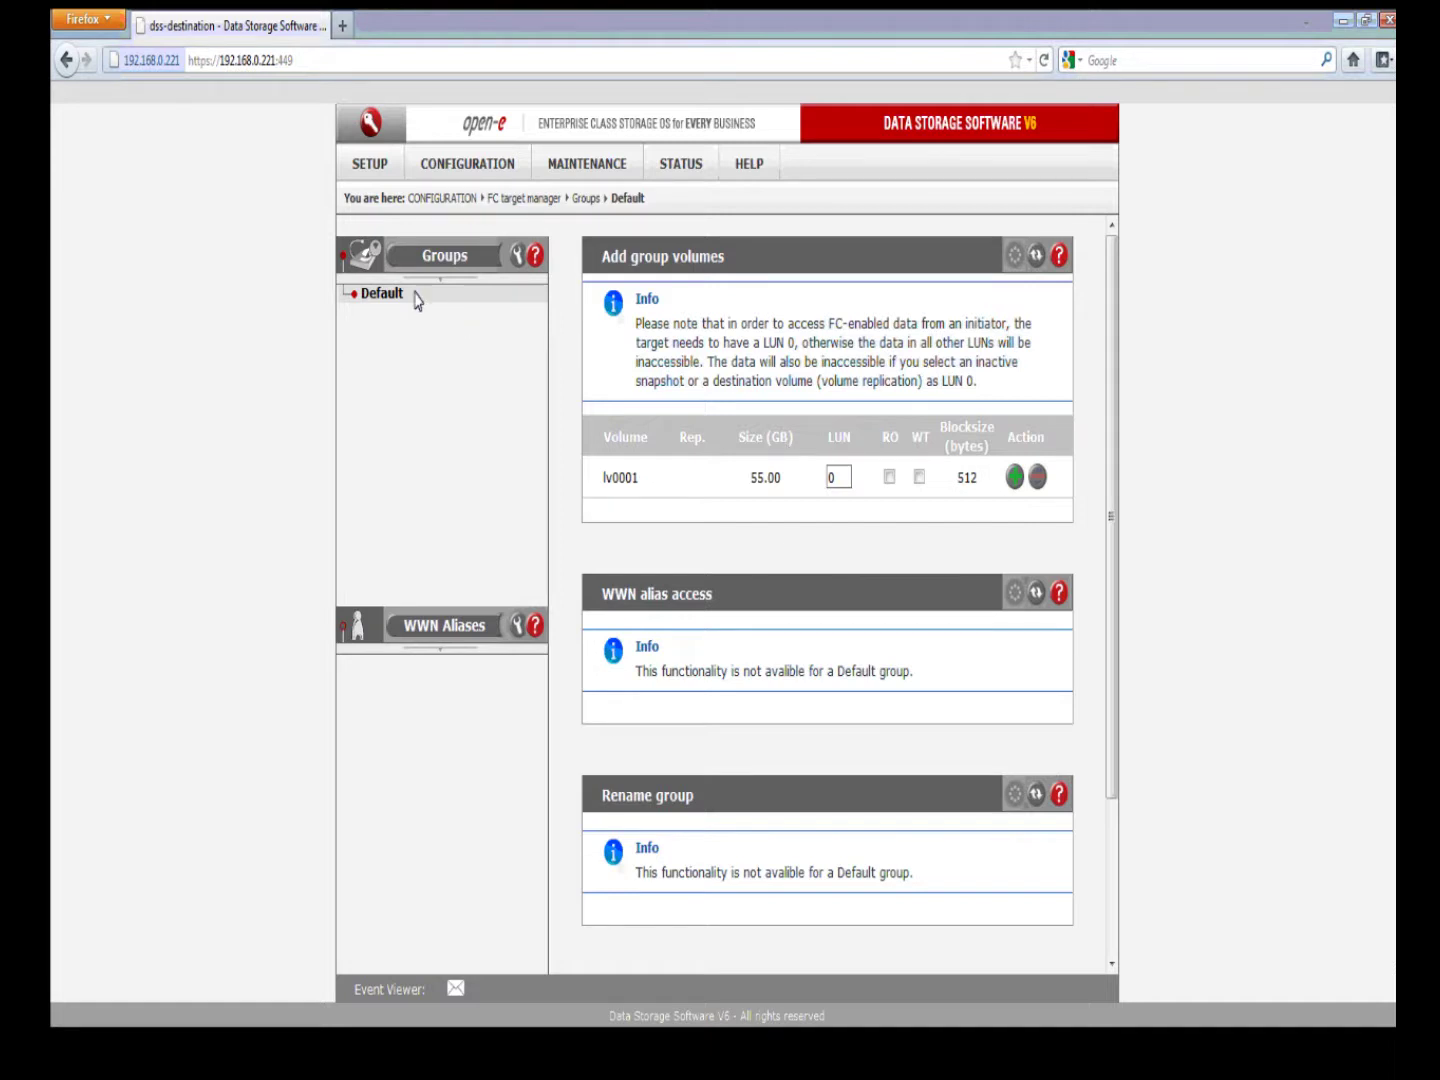
Step: Create a new FC target group named xenmpio
{"action": "left_click", "coordinate": [442, 257]}
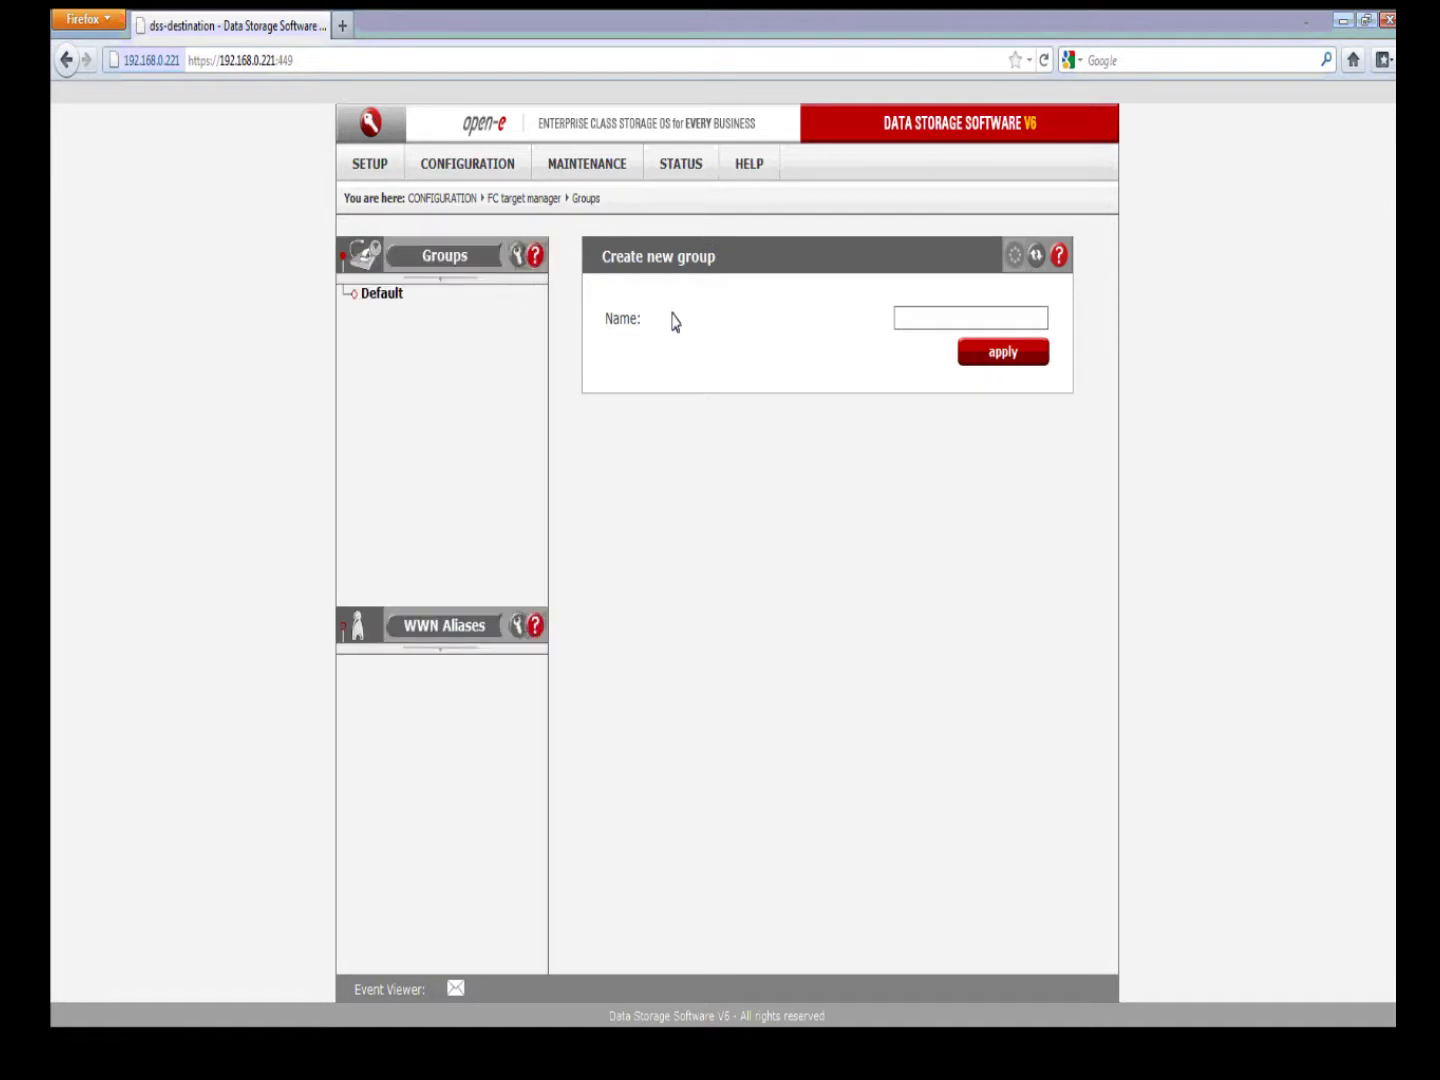
{"action": "left_click", "coordinate": [906, 319]}
{"action": "type", "text": "x"}
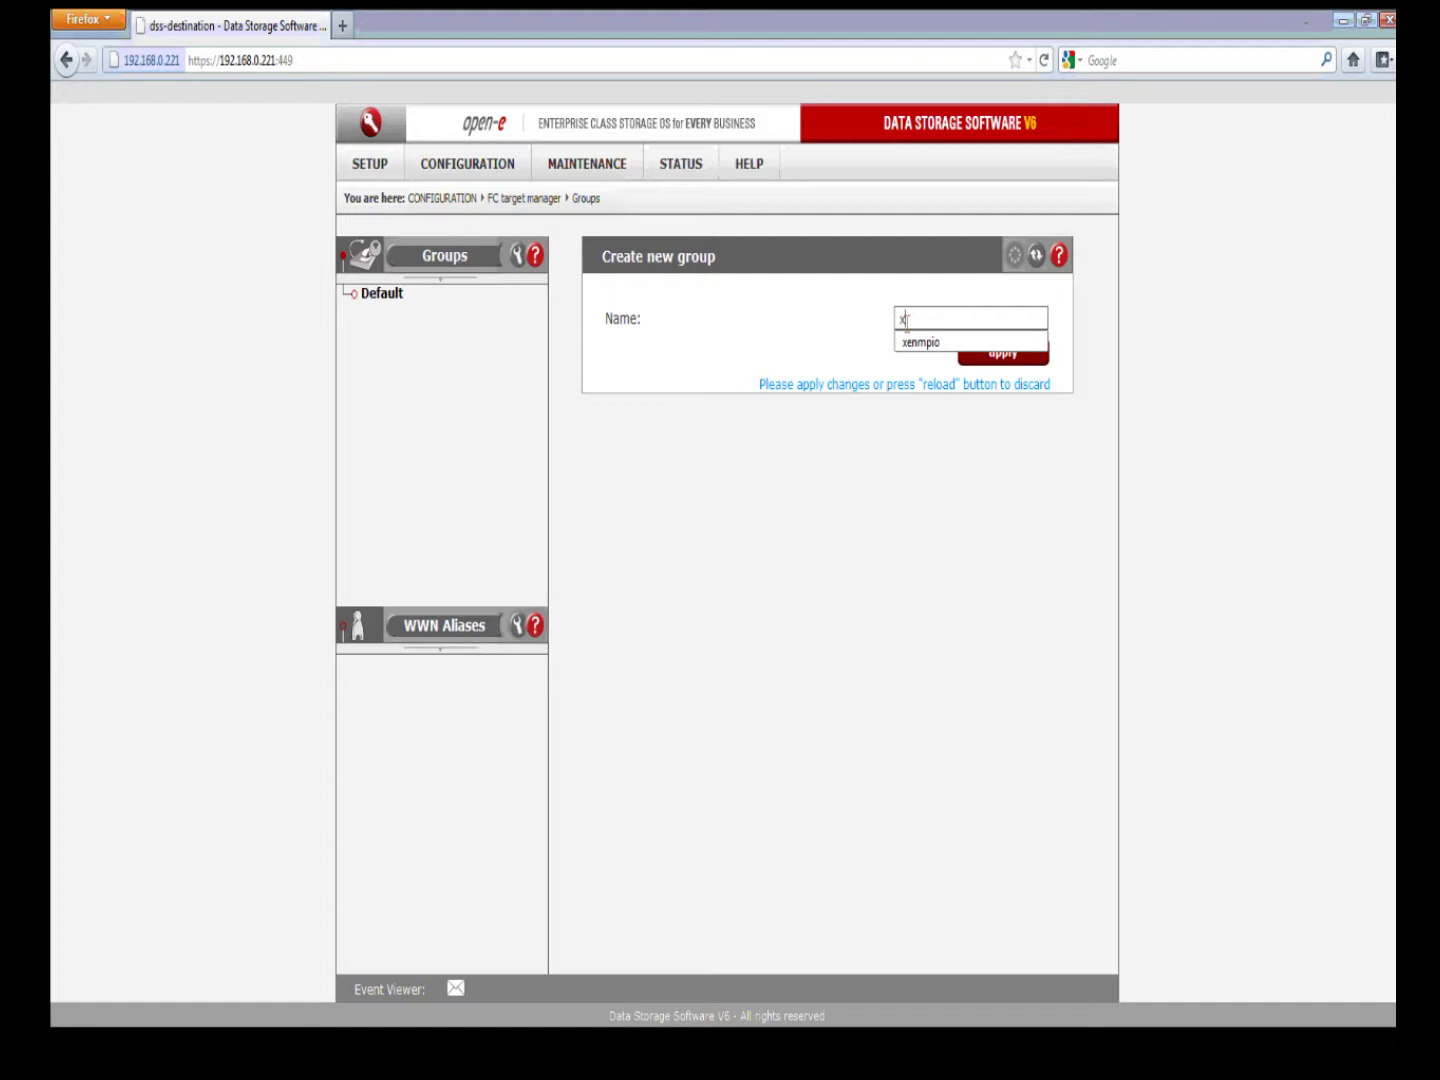
{"action": "left_click", "coordinate": [908, 341]}
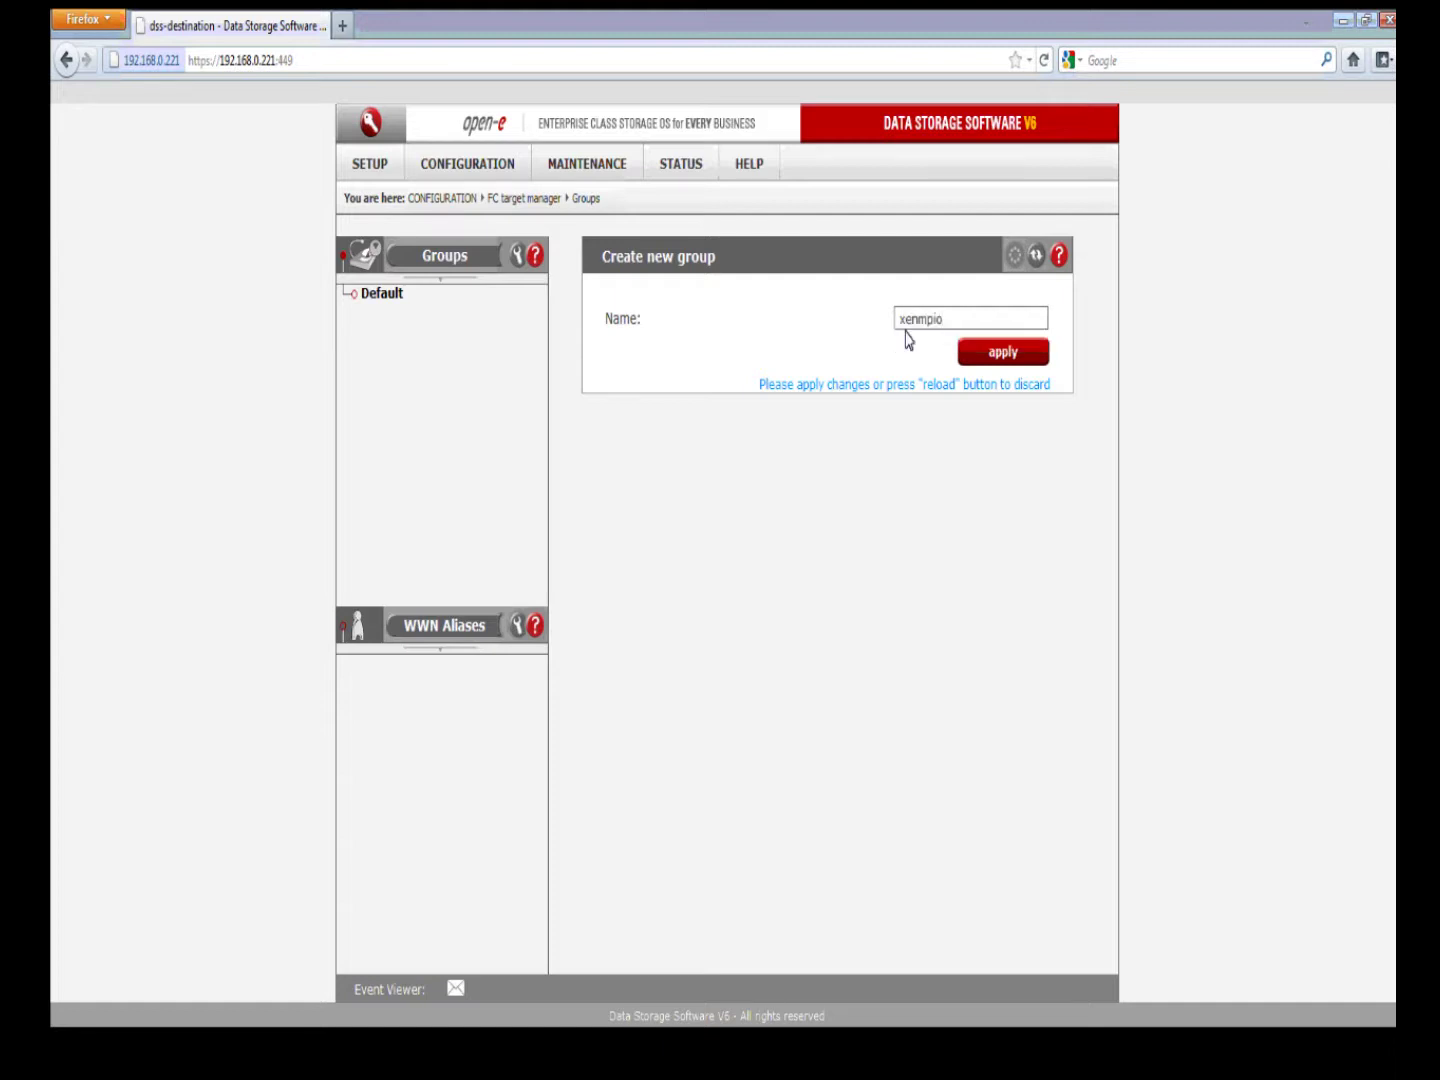
{"action": "left_click", "coordinate": [999, 362]}
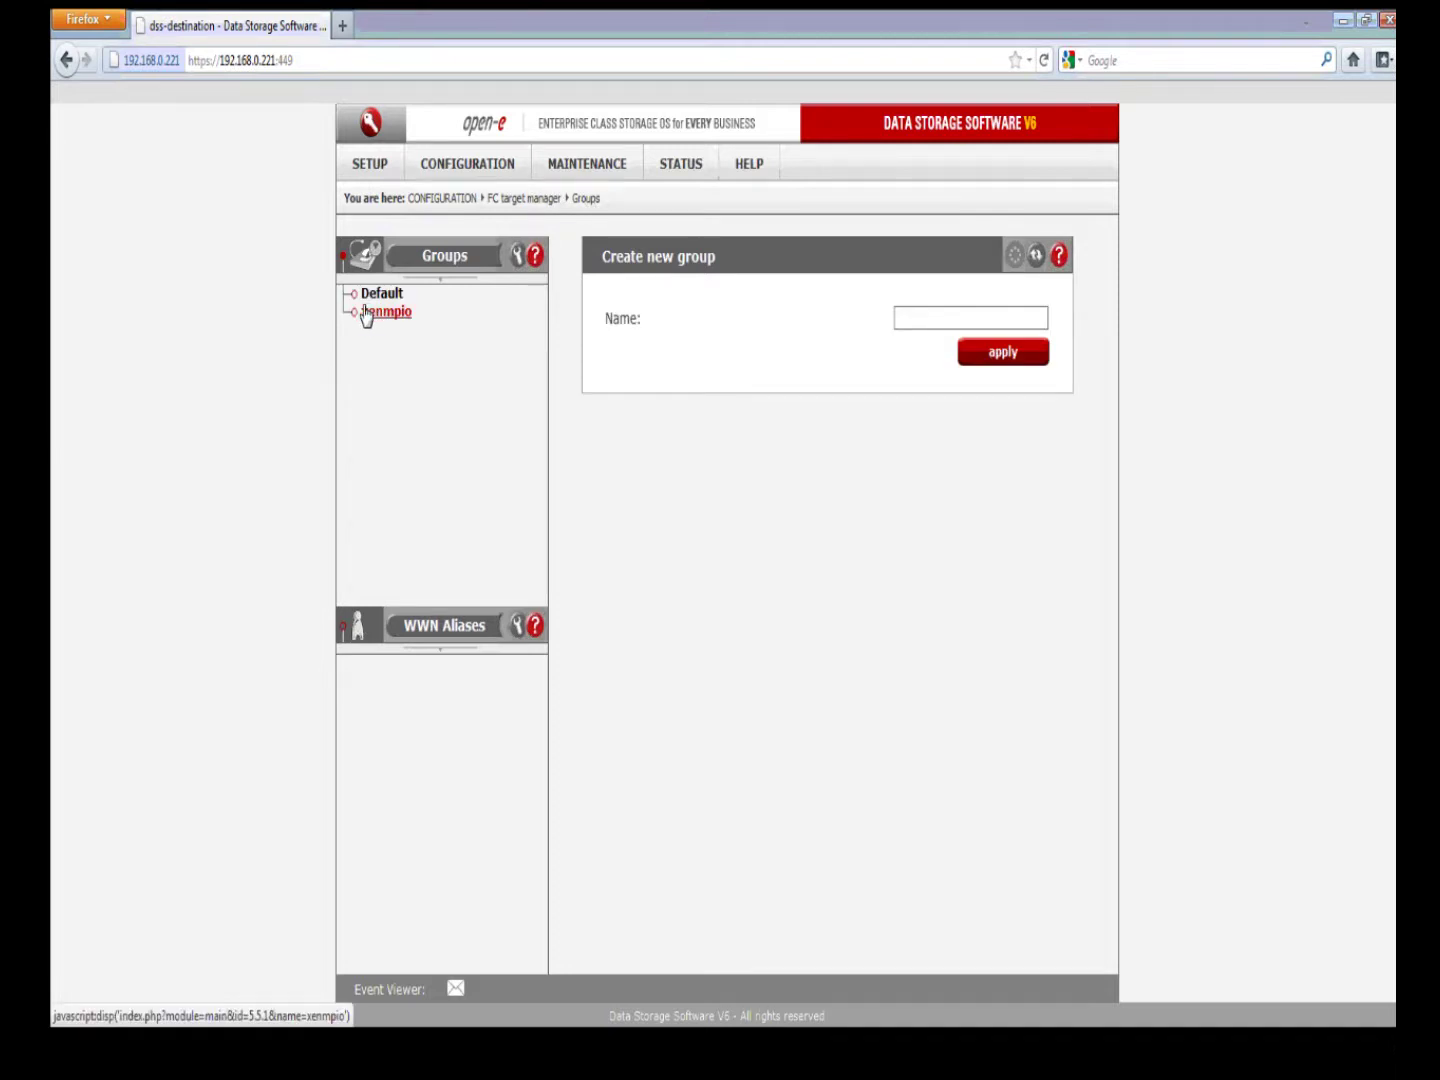
Step: Open the xenmpio group and add the 55 GB volume lv0001 as LUN 0
{"action": "left_click", "coordinate": [372, 313]}
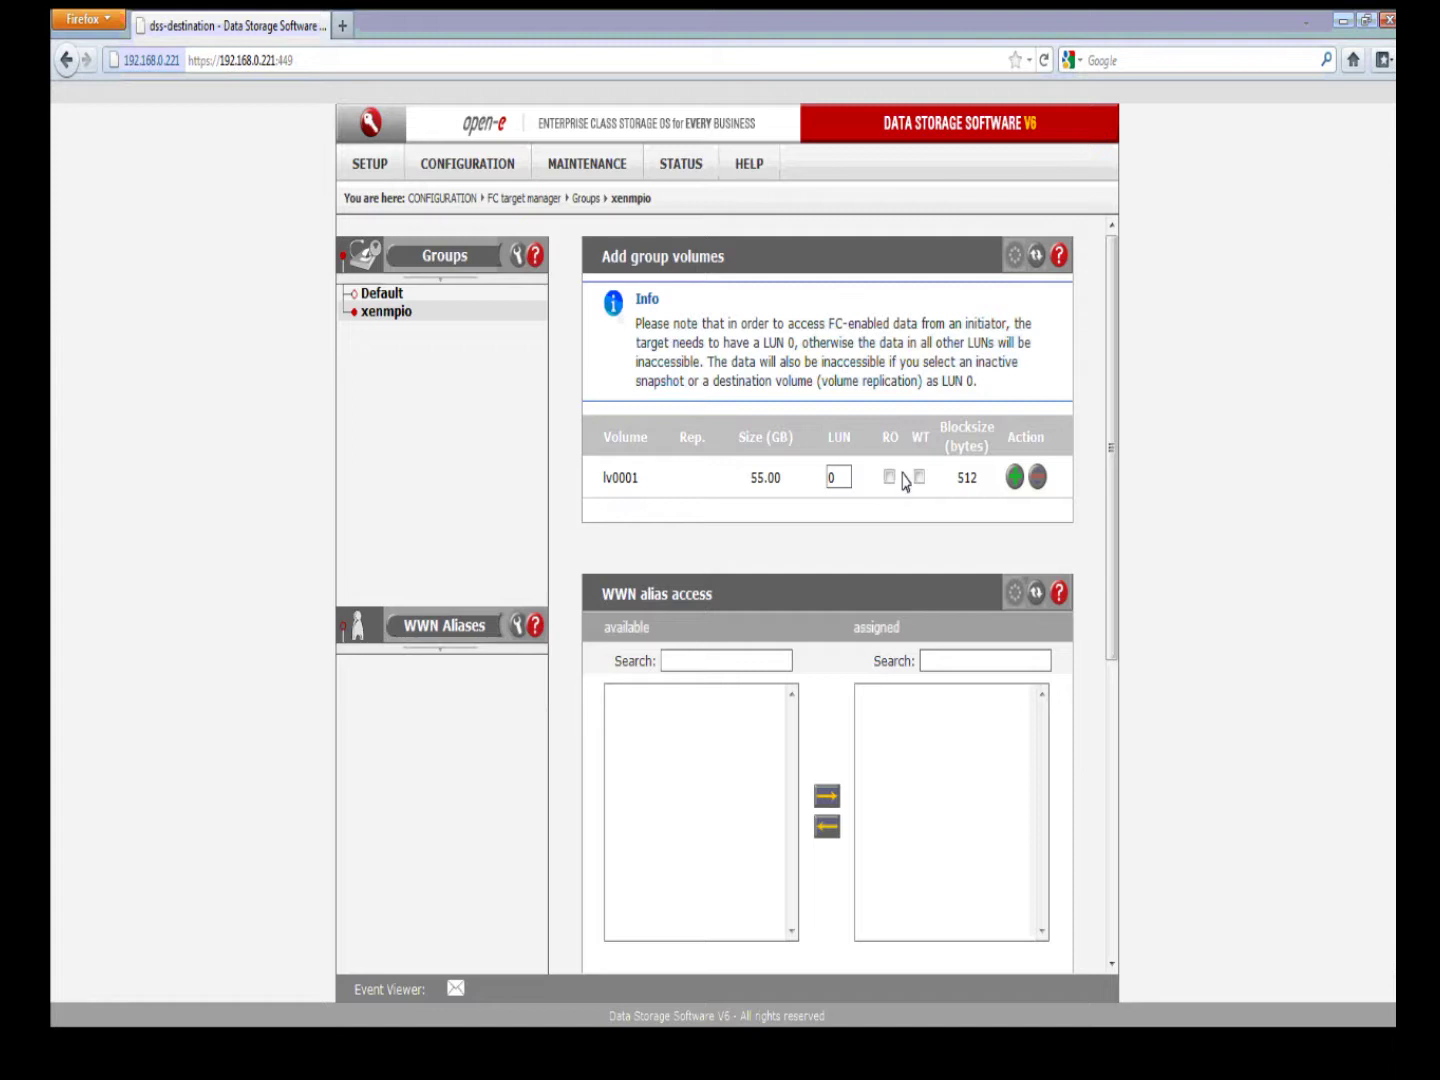
{"action": "left_click", "coordinate": [1014, 479]}
Step: Go to the WWN Aliases page and start a new WWN HBA alias entry
{"action": "left_click", "coordinate": [493, 625]}
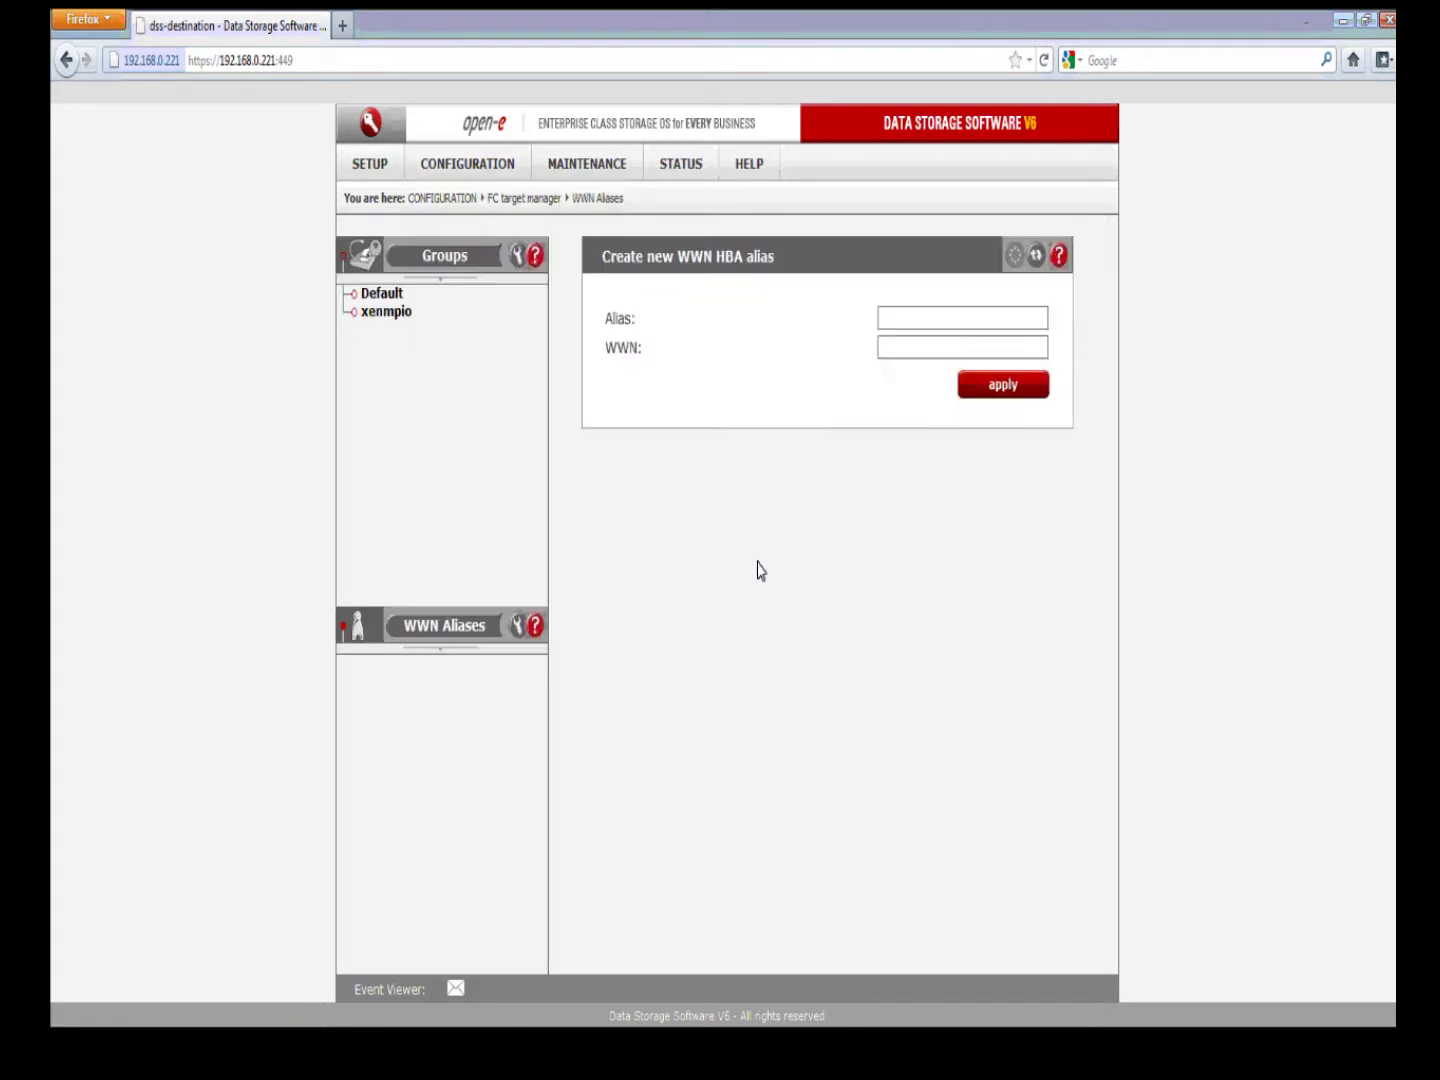
{"action": "left_click", "coordinate": [890, 320]}
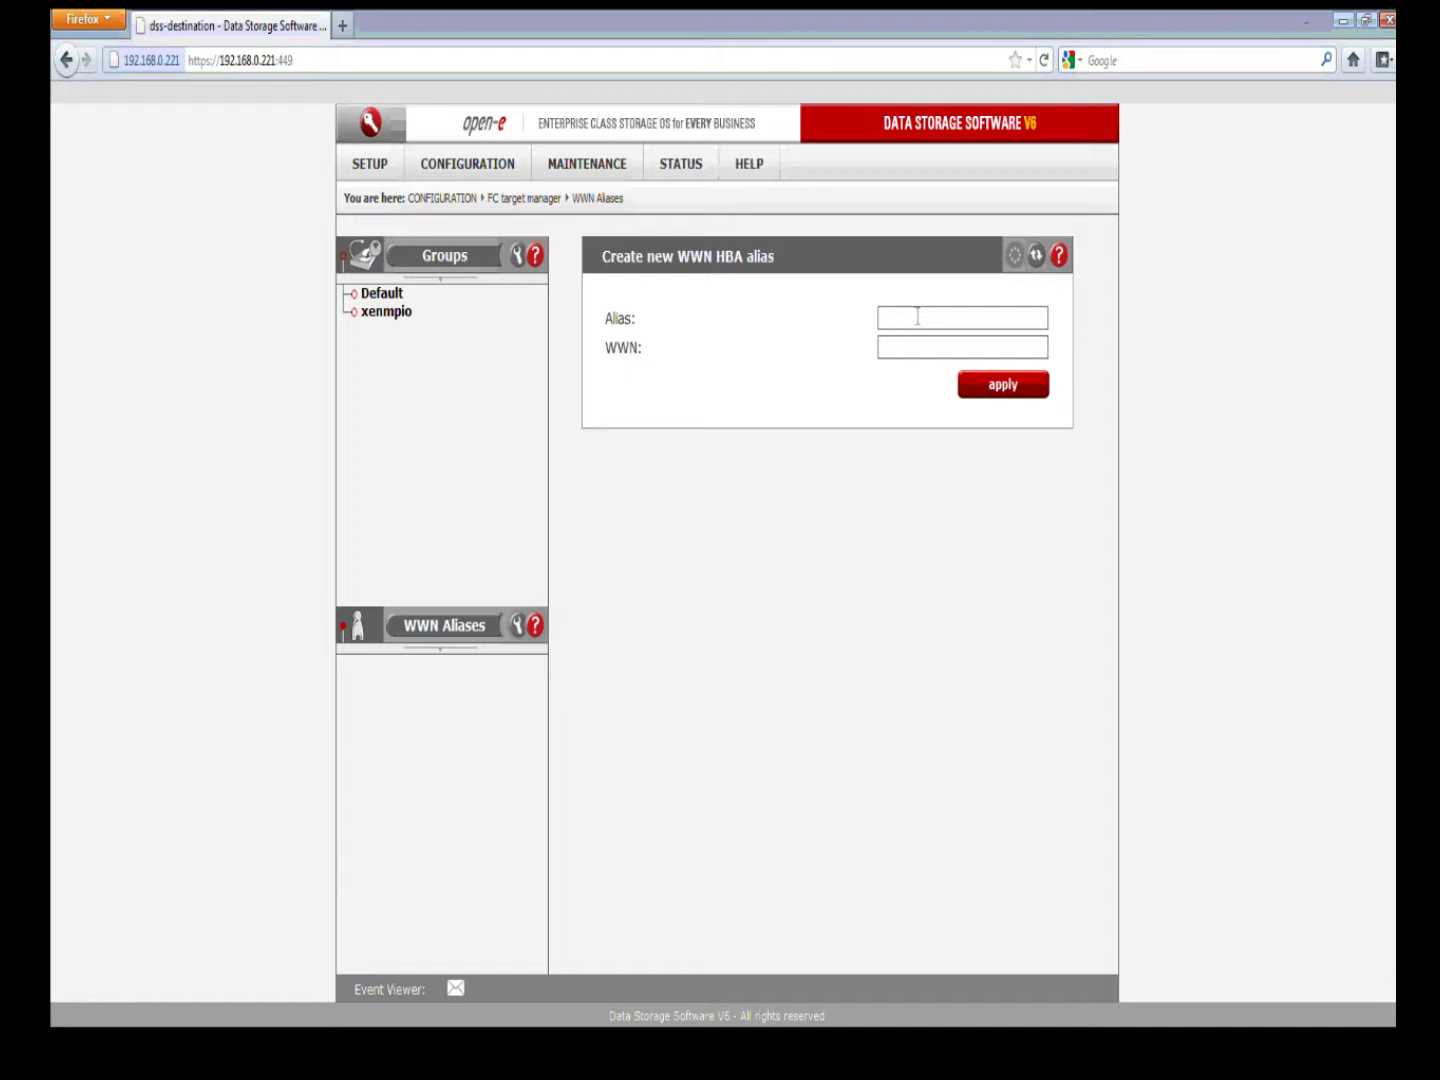
Step: Open the help on creating a WWN HBA alias and highlight its example WWN
{"action": "left_click", "coordinate": [1059, 256]}
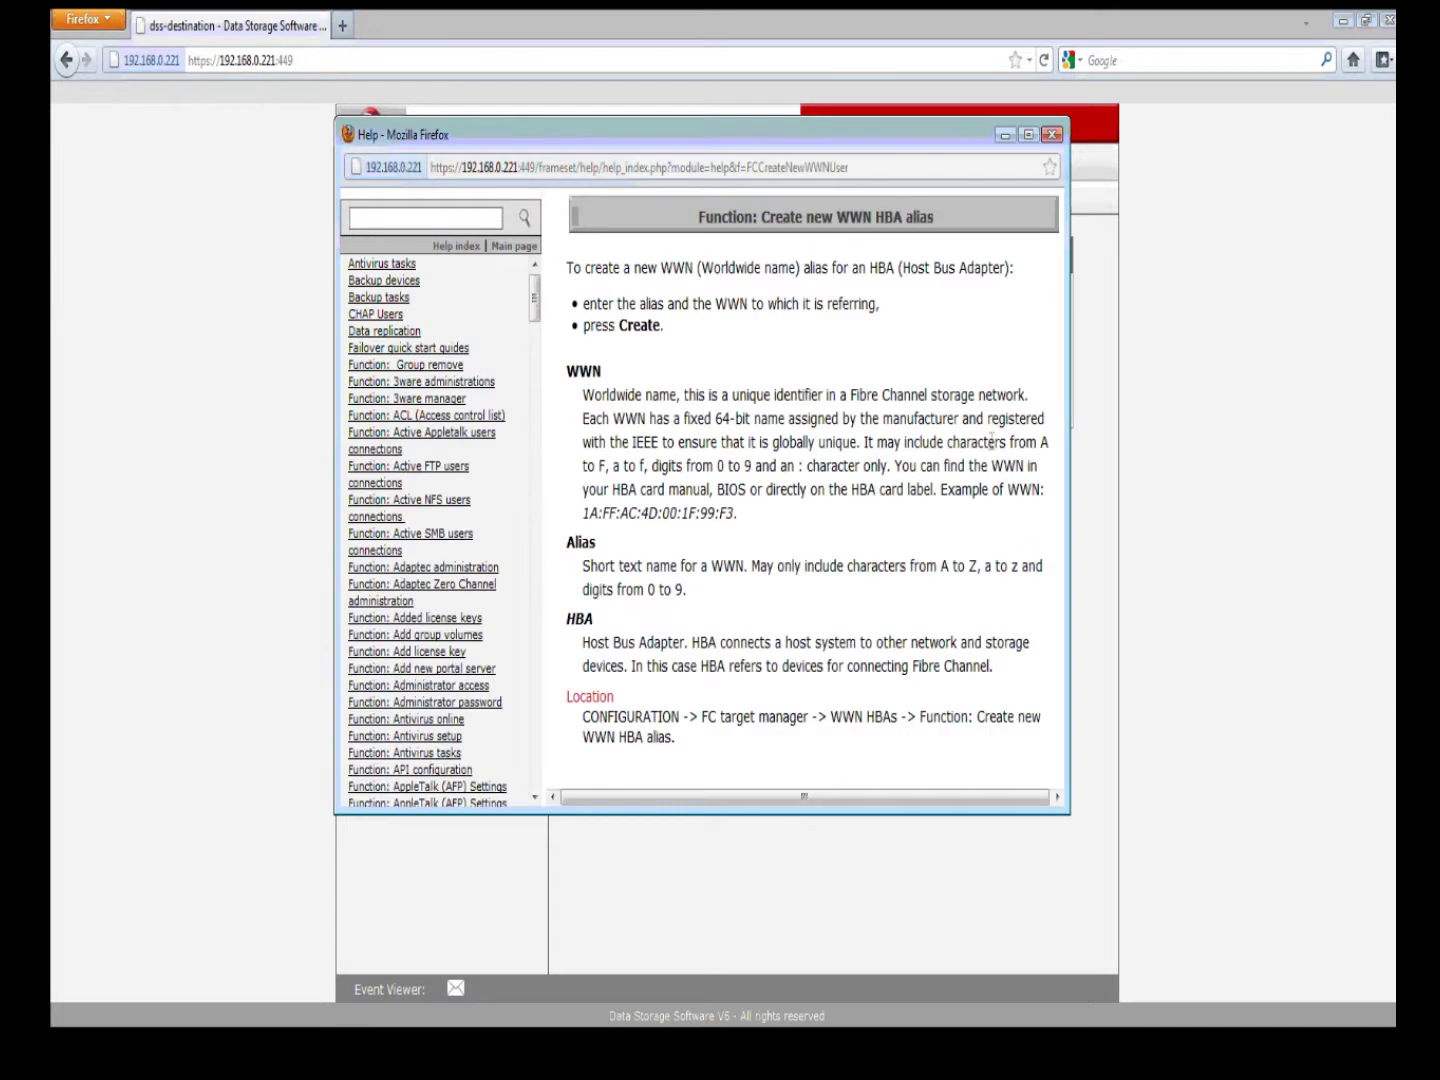
{"action": "left_click", "coordinate": [1370, 535]}
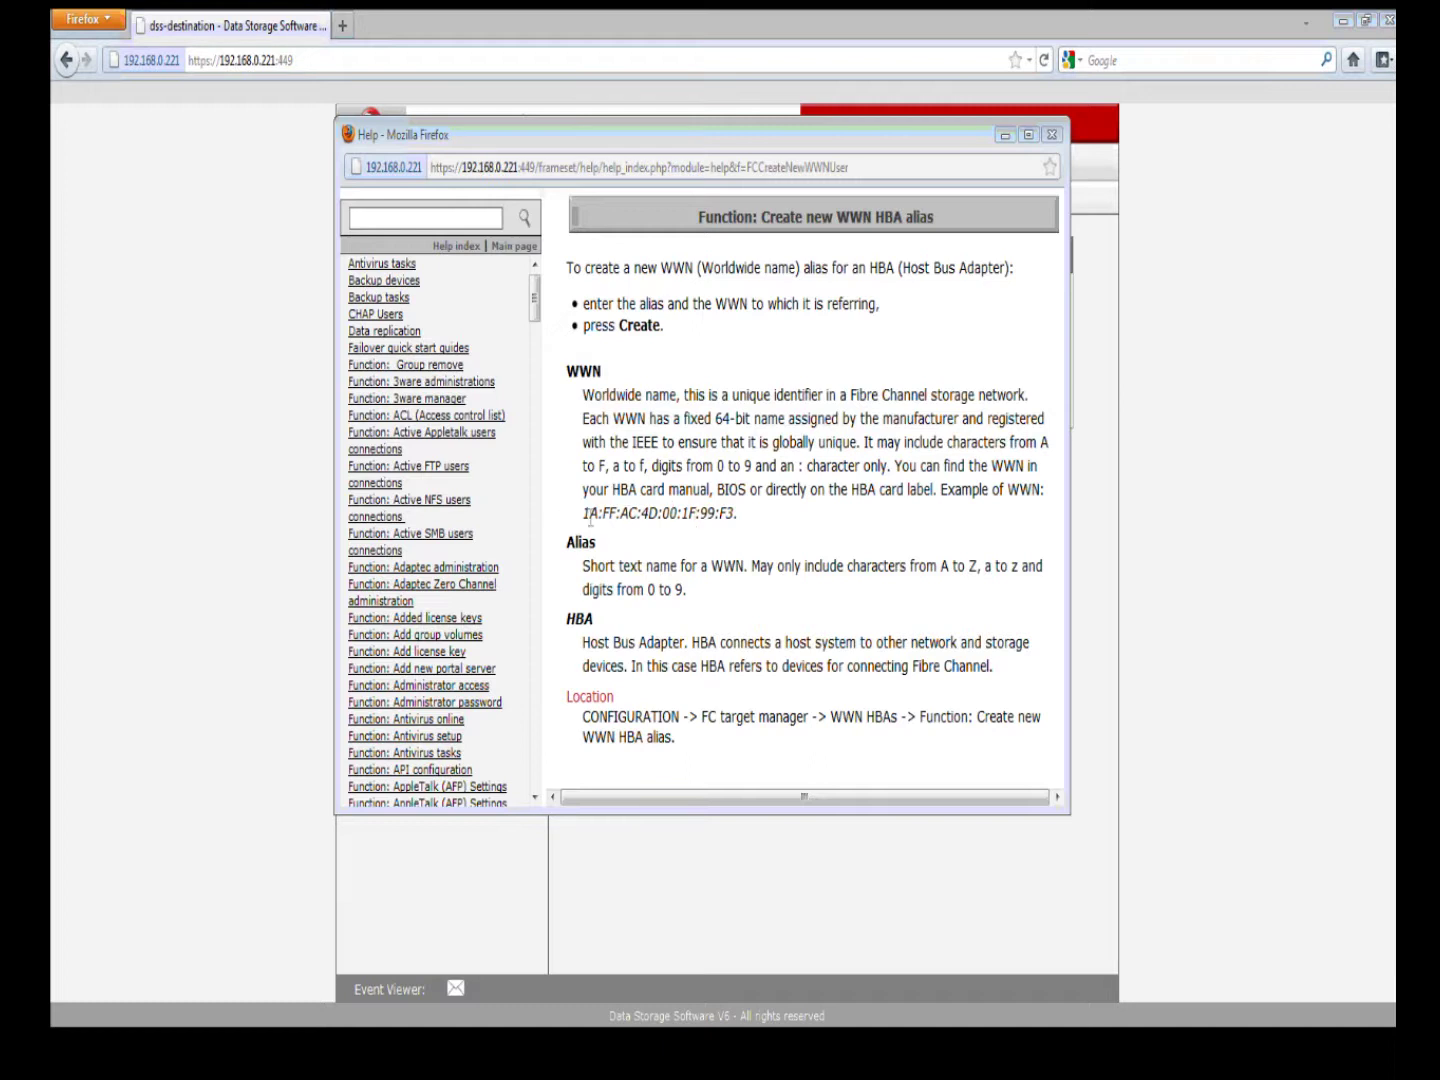
{"action": "left_click_drag", "start_coordinate": [582, 513], "coordinate": [731, 522]}
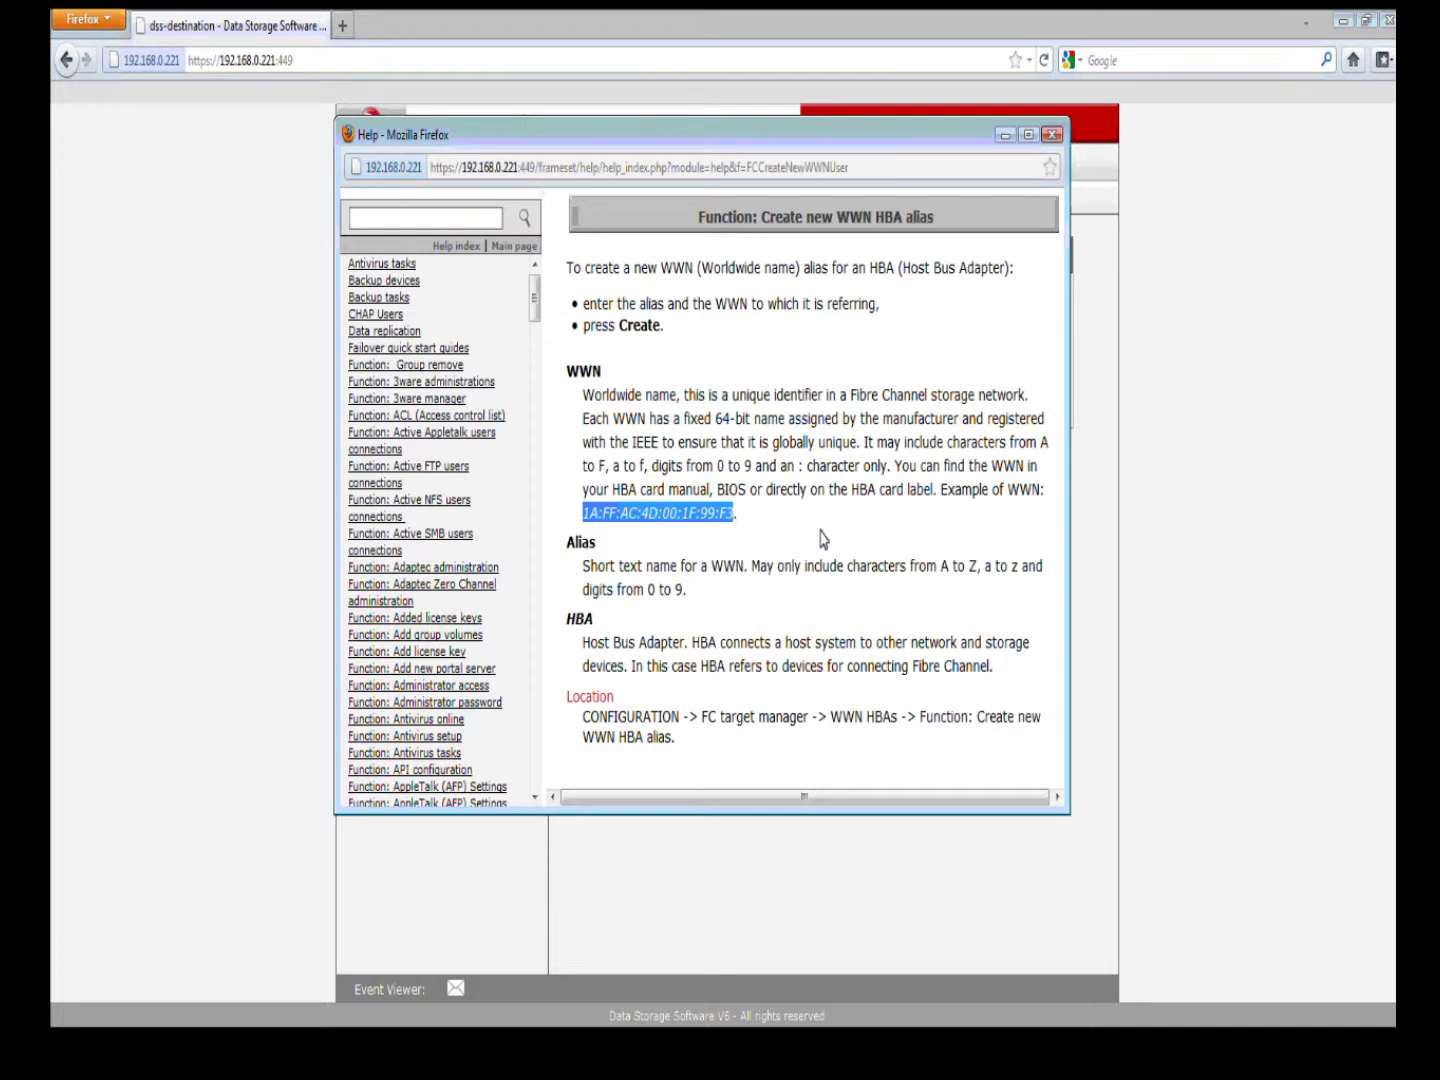
Step: Close the help, fill in the alias XEN4GBp0, and bring up the known port WWNs
{"action": "left_click", "coordinate": [1048, 133]}
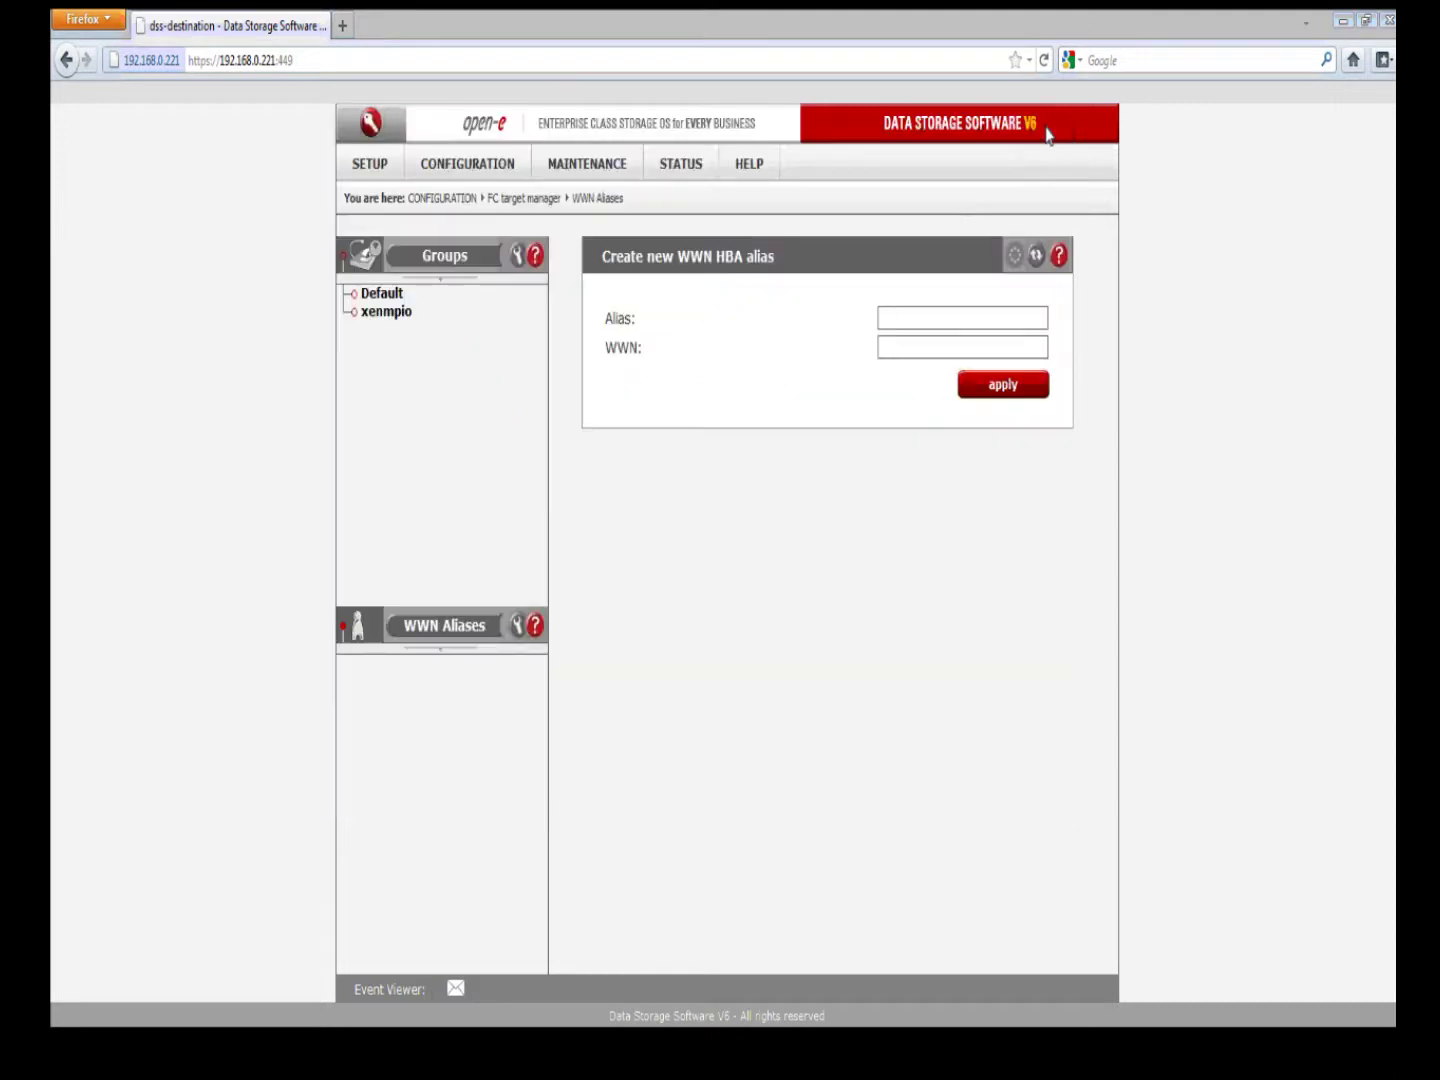
{"action": "left_click", "coordinate": [924, 321]}
{"action": "left_click", "coordinate": [925, 320]}
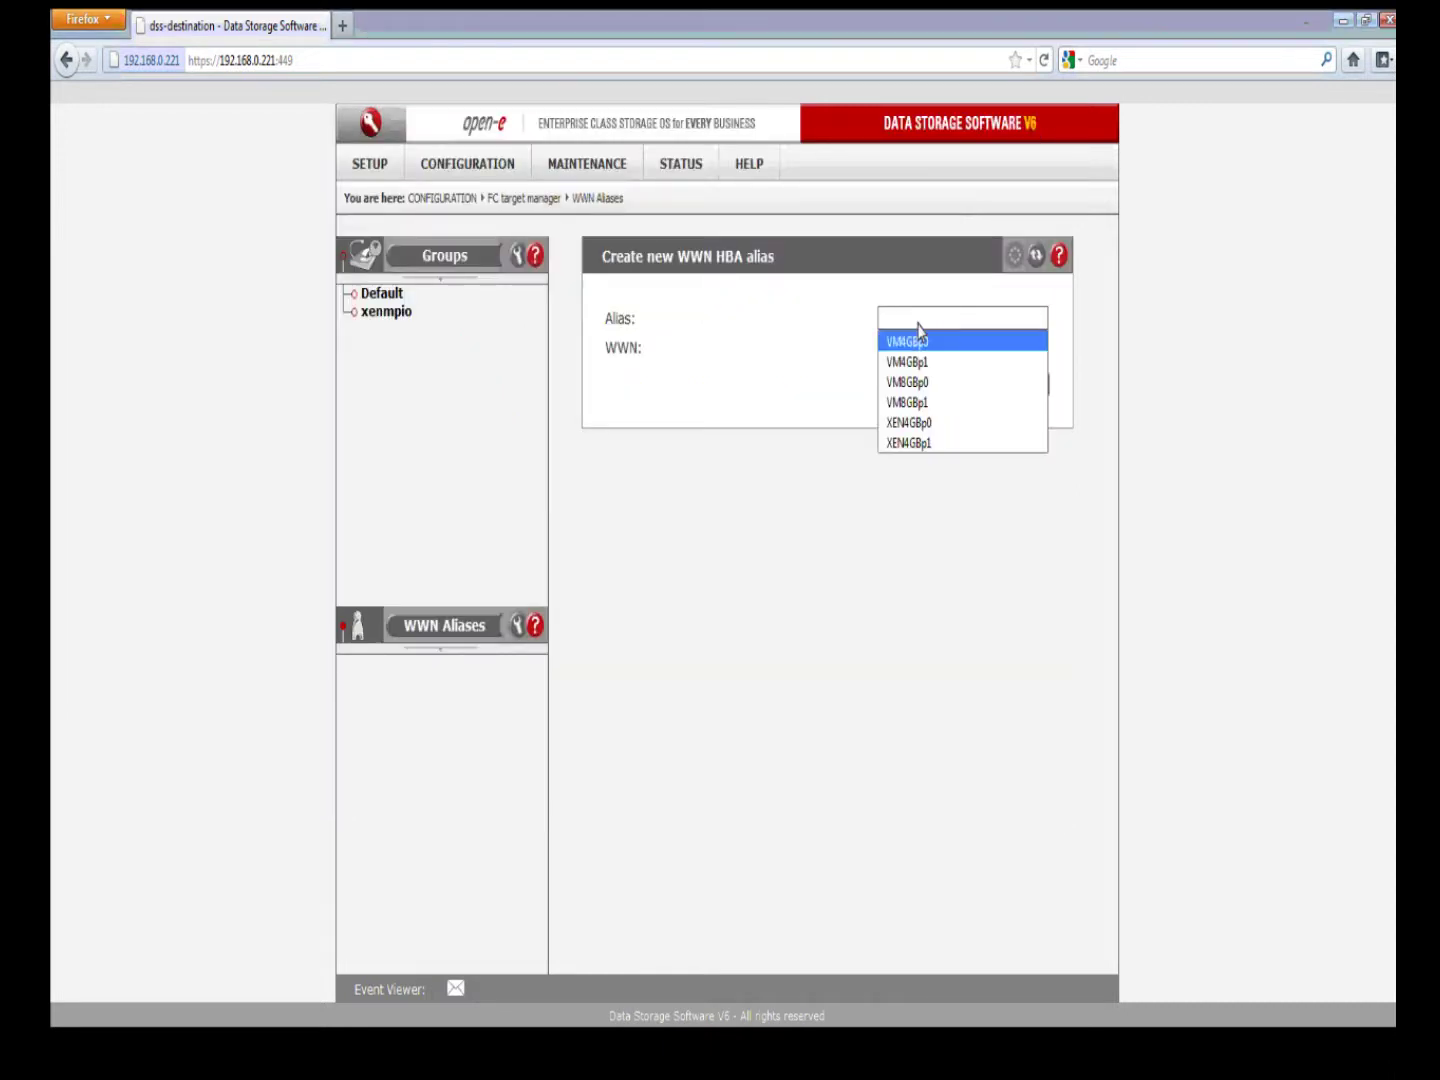
{"action": "left_click", "coordinate": [918, 424]}
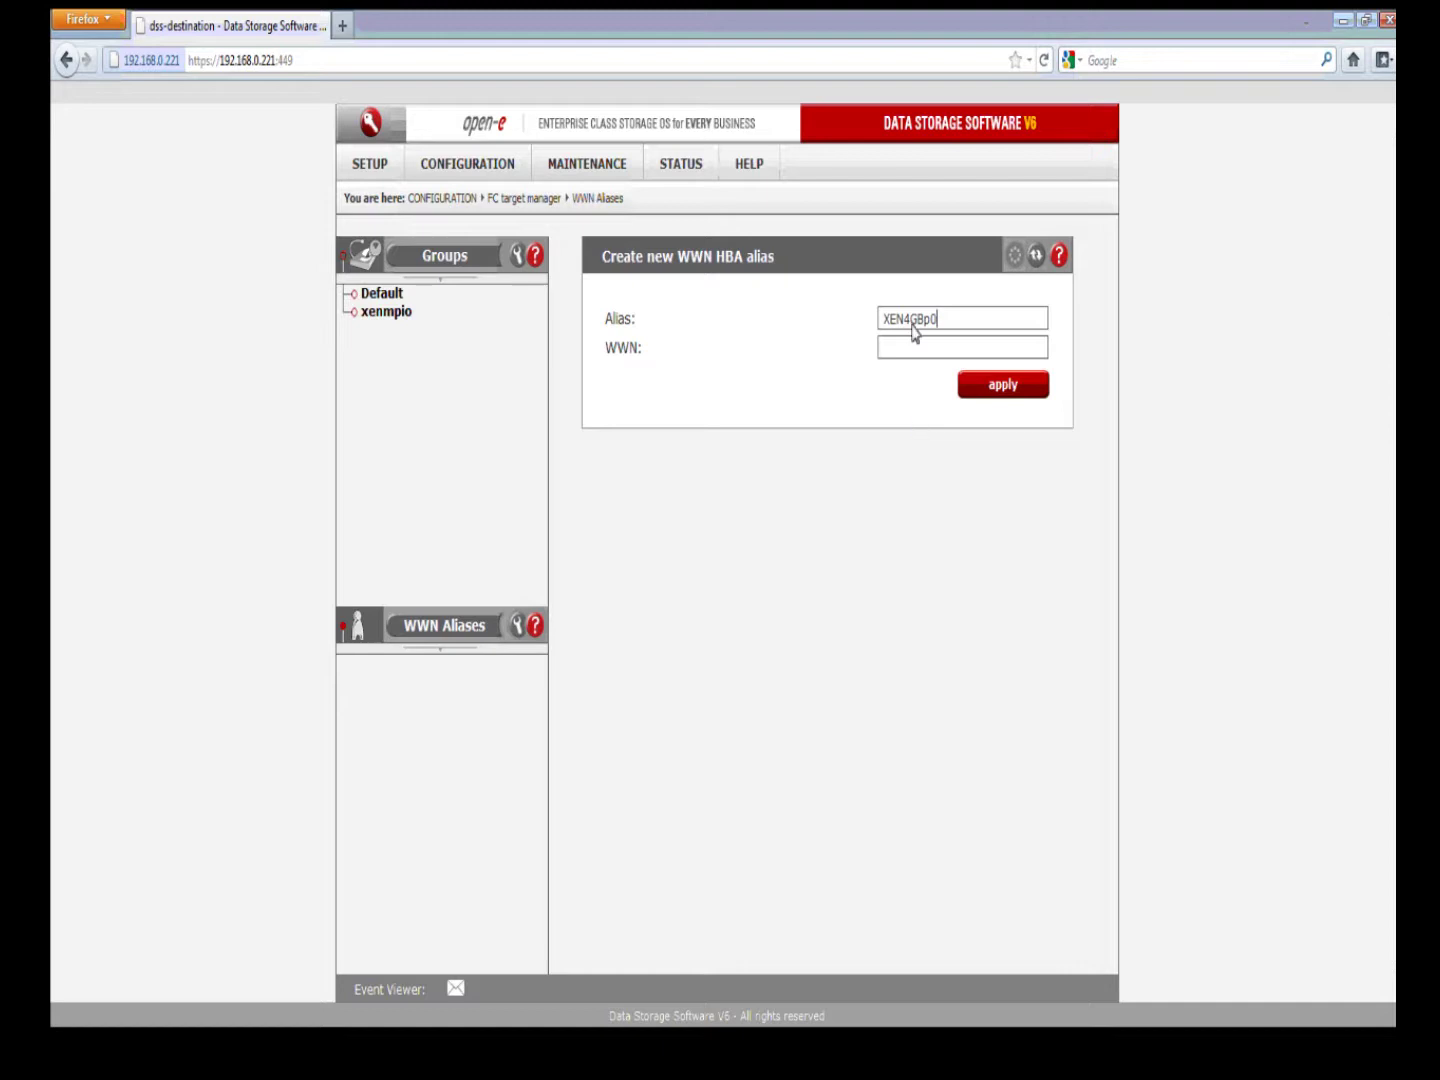
{"action": "left_click", "coordinate": [934, 347]}
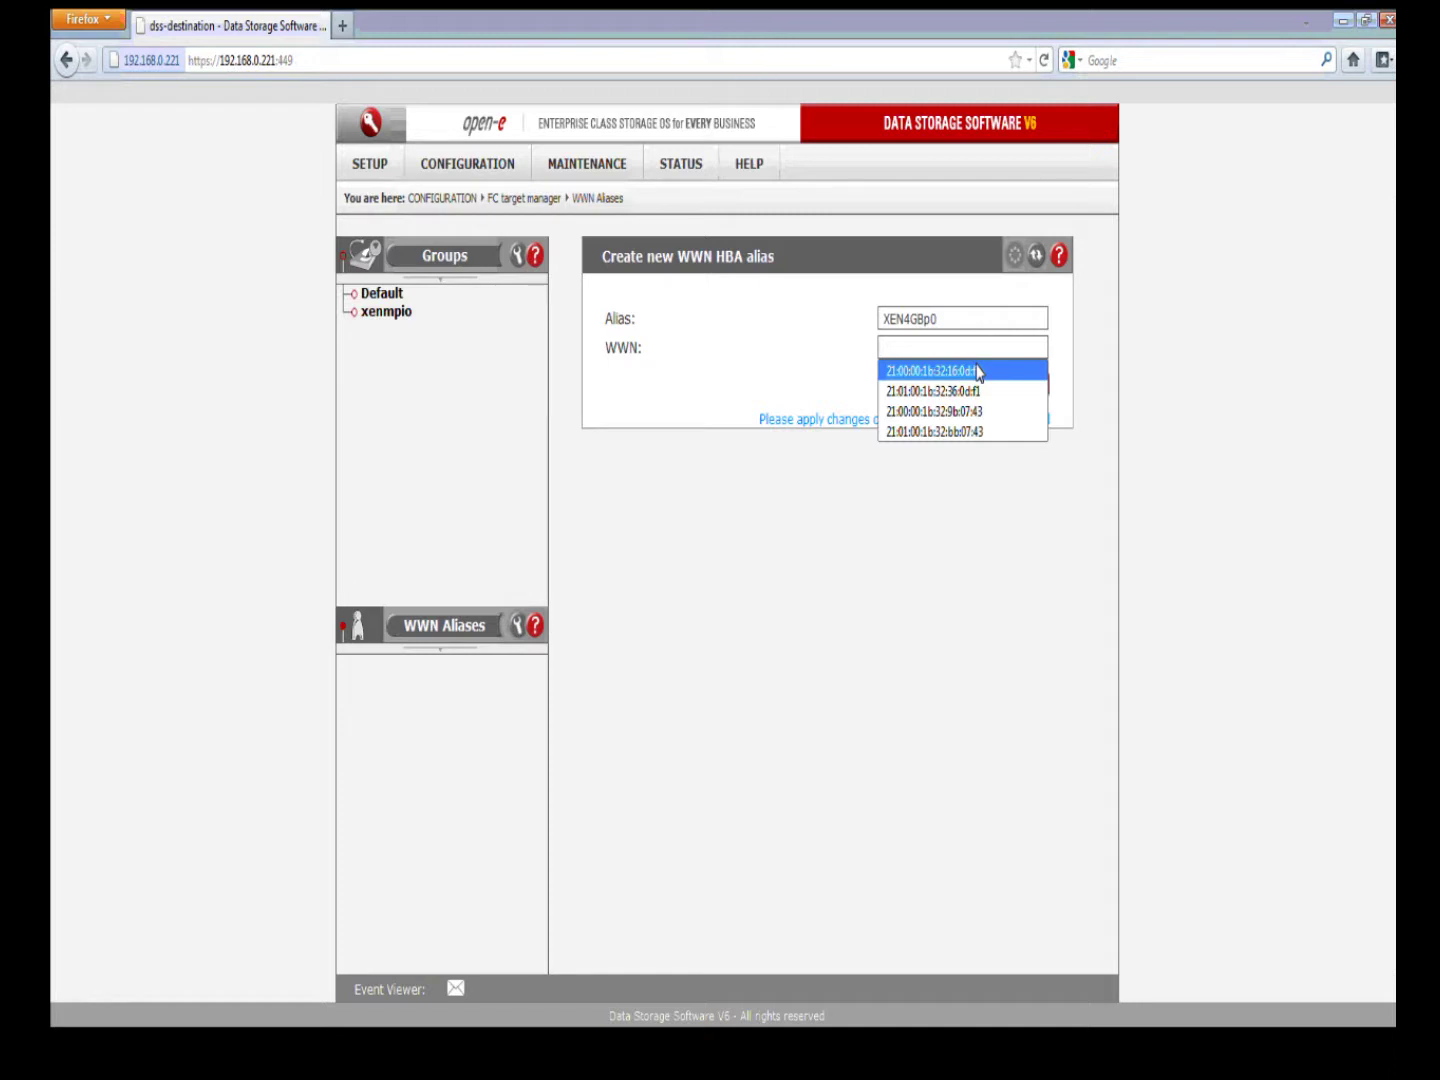
Step: Save the XEN4GBp0 alias for the first port WWN and enter the new alias name XEN4GBp1
{"action": "left_click", "coordinate": [979, 372]}
{"action": "left_click", "coordinate": [962, 380]}
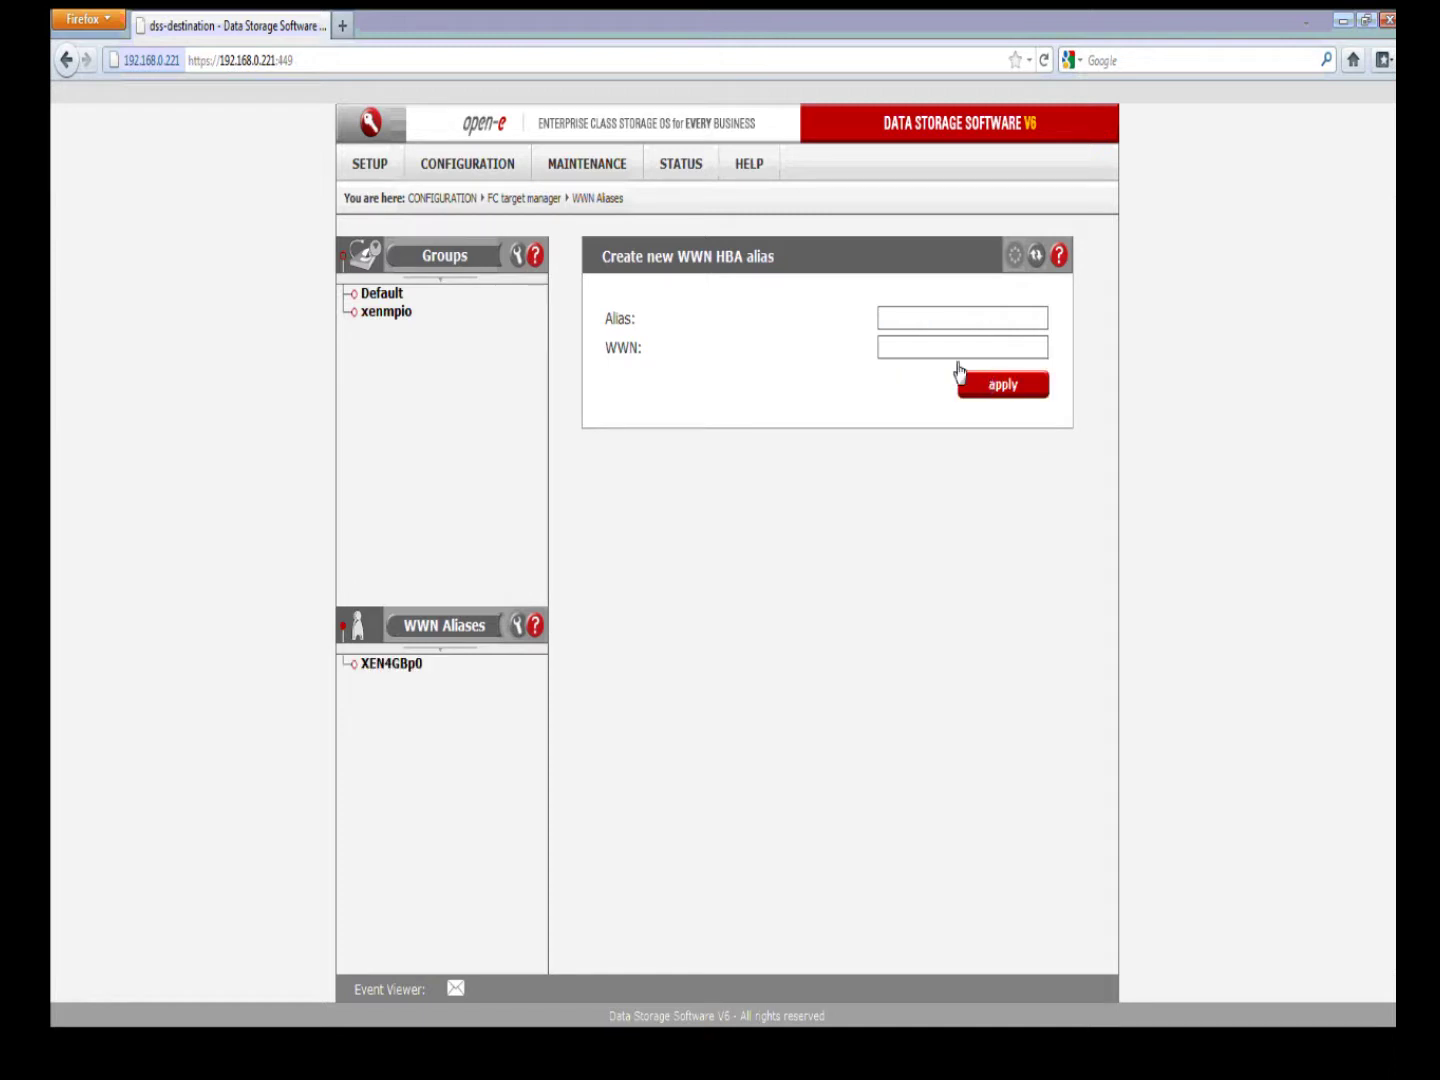
{"action": "left_click", "coordinate": [940, 313]}
{"action": "left_click", "coordinate": [940, 313]}
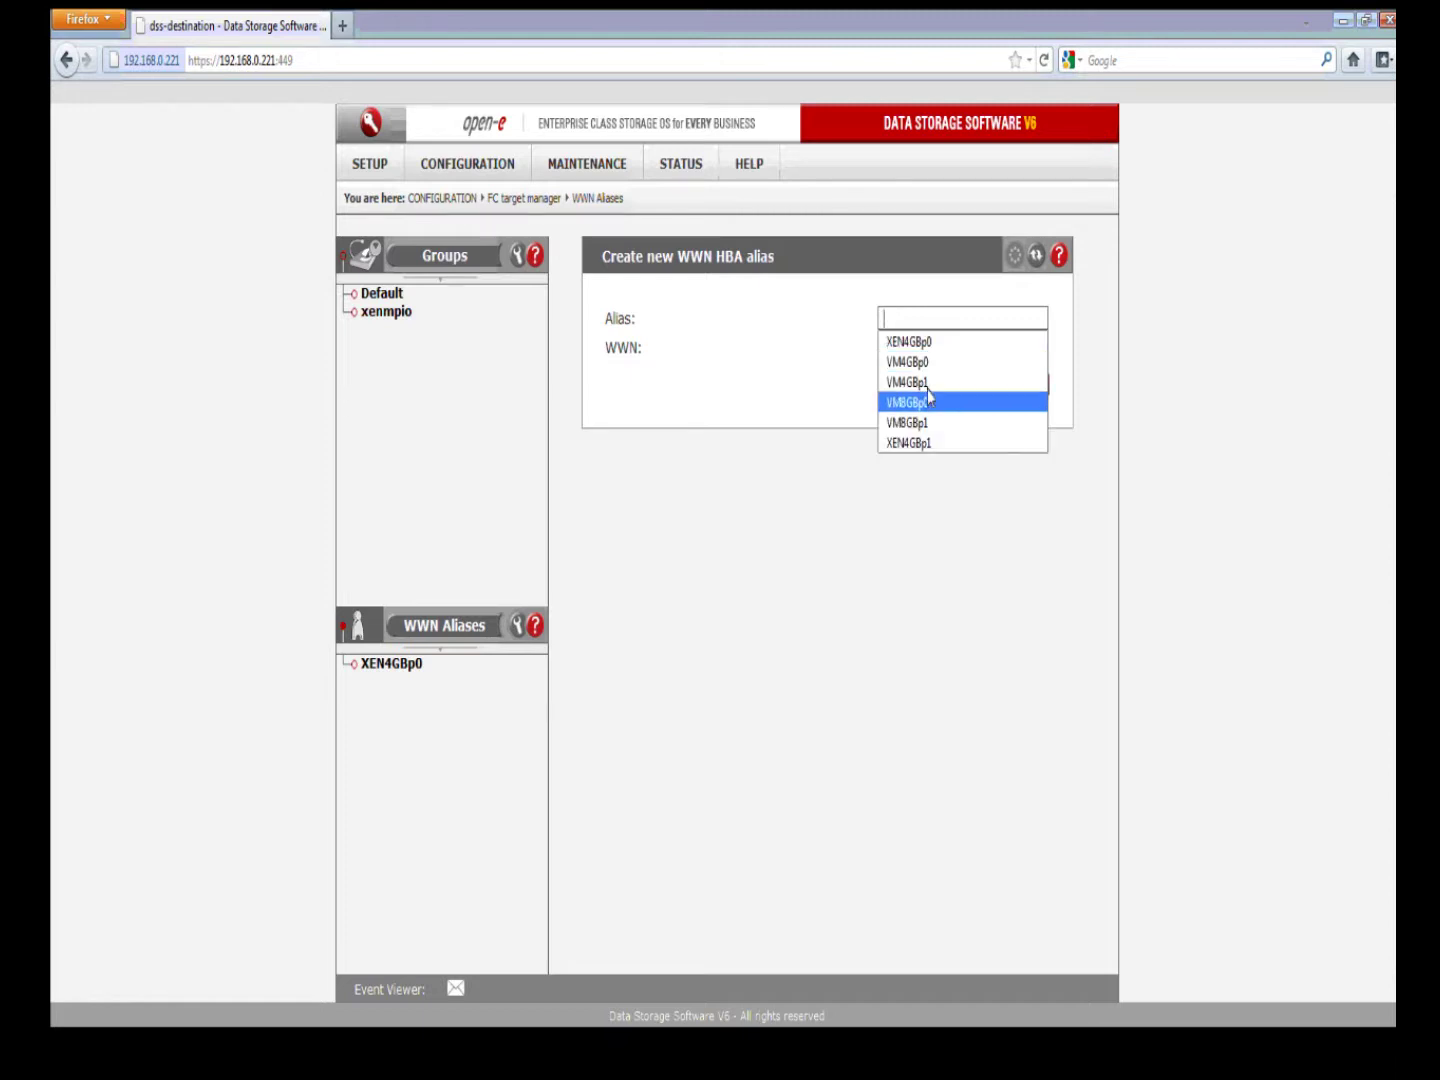
{"action": "left_click", "coordinate": [926, 441]}
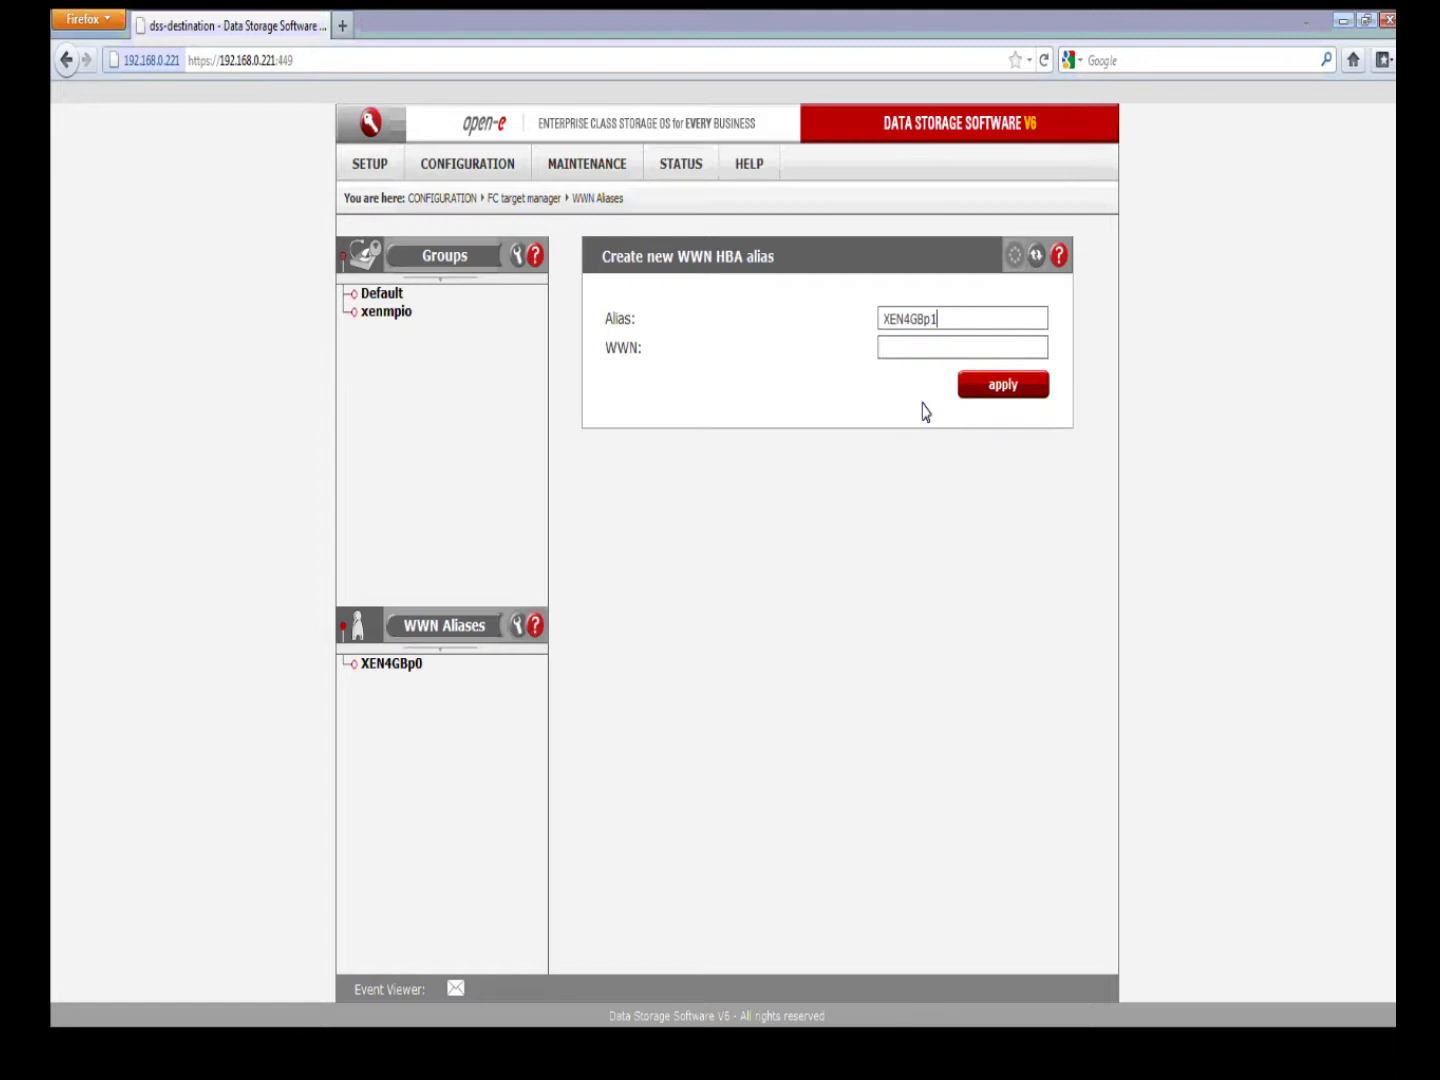
Step: Assign WWN 21:01:00:1b:32:36:0d:f1 to XEN4GBp1, save it, and view its details
{"action": "double_click", "coordinate": [914, 346]}
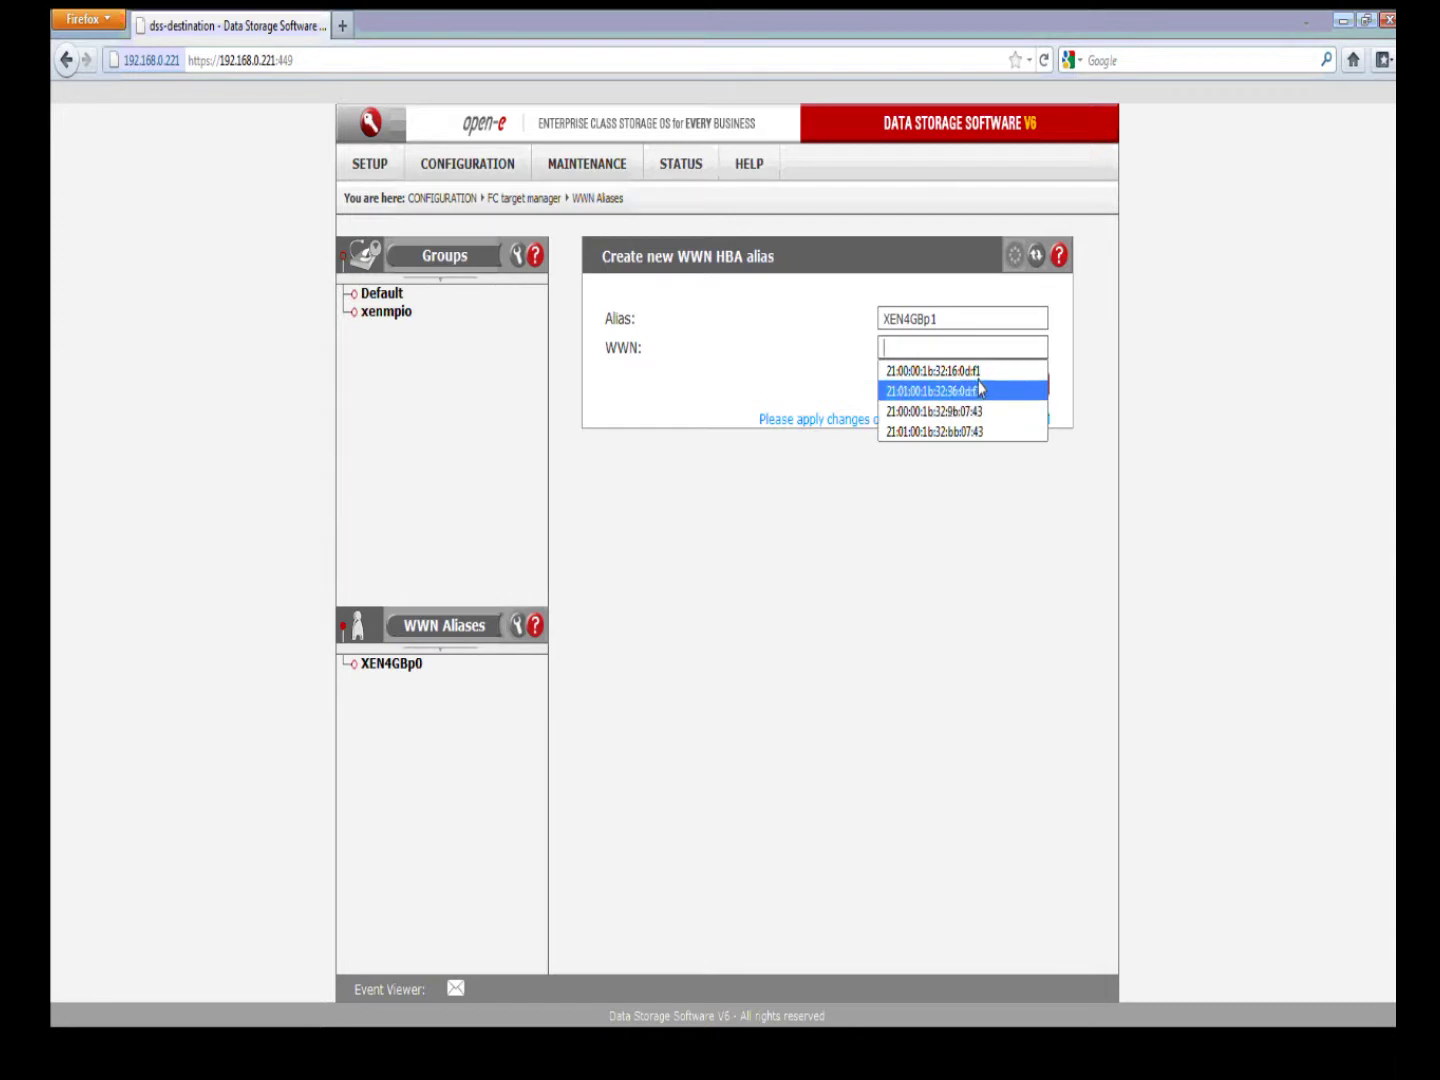
{"action": "left_click", "coordinate": [979, 390]}
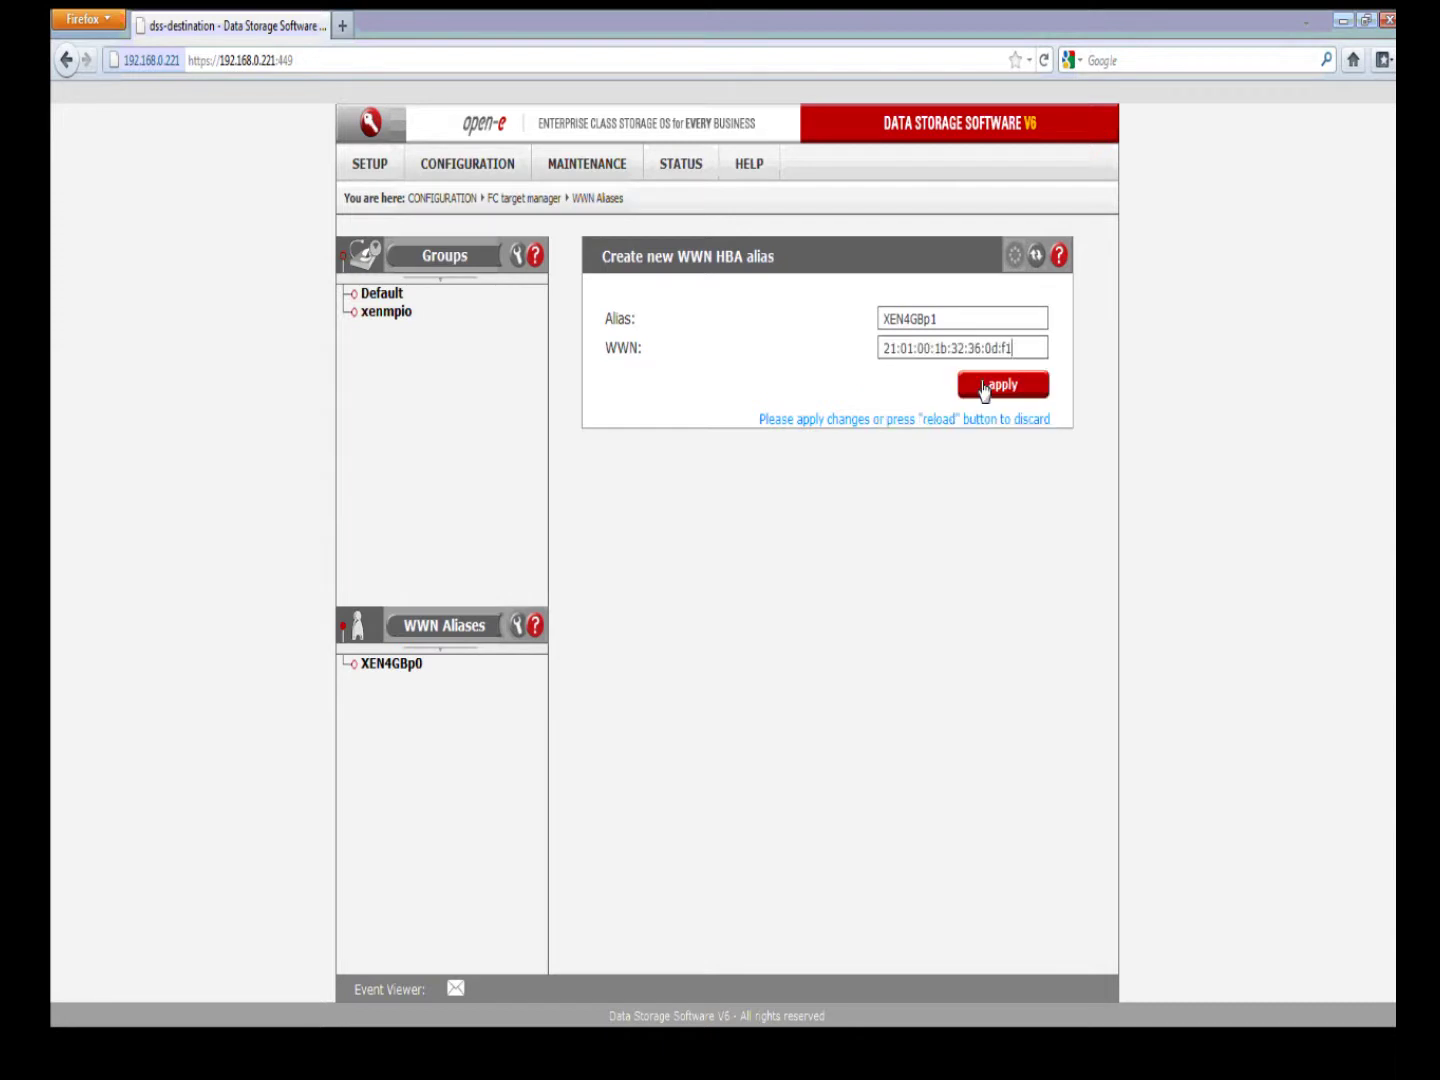
{"action": "left_click", "coordinate": [979, 390]}
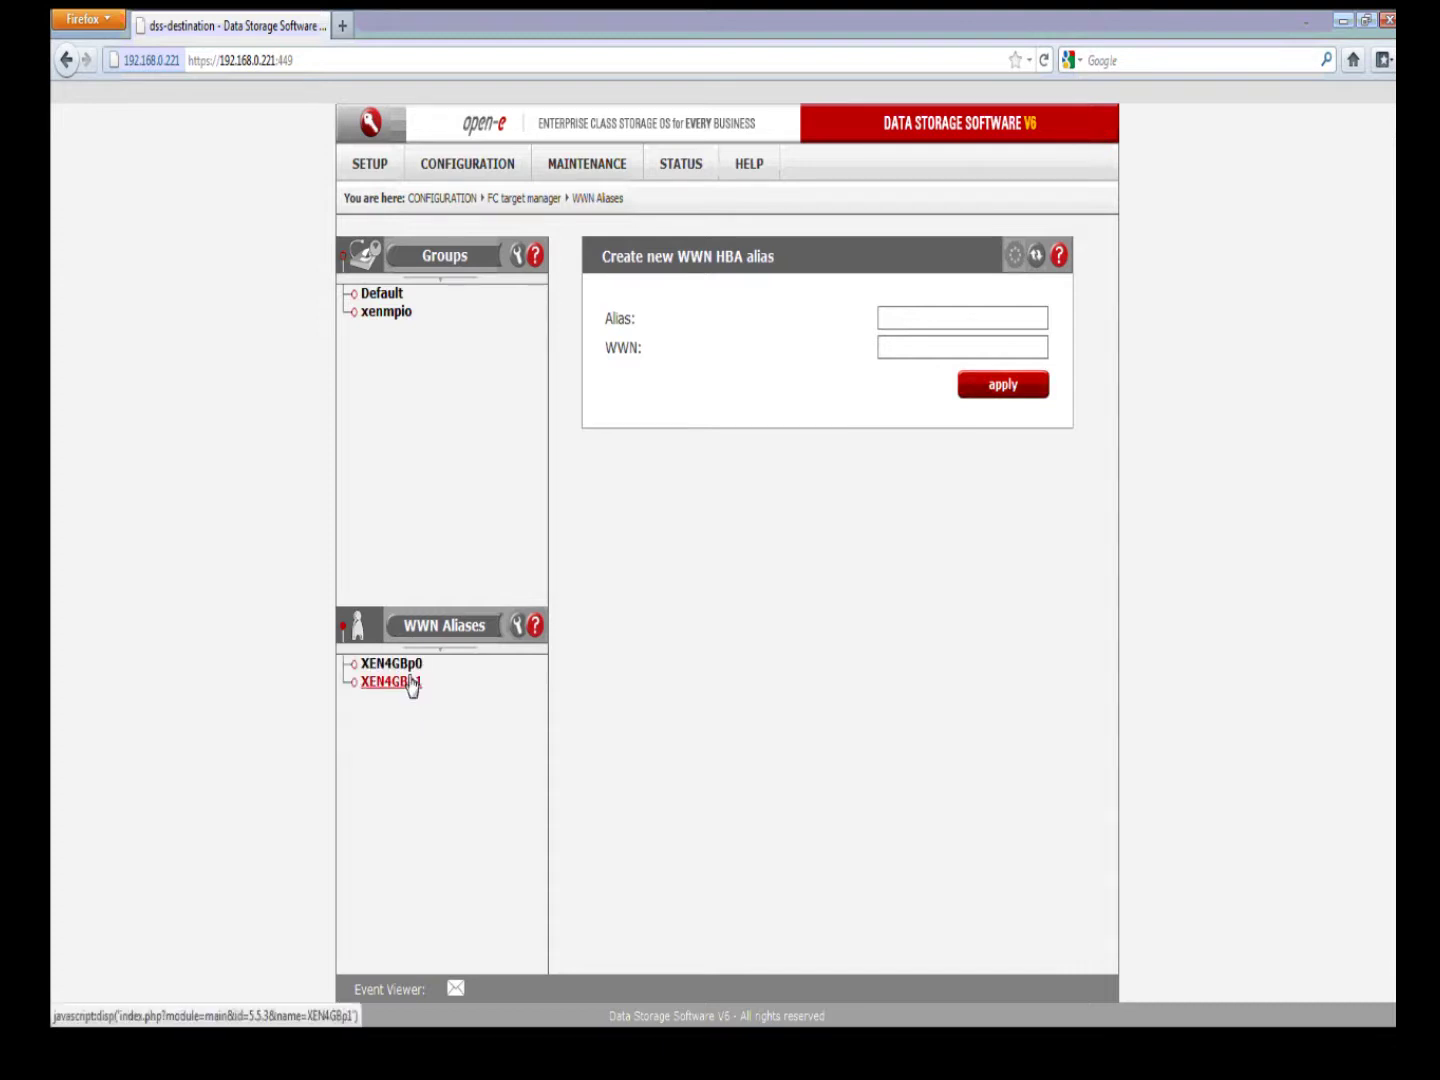
{"action": "left_click", "coordinate": [408, 681]}
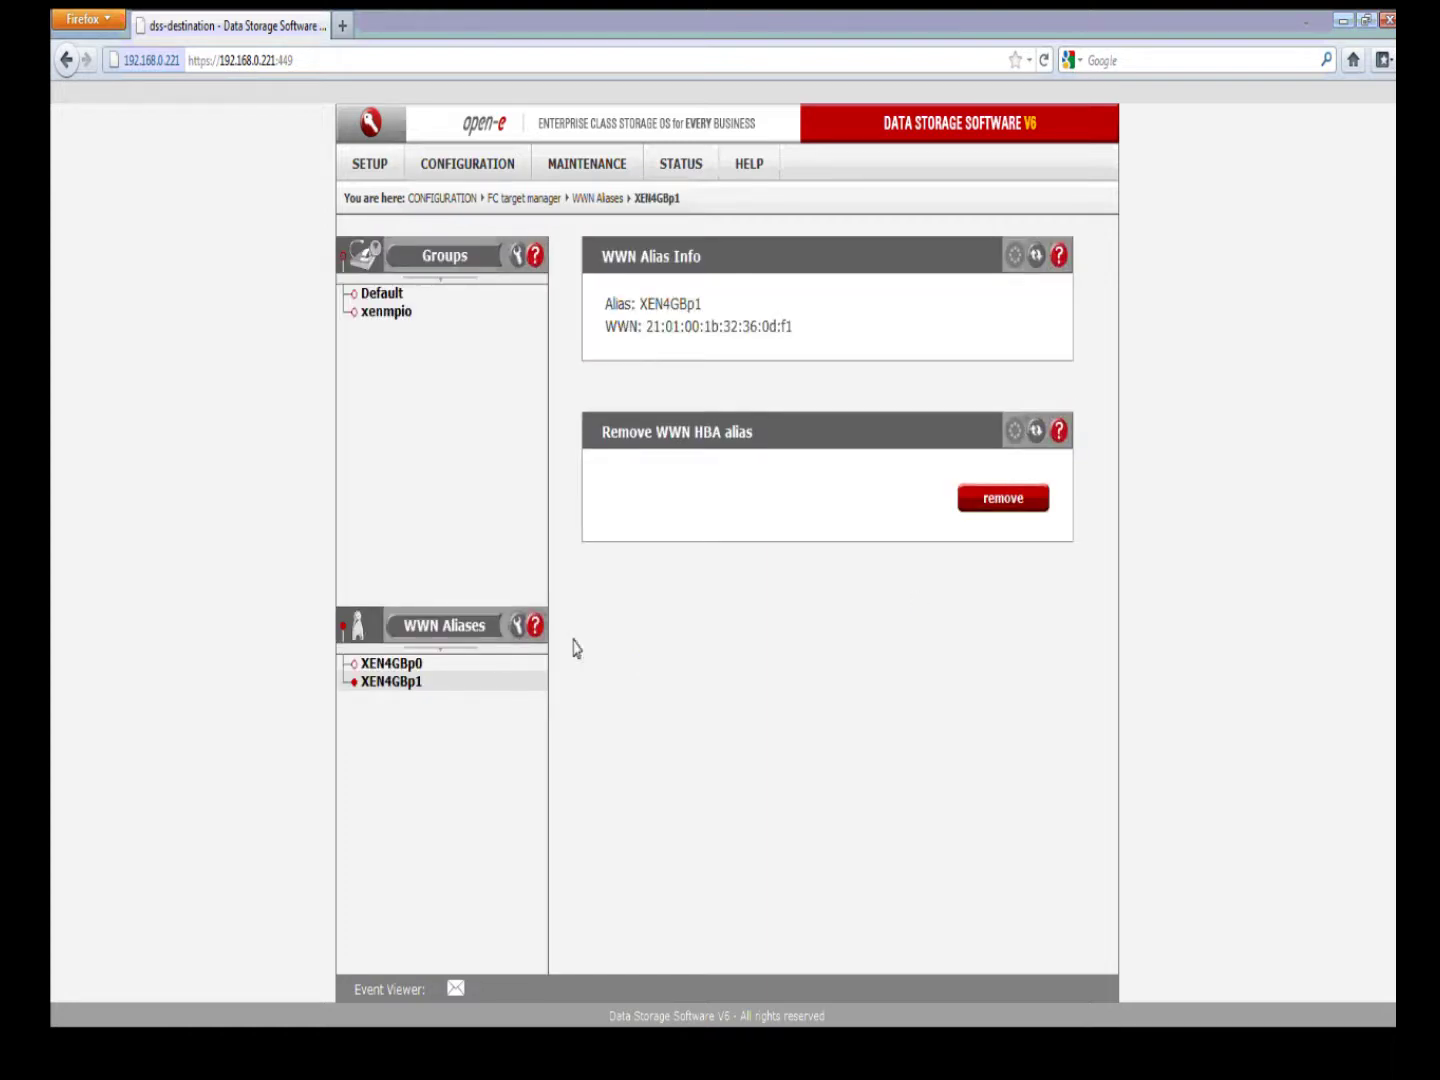
Step: Add XEN4GBp0 and XEN4GBp1 to xenmpio's access list, apply, then minimise Firefox
{"action": "left_click", "coordinate": [390, 312]}
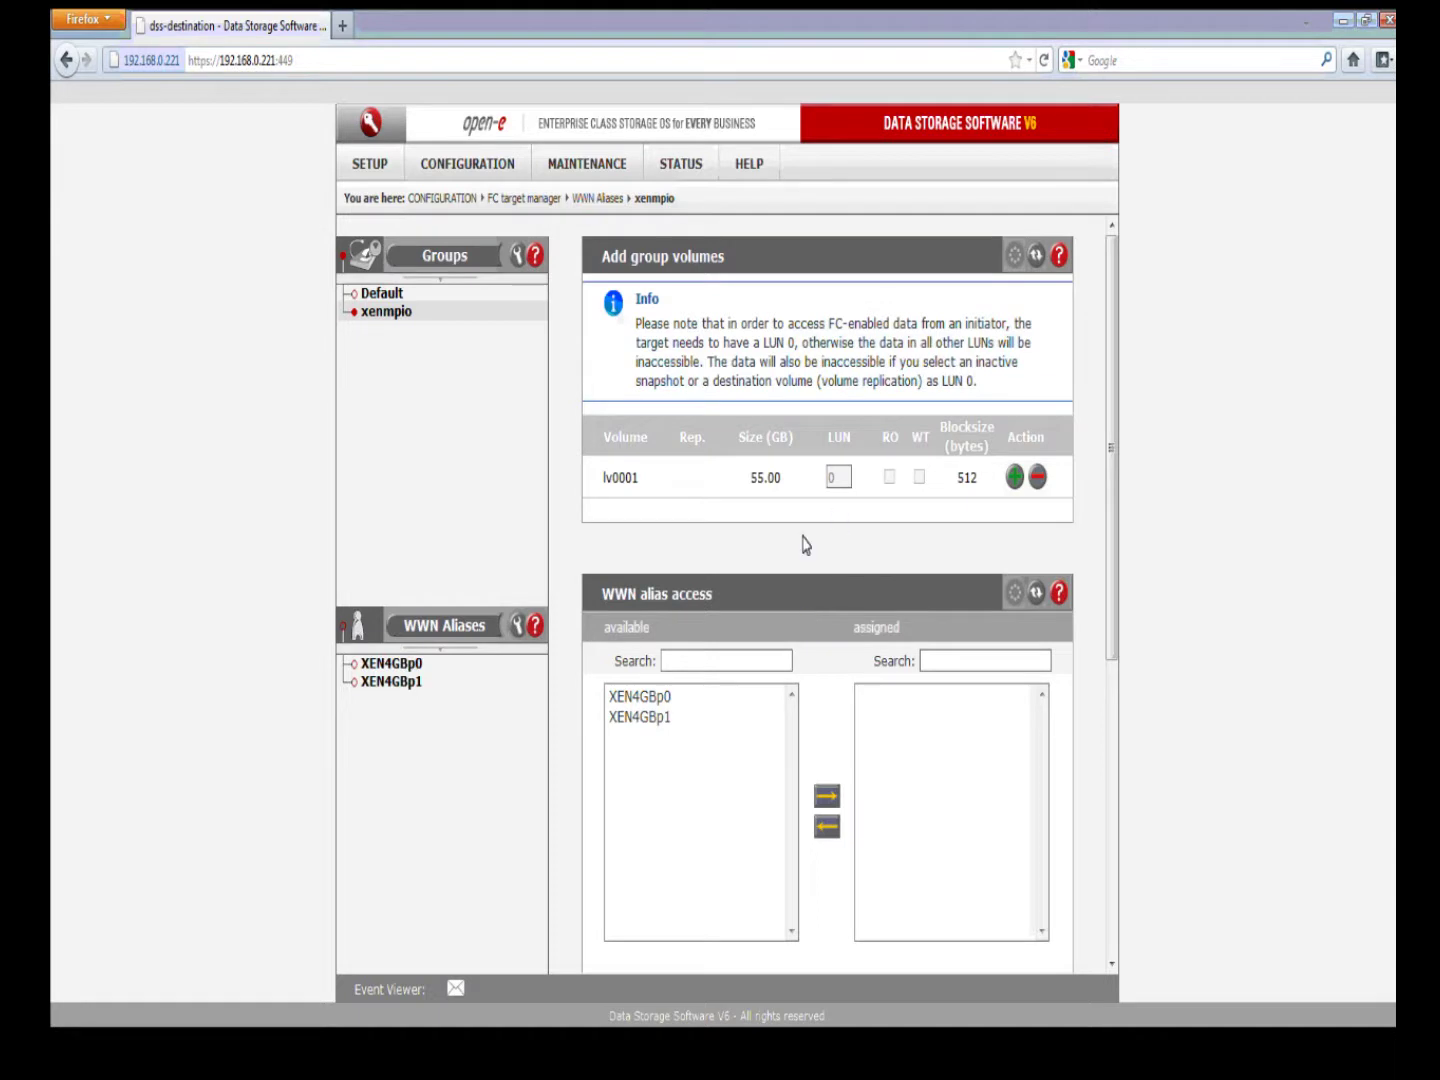
{"action": "left_click_drag", "start_coordinate": [650, 696], "coordinate": [652, 716]}
{"action": "scroll", "coordinate": [912, 777], "scroll_direction": "down", "scroll_amount": 1}
{"action": "scroll", "coordinate": [912, 777], "scroll_direction": "down", "scroll_amount": 2}
{"action": "left_click", "coordinate": [824, 616]}
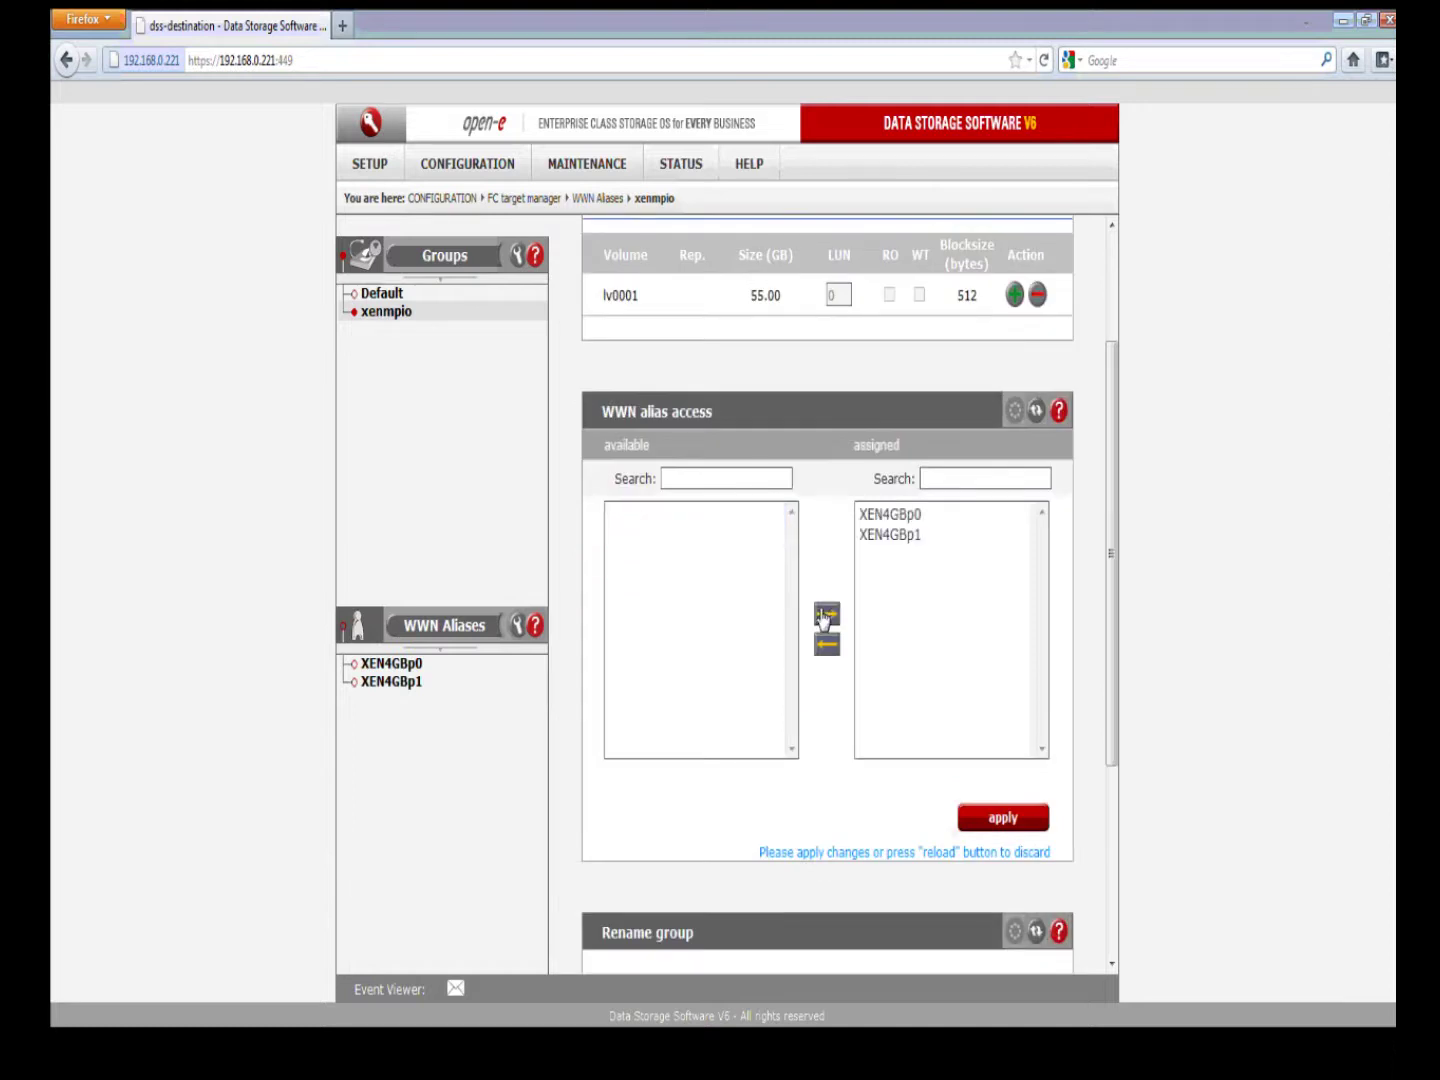
{"action": "left_click", "coordinate": [995, 820]}
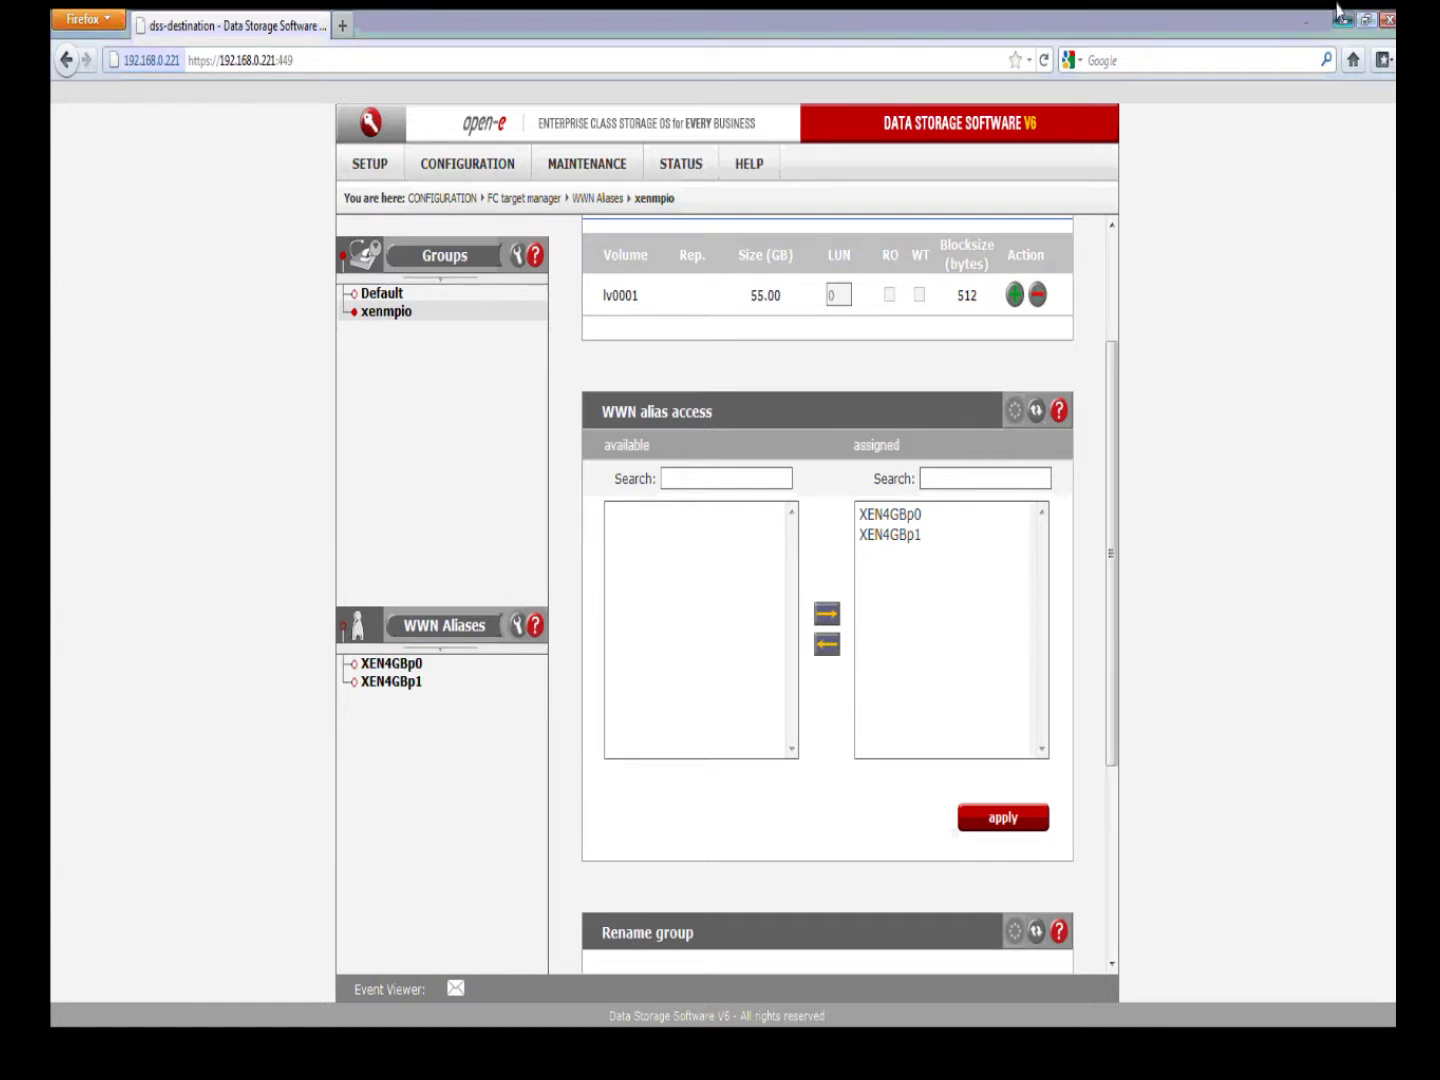
{"action": "left_click", "coordinate": [1338, 12]}
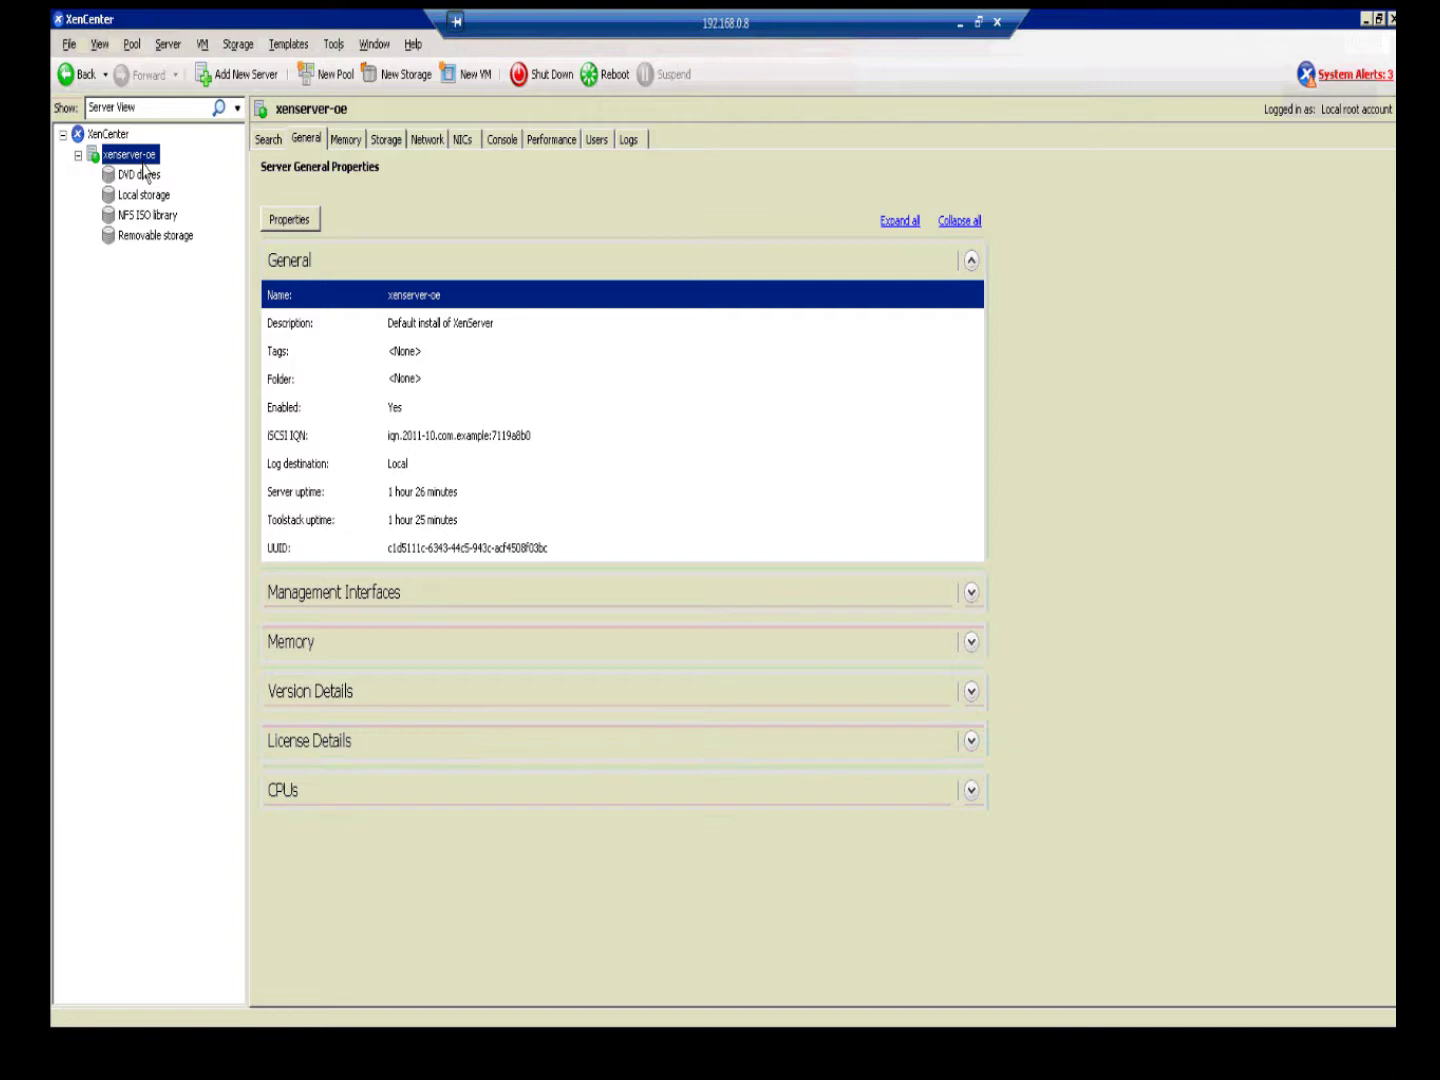
Step: Put xenserver-oe into maintenance mode from its context menu and confirm the prompt
{"action": "left_click", "coordinate": [266, 142]}
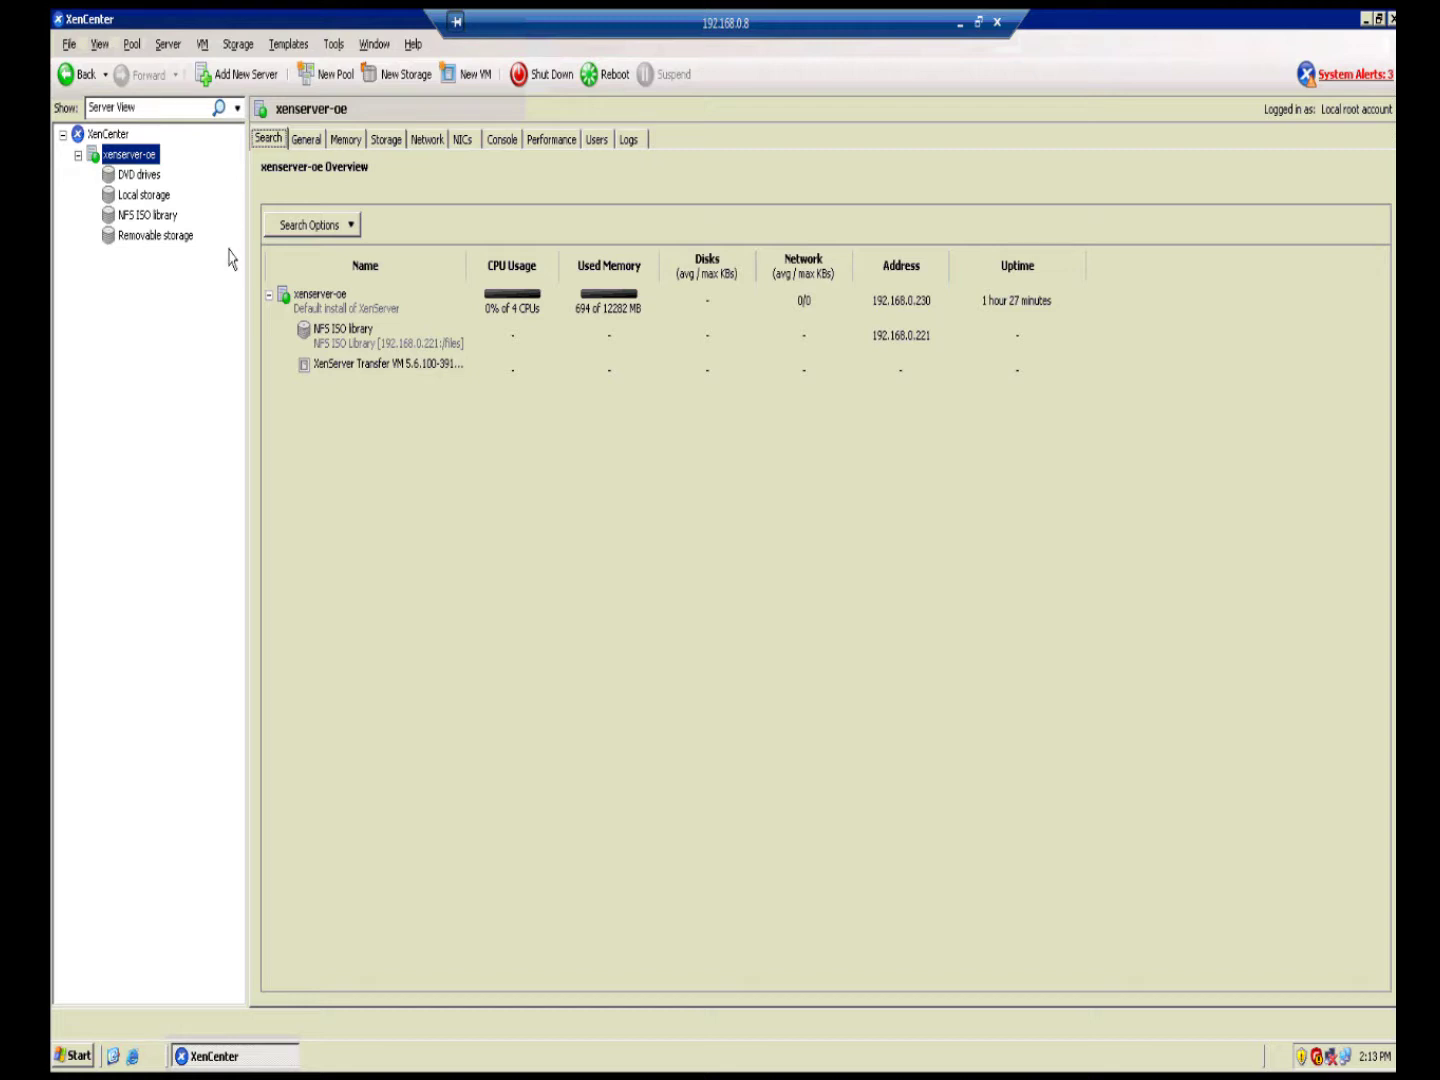
{"action": "right_click", "coordinate": [145, 155]}
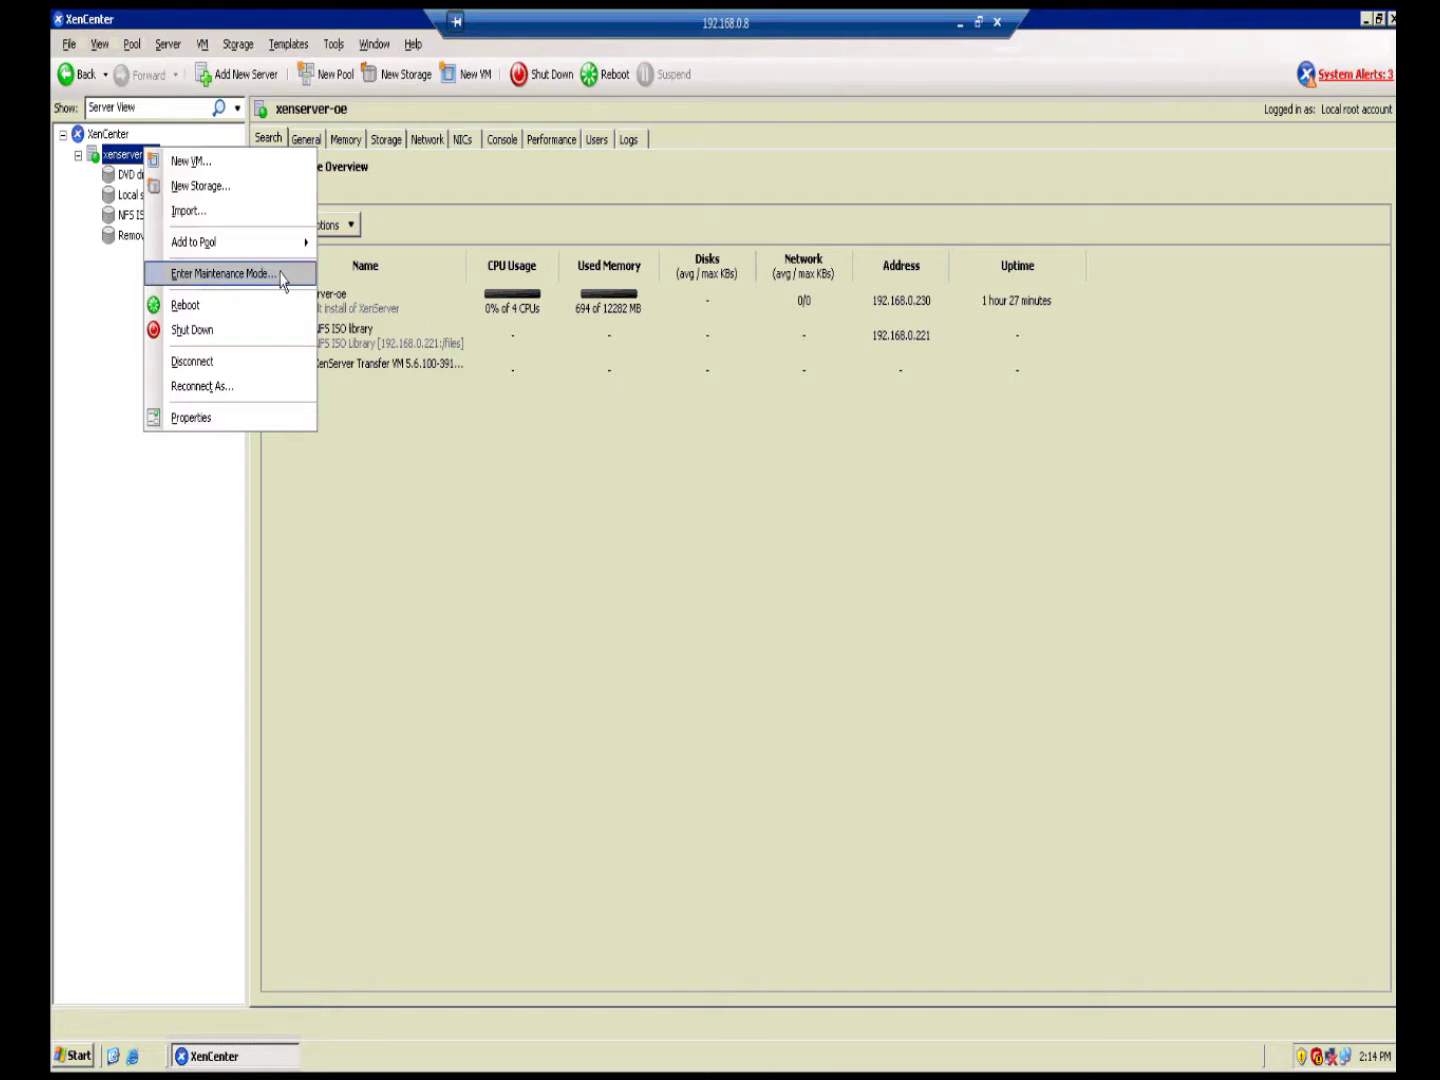
{"action": "mouse_move", "coordinate": [209, 250]}
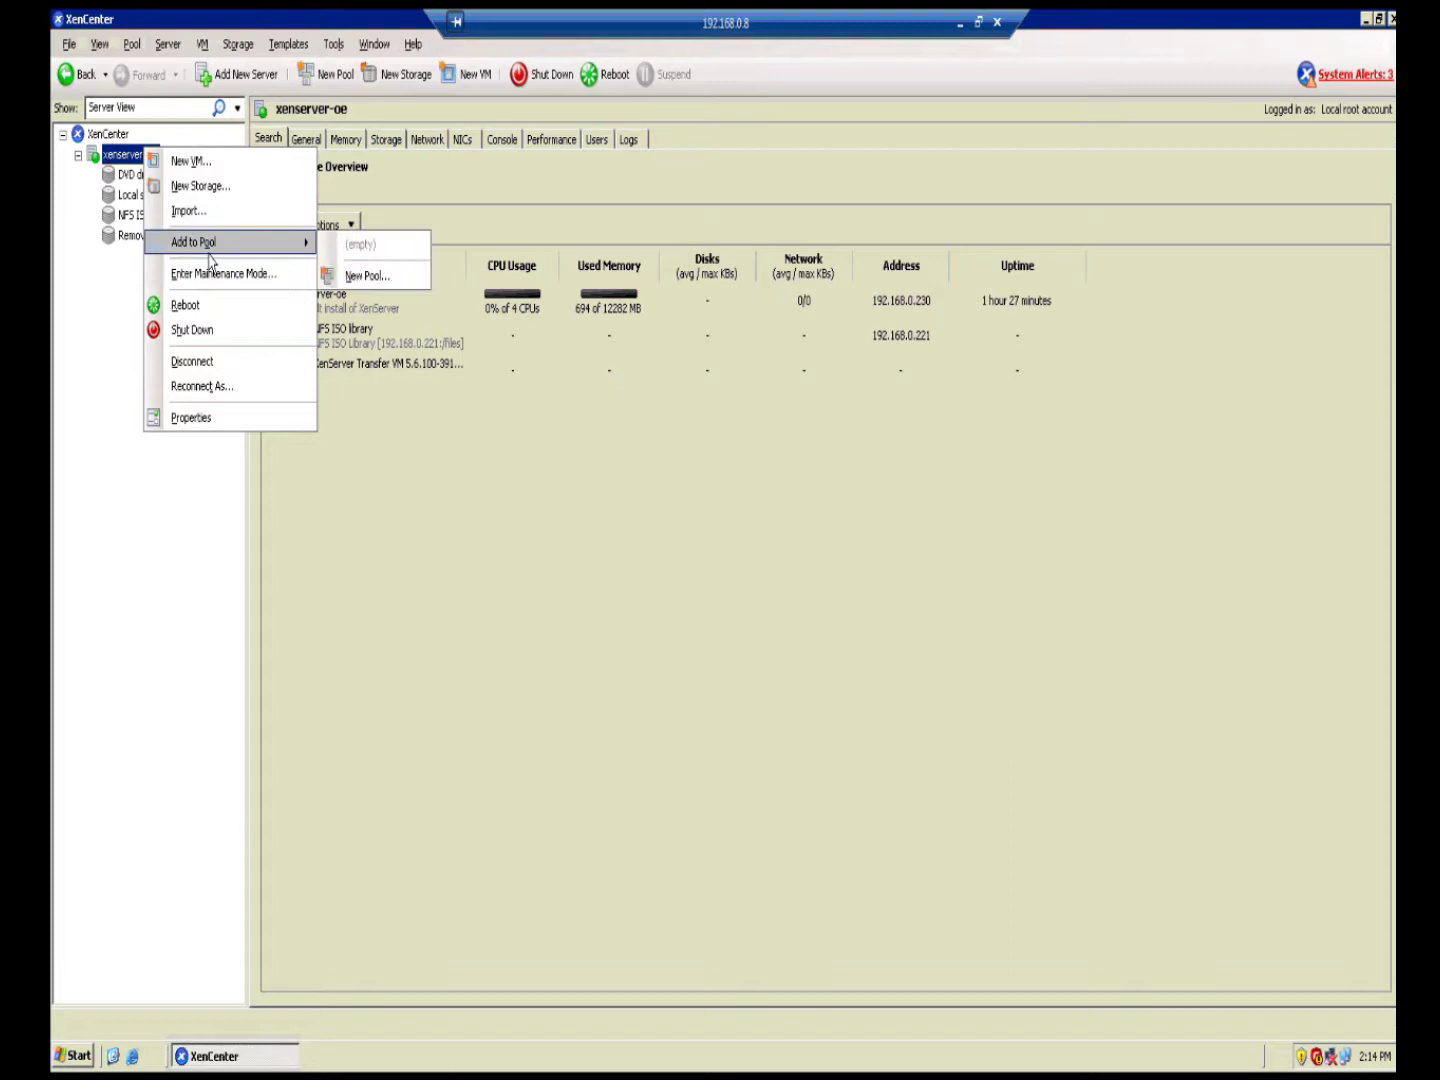
{"action": "right_click", "coordinate": [134, 157]}
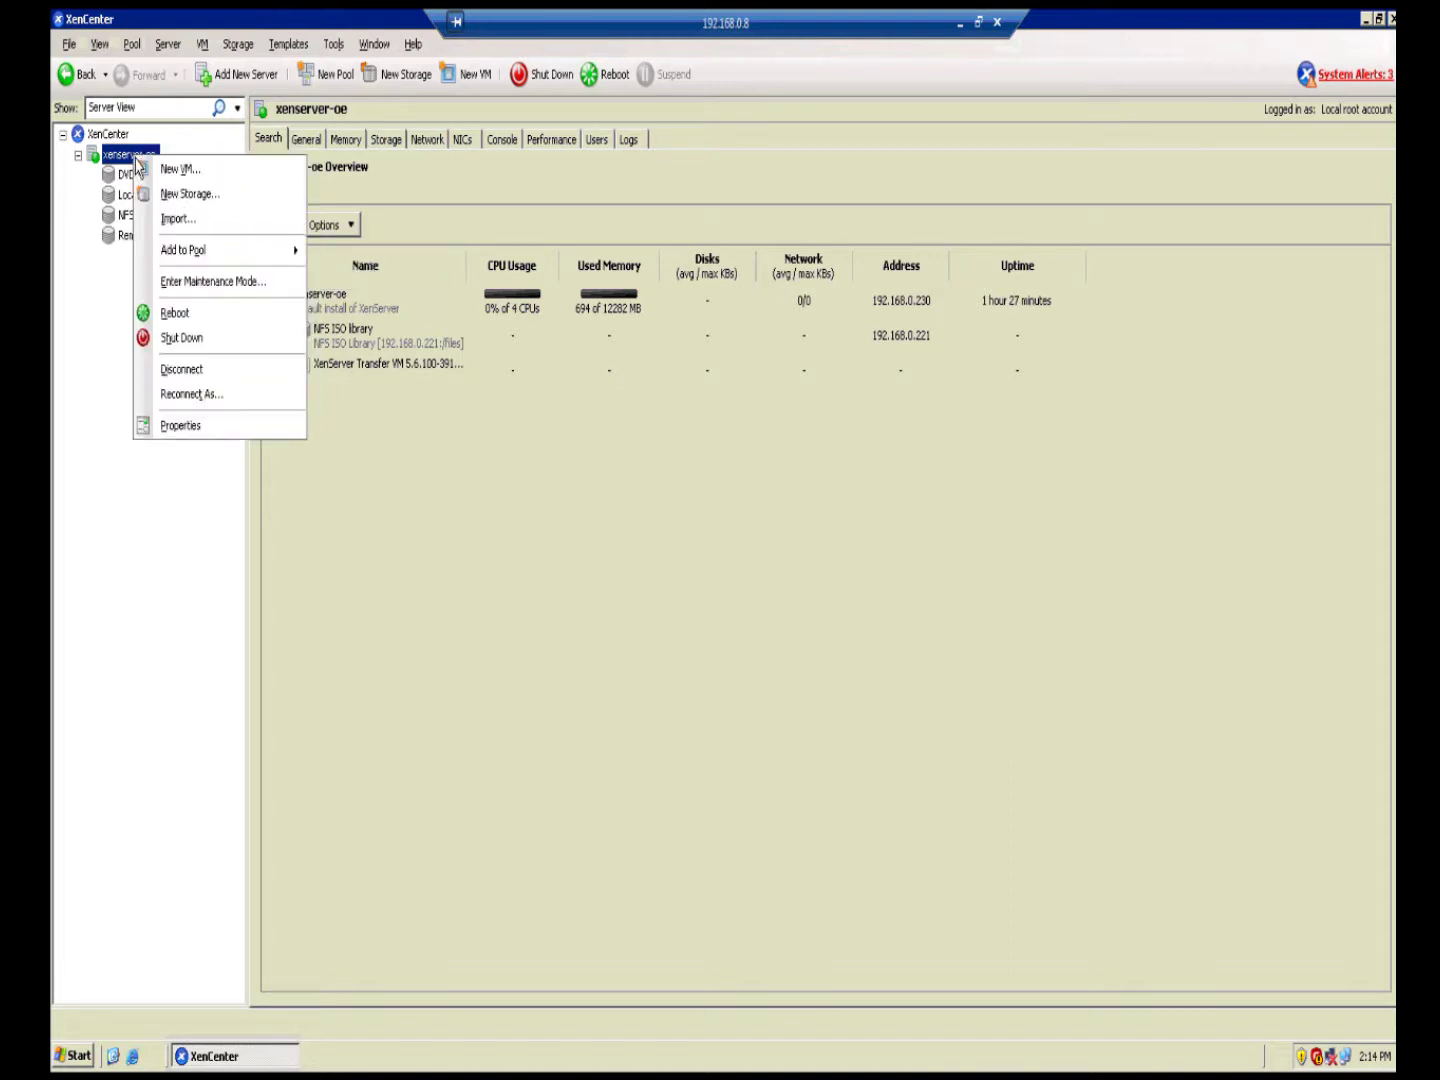
{"action": "left_click", "coordinate": [289, 288]}
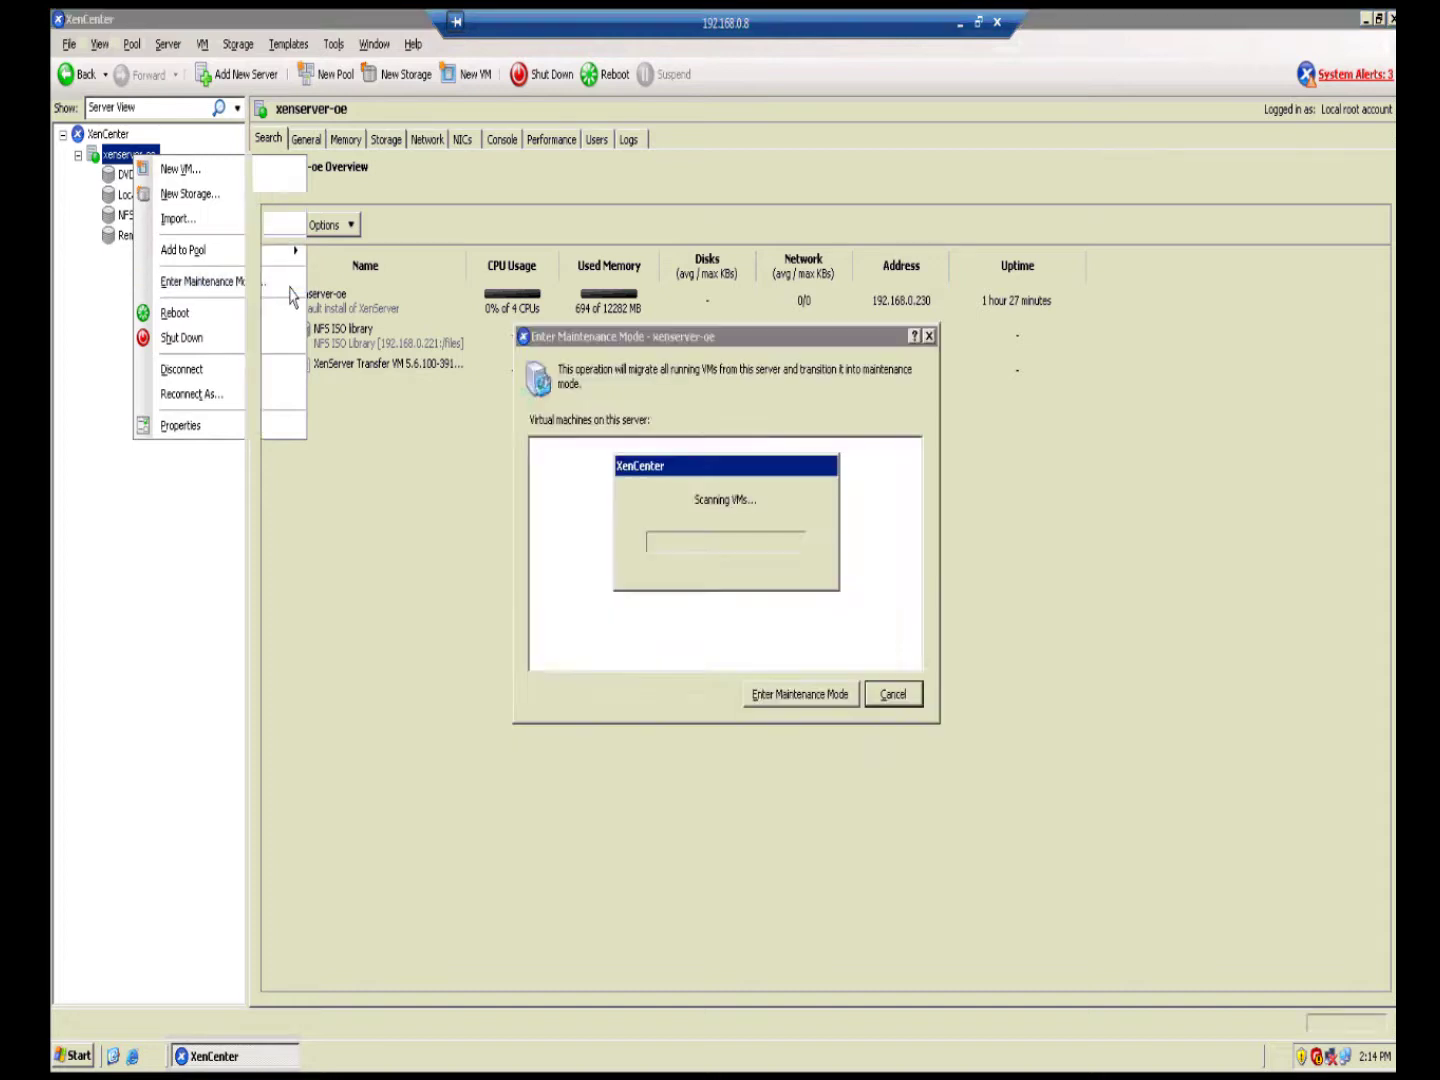
{"action": "left_click", "coordinate": [818, 700]}
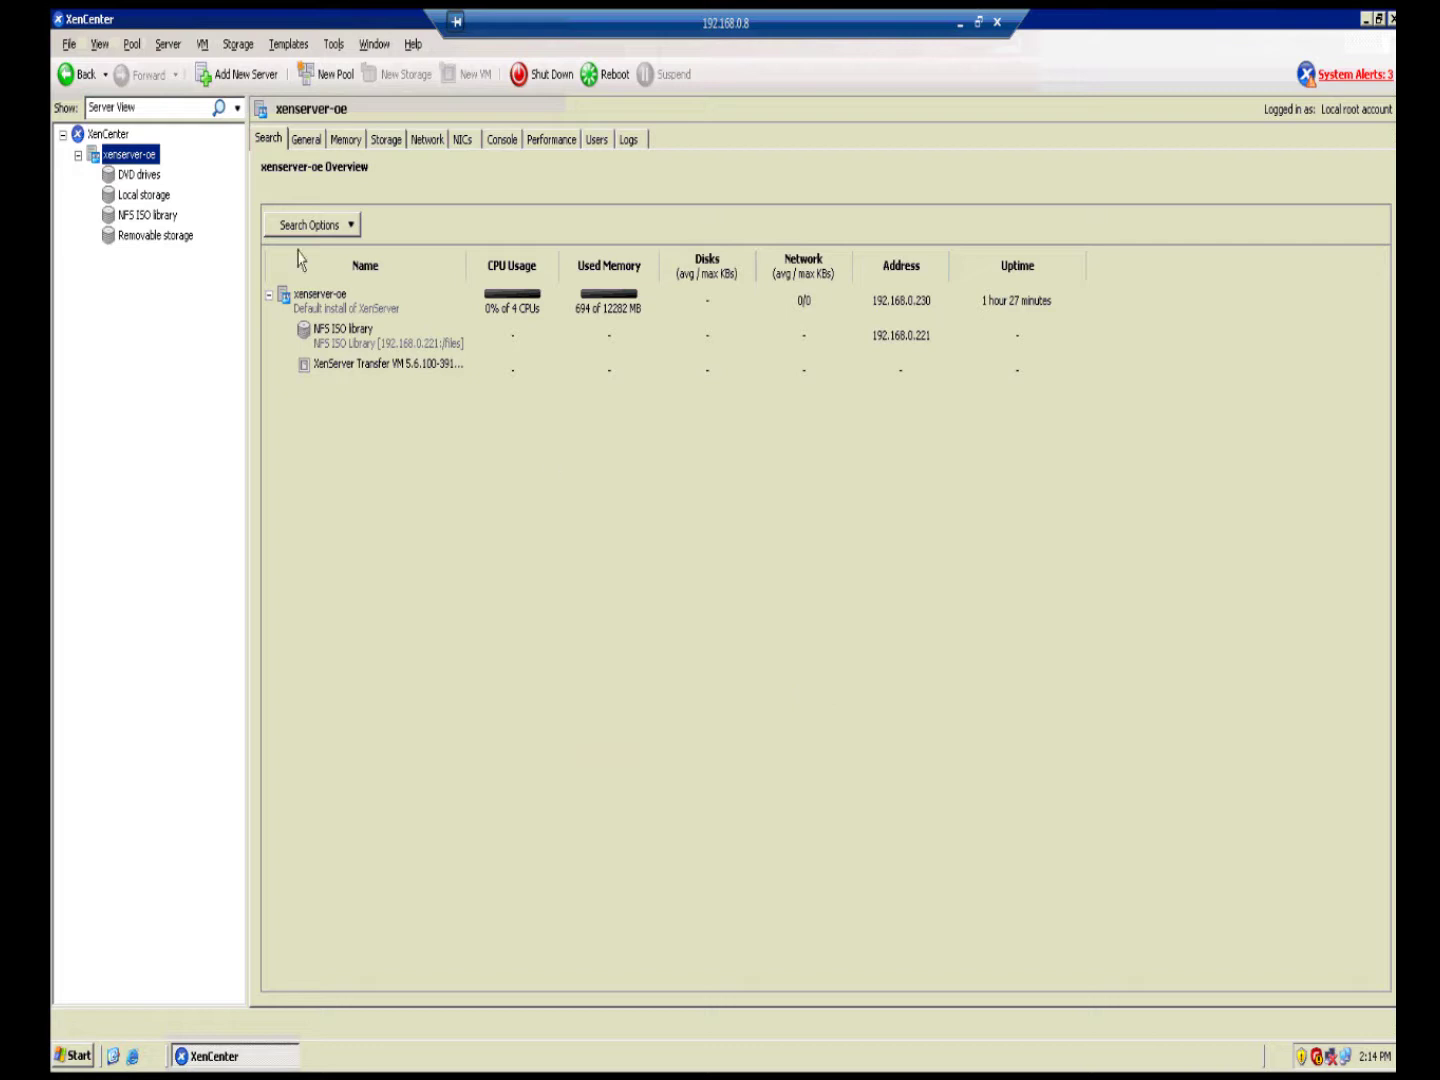
{"action": "right_click", "coordinate": [152, 157]}
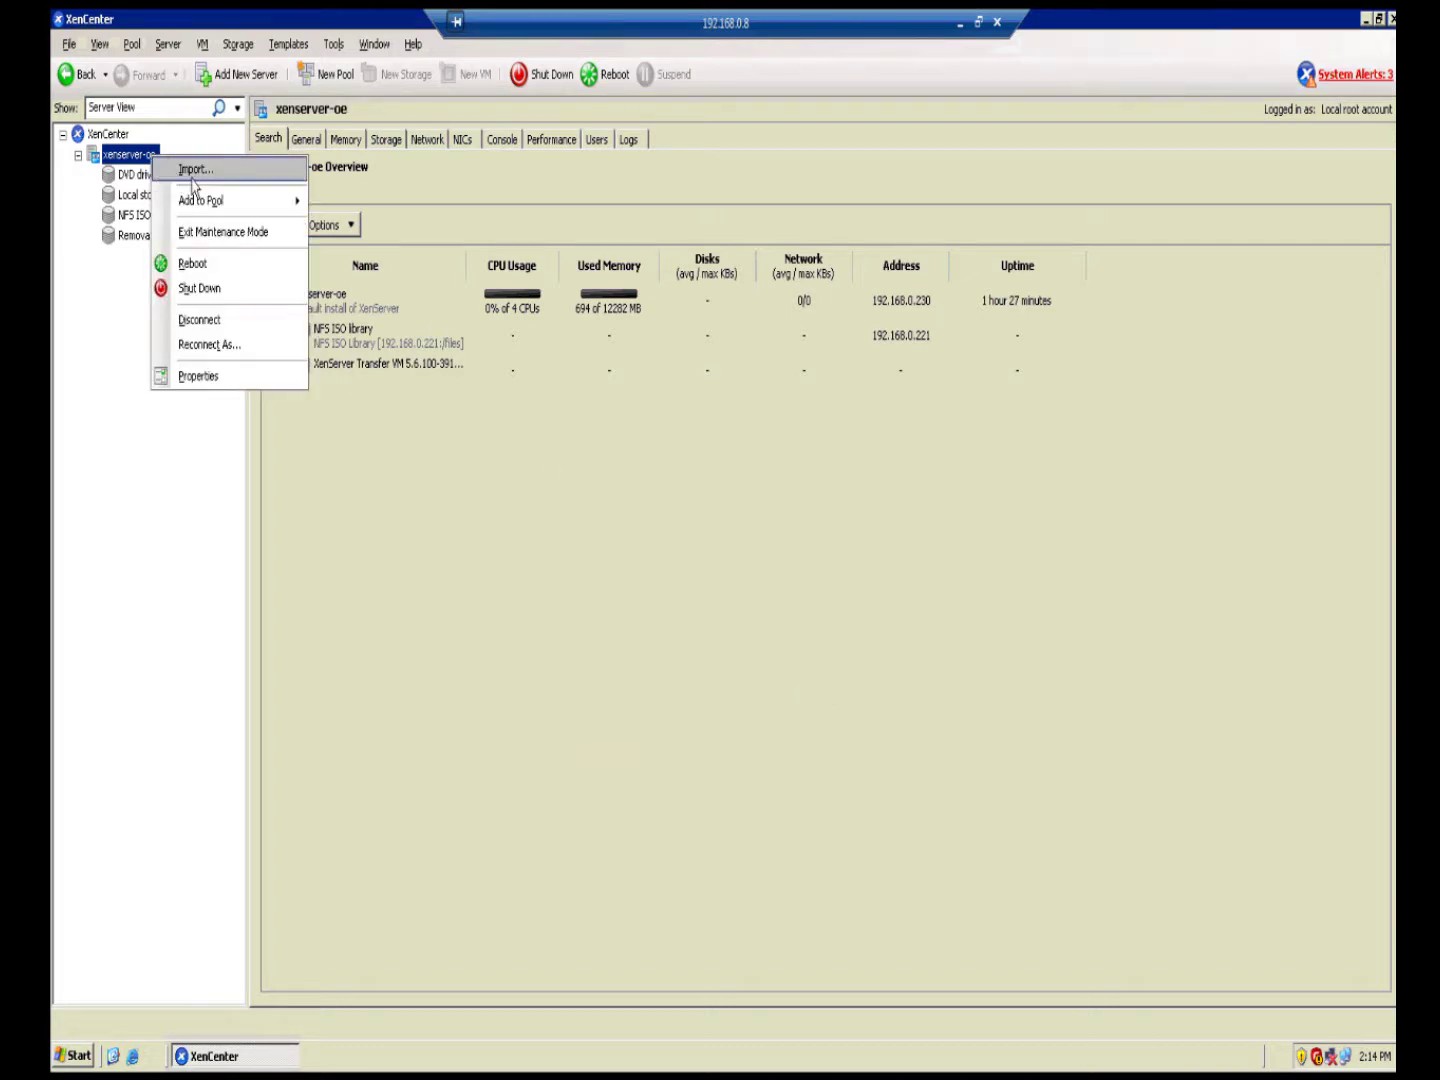
Step: Tick 'Enable multipathing on this server' in xenserver-oe's Multipathing properties and apply with OK
{"action": "left_click", "coordinate": [249, 381]}
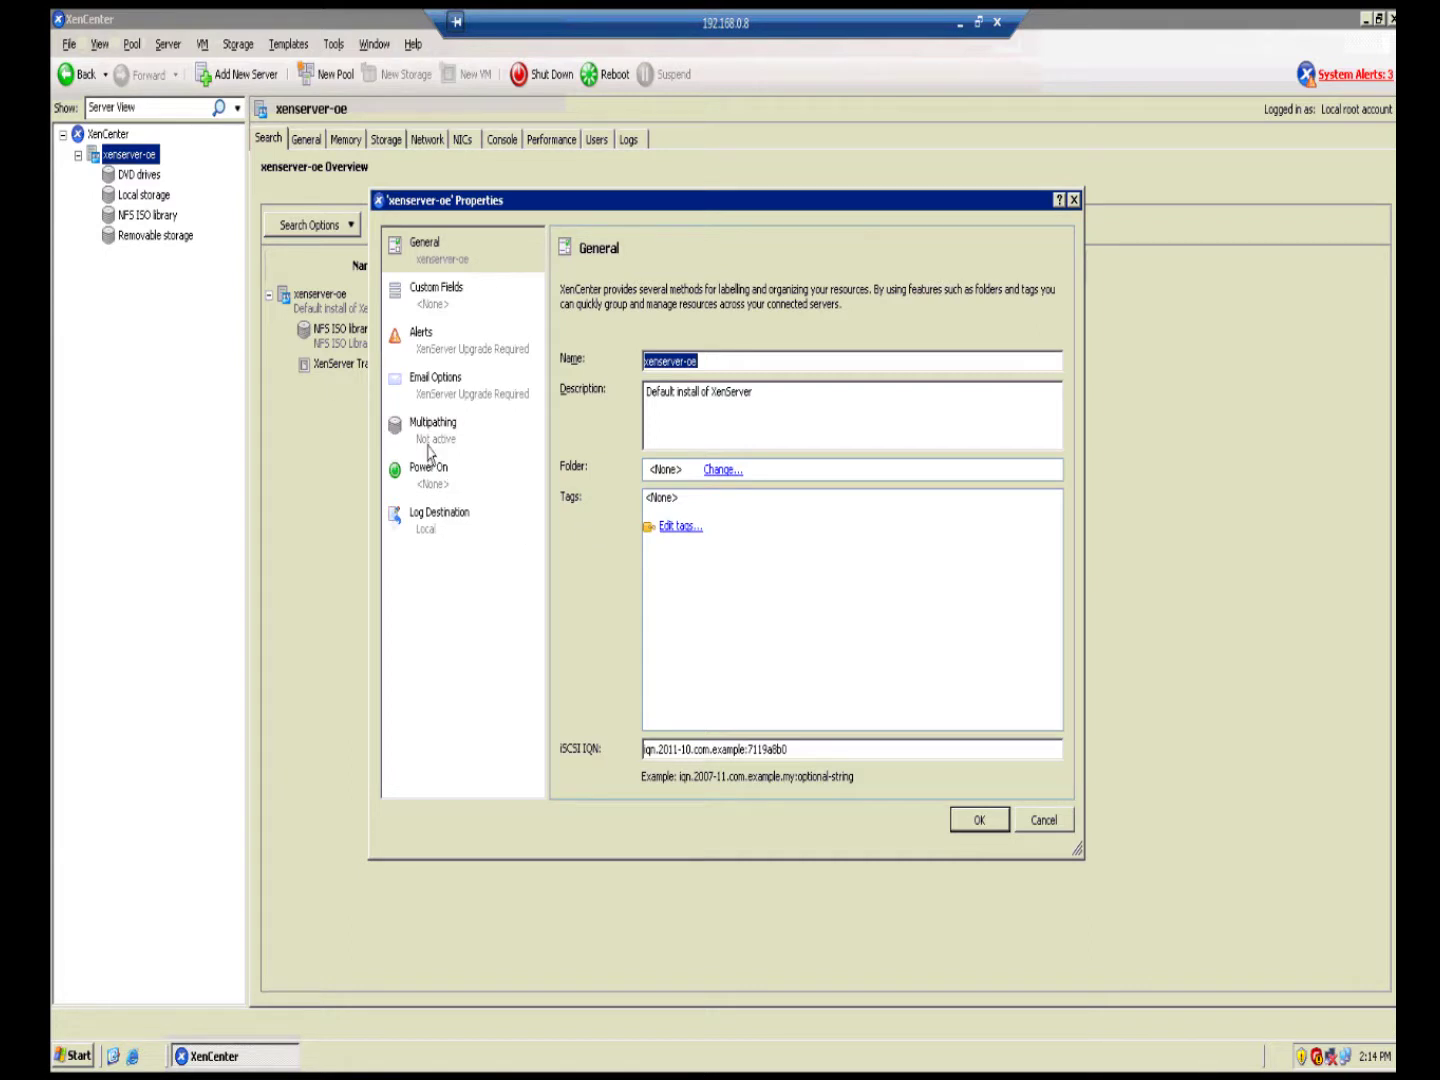
{"action": "left_click", "coordinate": [436, 445]}
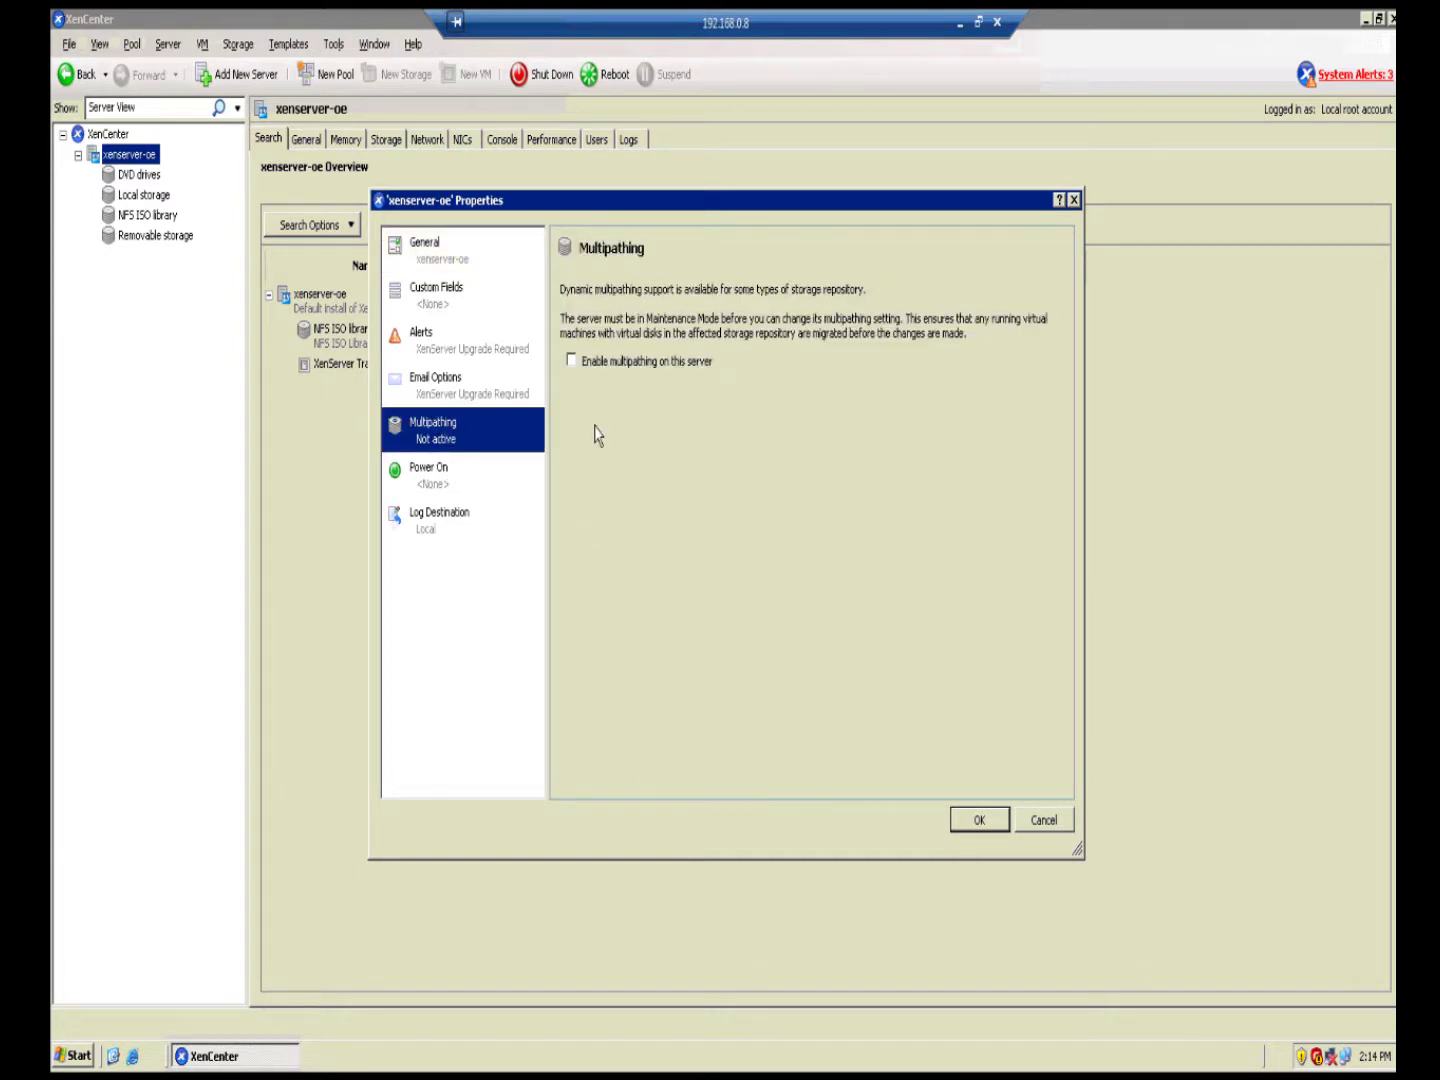
{"action": "left_click", "coordinate": [574, 363]}
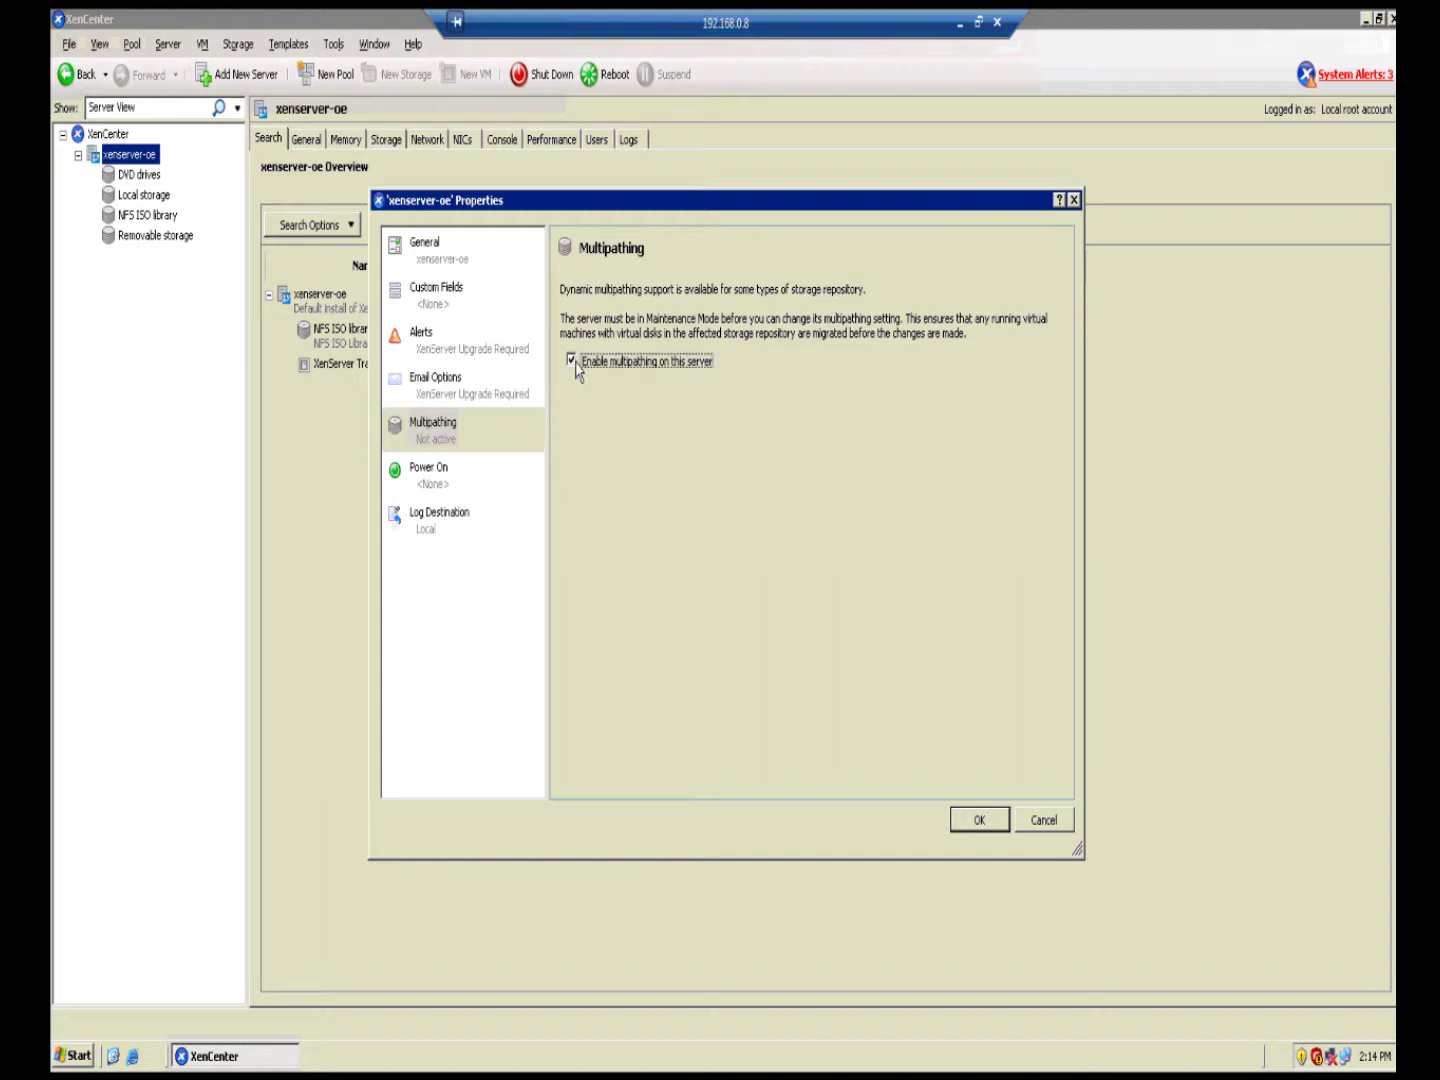
{"action": "left_click", "coordinate": [998, 830]}
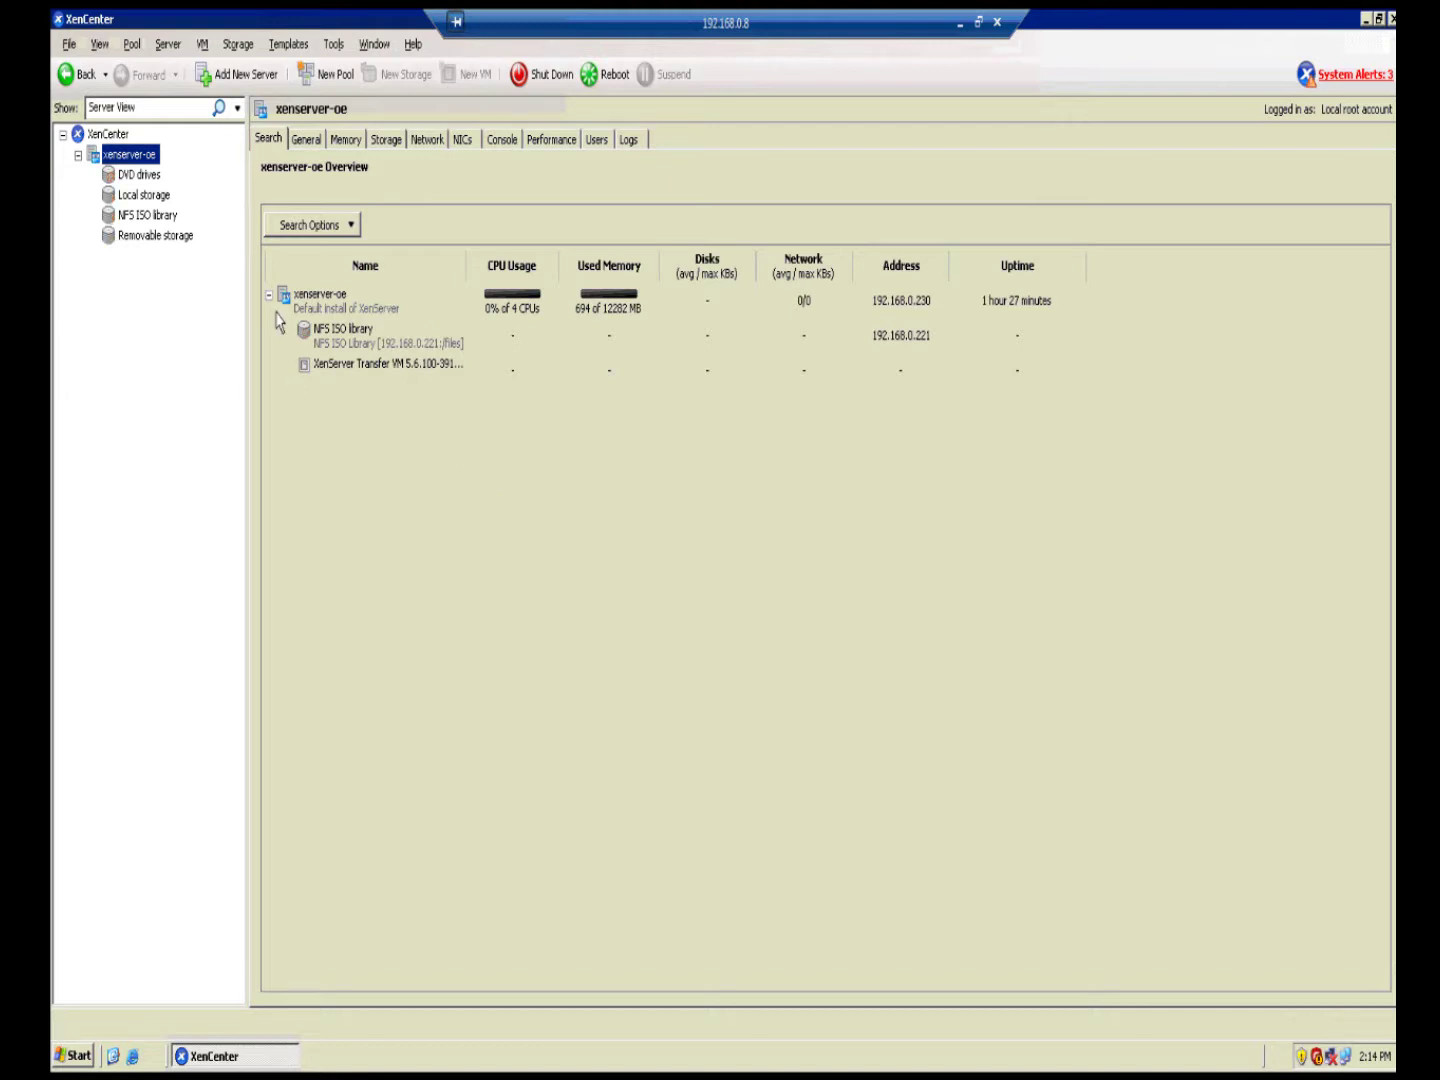
Step: Reopen xenserver-oe's Multipathing properties to confirm the status reads Active, then cancel
{"action": "right_click", "coordinate": [147, 160]}
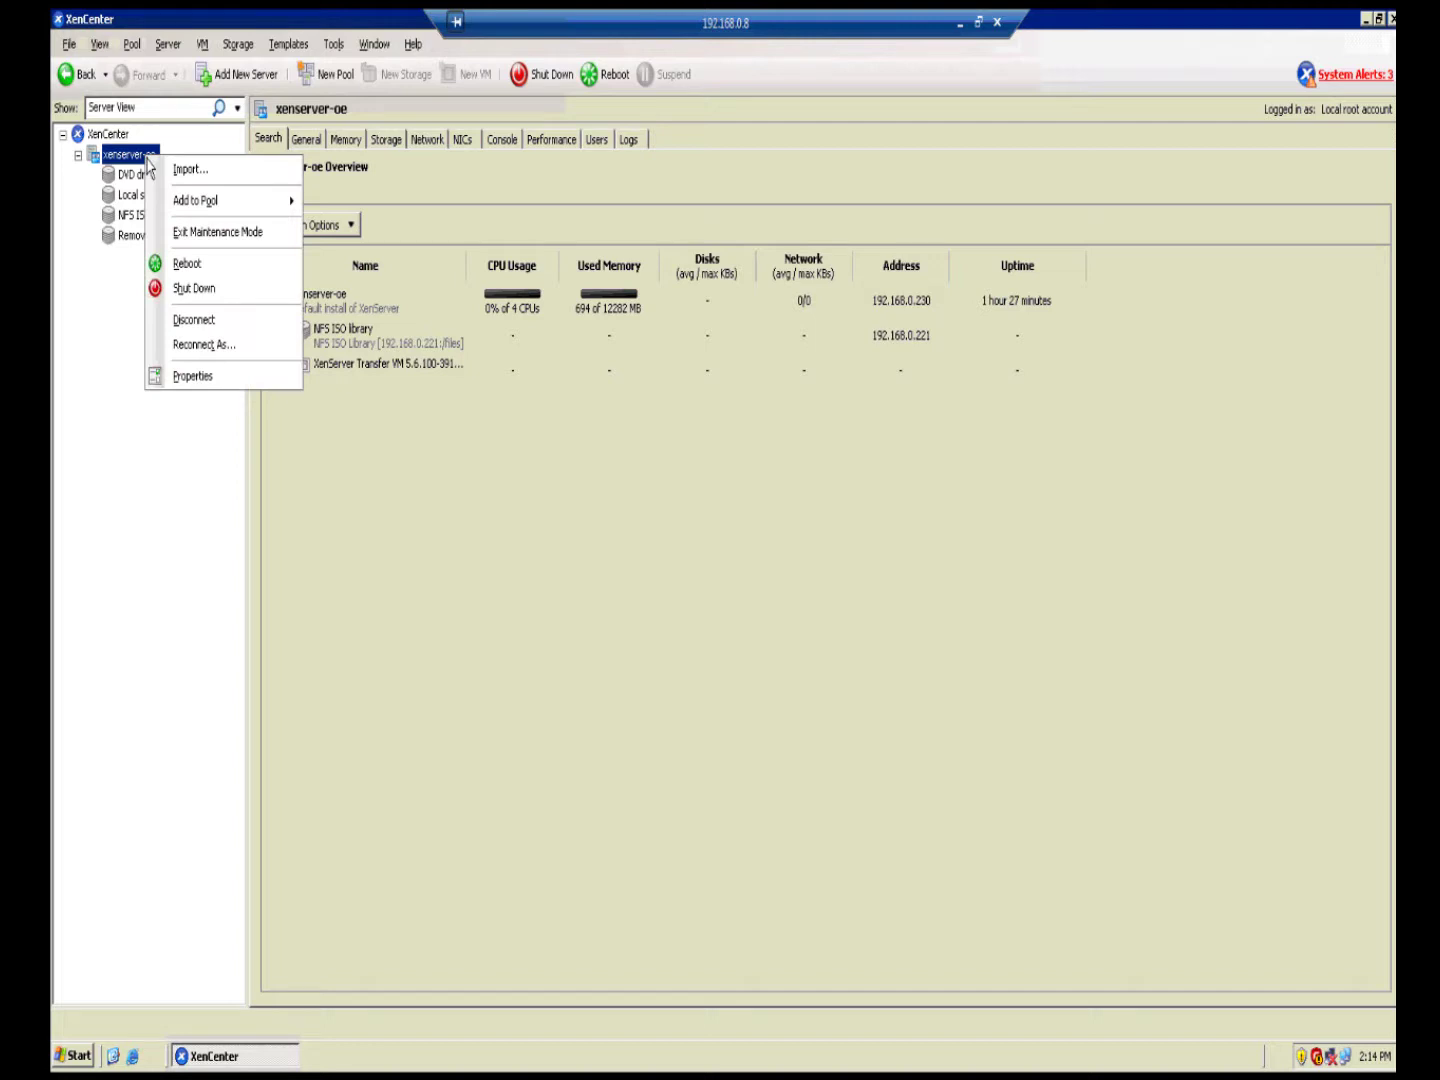
{"action": "left_click", "coordinate": [228, 377]}
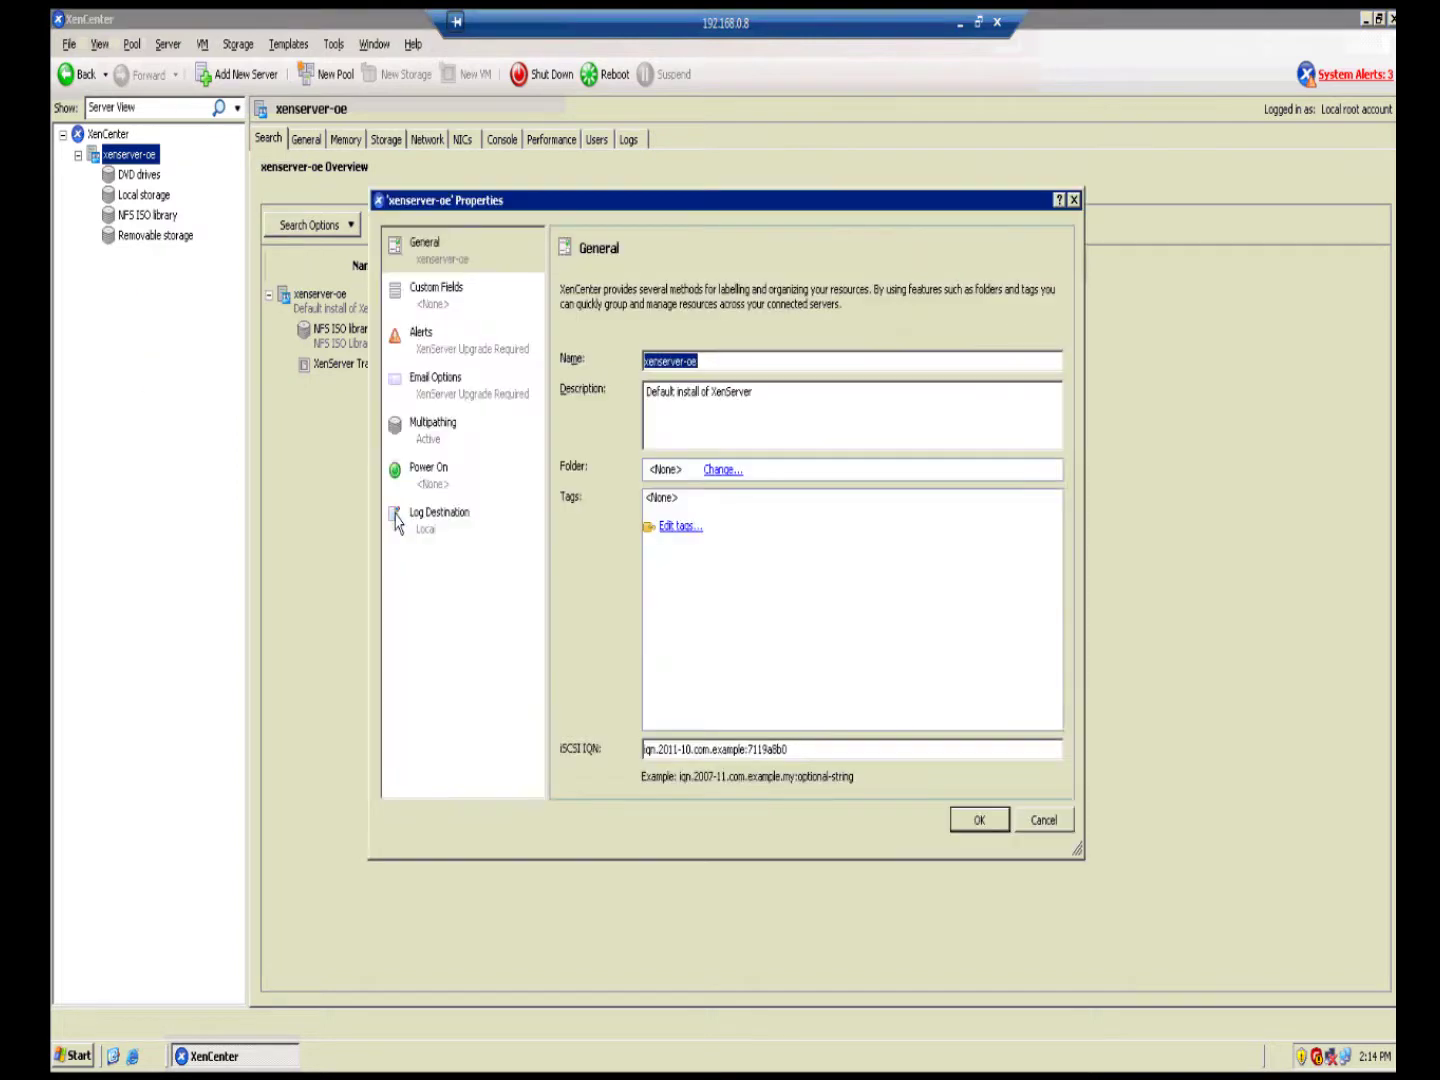
{"action": "left_click", "coordinate": [432, 450]}
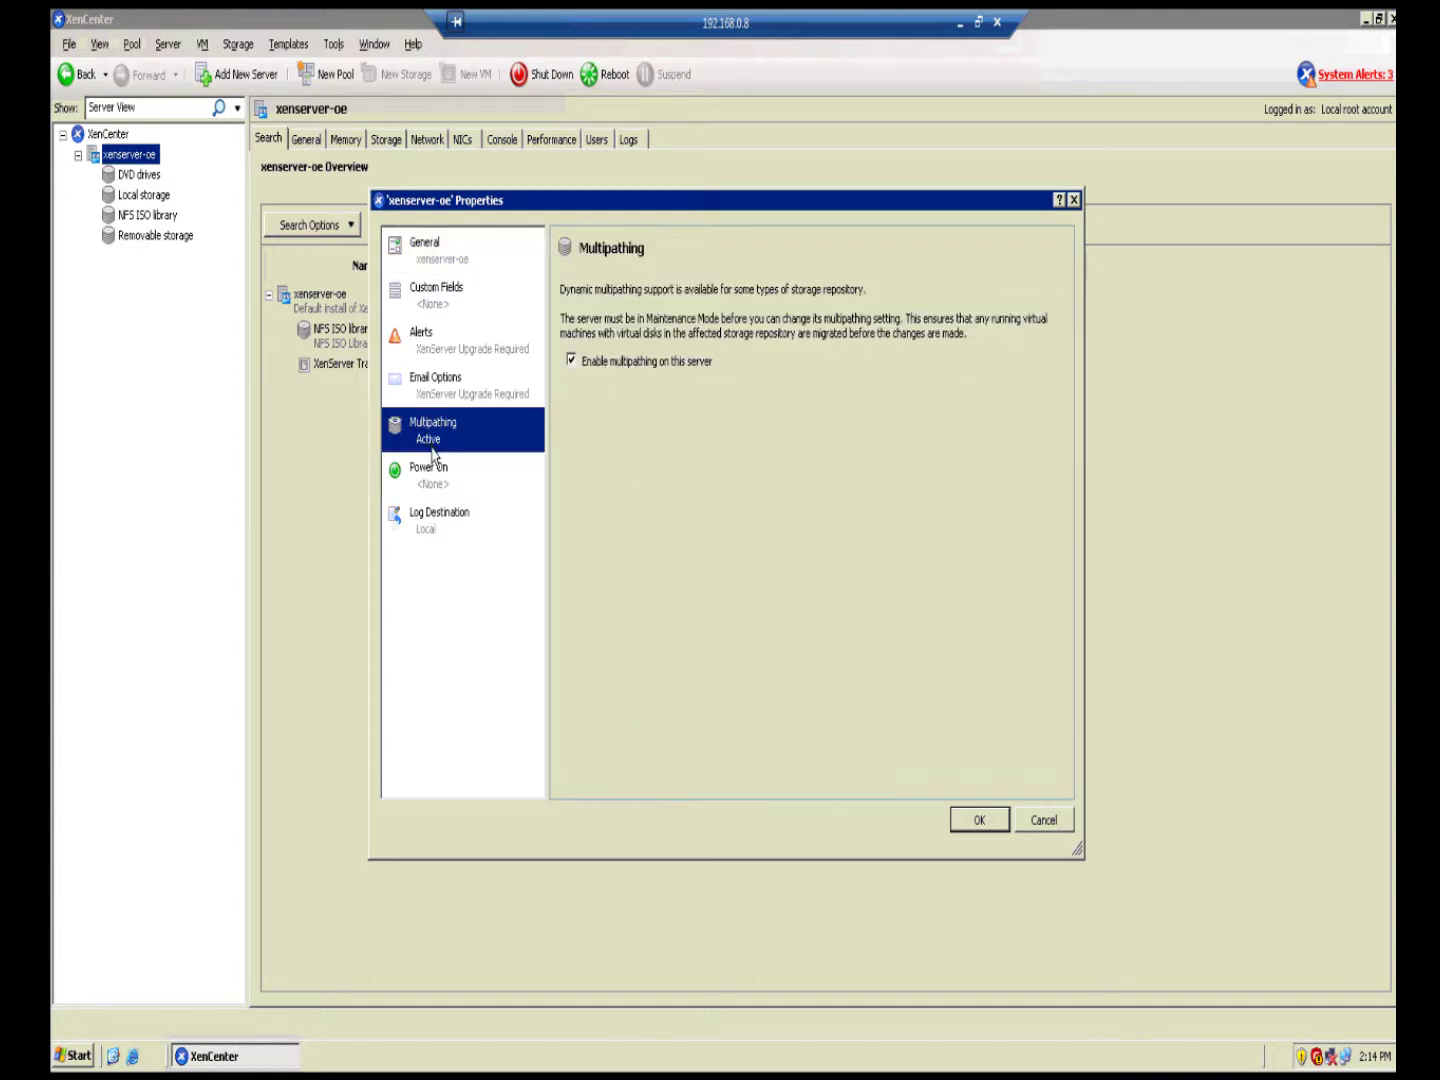
{"action": "left_click", "coordinate": [1050, 830]}
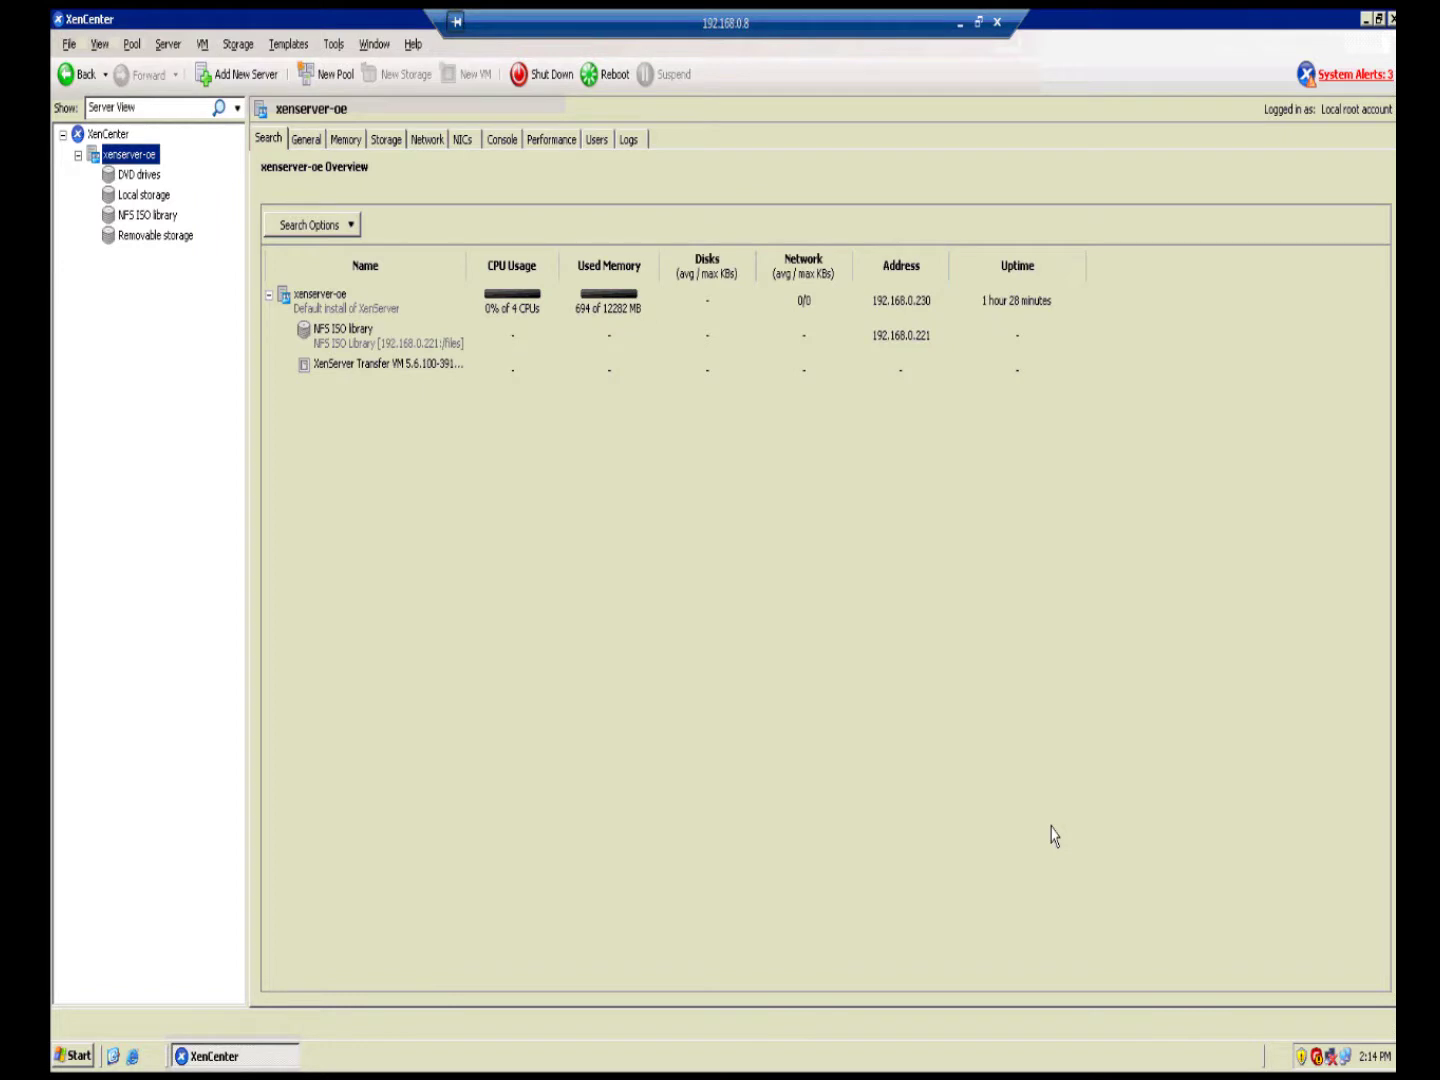
Step: Choose Exit Maintenance Mode for xenserver-oe from its right-click menu
{"action": "right_click", "coordinate": [153, 156]}
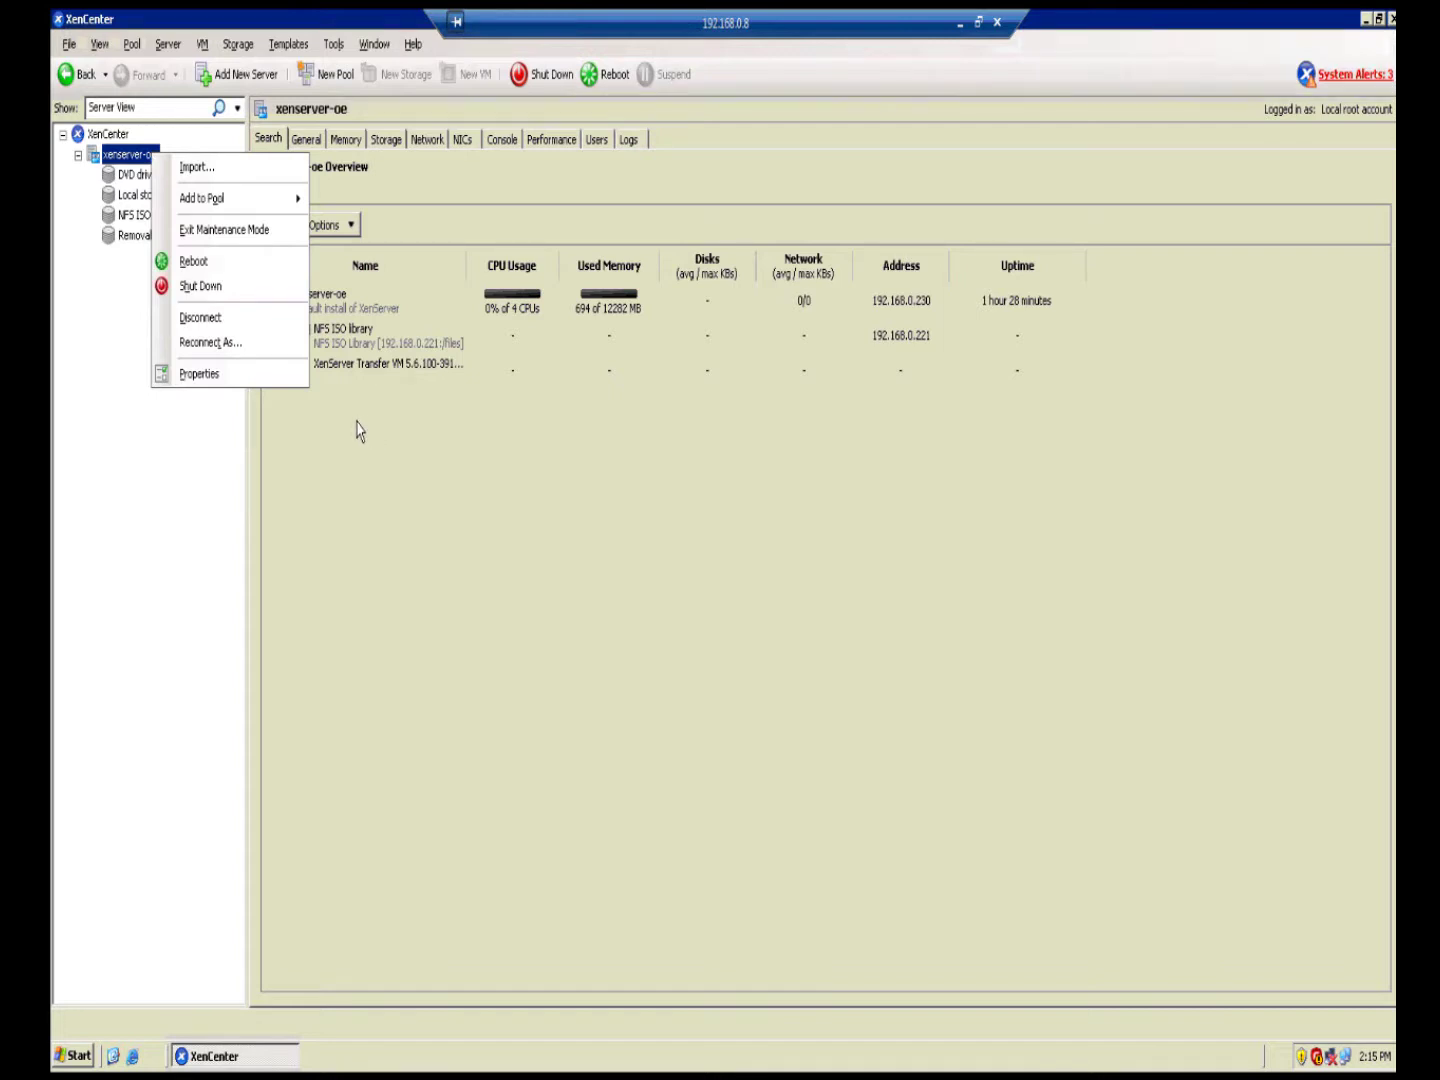
{"action": "left_click", "coordinate": [288, 236]}
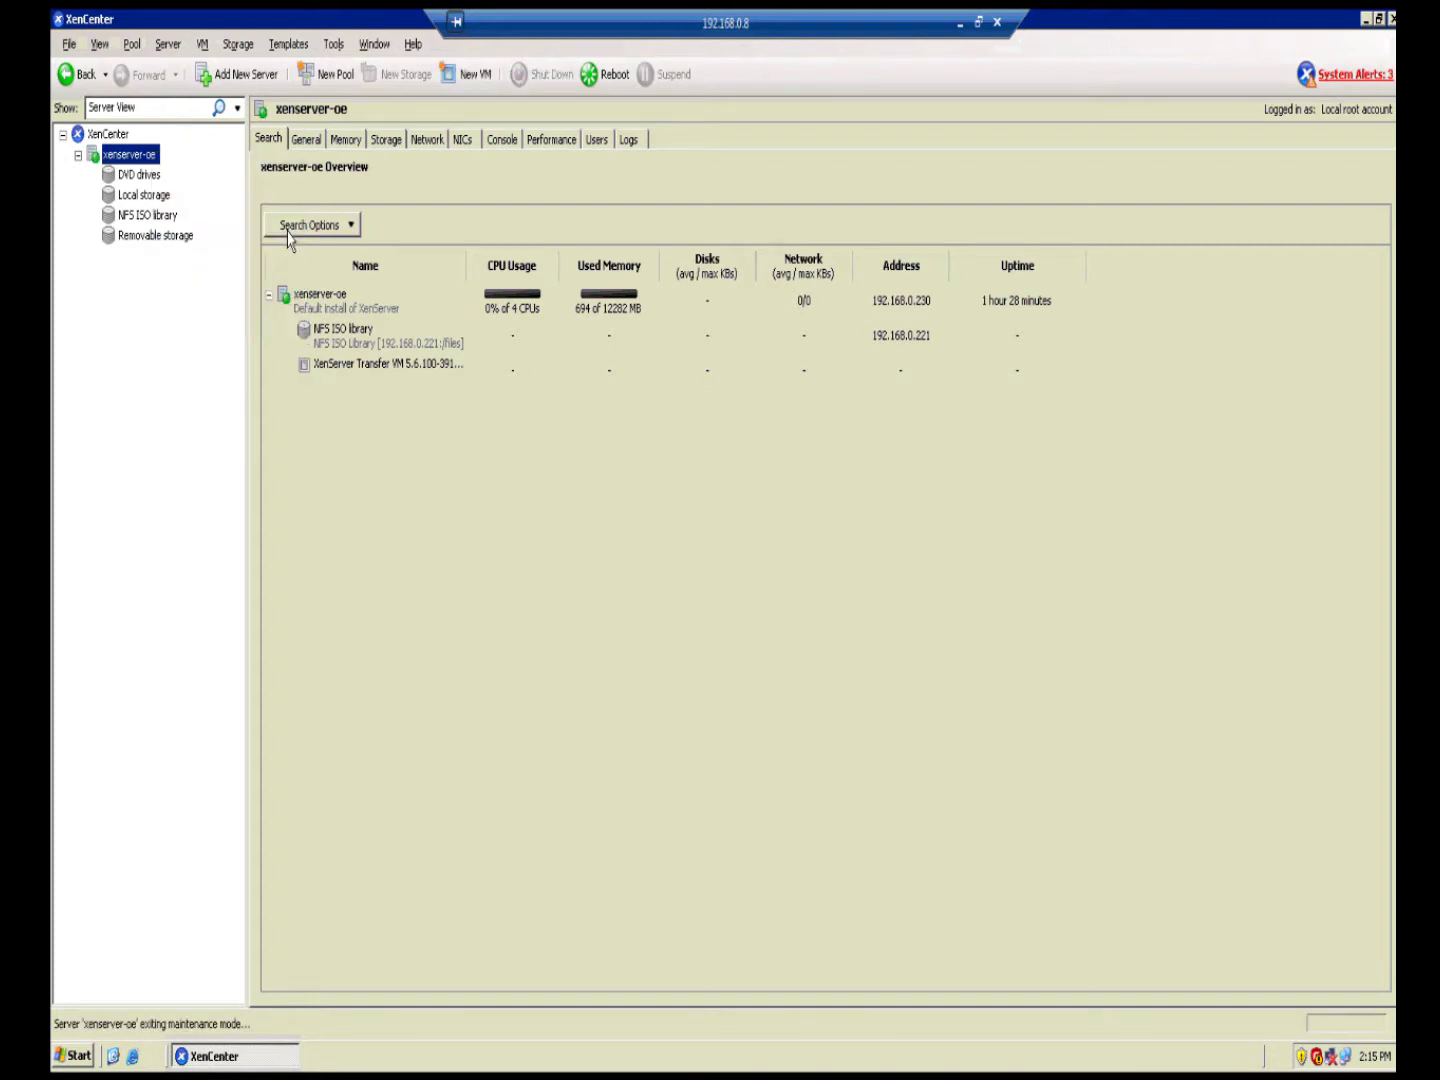
{"action": "right_click", "coordinate": [117, 157]}
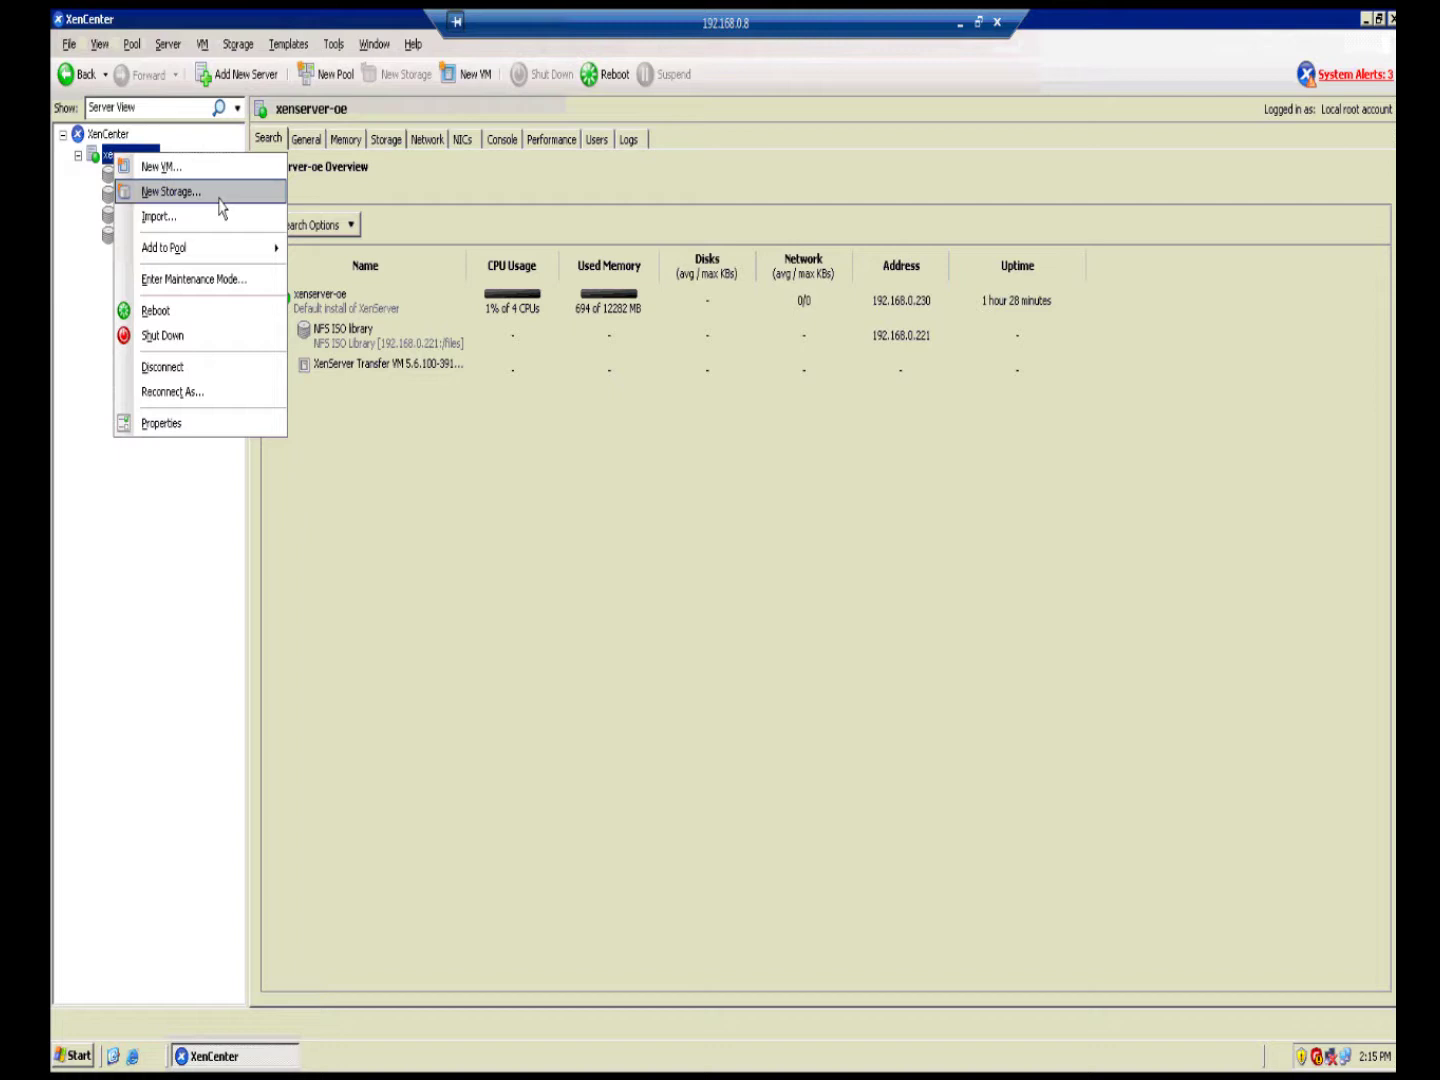
{"action": "left_click", "coordinate": [221, 207]}
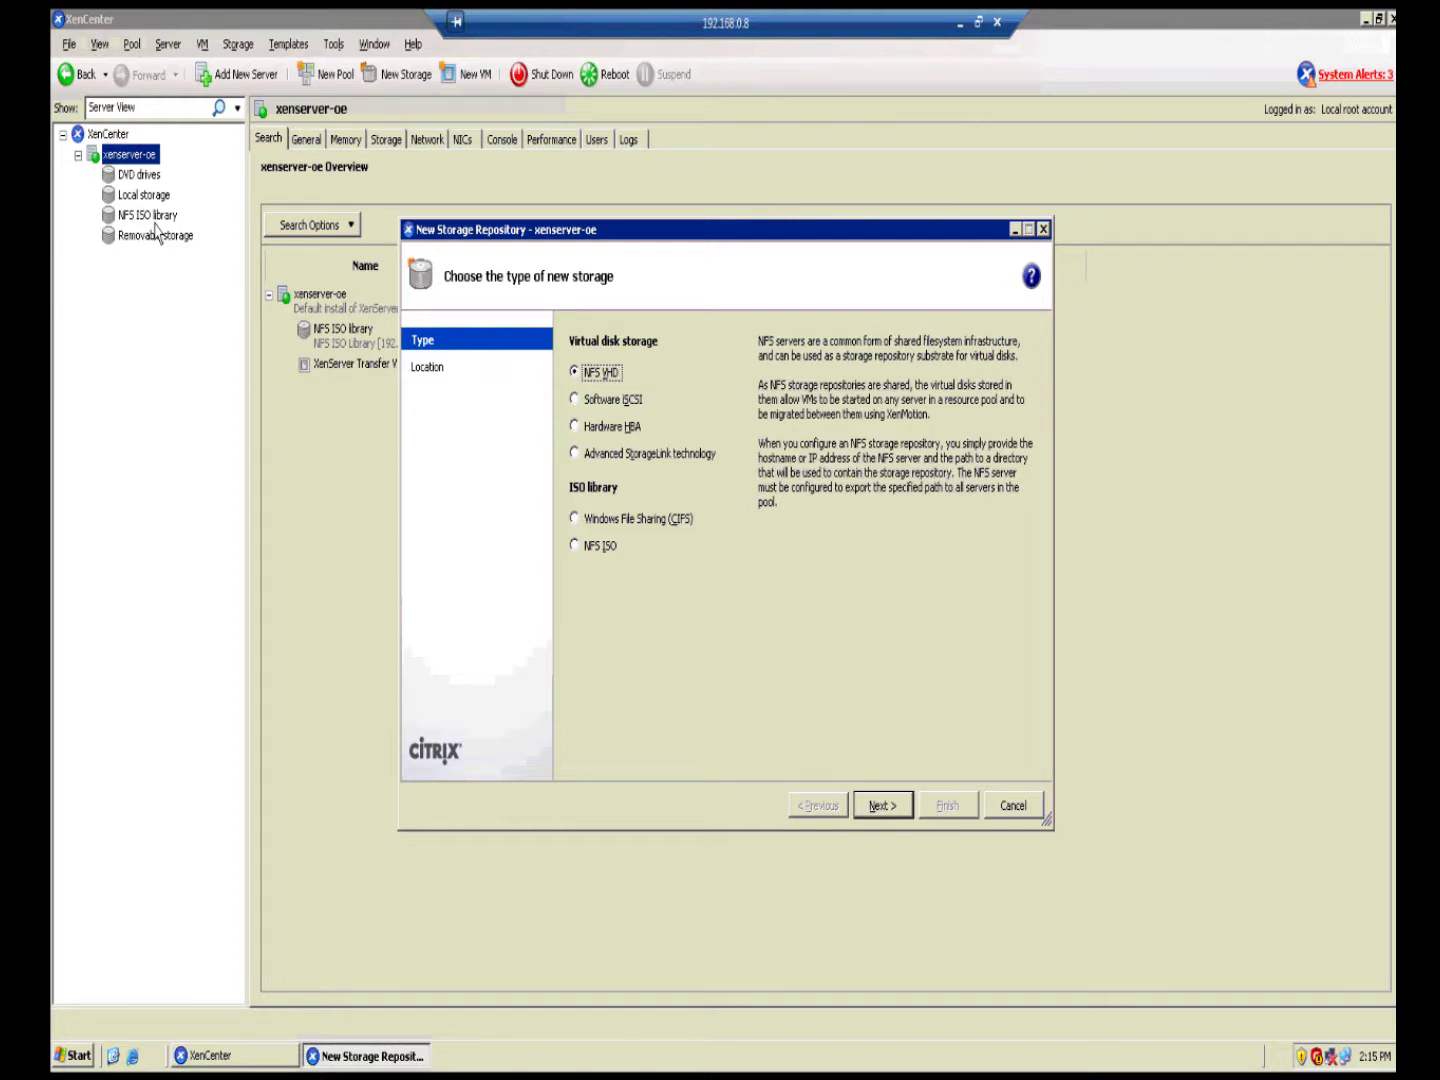
{"action": "left_click", "coordinate": [578, 546]}
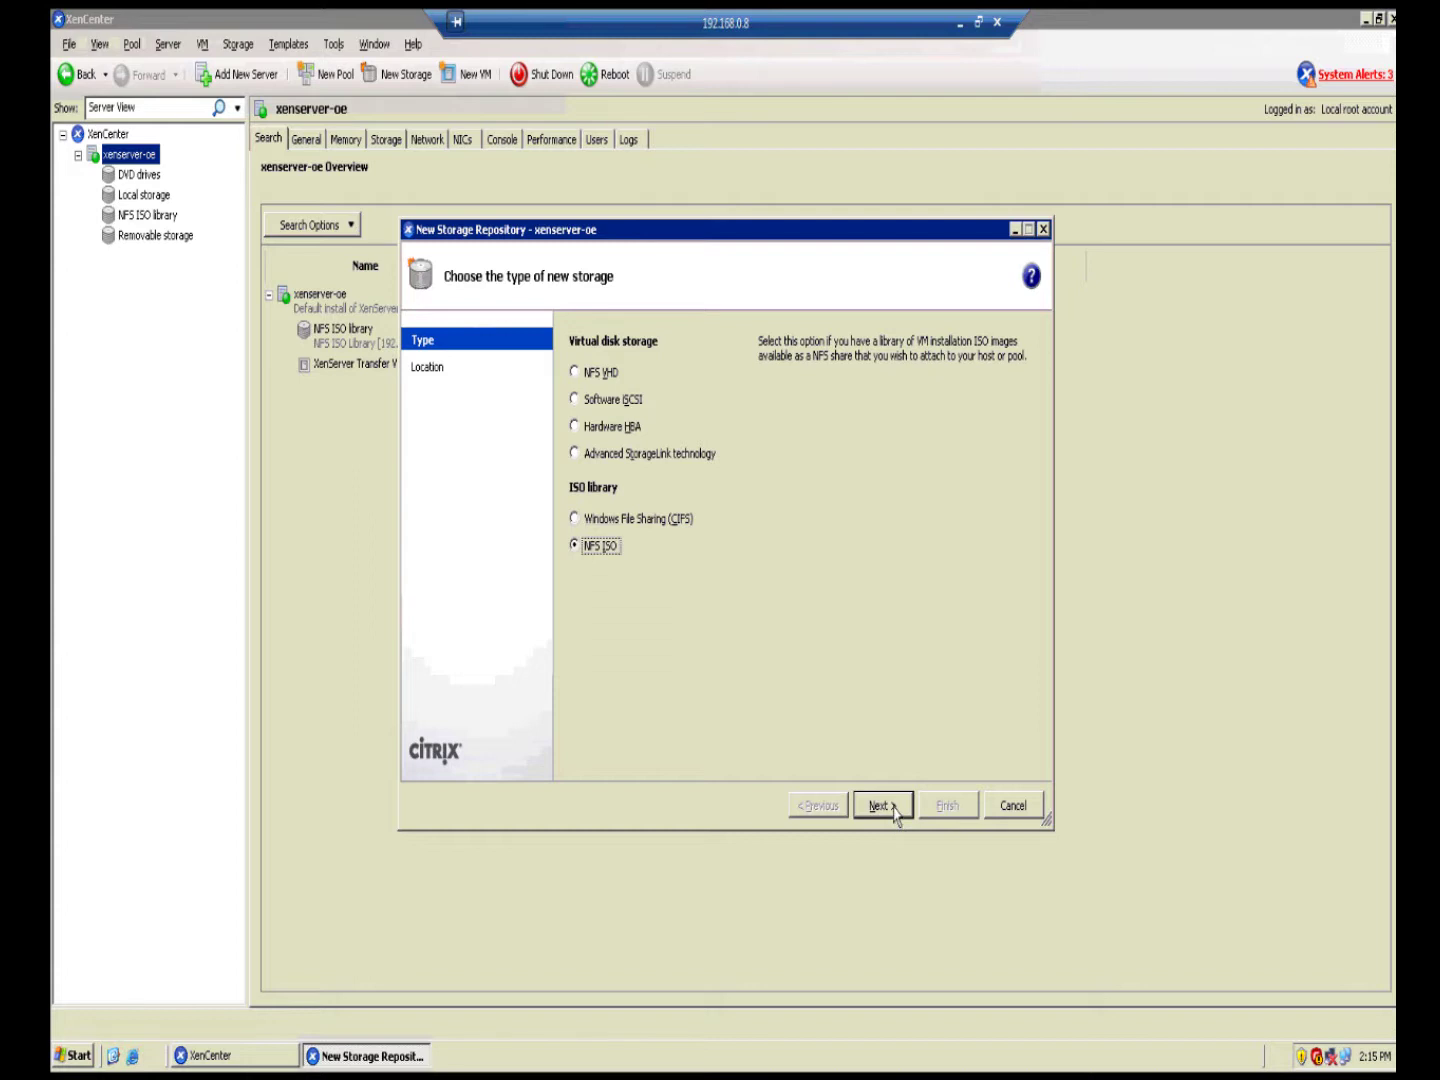
{"action": "left_click", "coordinate": [893, 810]}
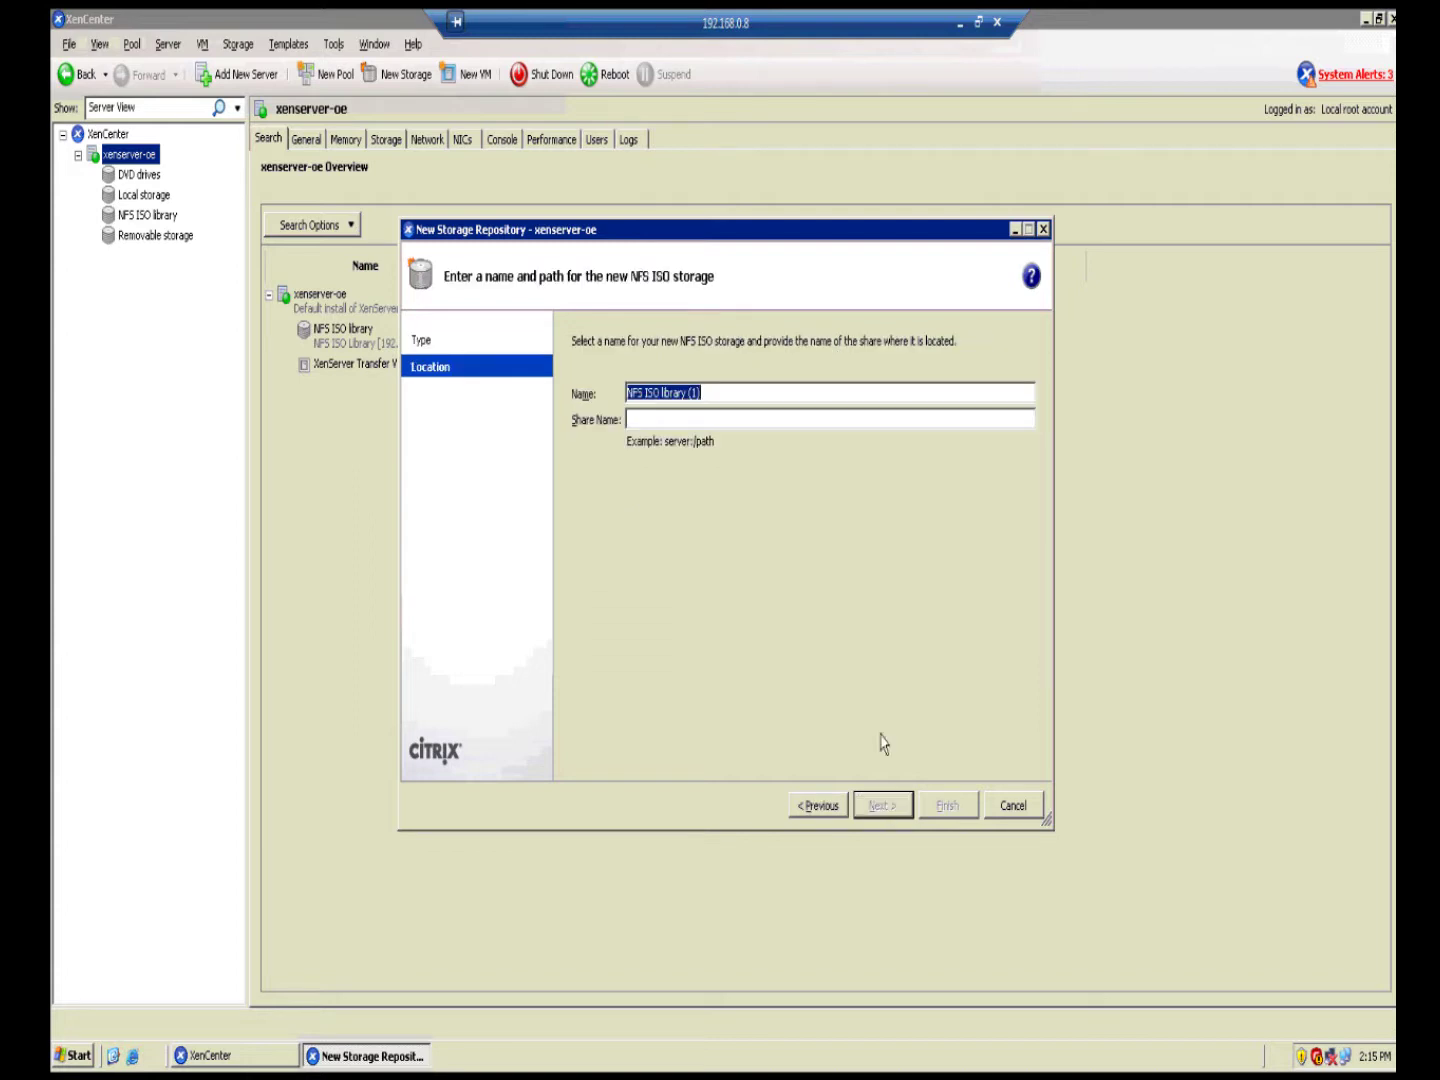
{"action": "type", "text": "DSSNFS"}
{"action": "left_click", "coordinate": [630, 419]}
{"action": "type", "text": "192.168."}
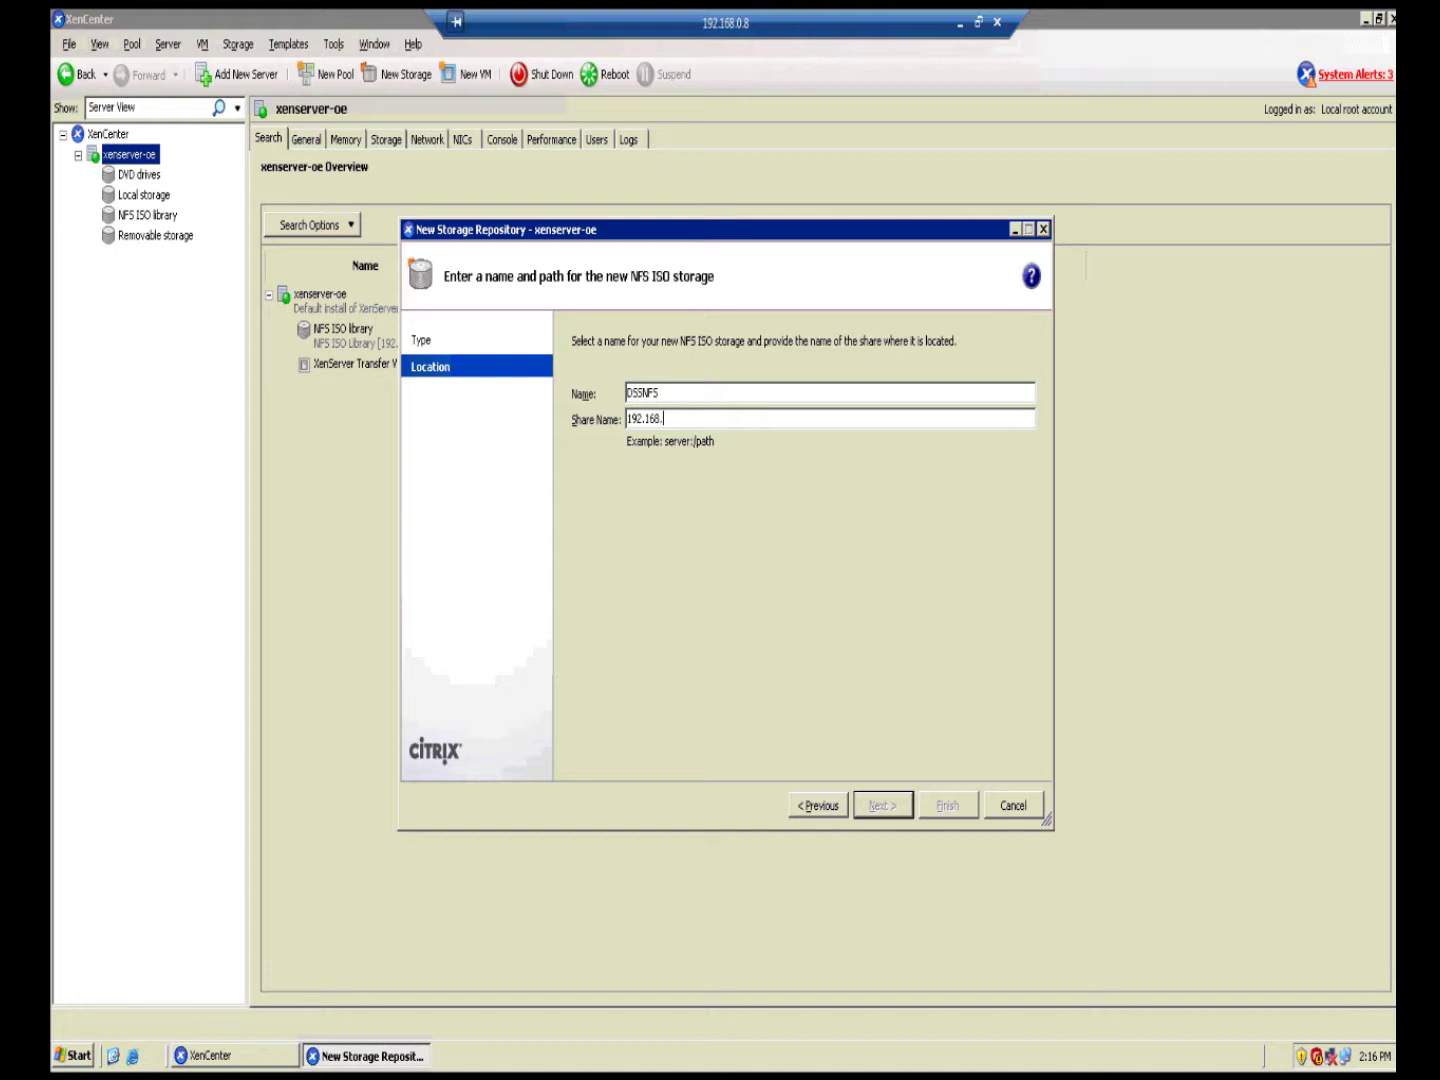
{"action": "type", "text": "0.221:/files"}
{"action": "left_click", "coordinate": [1030, 815]}
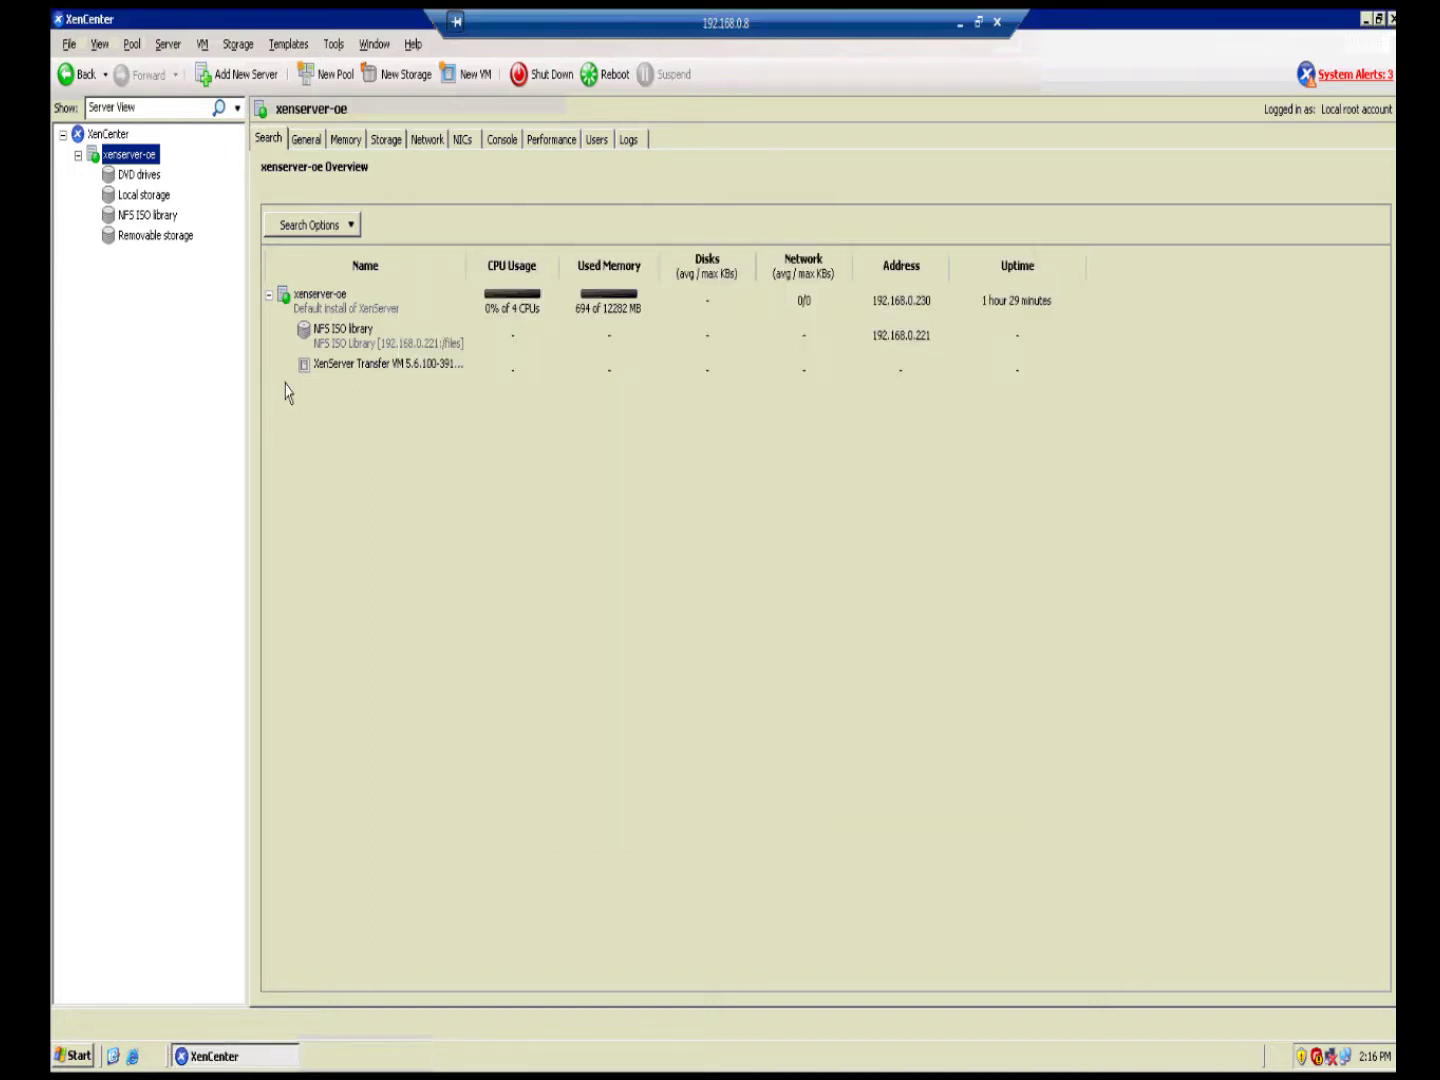
Step: Start a New Storage repository of type Hardware HBA on xenserver-oe and probe for LUNs
{"action": "right_click", "coordinate": [151, 158]}
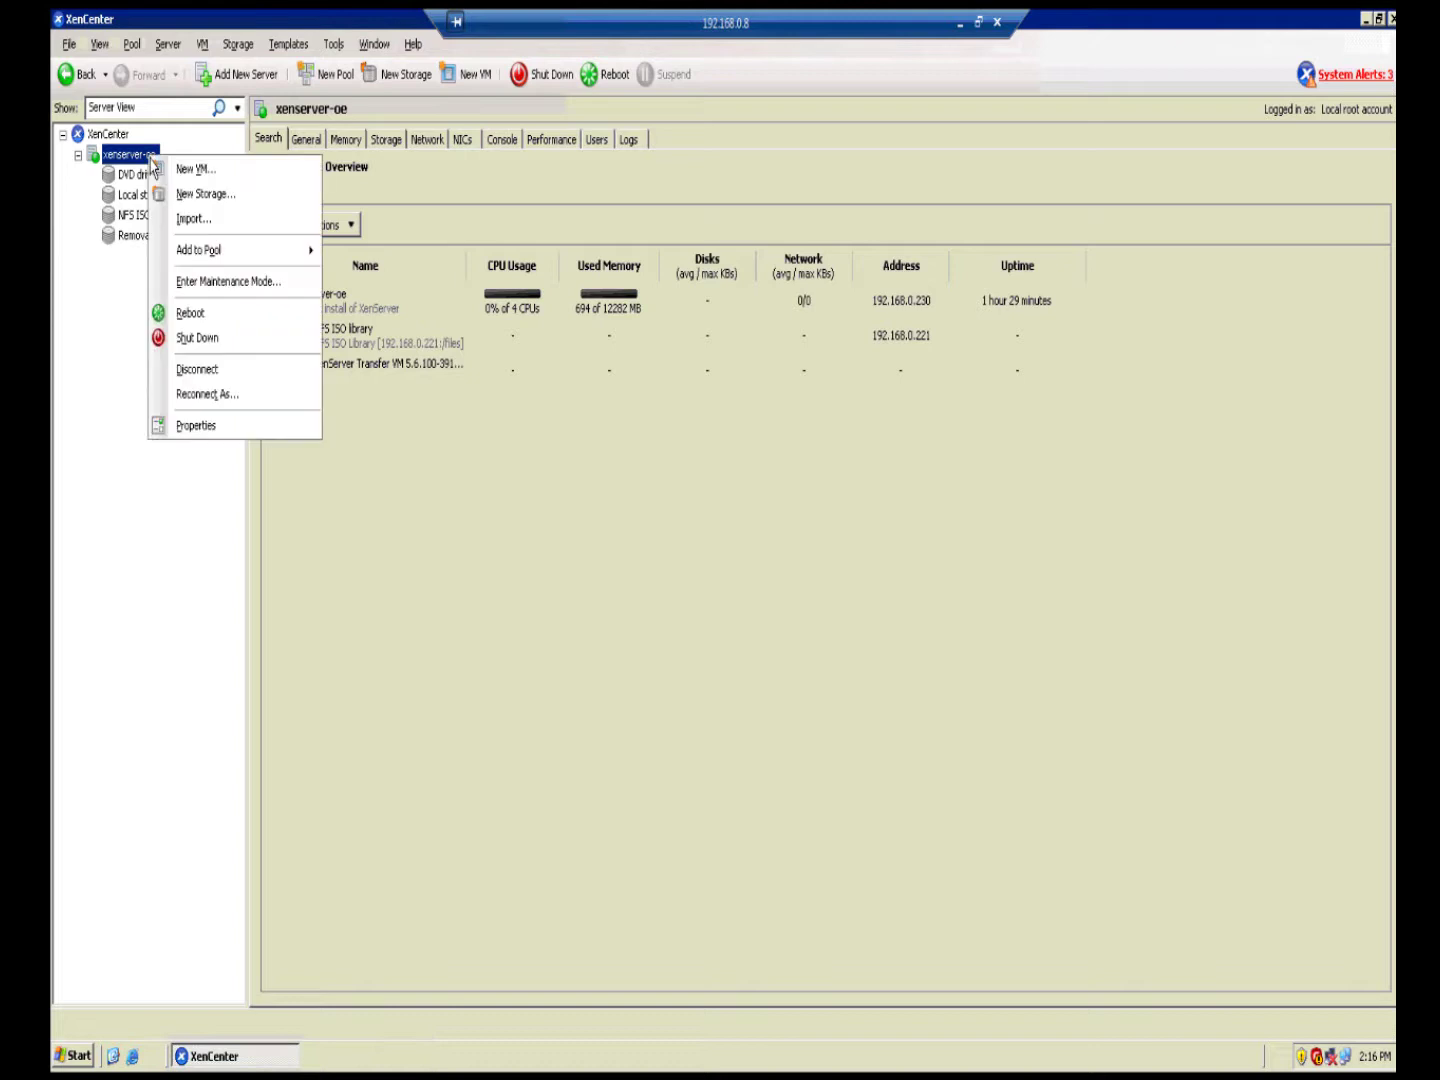
{"action": "left_click", "coordinate": [236, 200]}
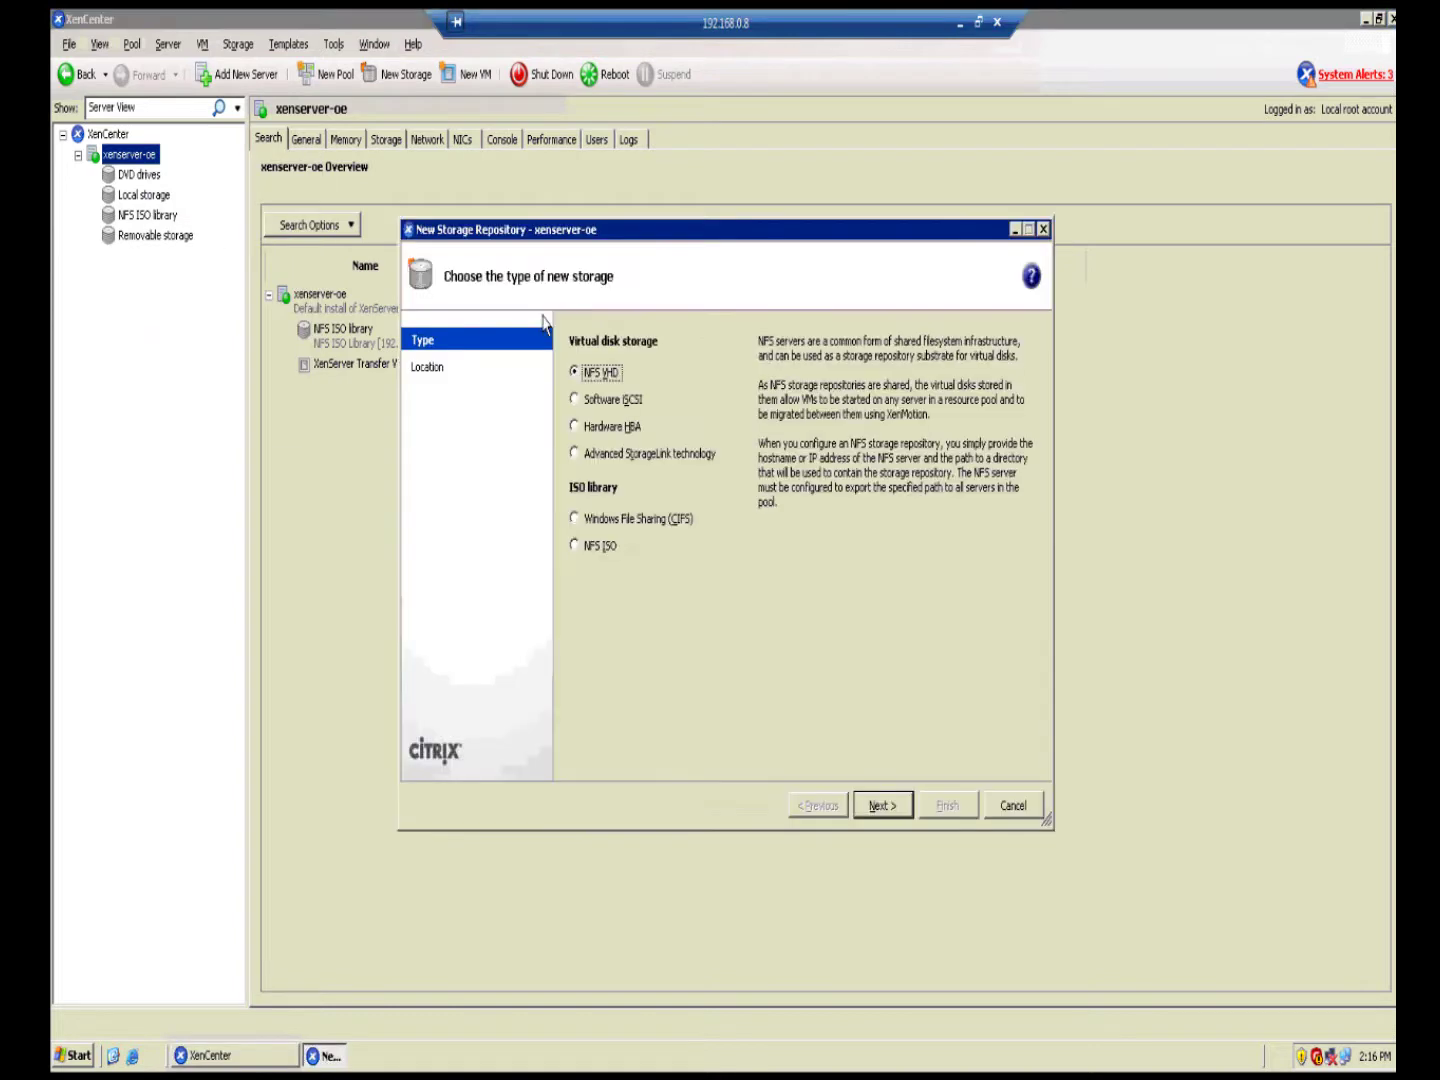
{"action": "left_click", "coordinate": [597, 430]}
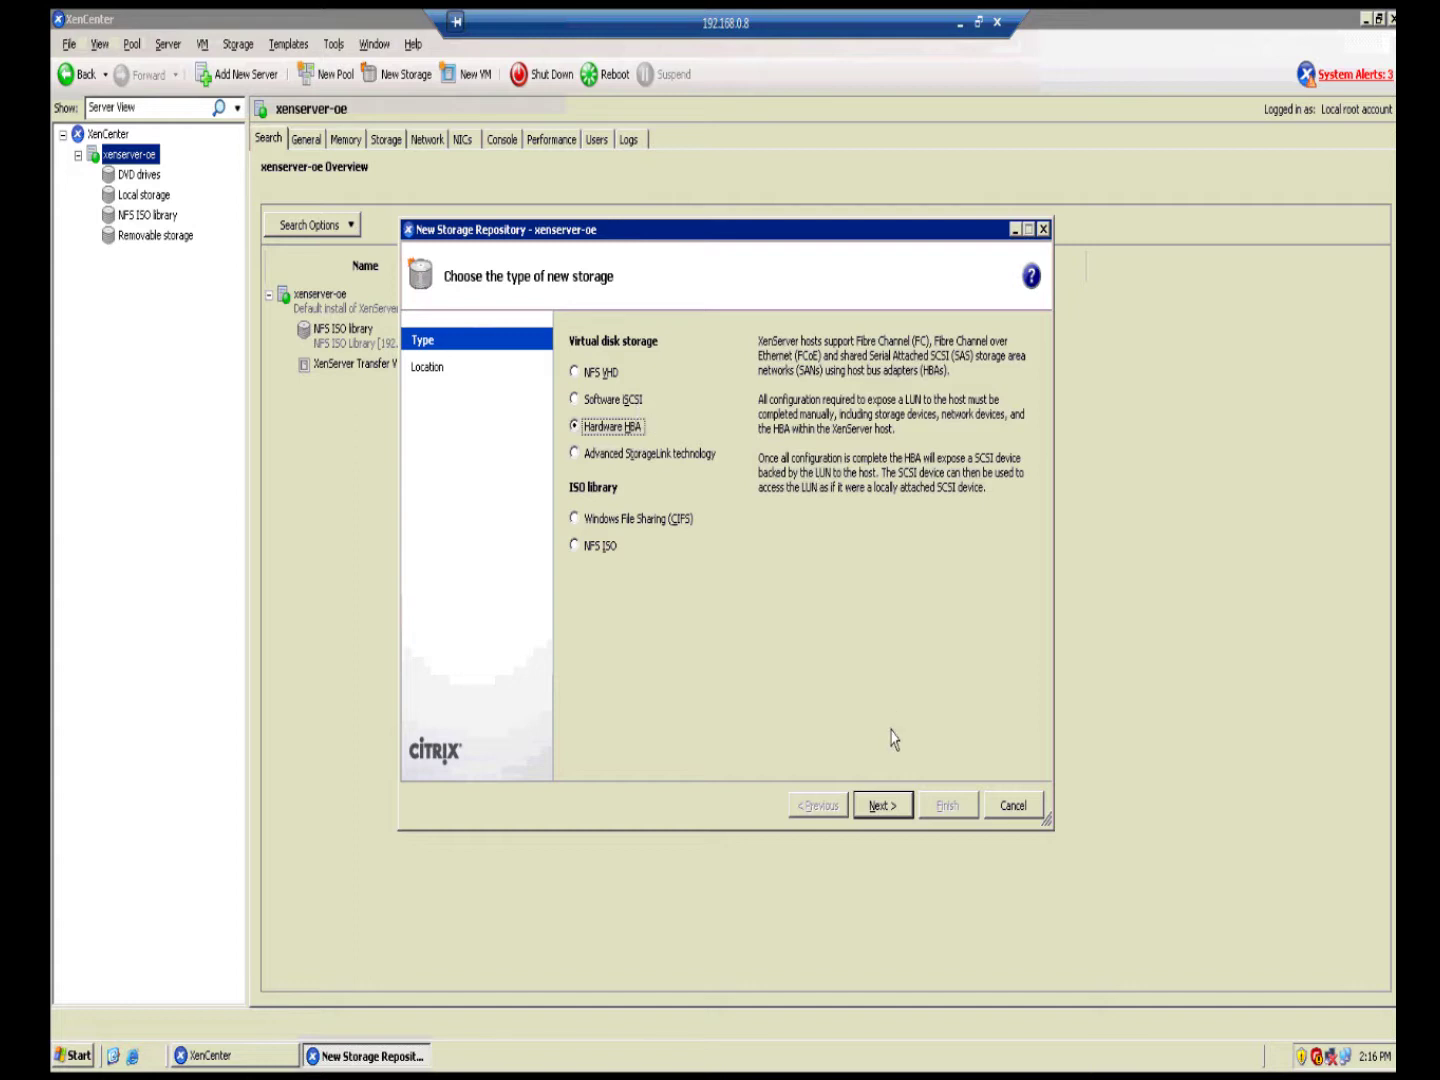
{"action": "left_click", "coordinate": [891, 808]}
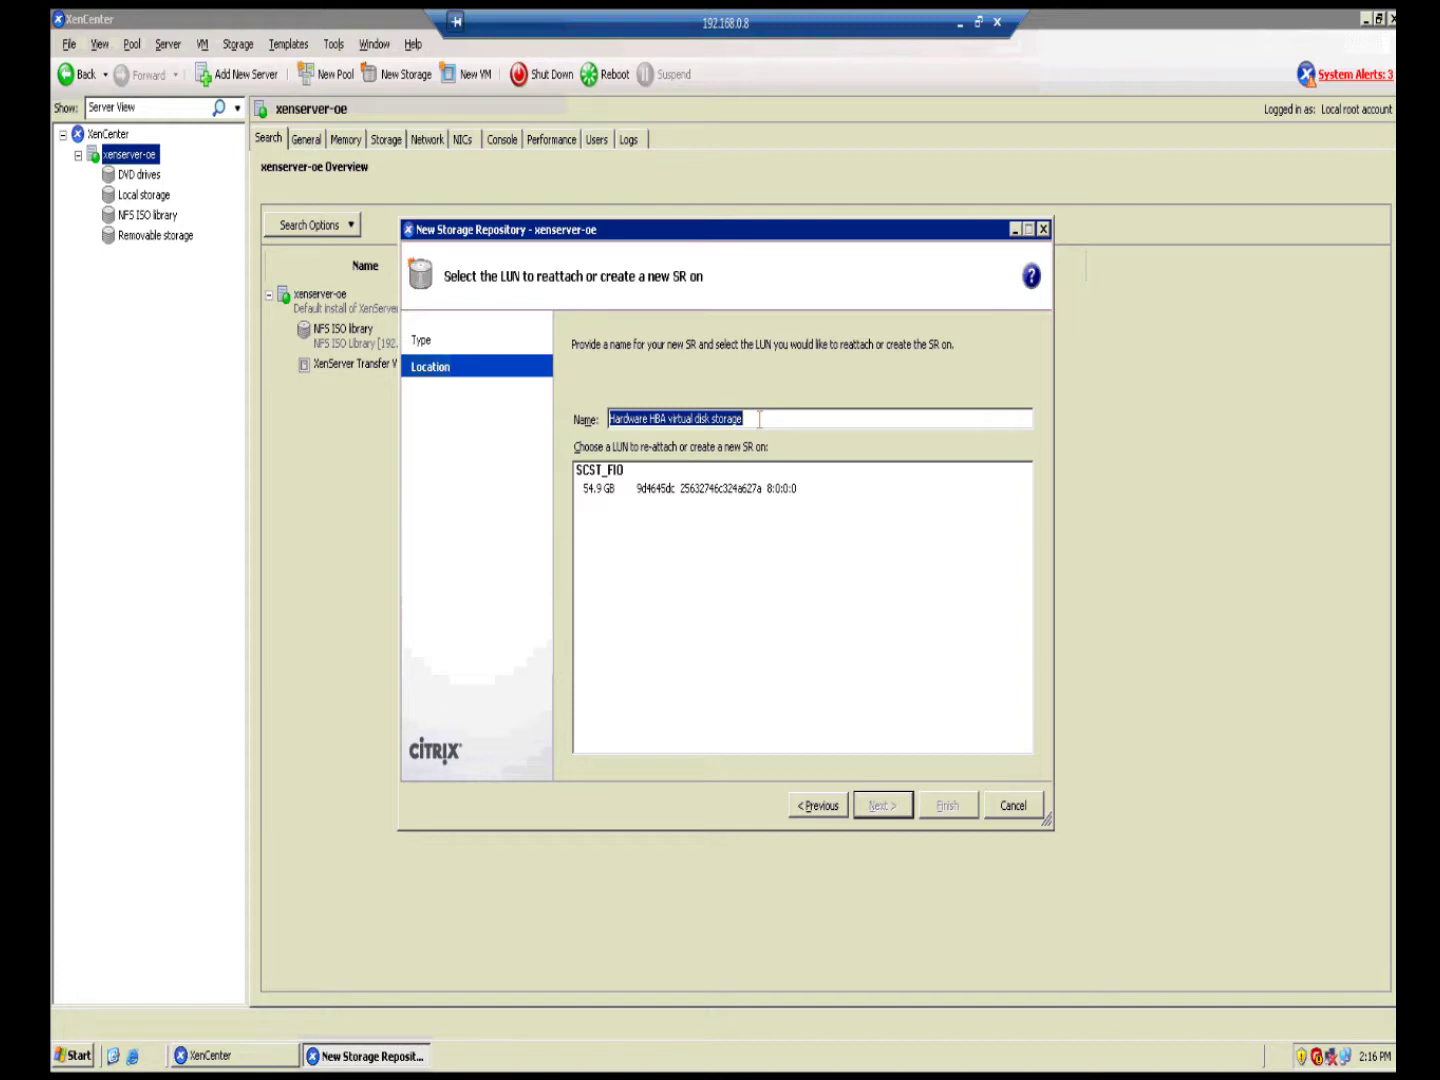
Step: Name the repository DSSMPIO, select the 54.9 GB LUN, finish, and format it
{"action": "type", "text": "DSS"}
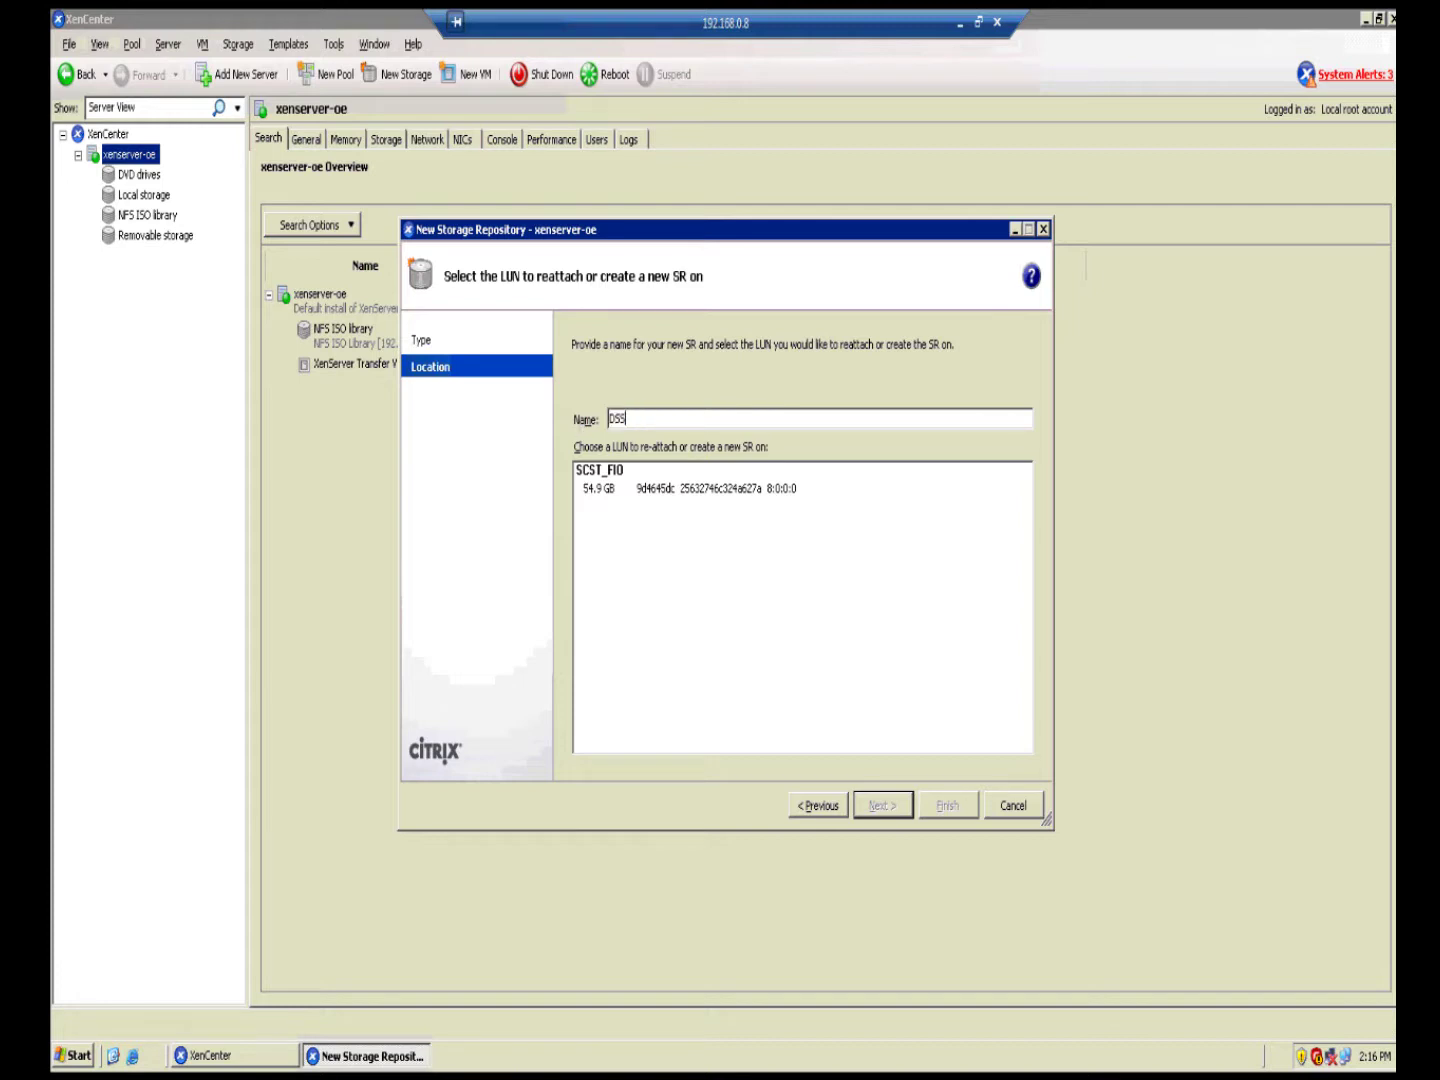
{"action": "type", "text": "MPIO"}
{"action": "left_click", "coordinate": [669, 494]}
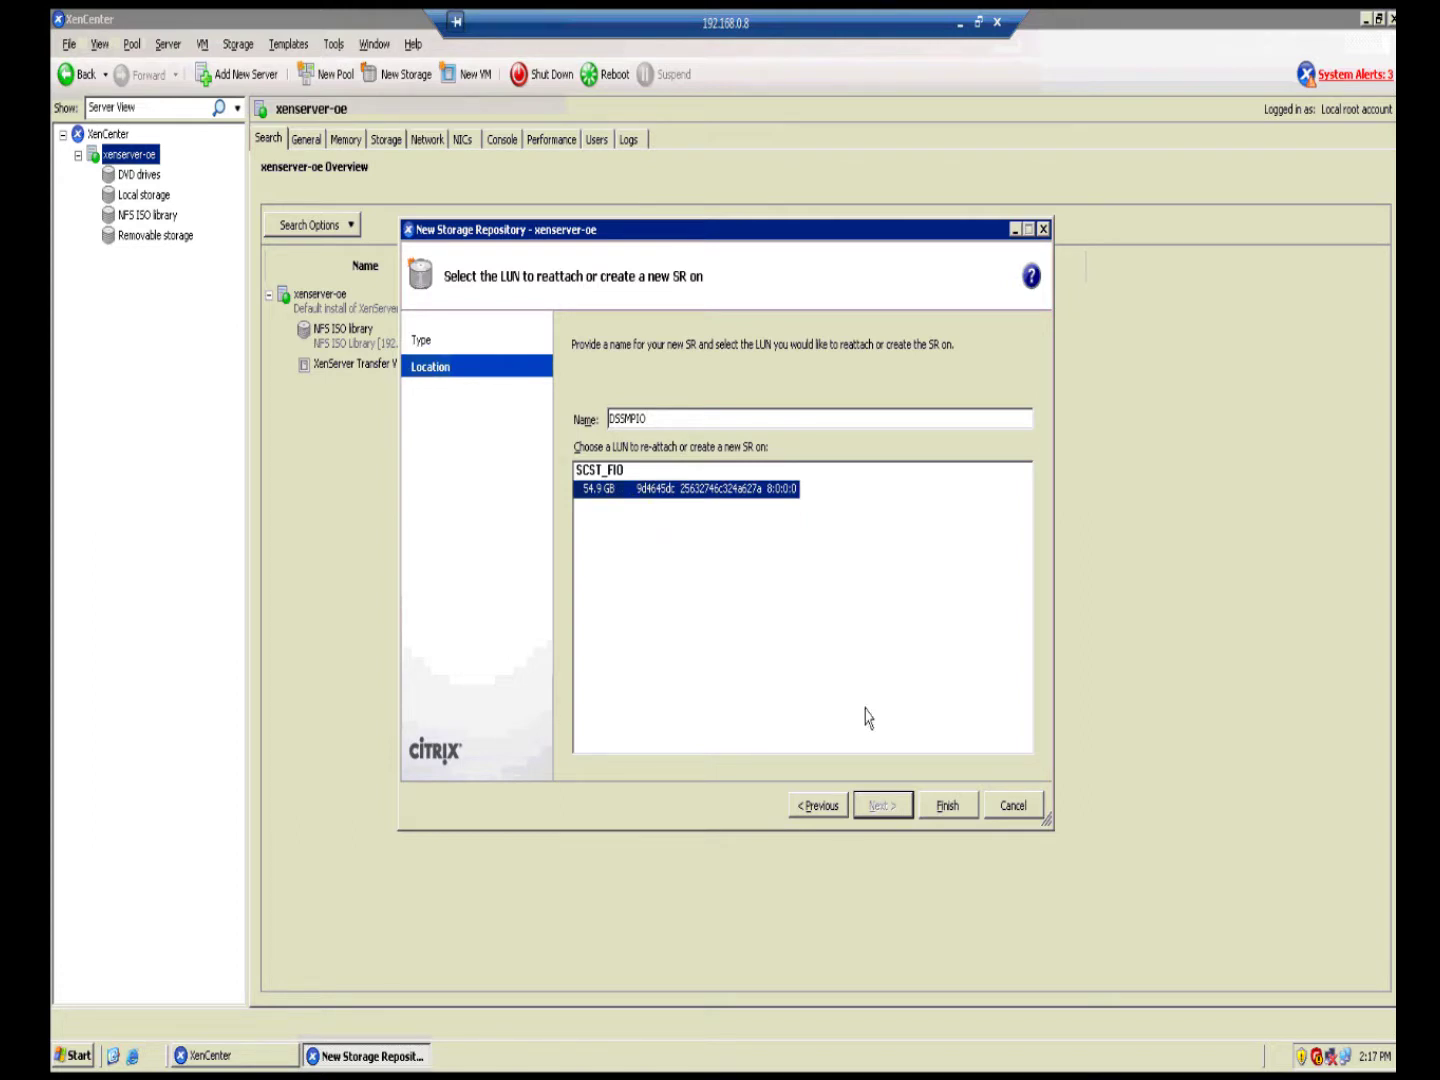
{"action": "left_click", "coordinate": [975, 816]}
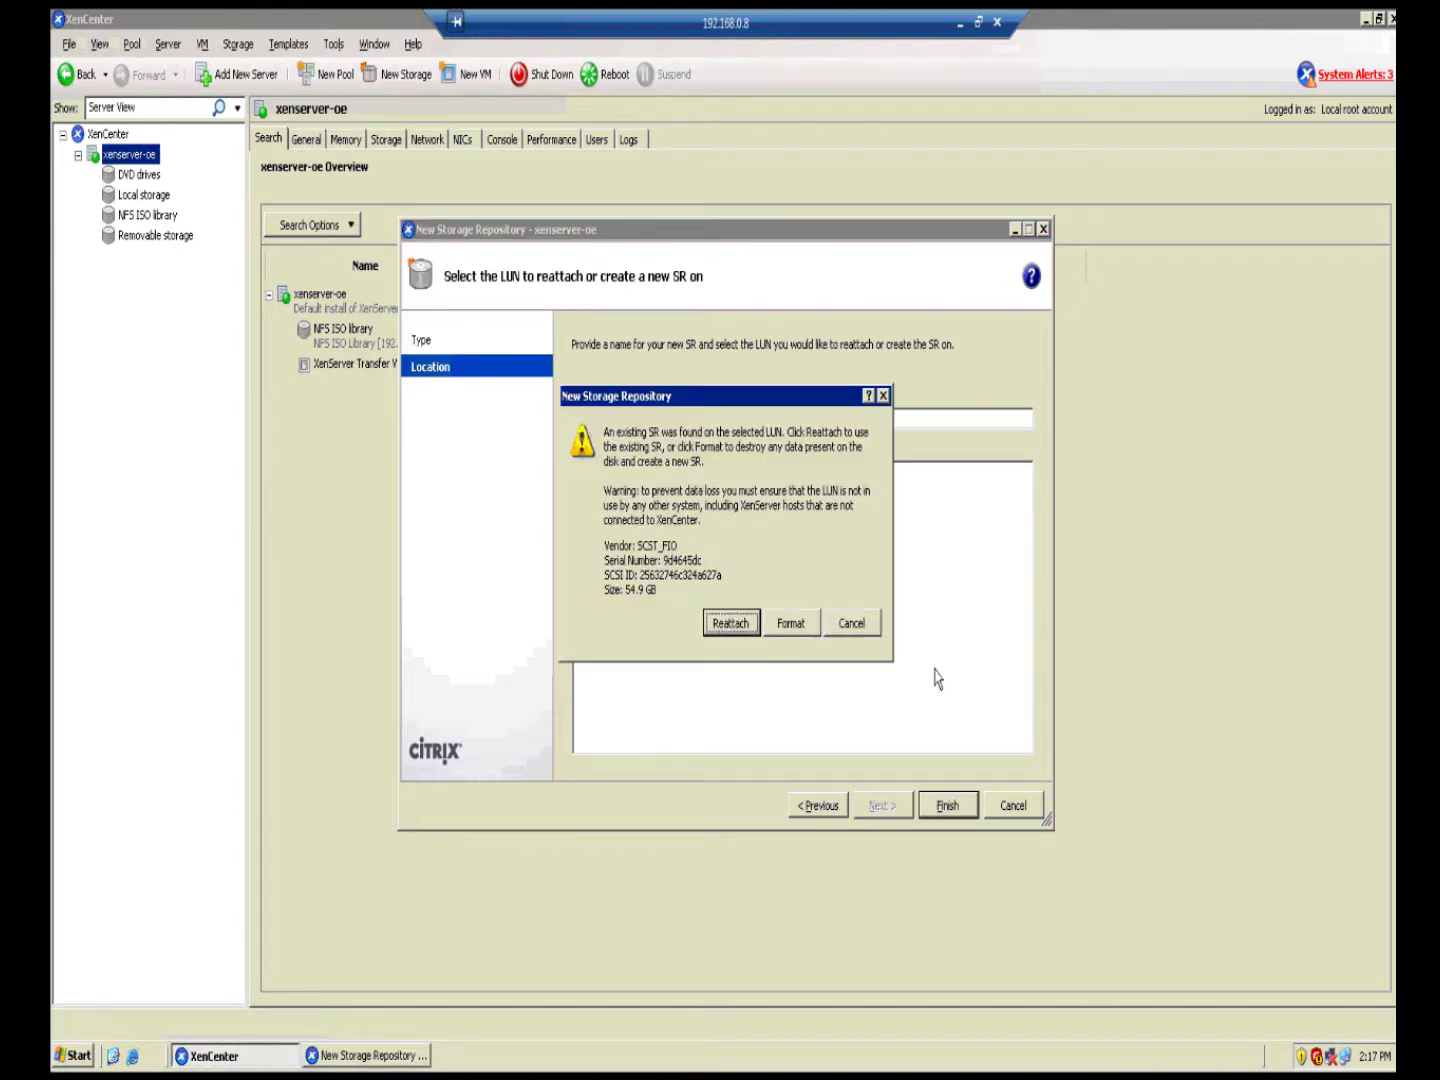
{"action": "left_click", "coordinate": [780, 636]}
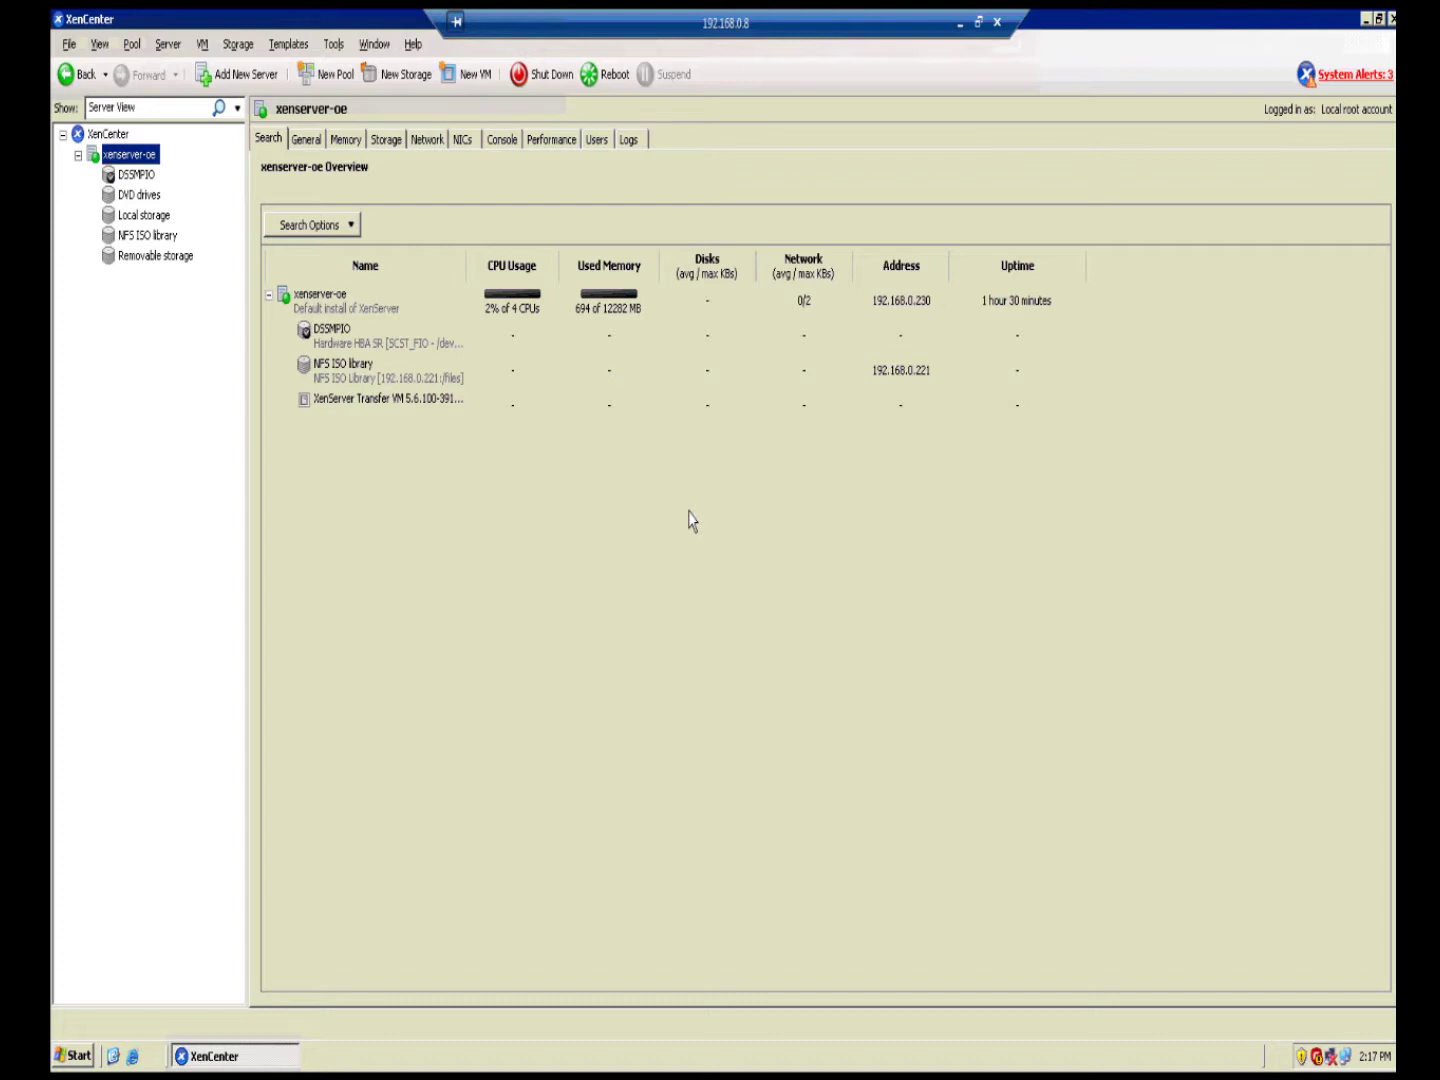
{"action": "left_click", "coordinate": [140, 180]}
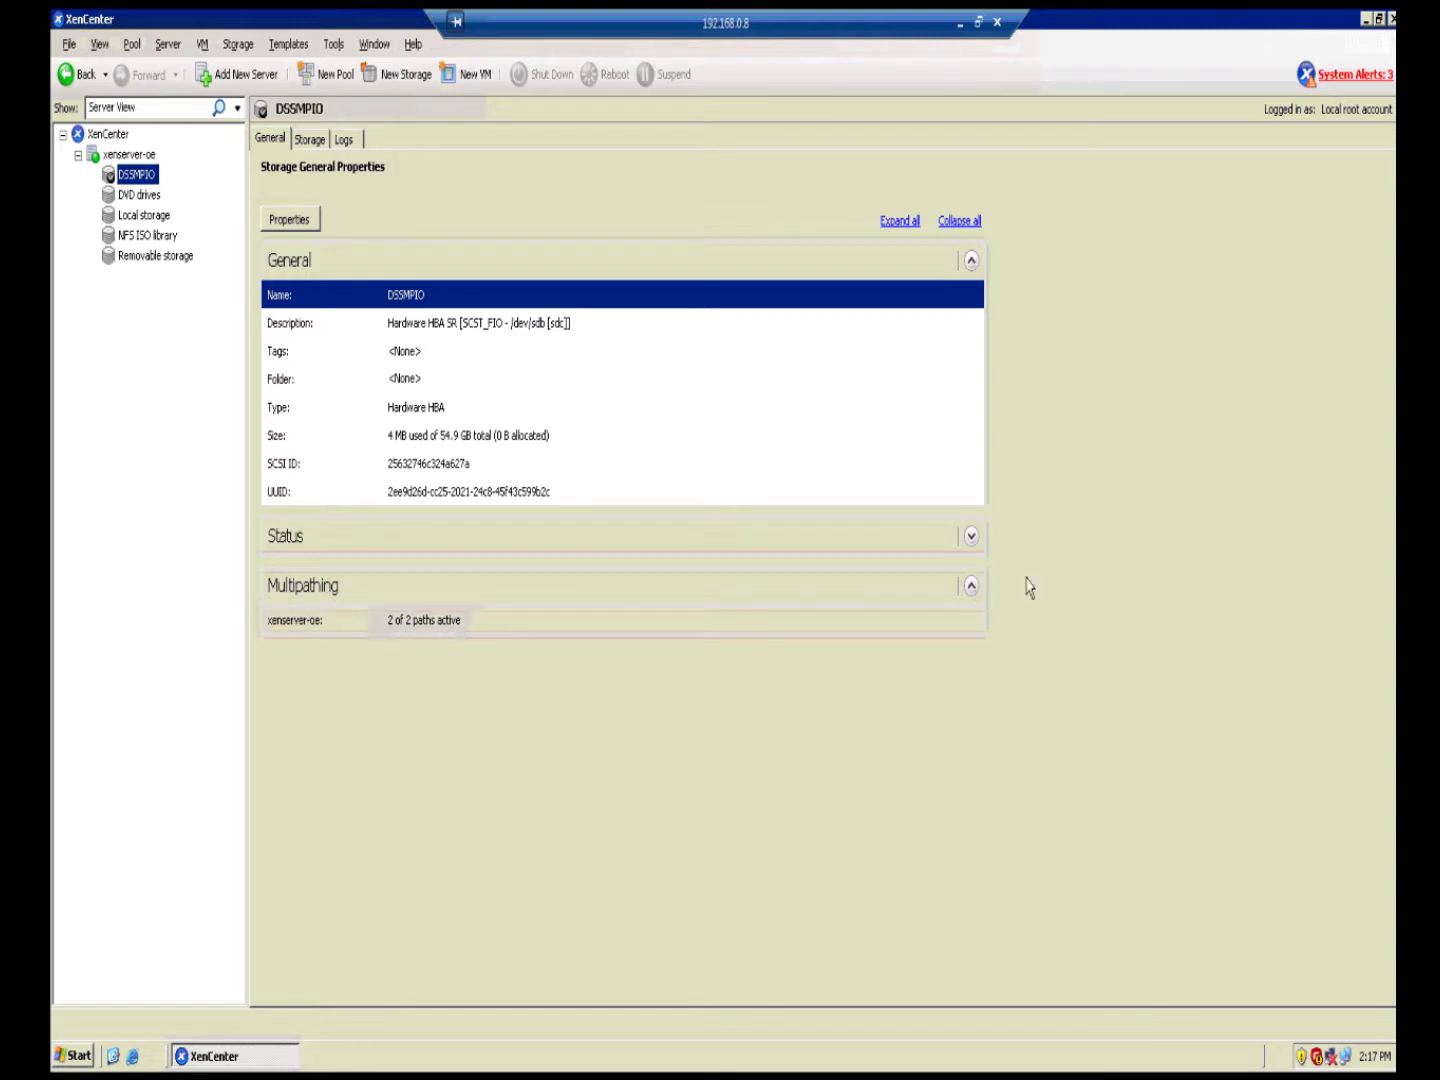
{"action": "left_click", "coordinate": [970, 587]}
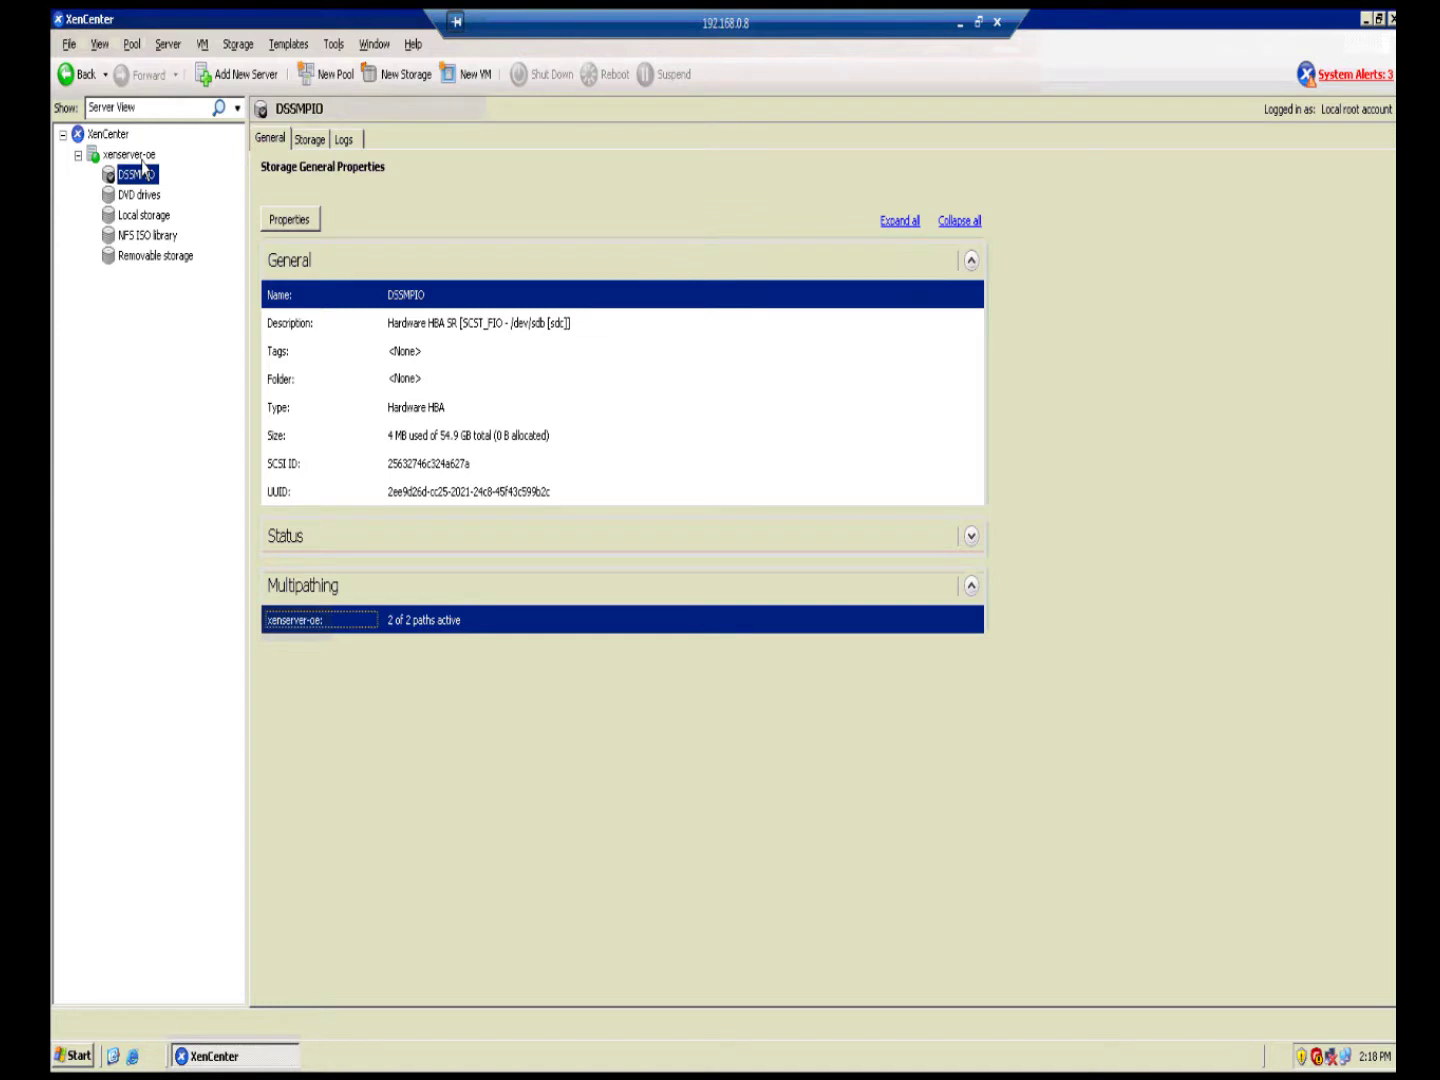
{"action": "left_click", "coordinate": [142, 160]}
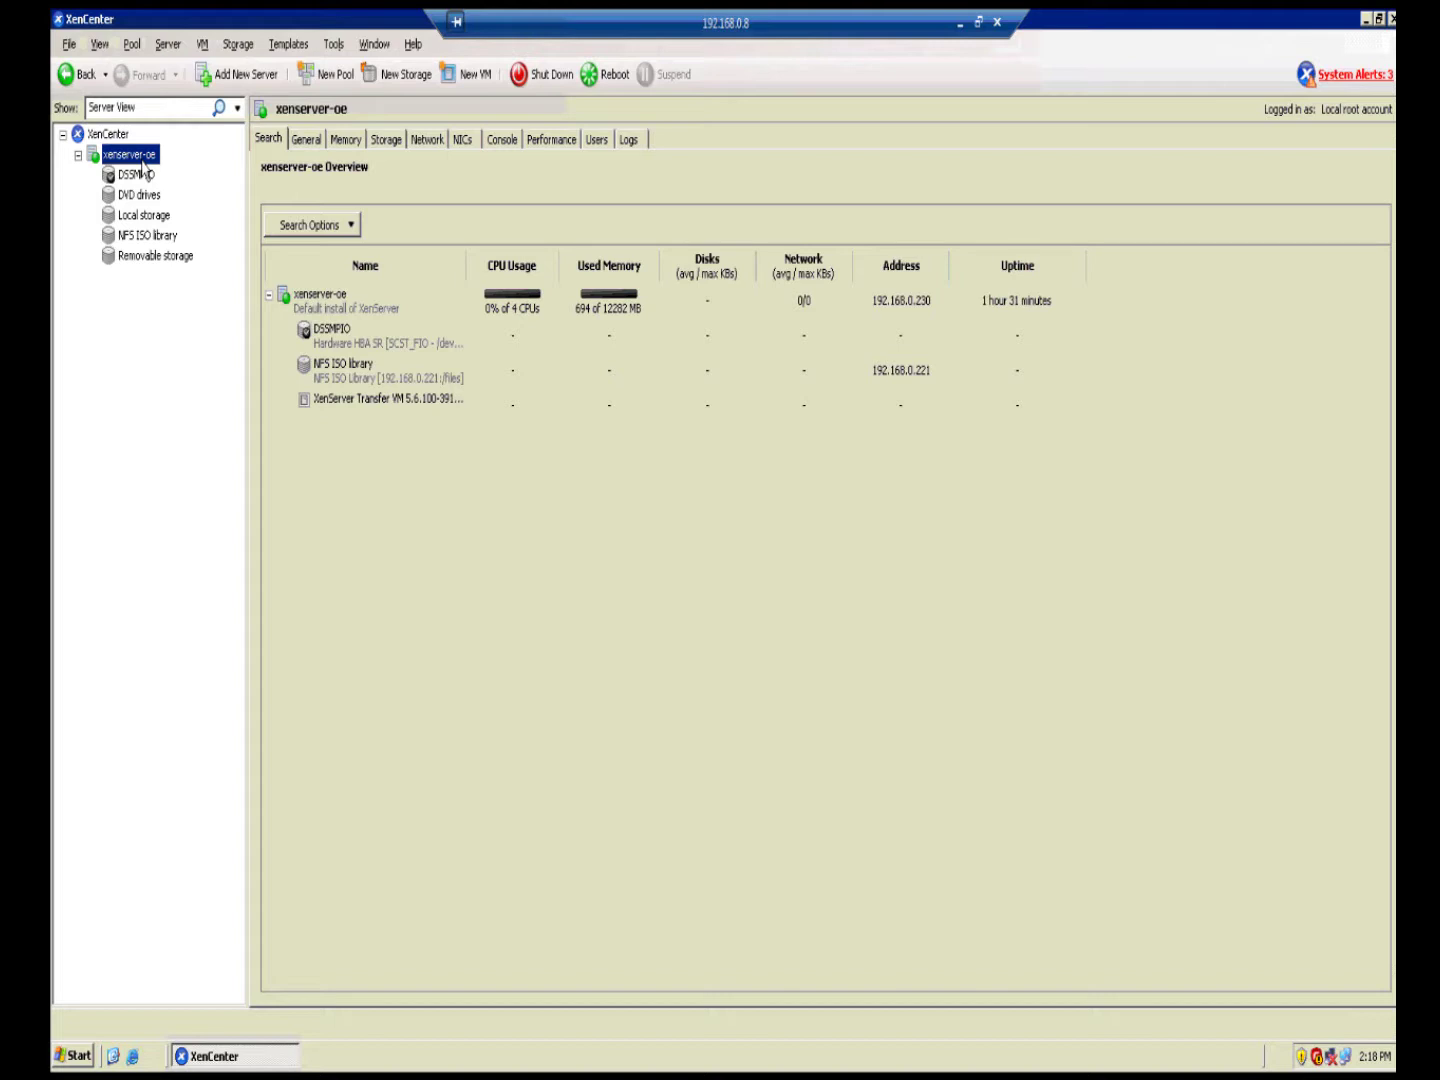
Step: Start a New VM on xenserver-oe using Other install media with host BIOS strings copied
{"action": "right_click", "coordinate": [141, 157]}
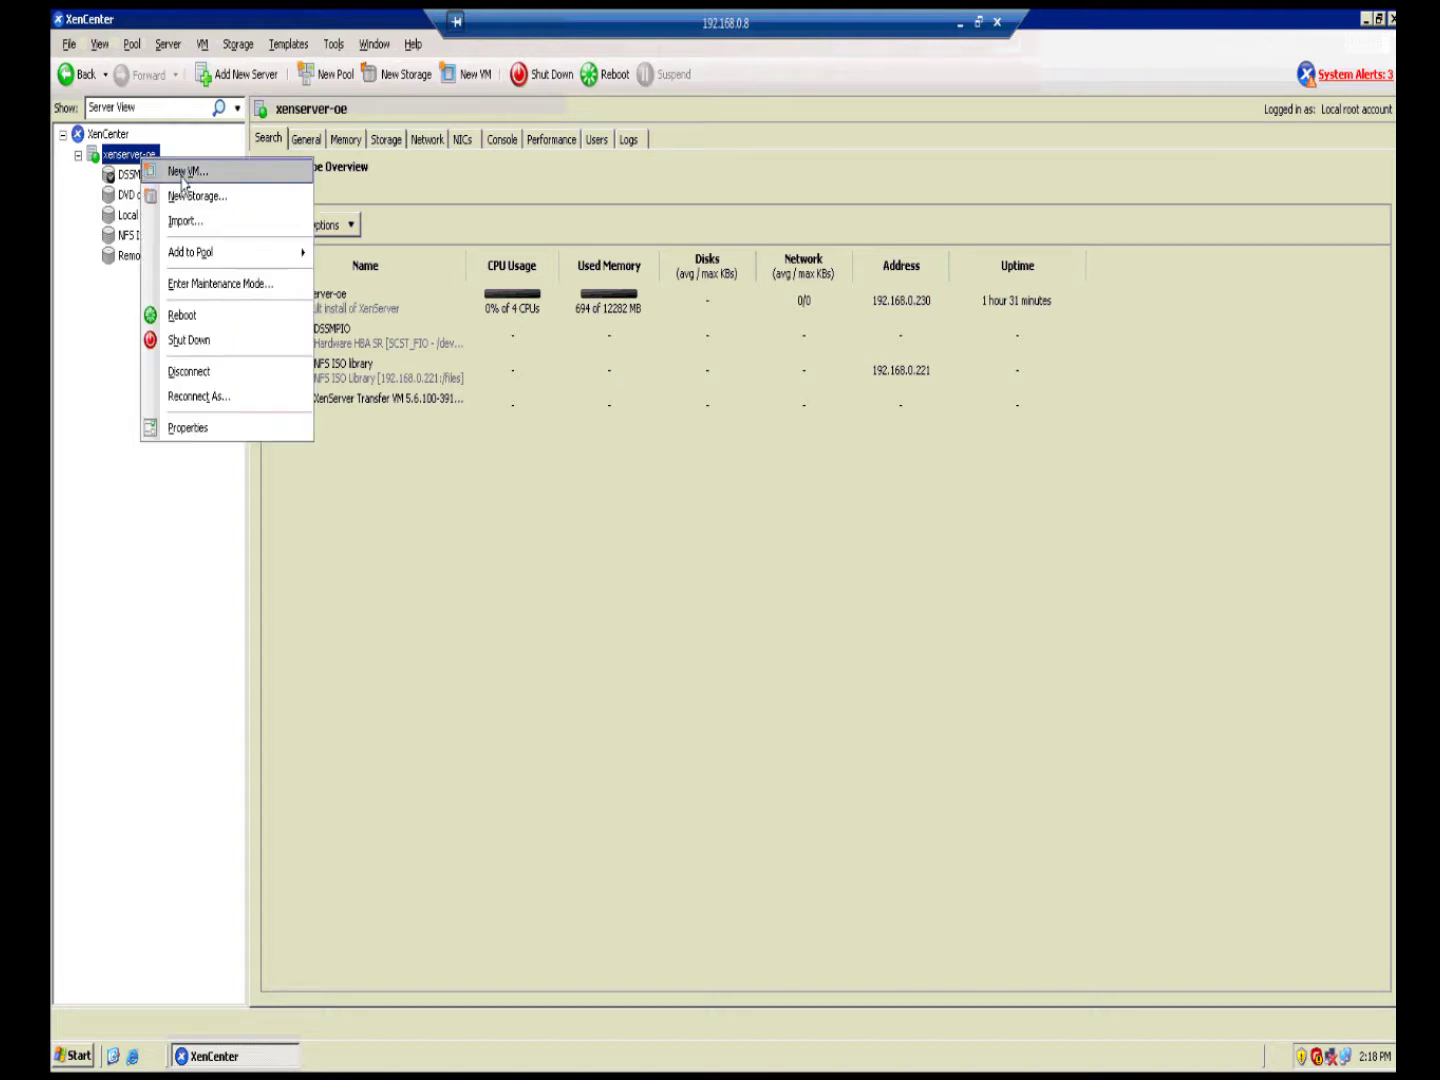
{"action": "left_click", "coordinate": [183, 174]}
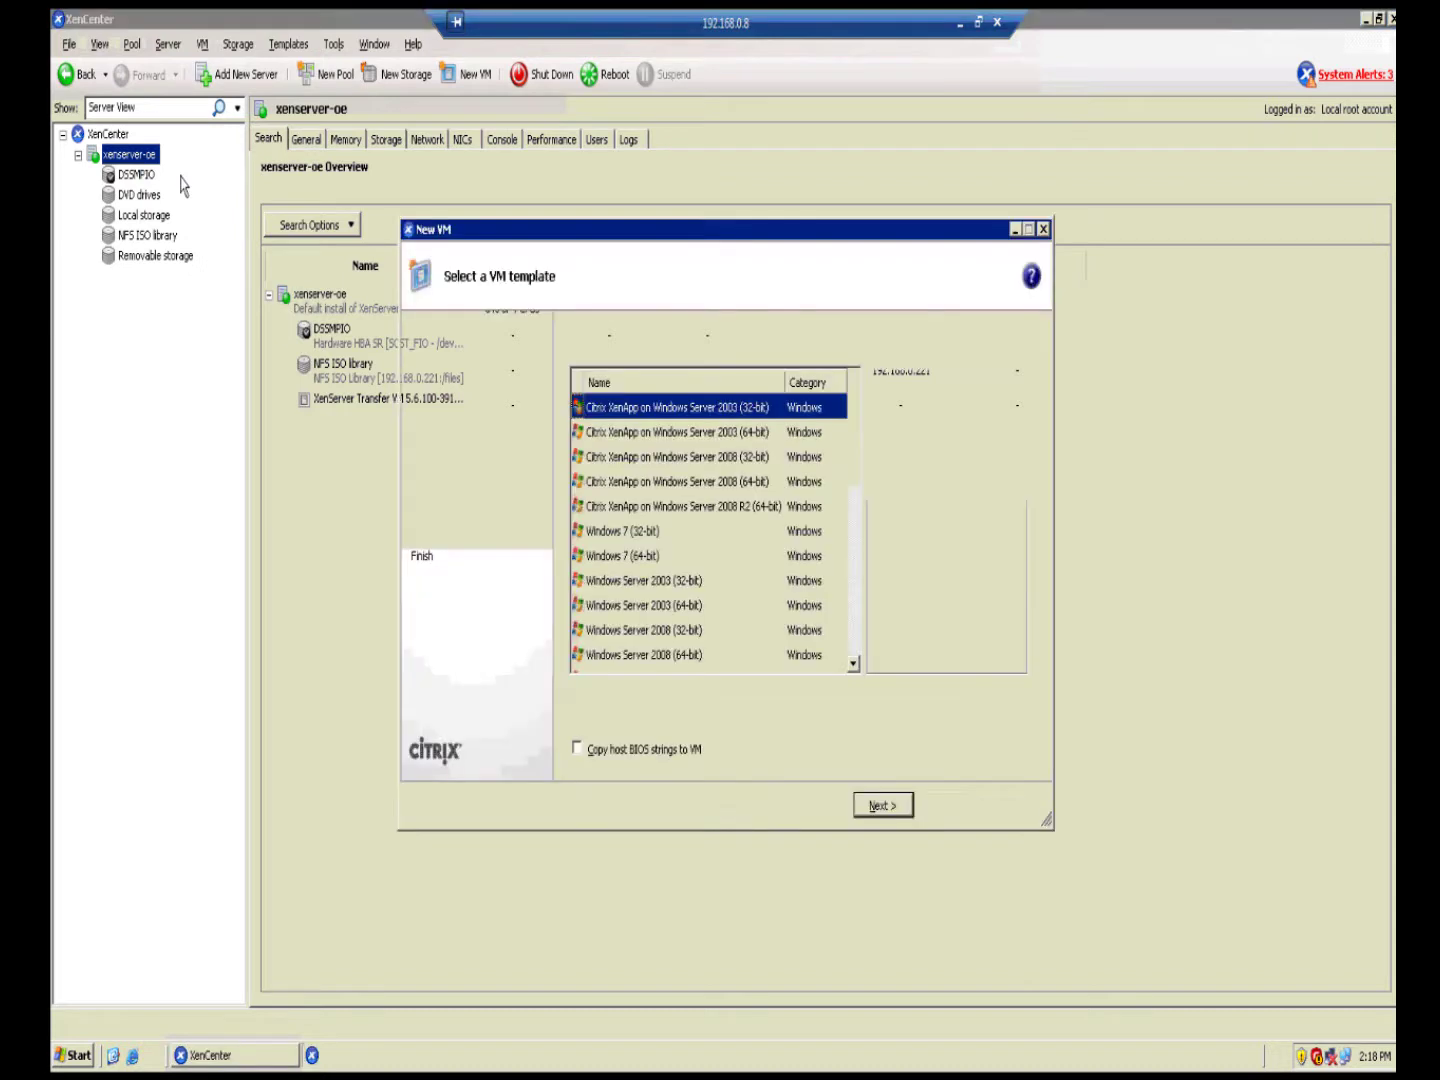
{"action": "scroll", "coordinate": [858, 492], "scroll_direction": "down", "scroll_amount": 10}
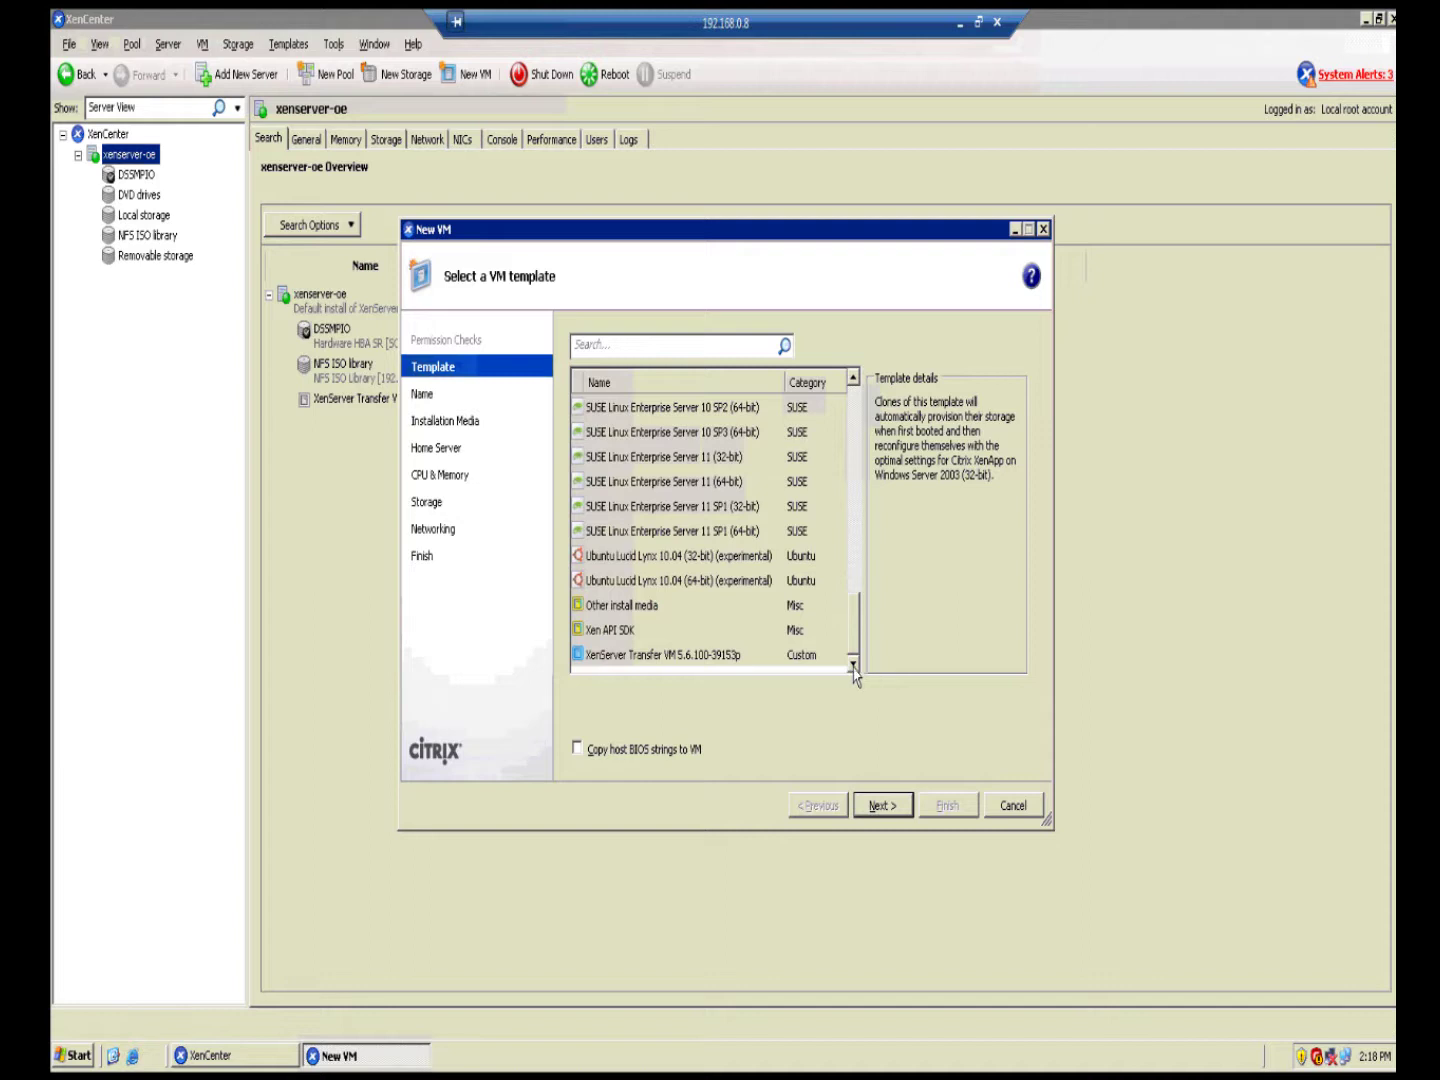
{"action": "left_click", "coordinate": [646, 607]}
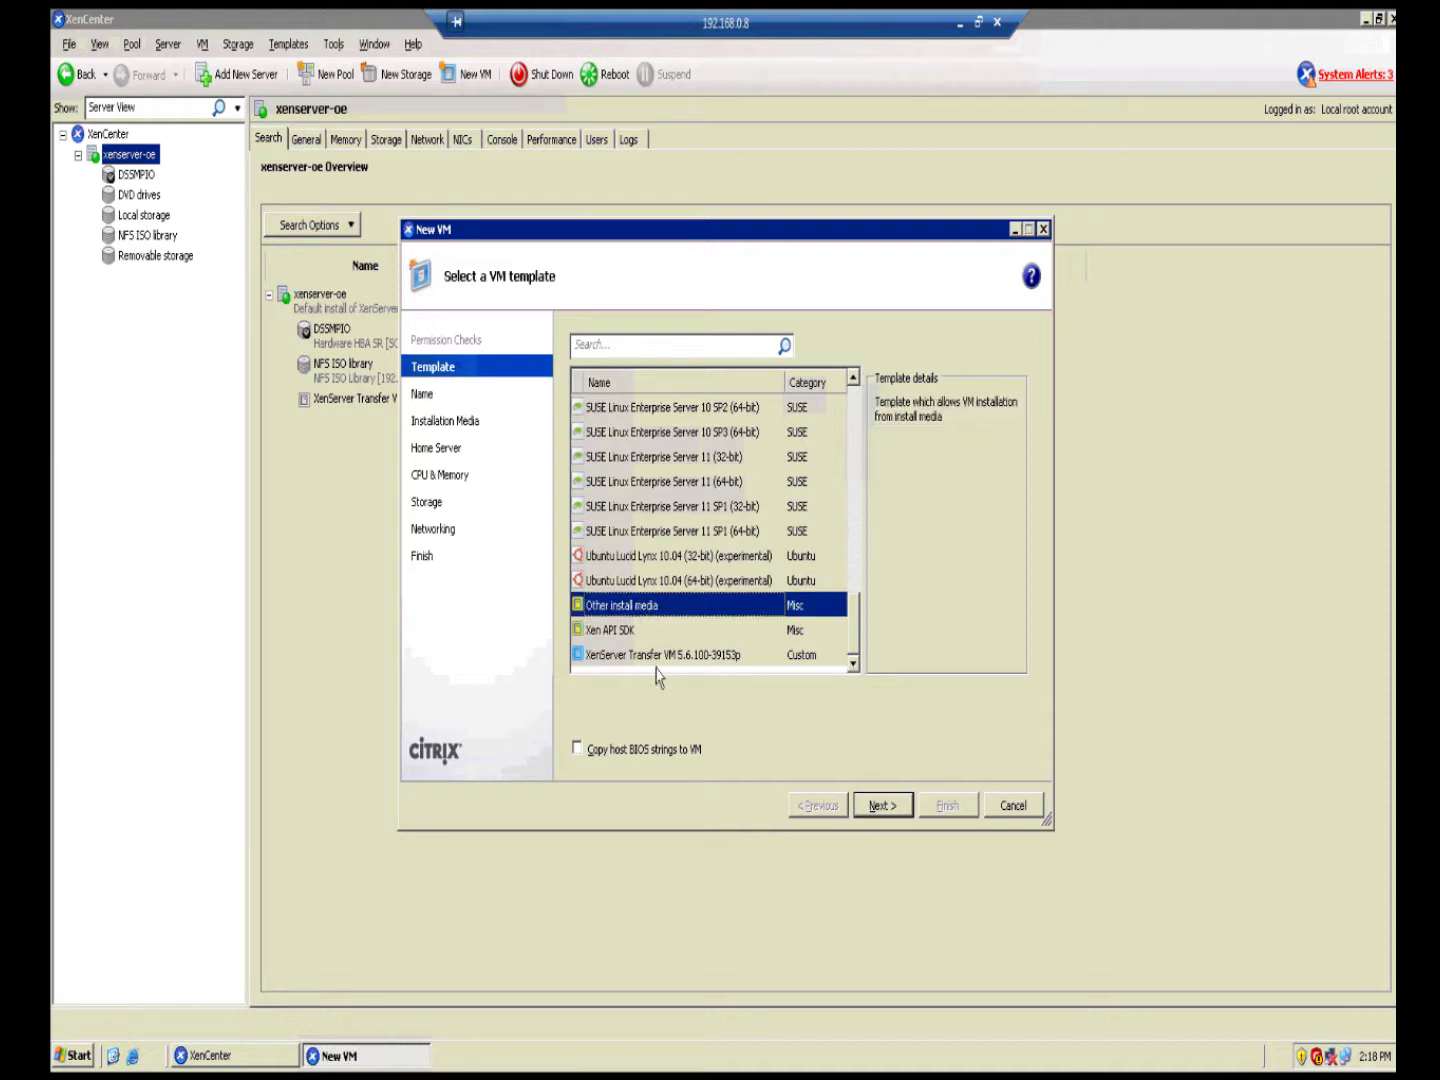
{"action": "left_click", "coordinate": [665, 751]}
Step: Continue past the BIOS strings step and enter LinuxOS as the VM name
{"action": "left_click", "coordinate": [893, 812]}
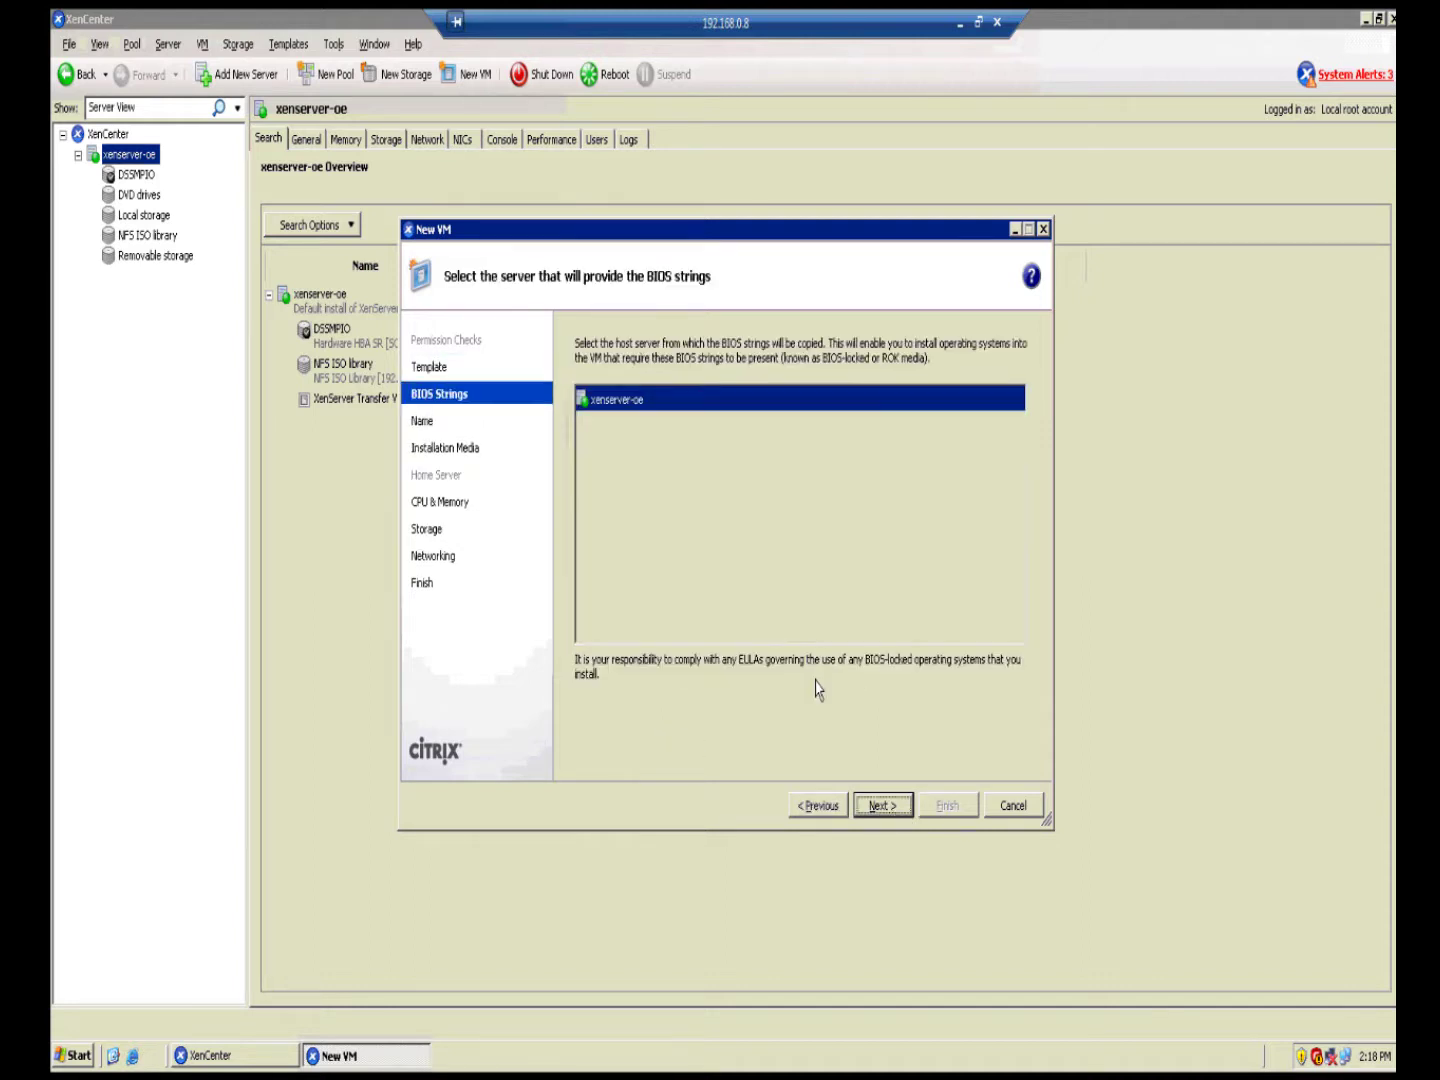
{"action": "left_click", "coordinate": [902, 810]}
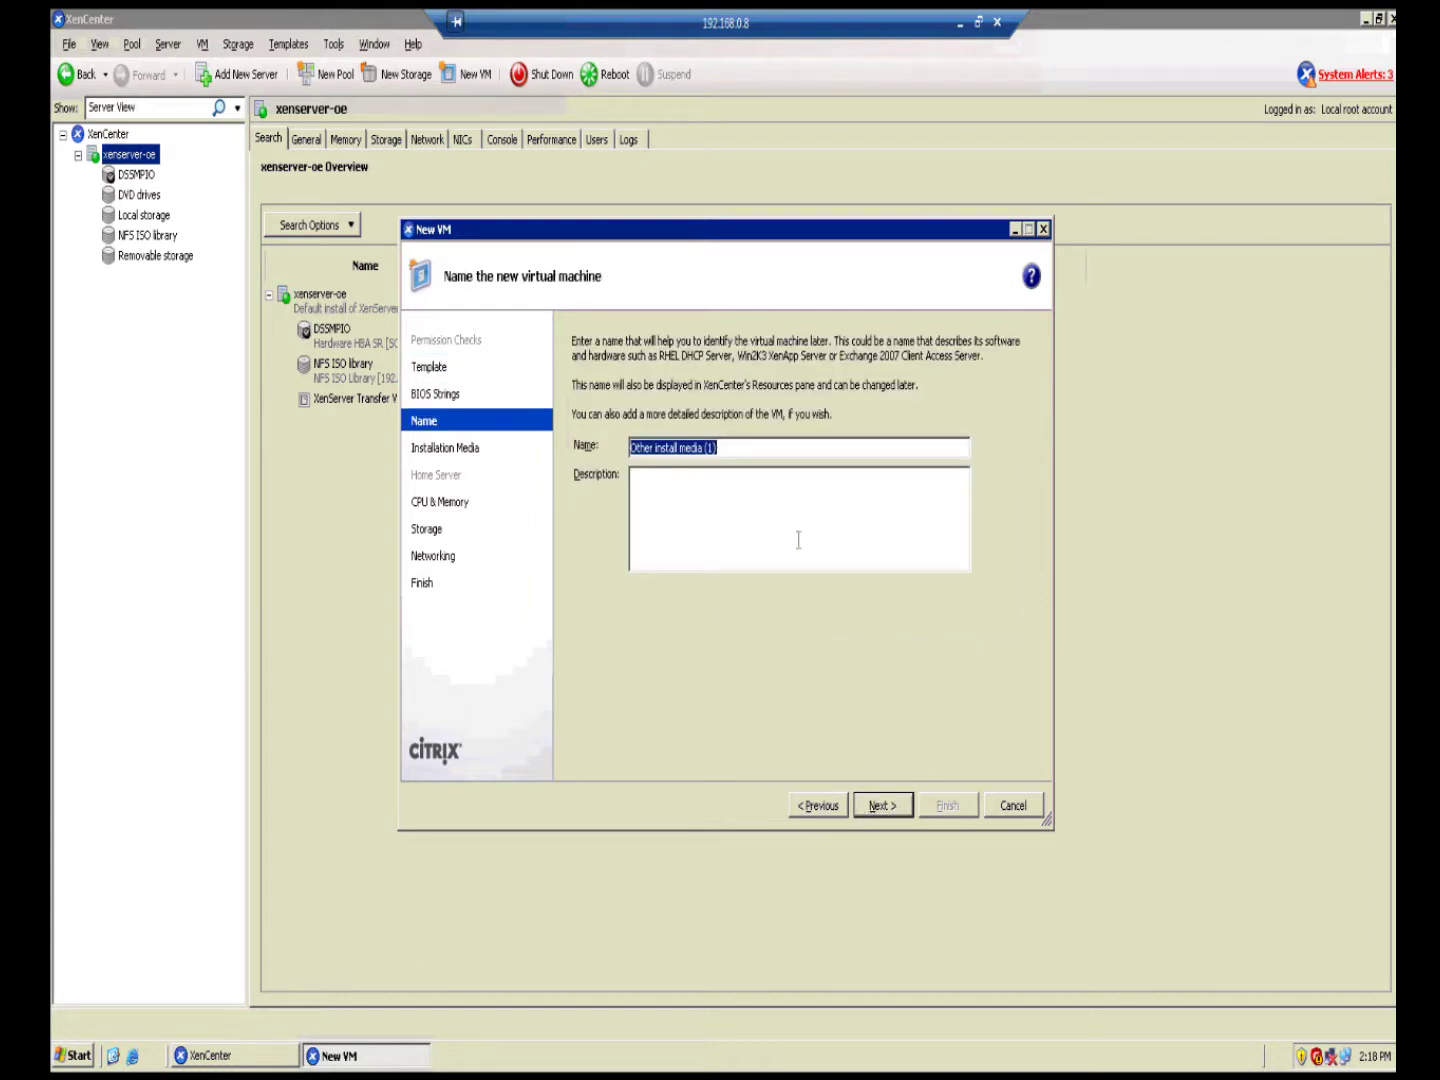
{"action": "type", "text": "Lin"}
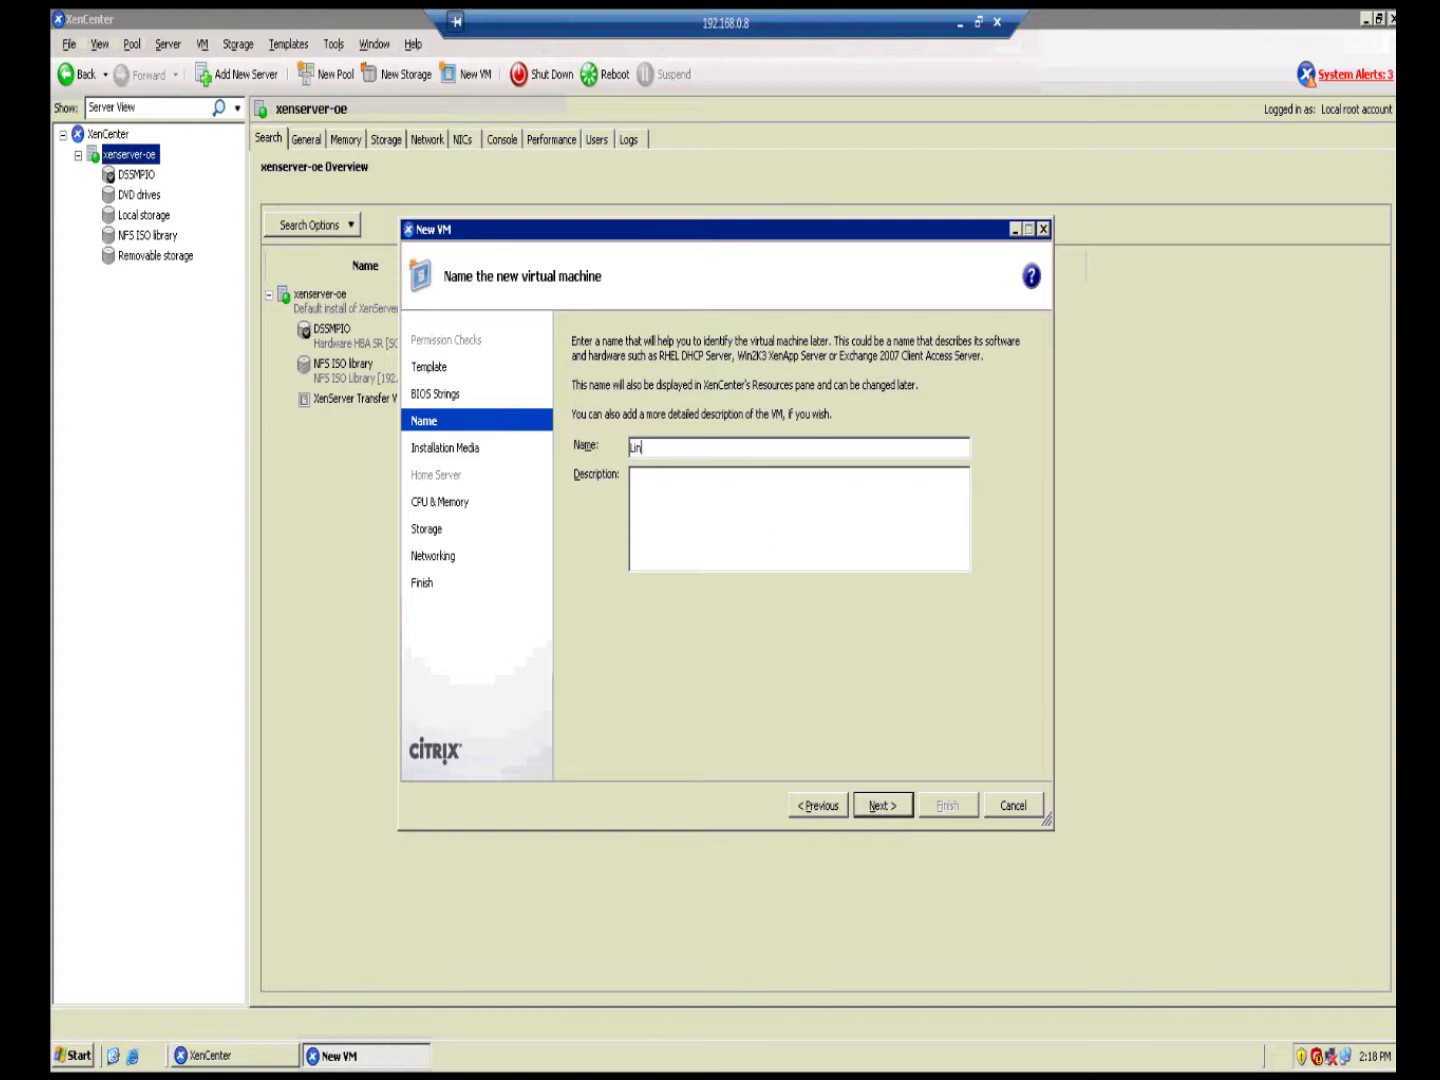
{"action": "type", "text": "ux0S"}
Step: Select ubuntu-8.04.1-desktop-i386.iso as the VM's installation media
{"action": "left_click", "coordinate": [881, 806]}
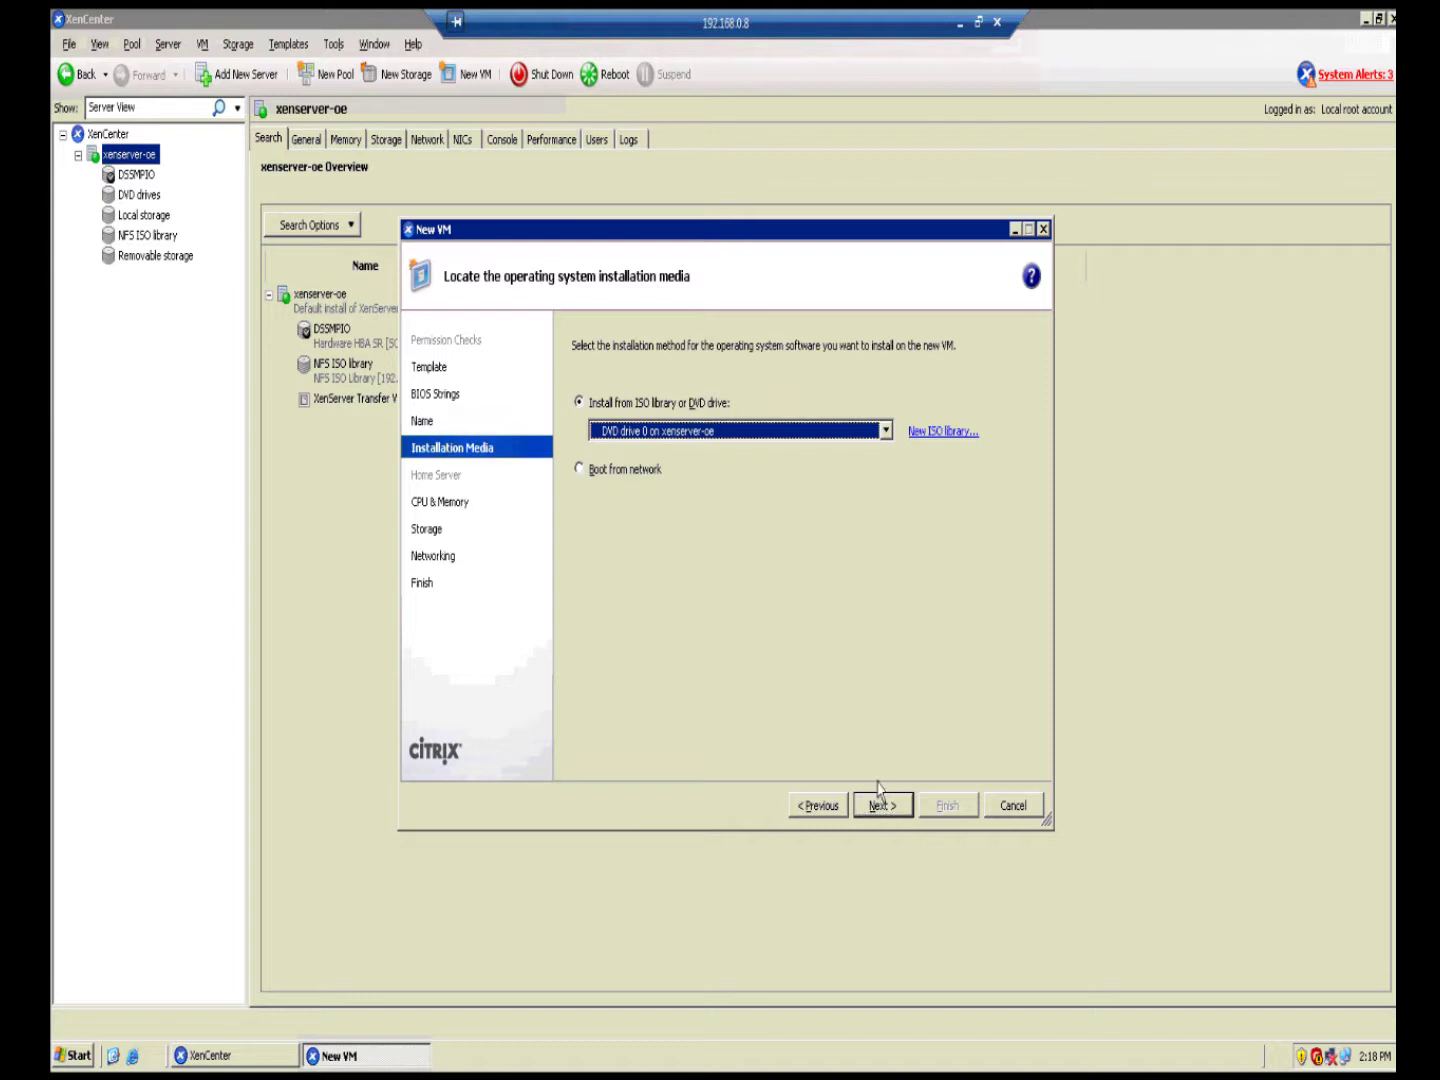
{"action": "left_click", "coordinate": [886, 430]}
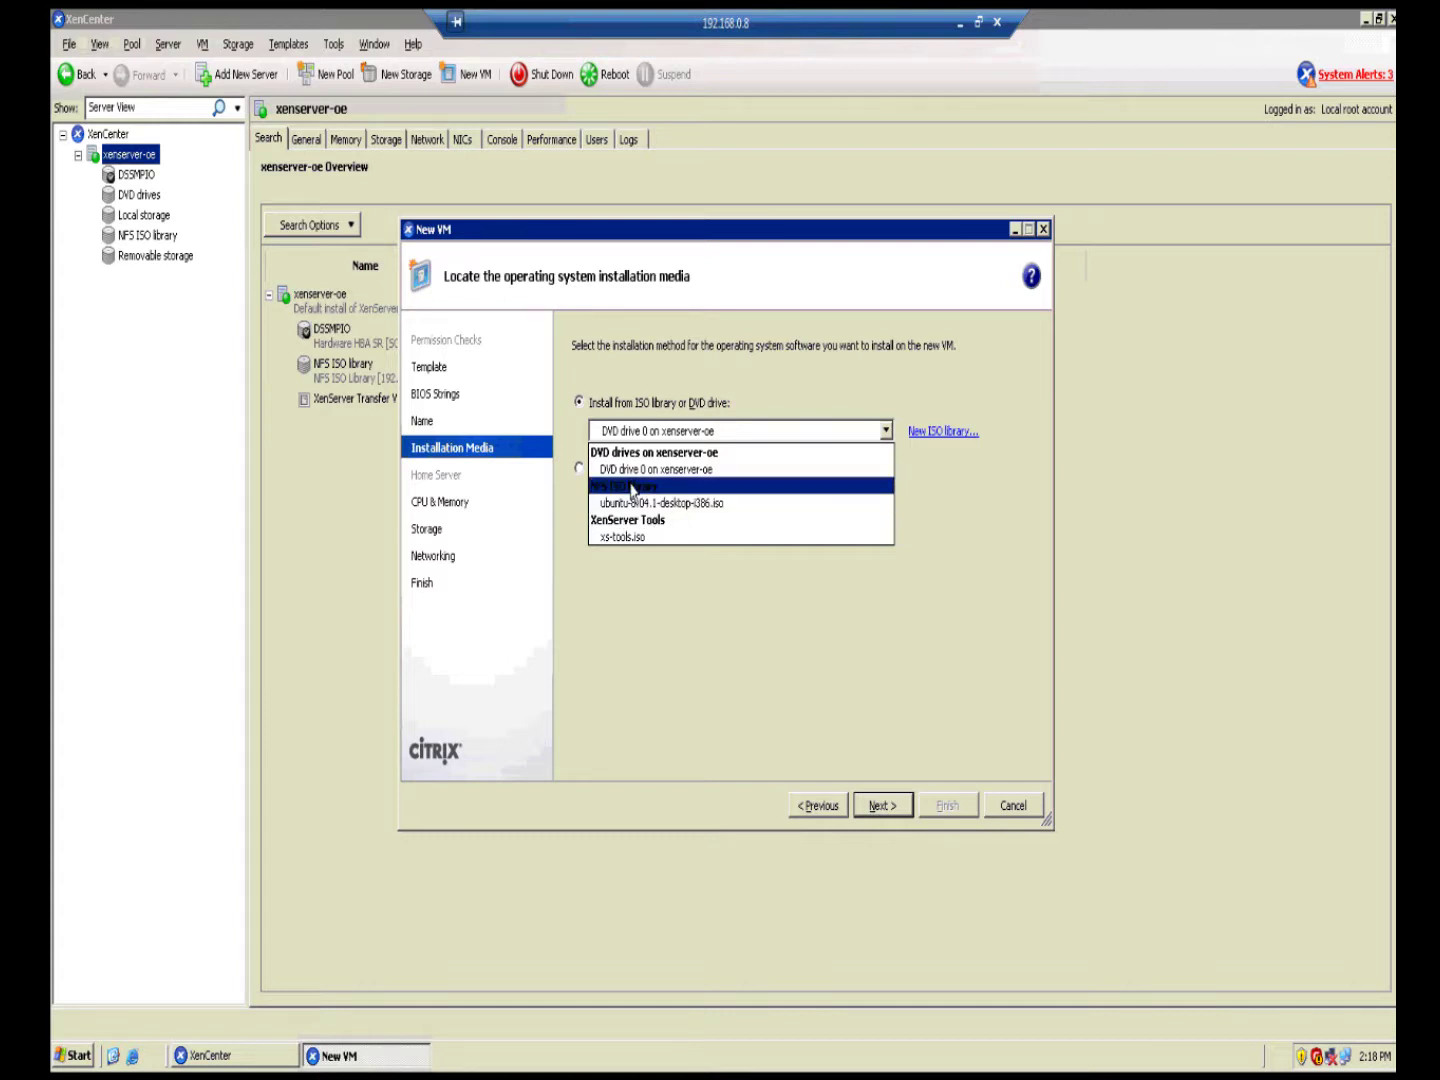
{"action": "left_click", "coordinate": [632, 503]}
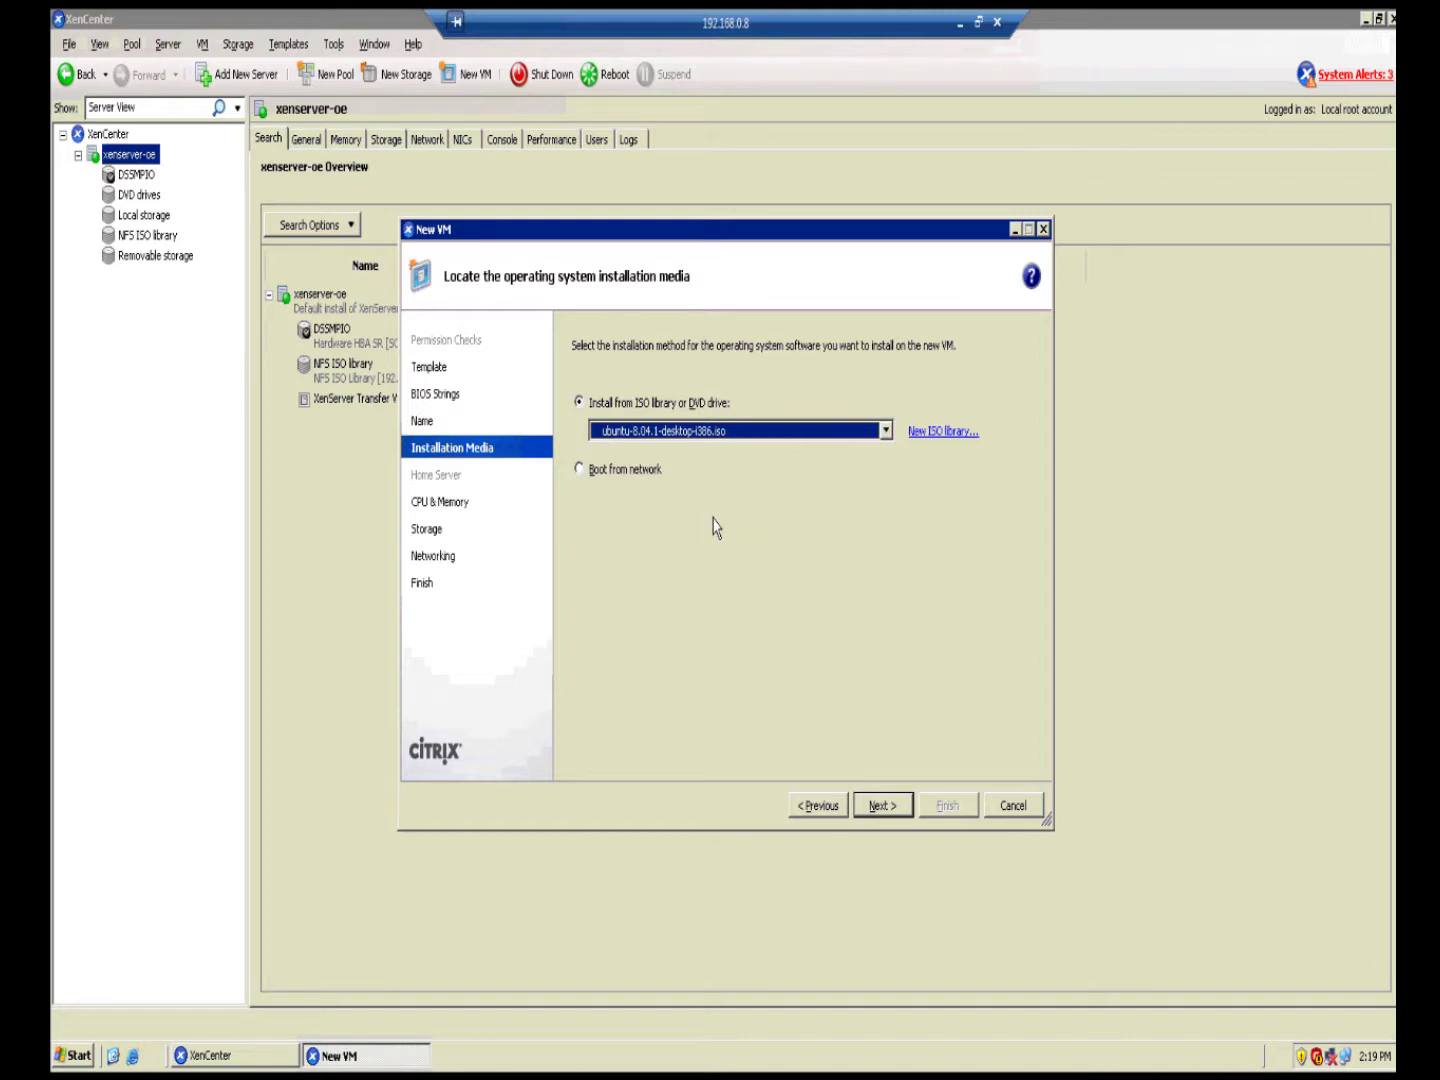
Step: Raise the VM's memory to 1024 MB and continue to storage
{"action": "left_click", "coordinate": [877, 807]}
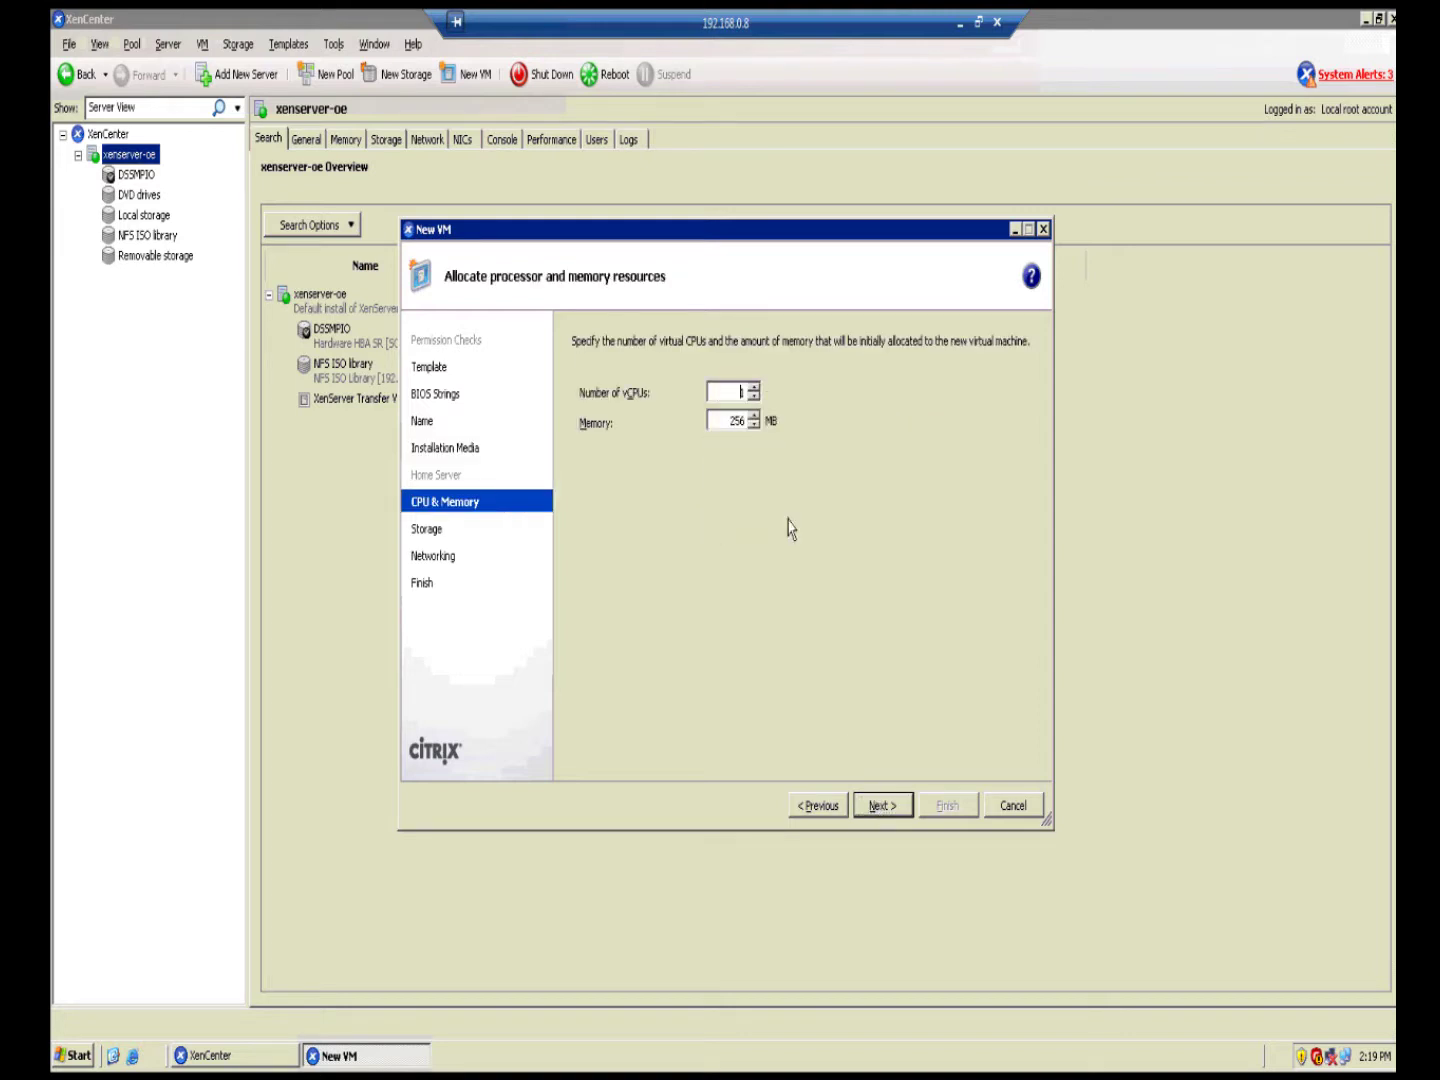
{"action": "left_click", "coordinate": [754, 416]}
{"action": "left_click", "coordinate": [755, 418]}
{"action": "left_click", "coordinate": [882, 805]}
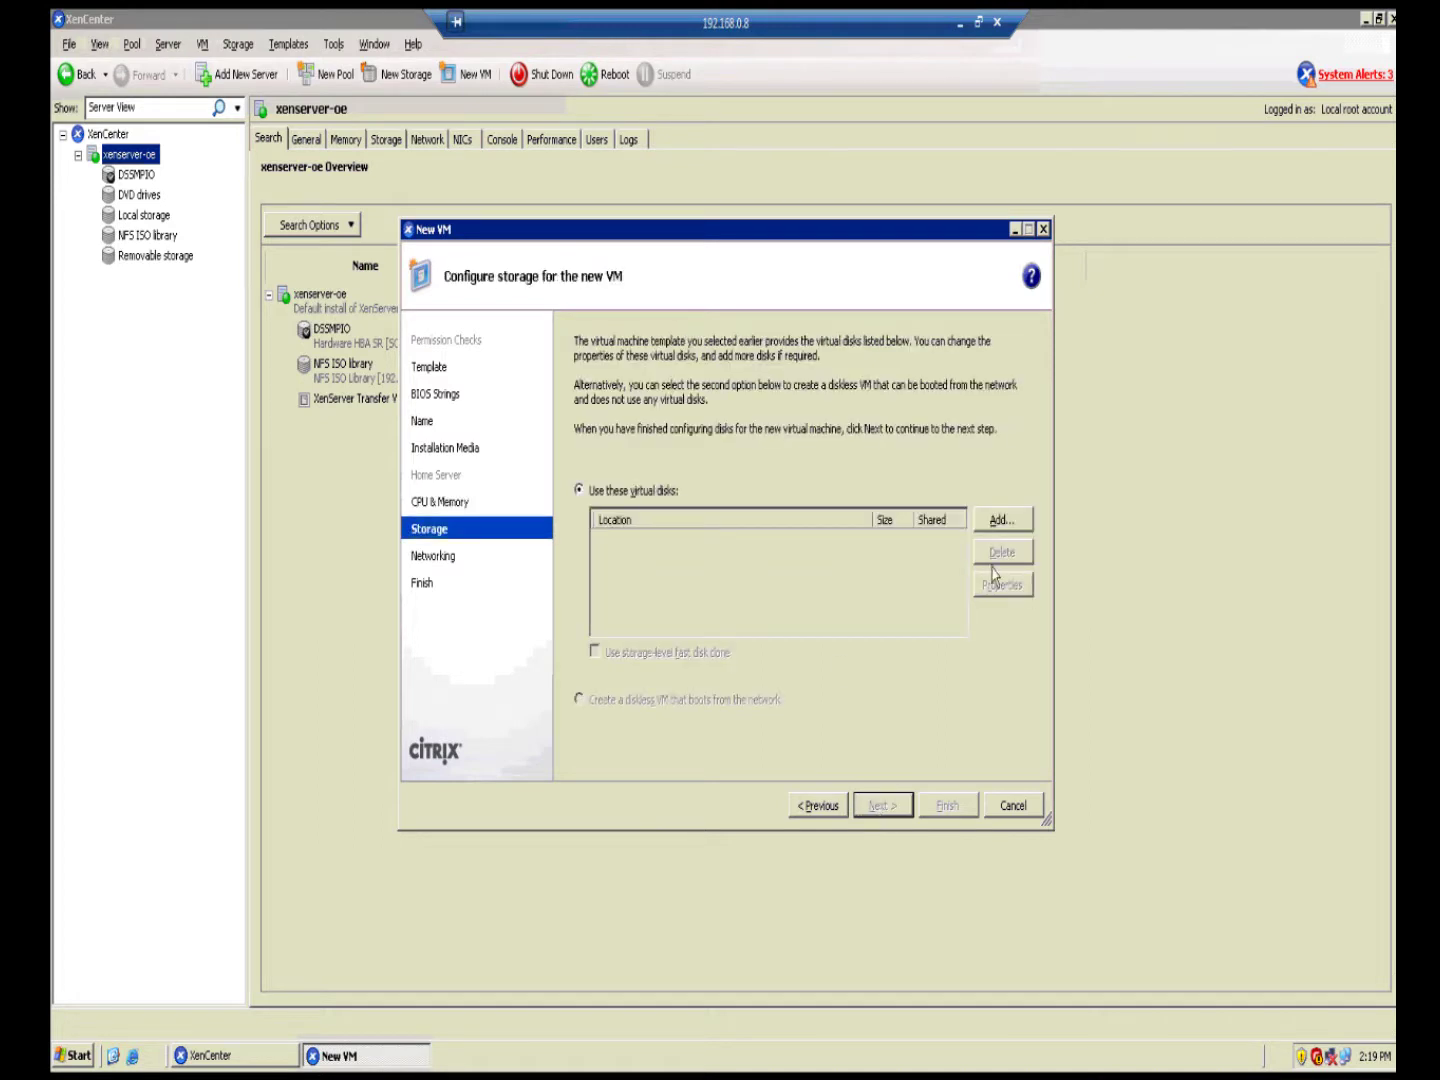
Step: Add a 10 GB virtual disk on DSSMPIO, then cancel a second Add disk dialog
{"action": "left_click", "coordinate": [1012, 521]}
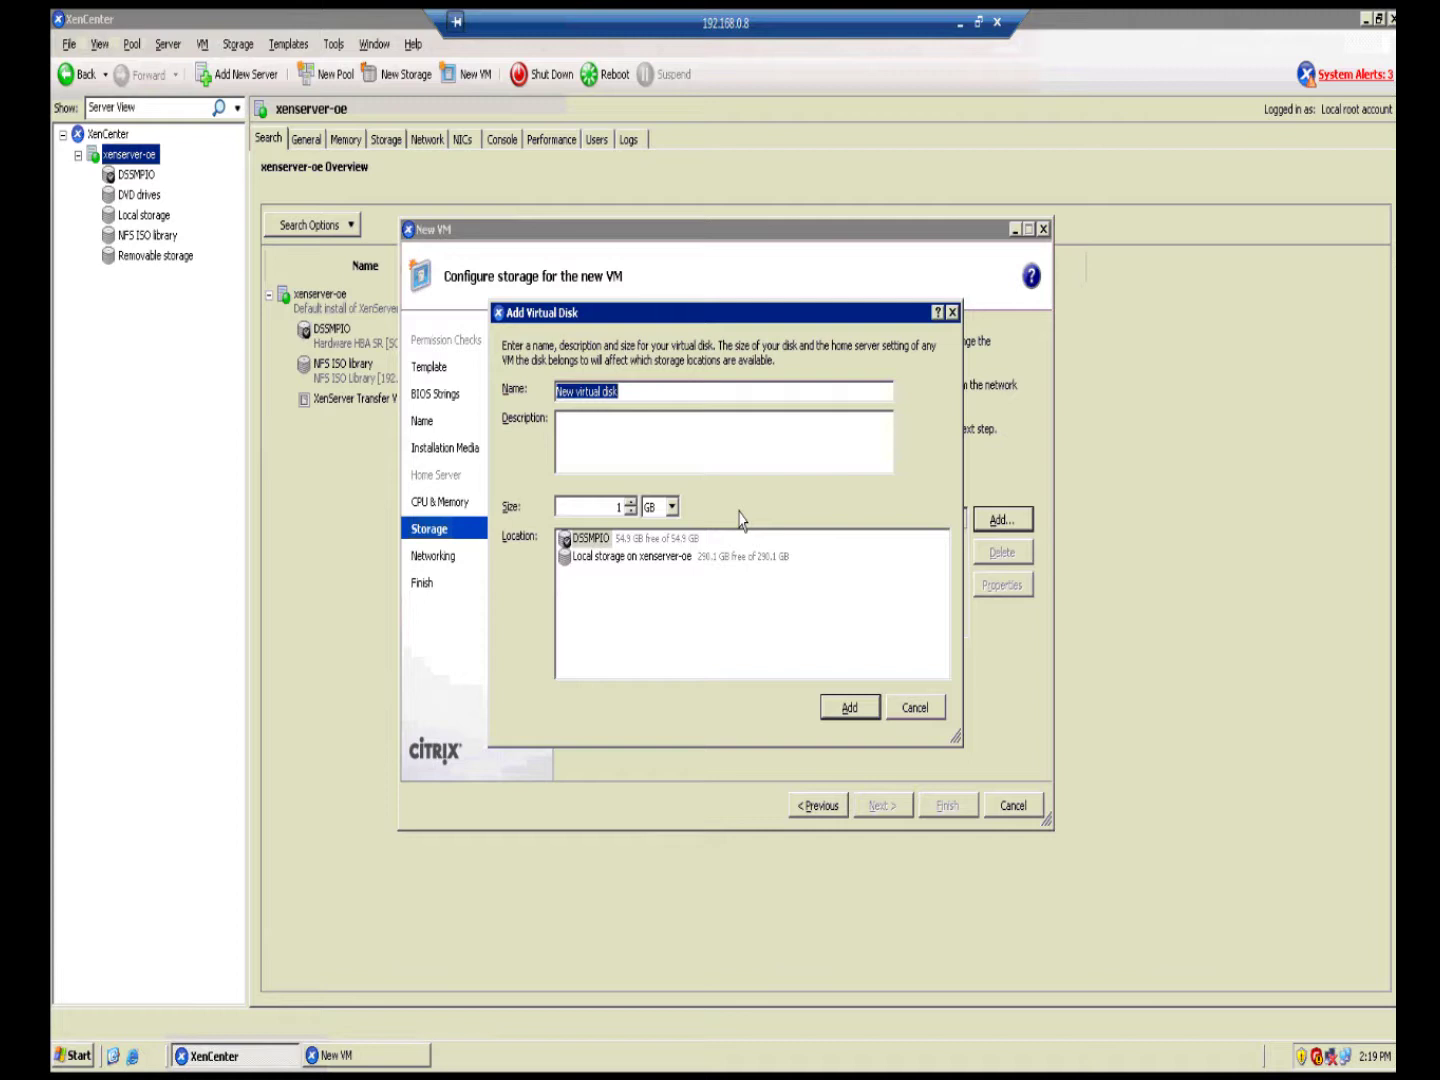
{"action": "left_click", "coordinate": [601, 541]}
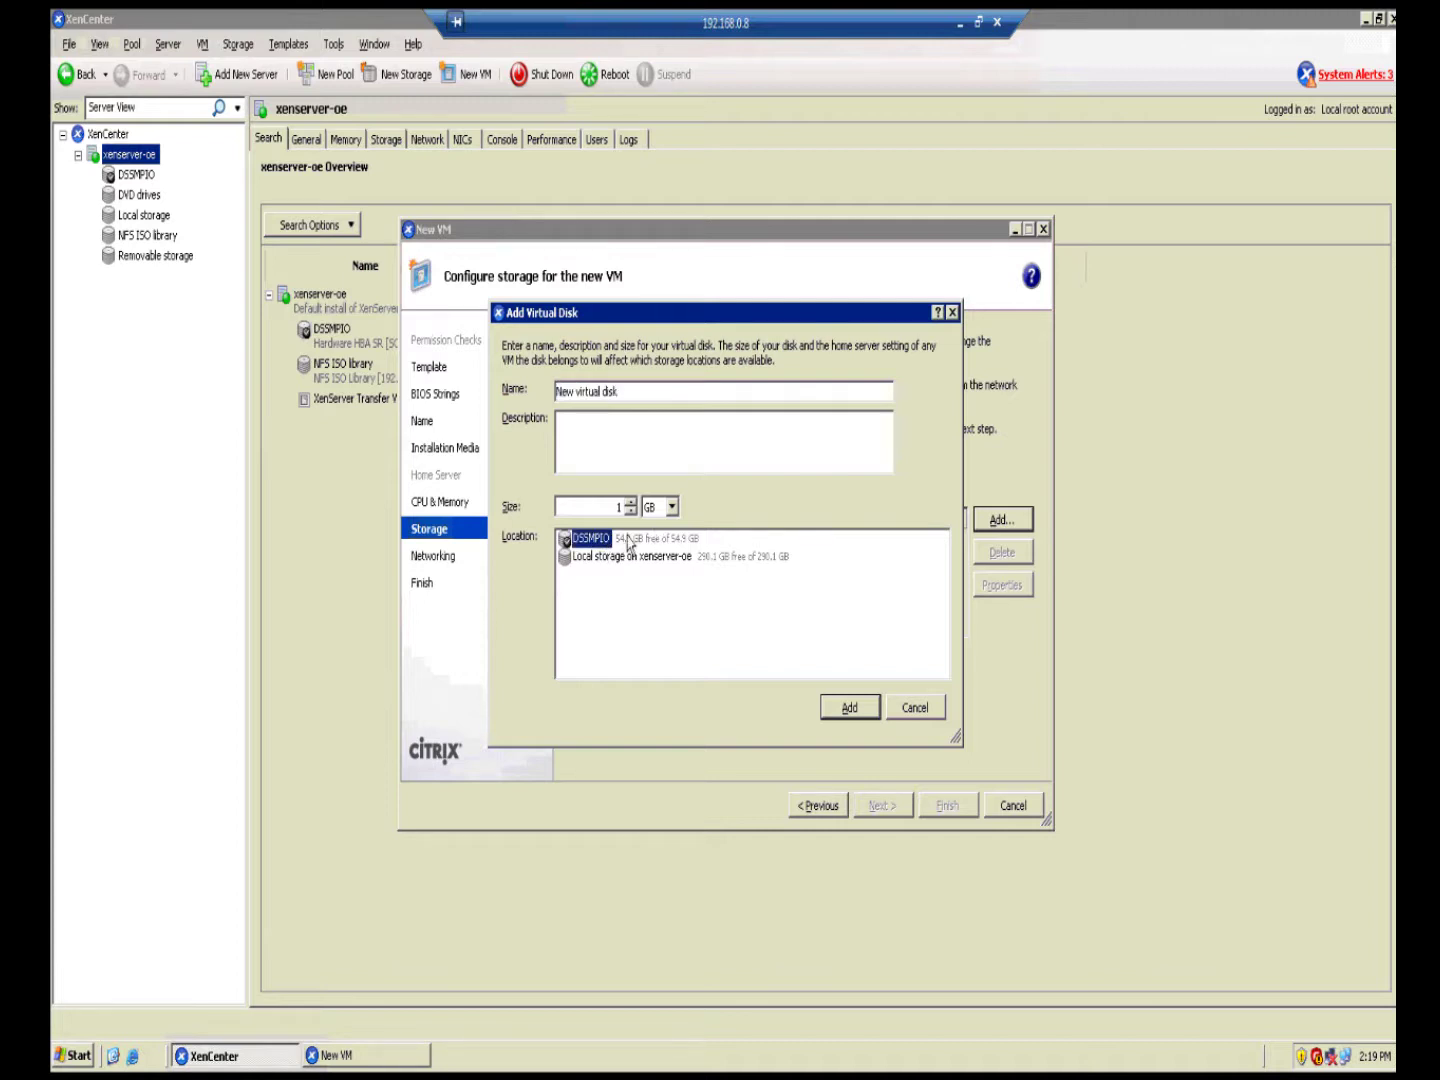
{"action": "left_click", "coordinate": [632, 503]}
{"action": "left_click", "coordinate": [632, 503]}
{"action": "left_click", "coordinate": [632, 503]}
{"action": "left_click", "coordinate": [632, 503]}
{"action": "left_click", "coordinate": [632, 503]}
{"action": "left_click", "coordinate": [632, 503]}
{"action": "left_click", "coordinate": [849, 708]}
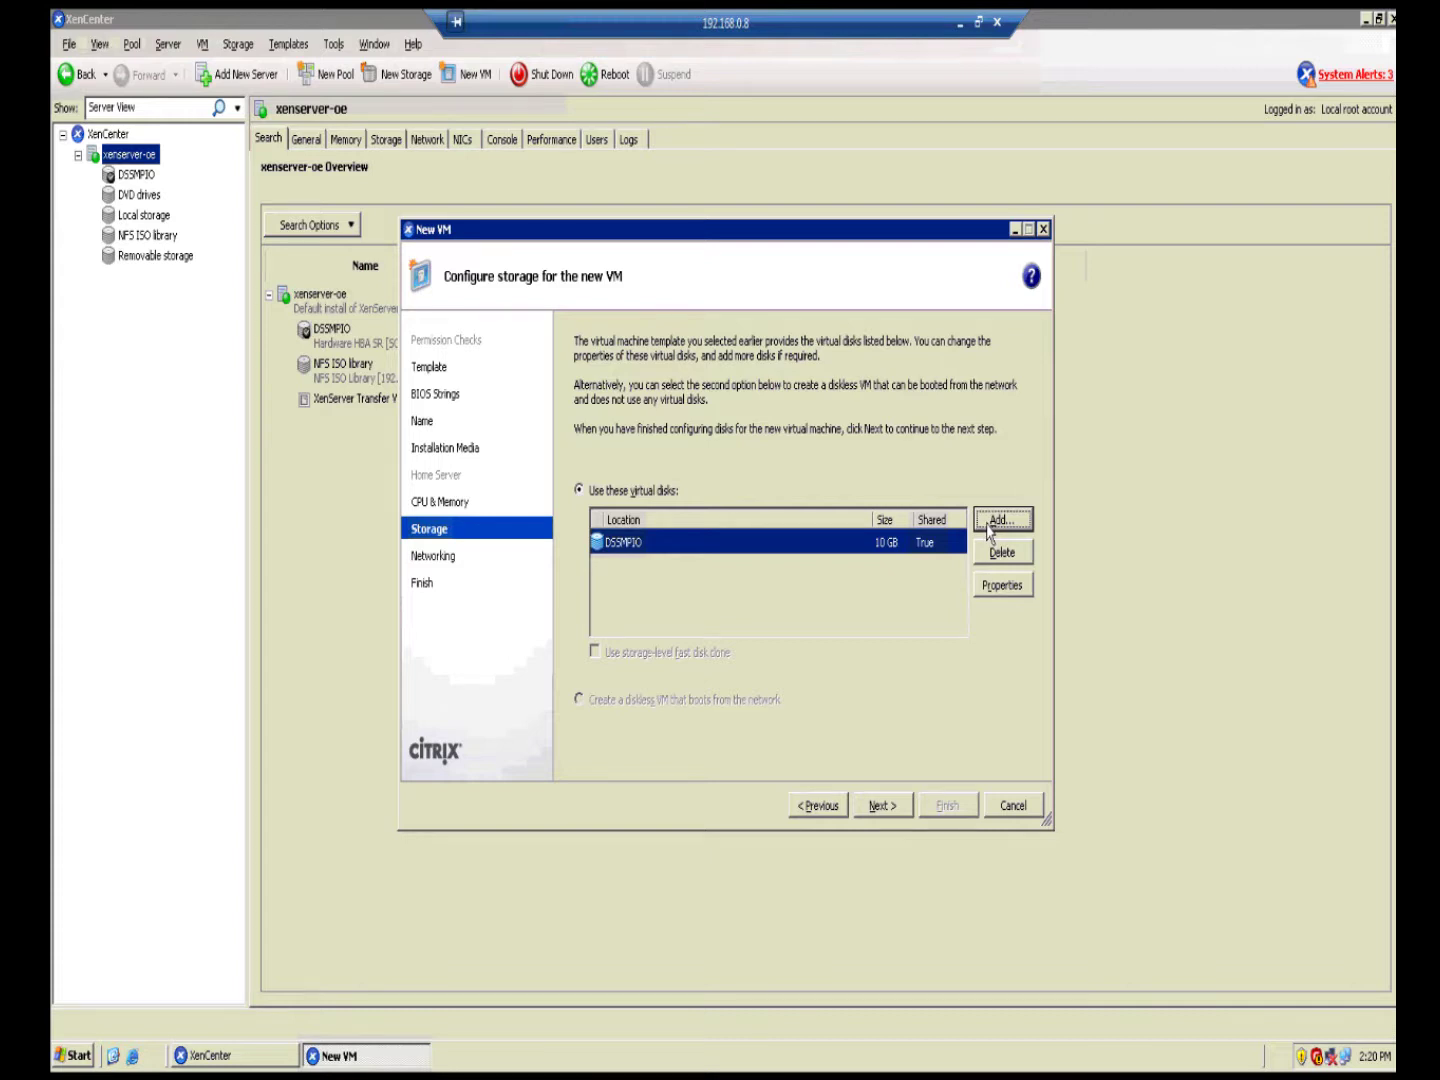
{"action": "left_click", "coordinate": [988, 530]}
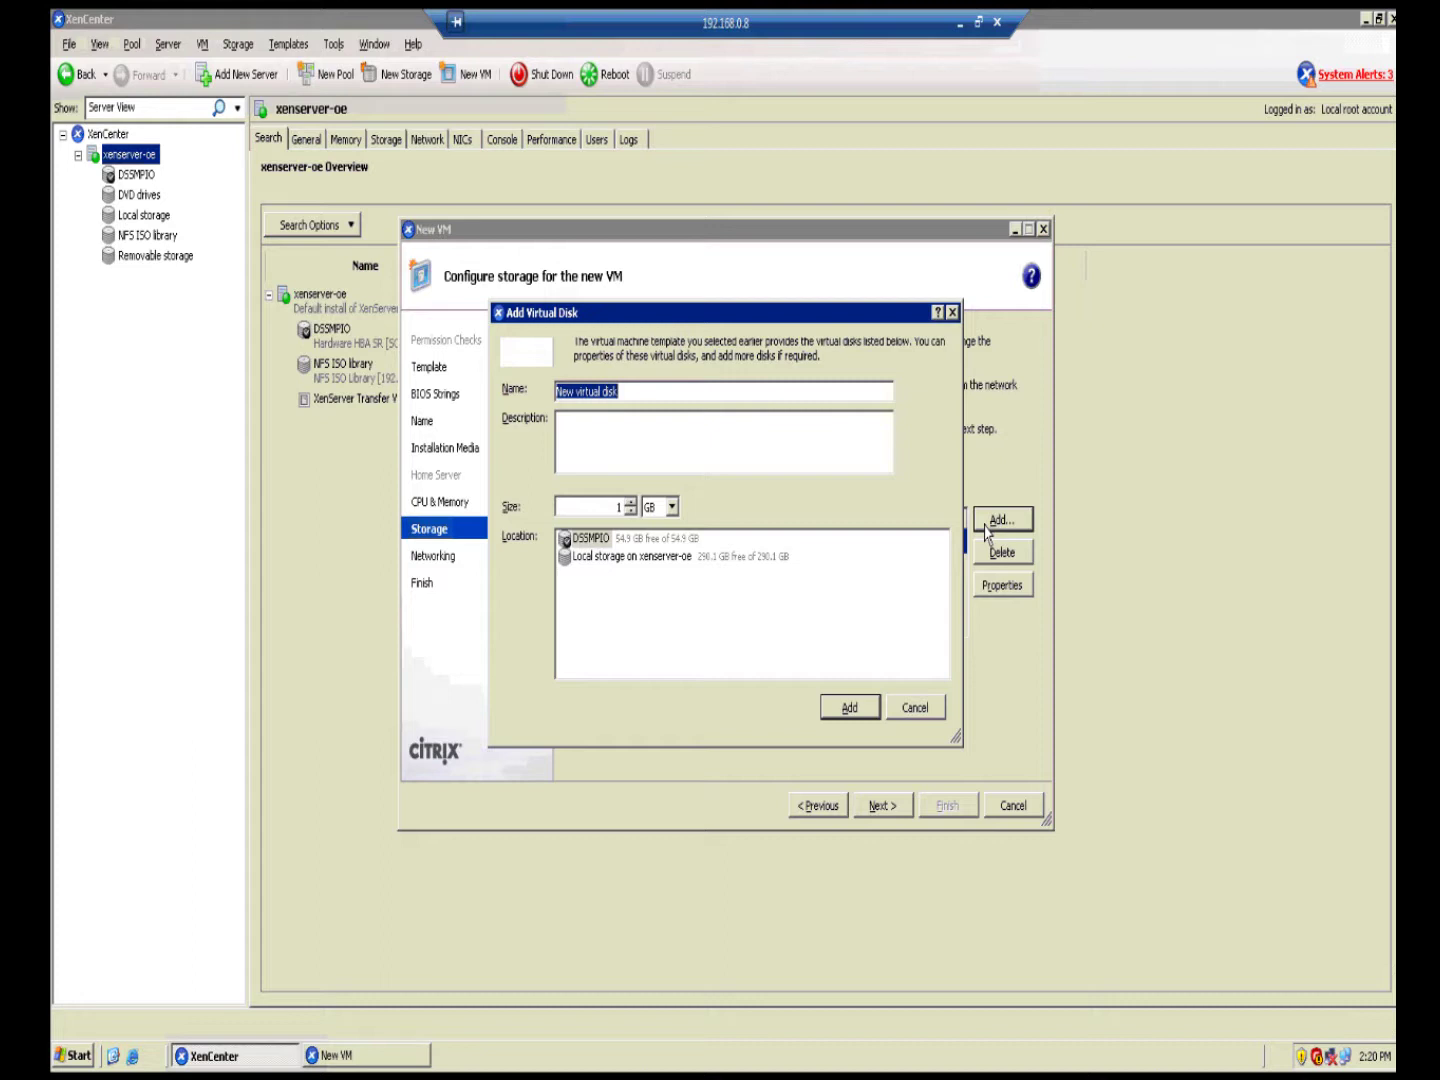
{"action": "left_click", "coordinate": [907, 711]}
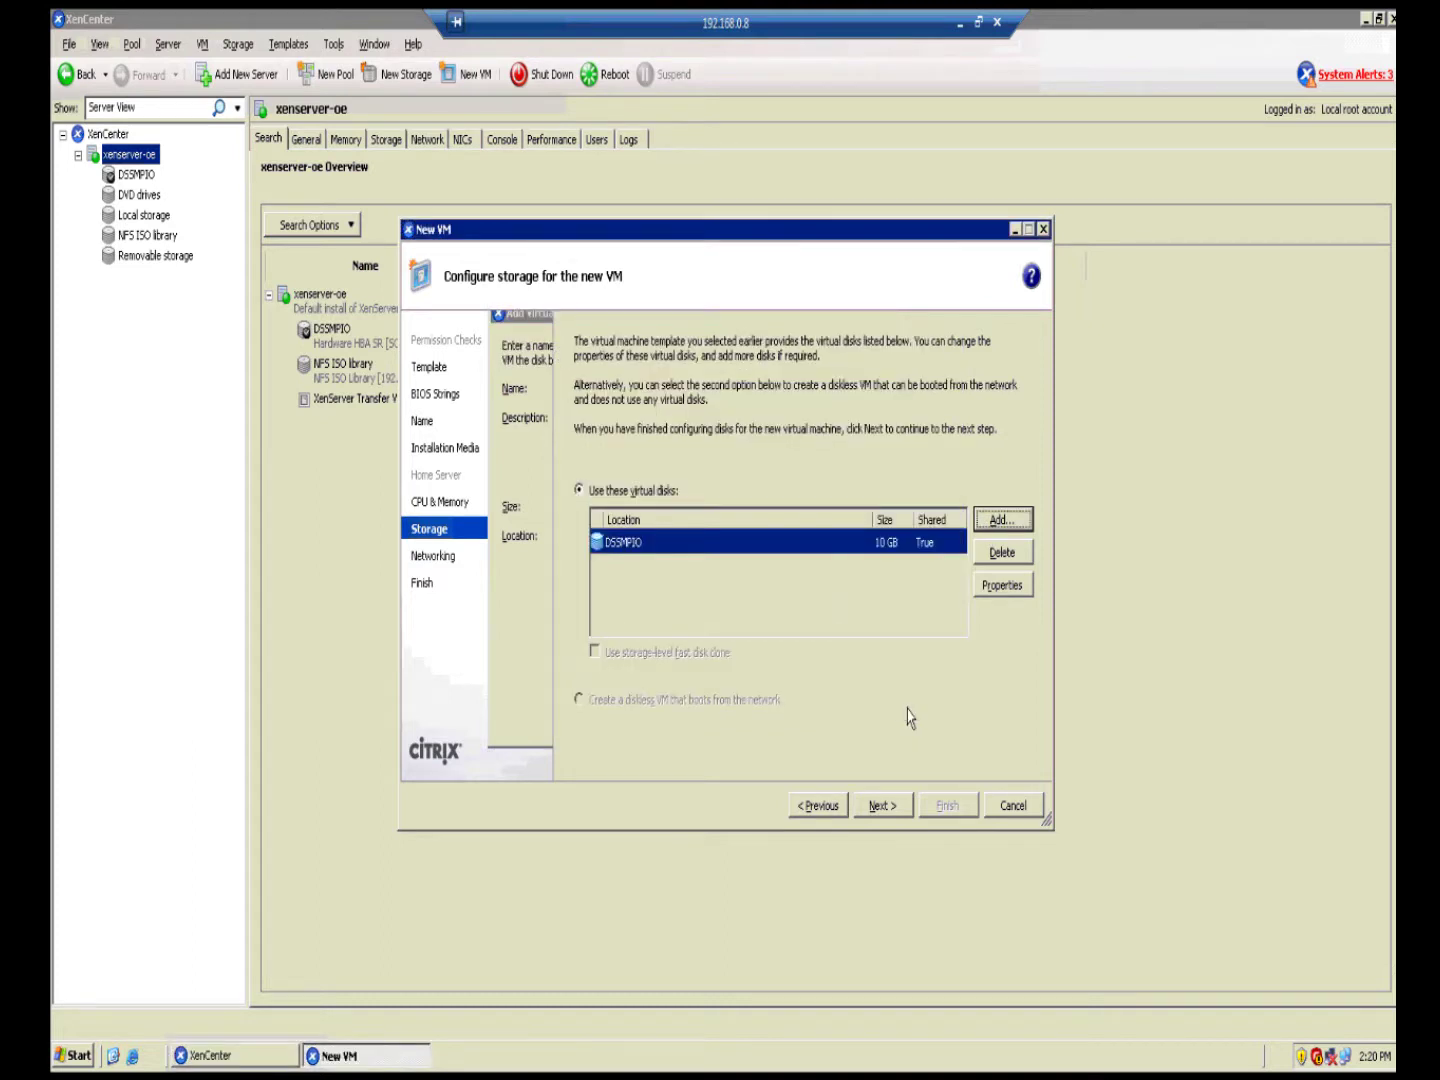
Step: Accept default networking, review the summary, and finish creating LinuxOS with automatic start
{"action": "left_click", "coordinate": [886, 810]}
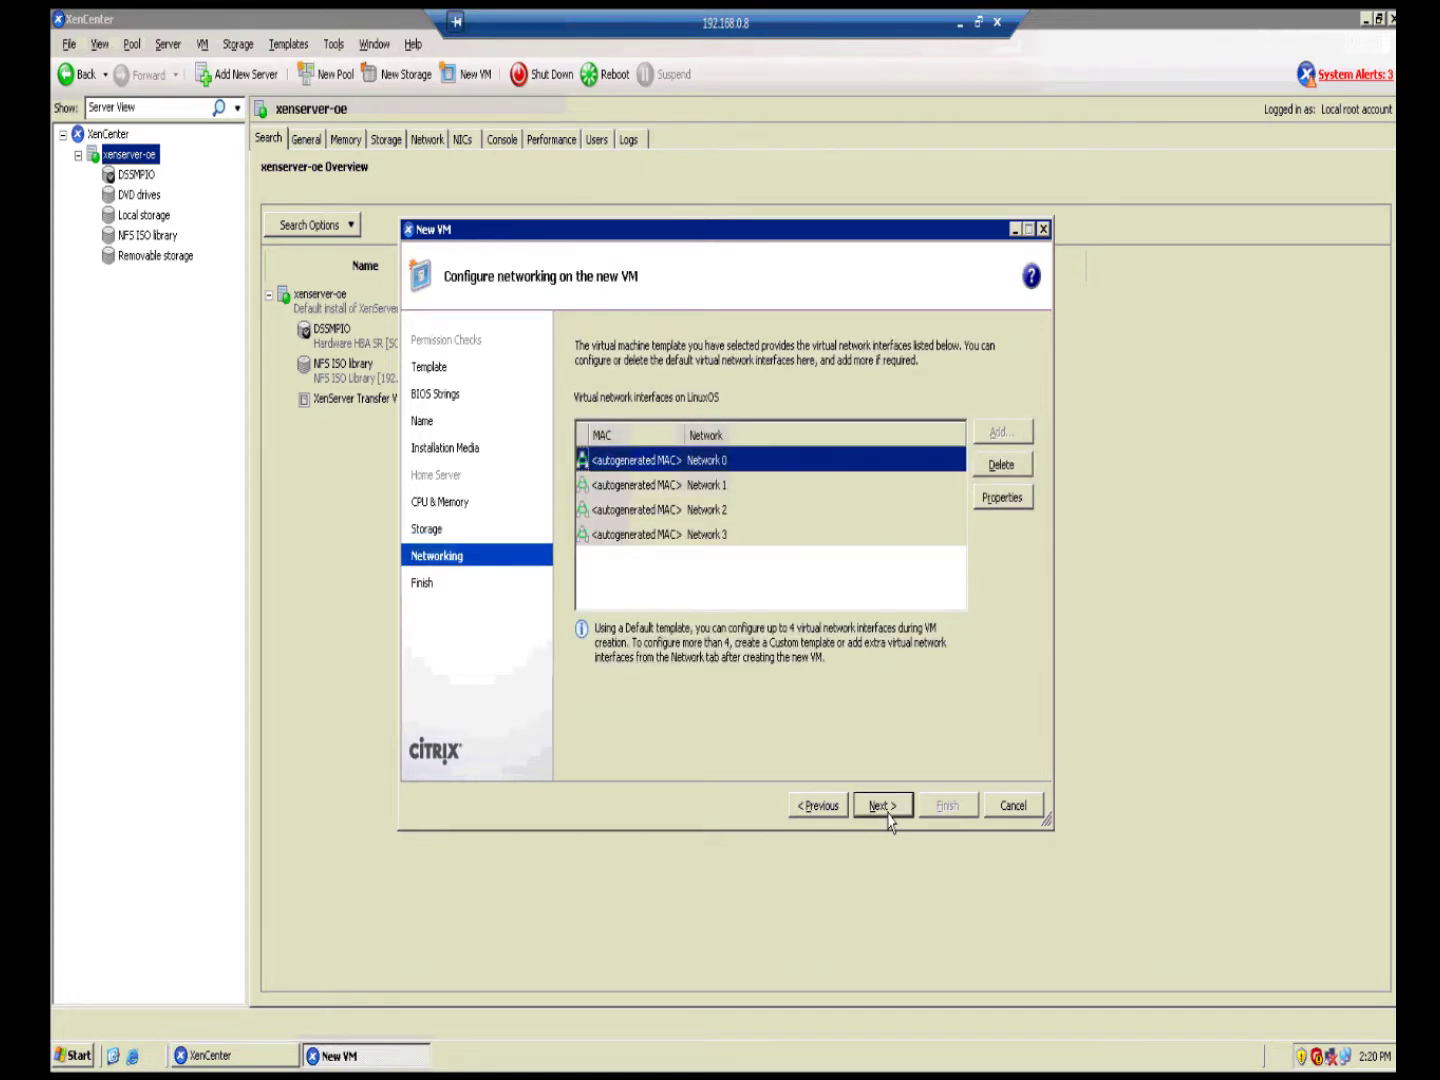
{"action": "left_click", "coordinate": [886, 810]}
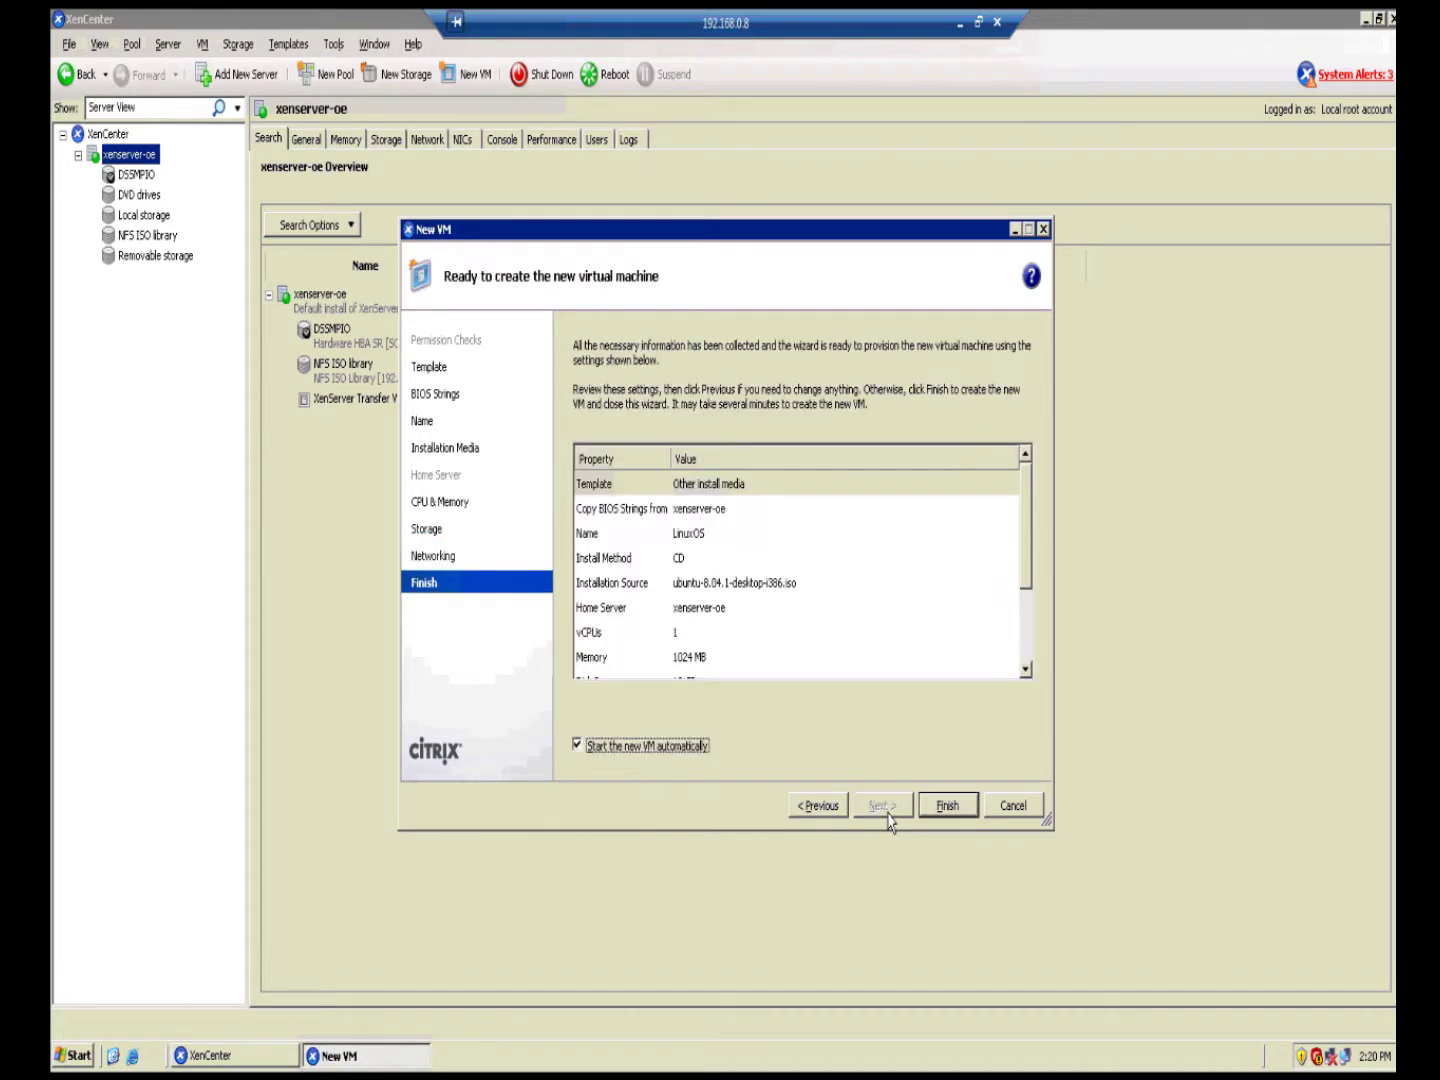
{"action": "left_click", "coordinate": [950, 808]}
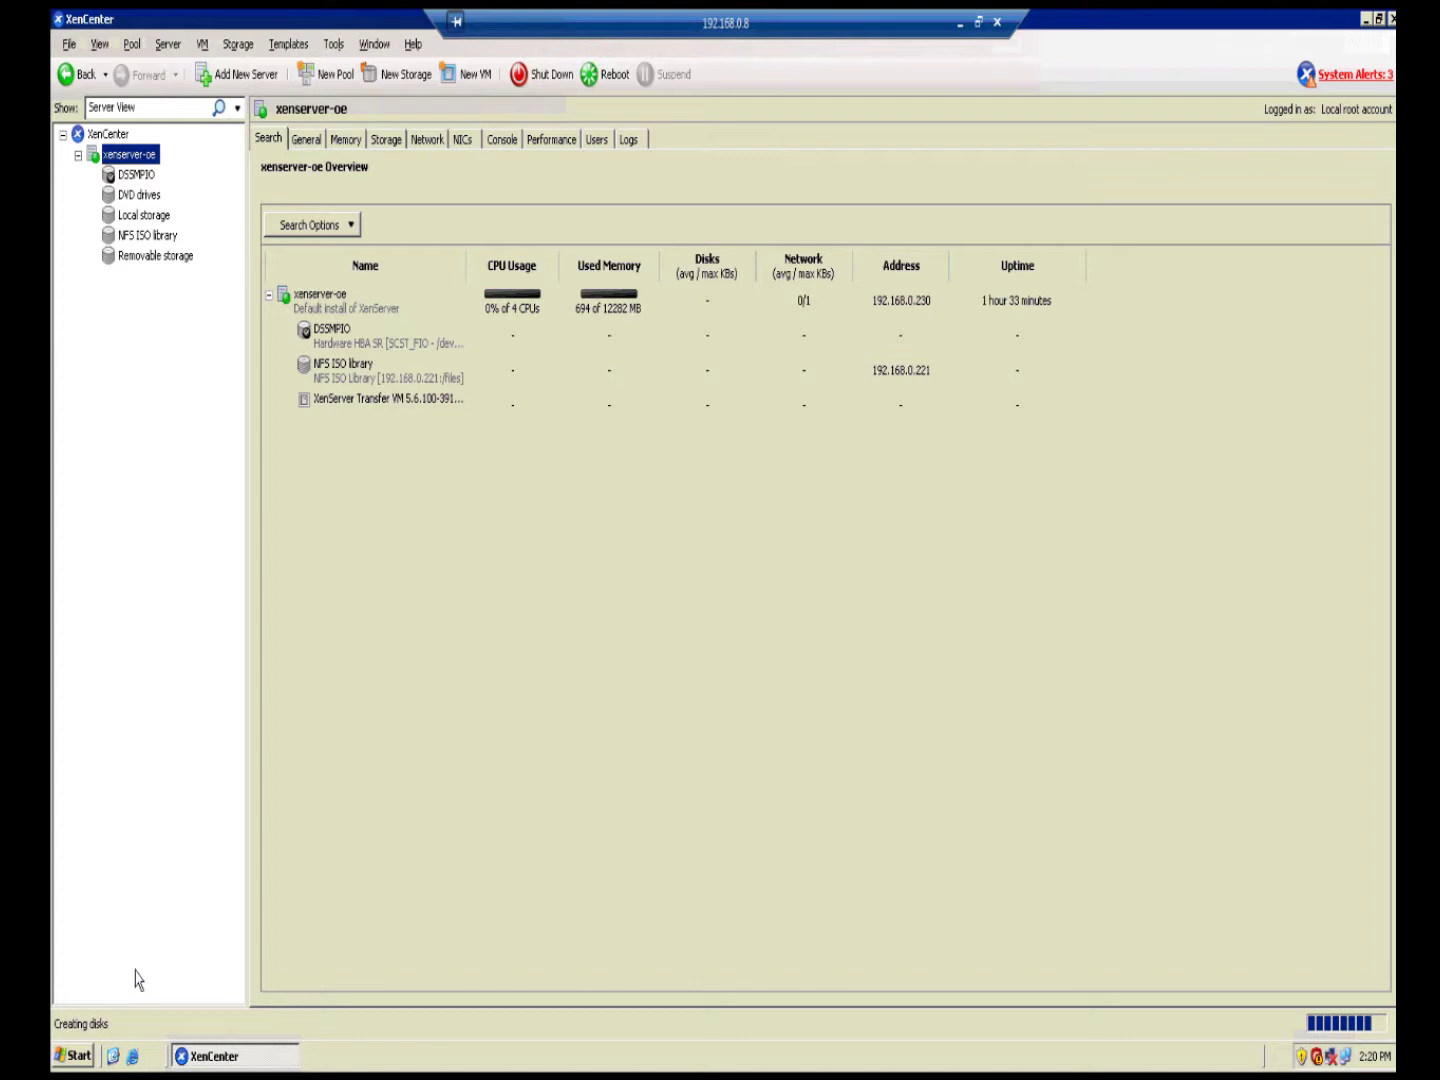
Step: Open the LinuxOS console and boot the Ubuntu disc in English, choosing Install Ubuntu
{"action": "left_click", "coordinate": [140, 178]}
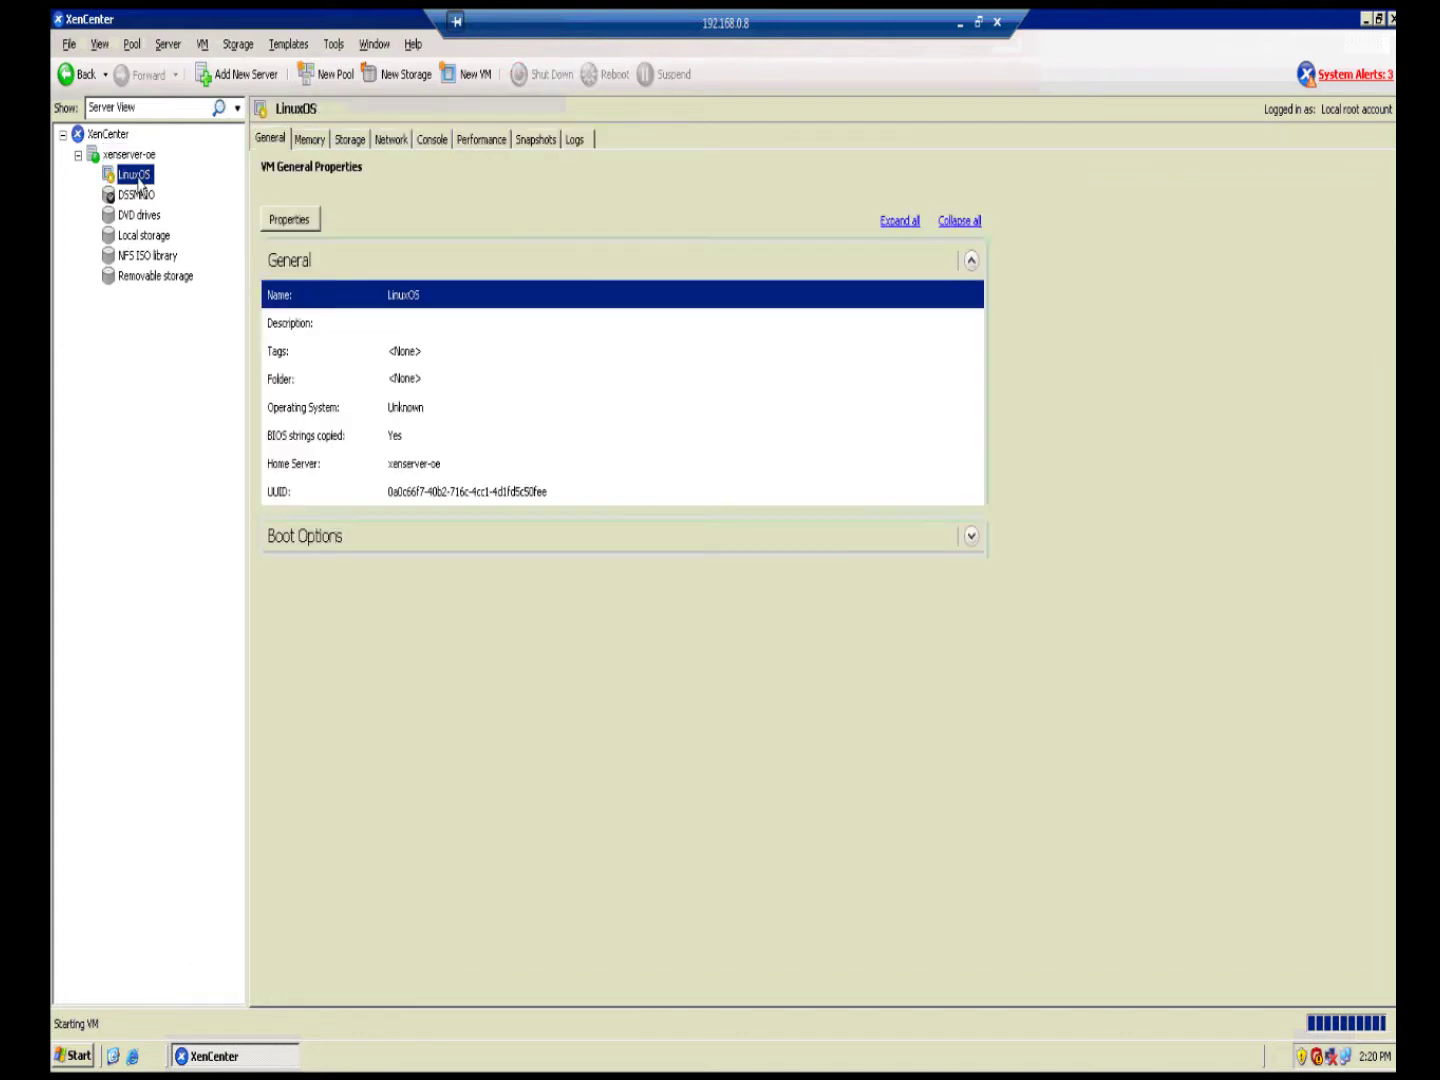
{"action": "left_click", "coordinate": [443, 148]}
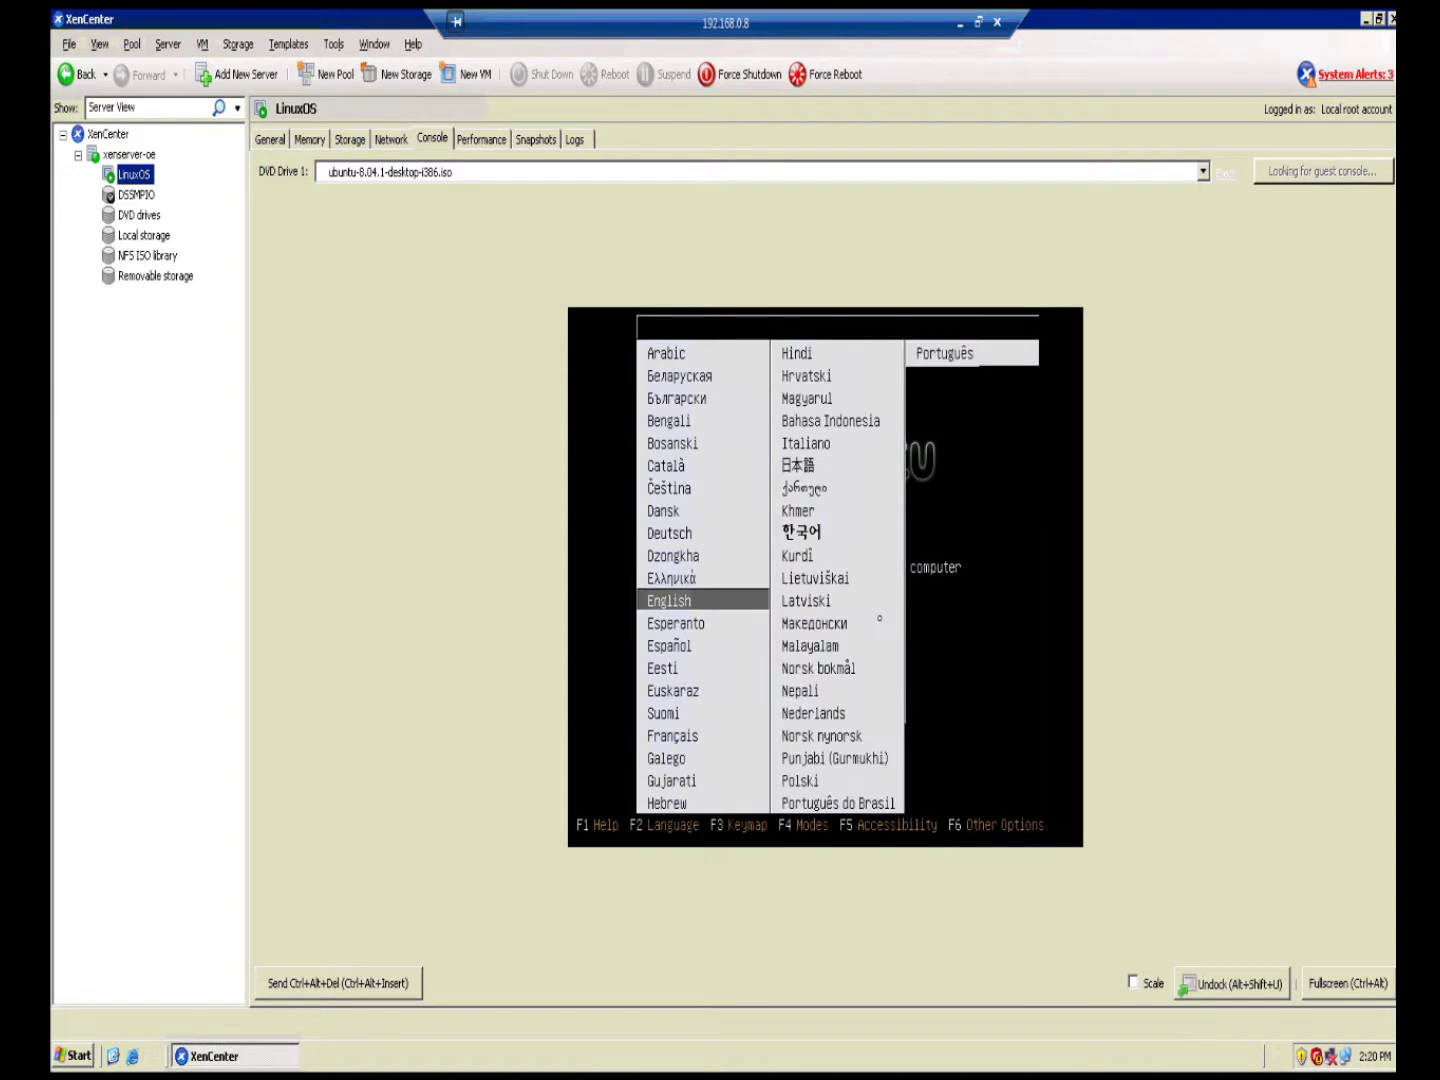
{"action": "key", "text": "Return"}
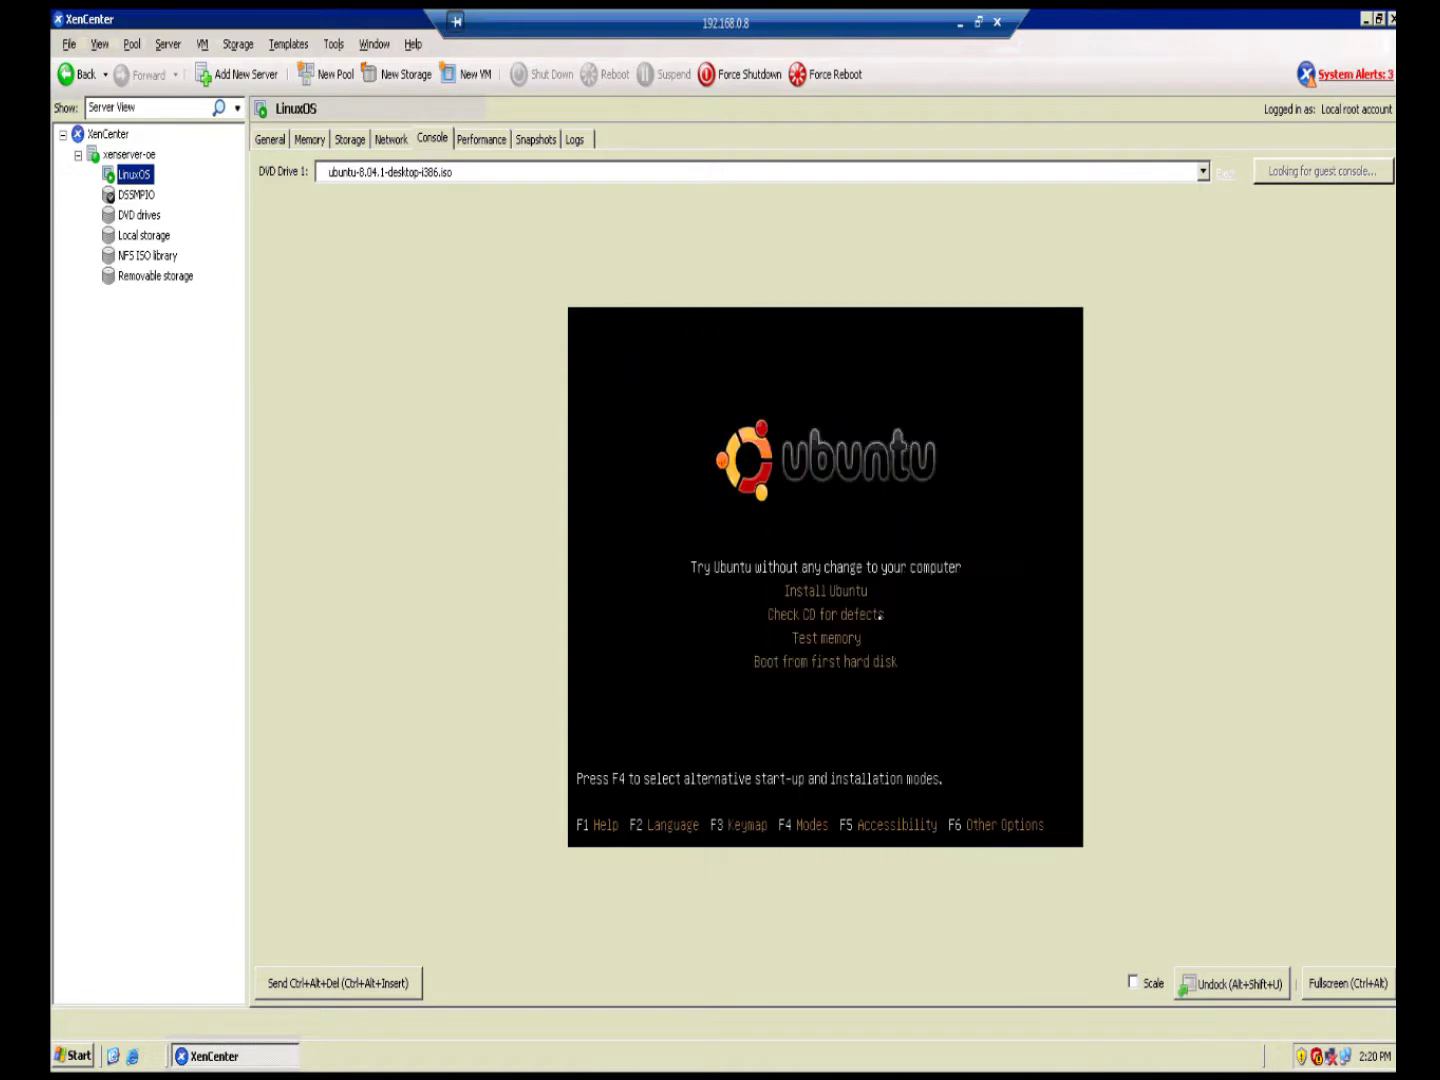
{"action": "key", "text": "Down"}
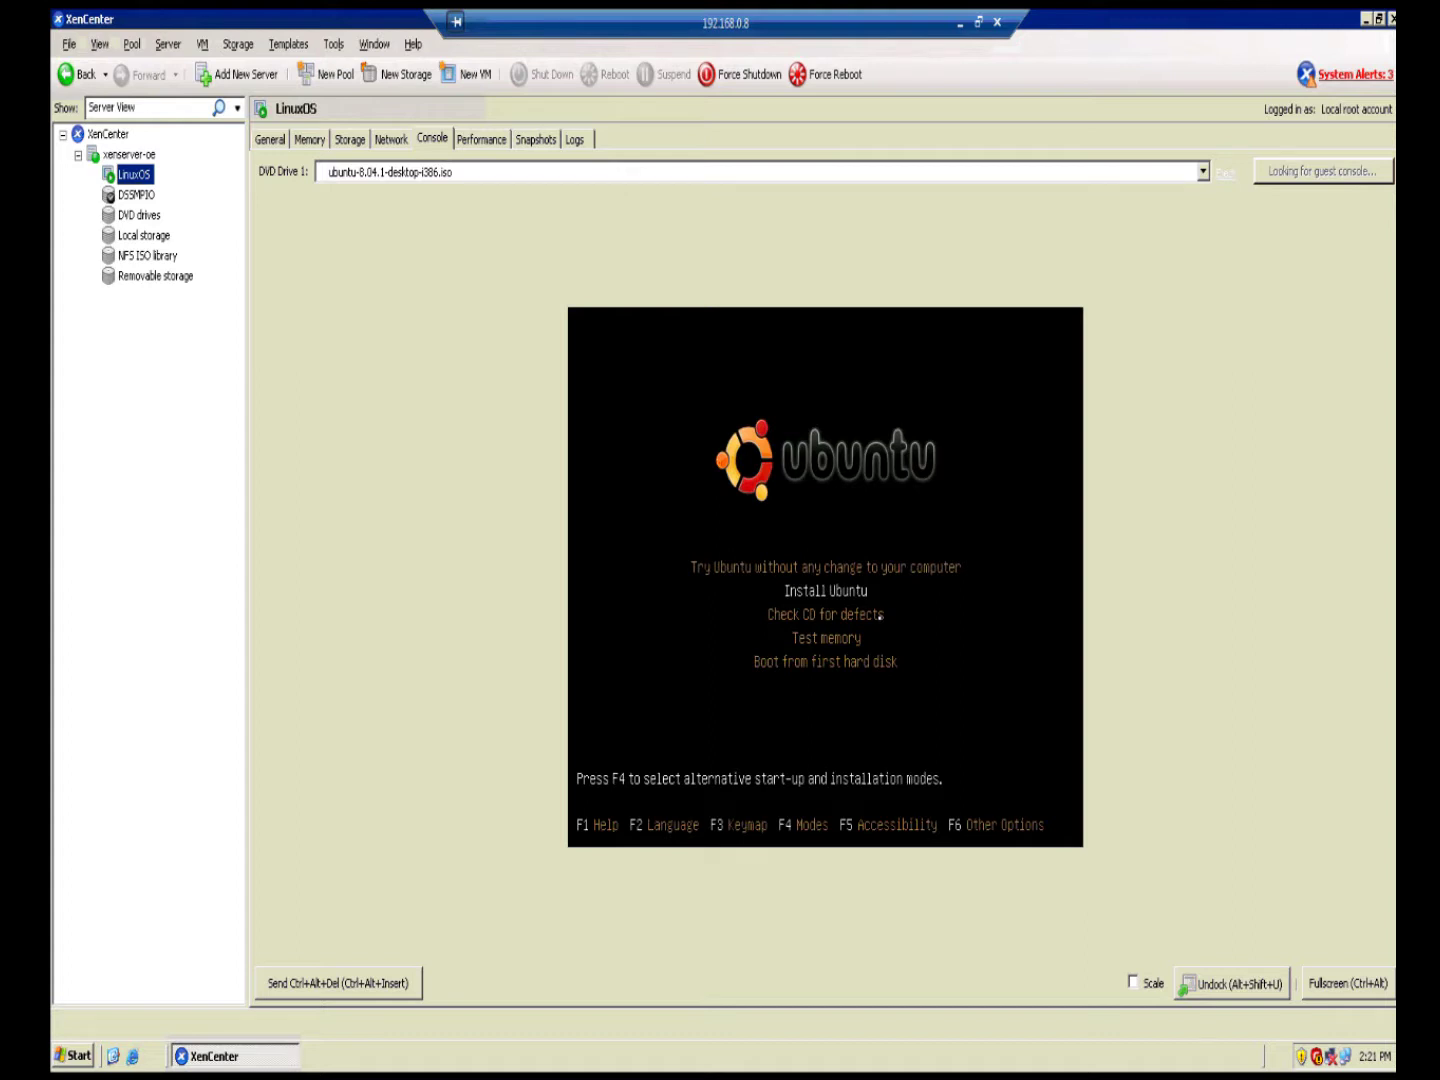
{"action": "key", "text": "Return"}
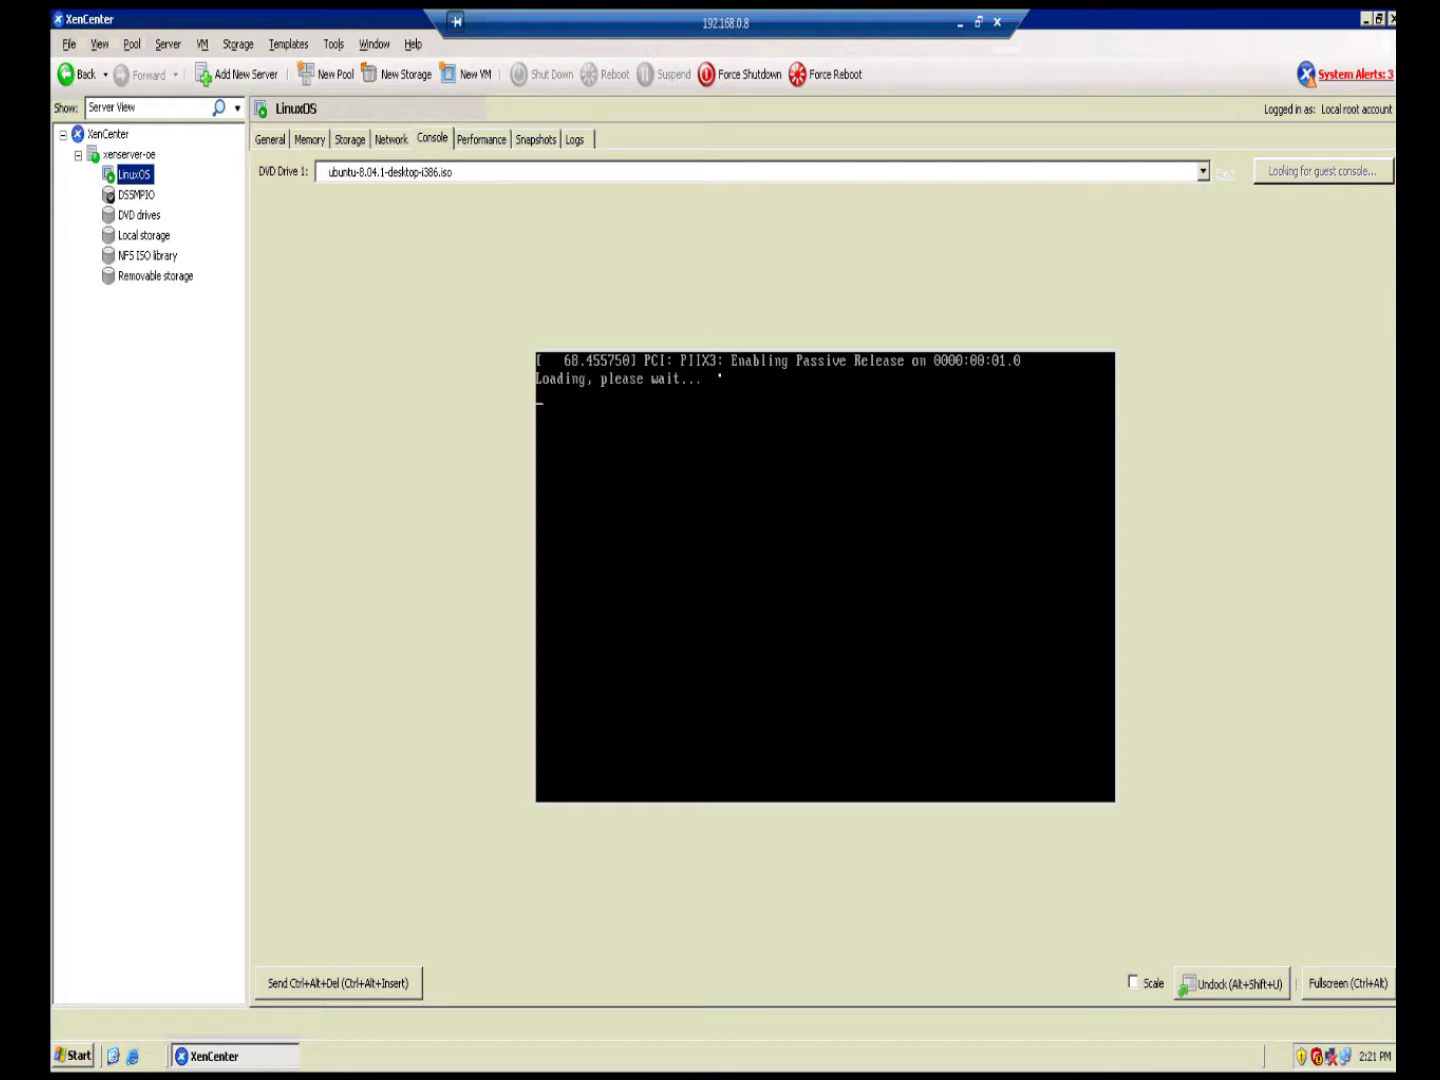
Step: Return the LinuxOS console to the XenCenter window, keeping ubuntu-8.04.1-desktop-i386.iso in DVD Drive 1
{"action": "key", "text": "ctrl+alt"}
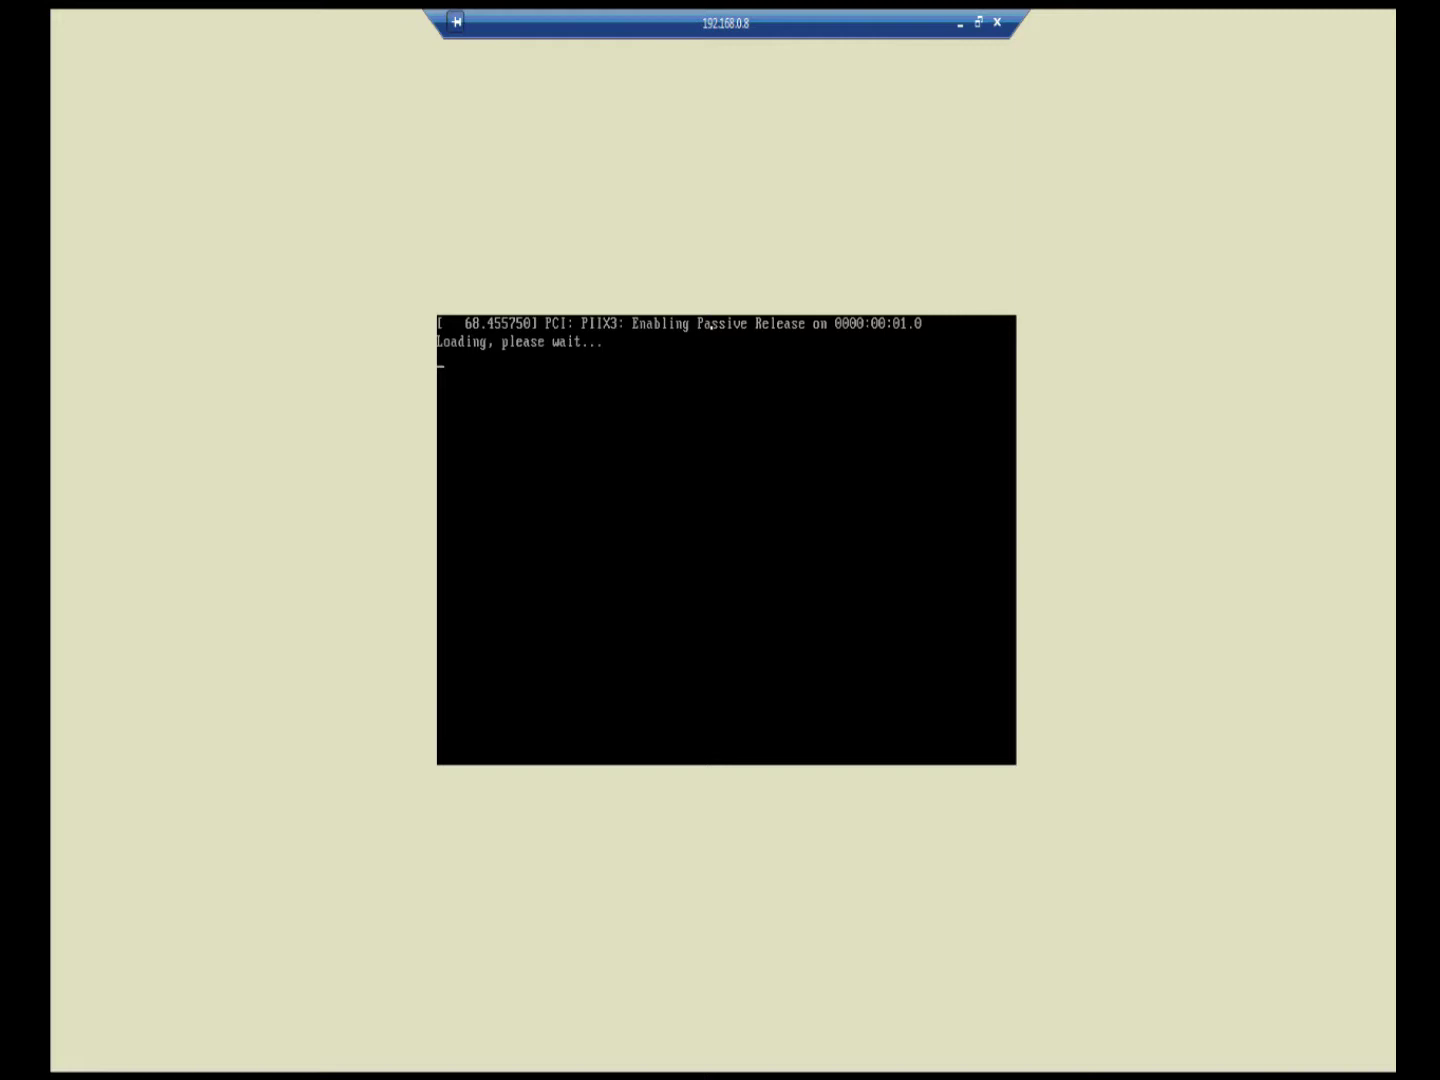
{"action": "key", "text": "ctrl+alt"}
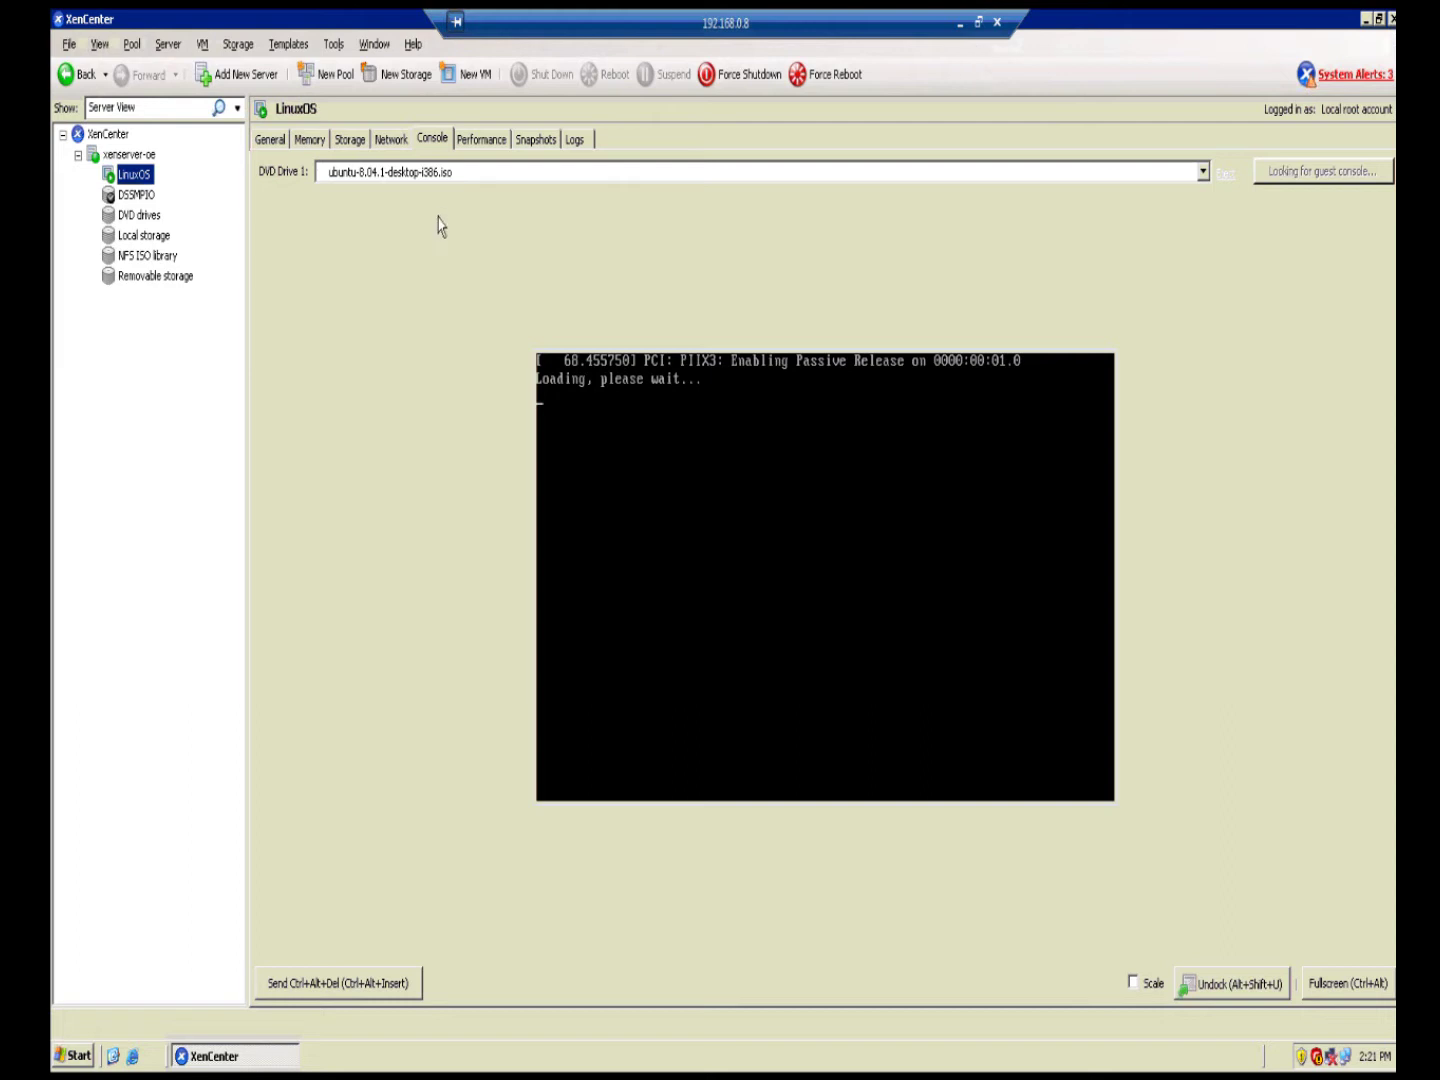
{"action": "left_click", "coordinate": [340, 172]}
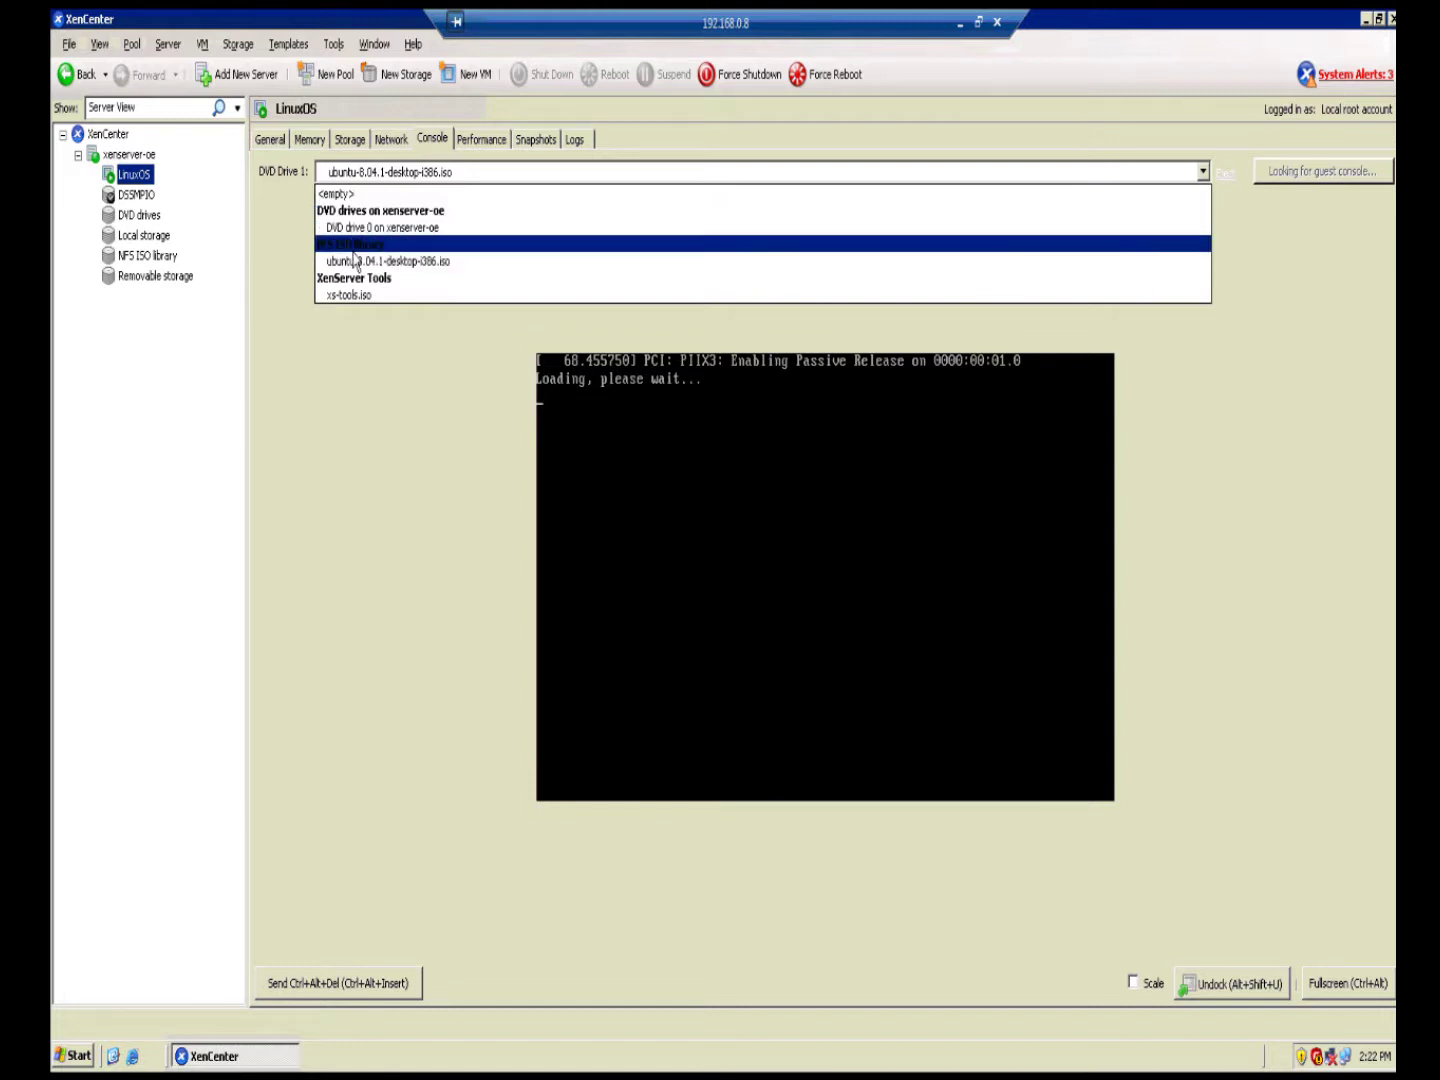
{"action": "left_click", "coordinate": [354, 260]}
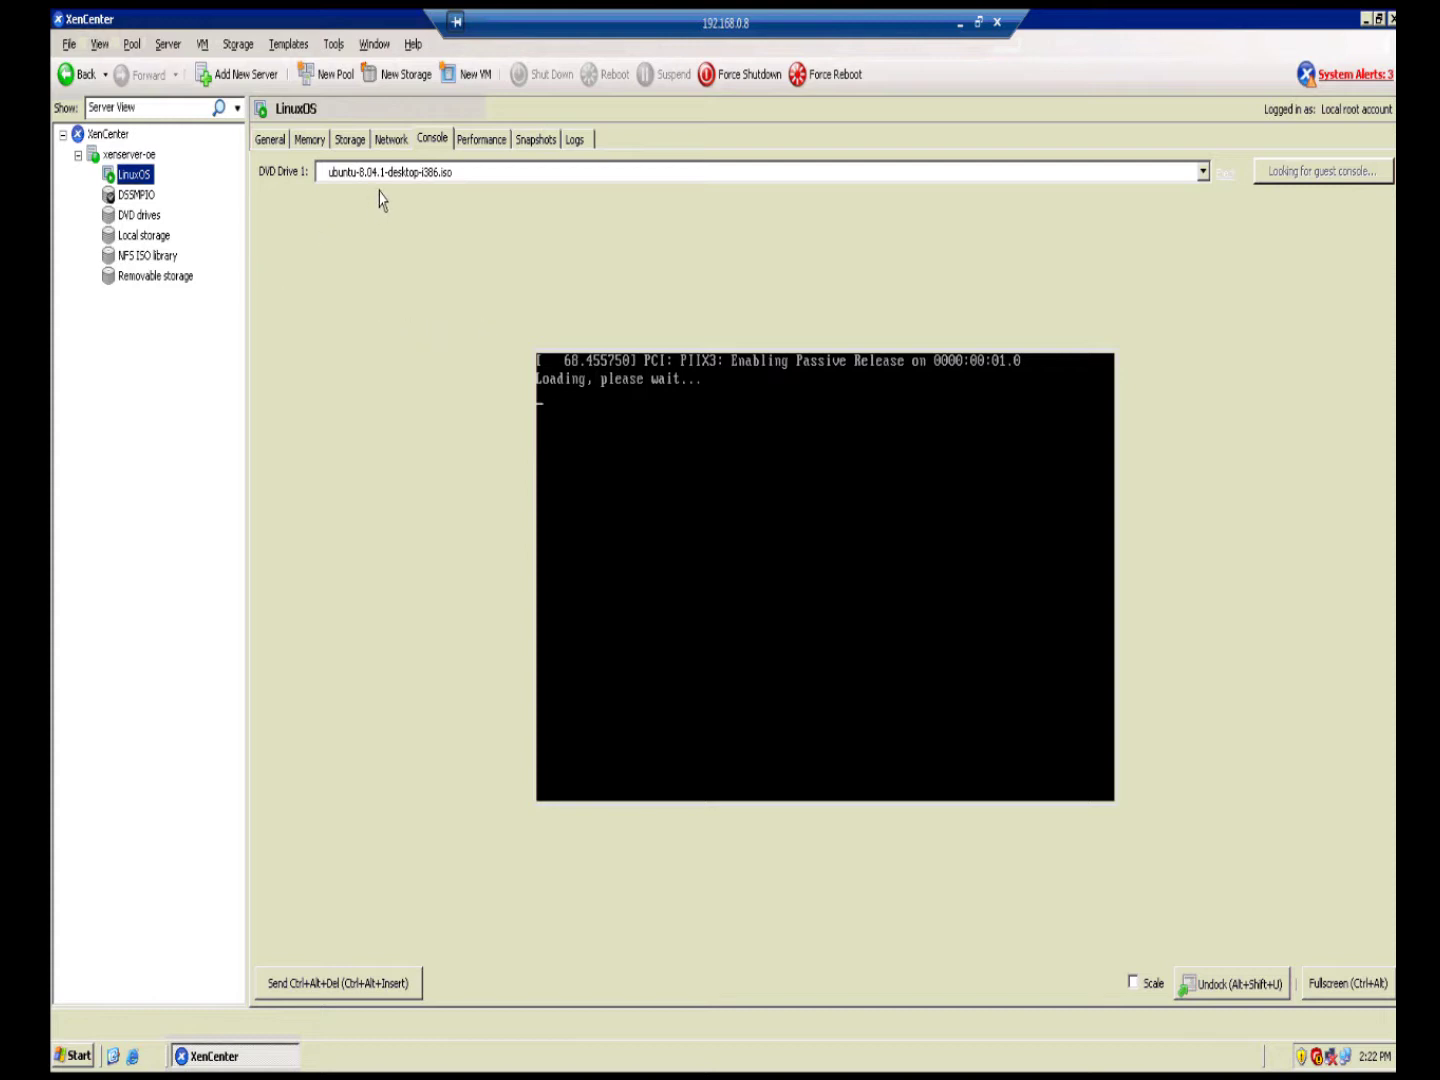
Step: Force LinuxOS to shut down, then review its general properties and virtual disks
{"action": "right_click", "coordinate": [156, 184]}
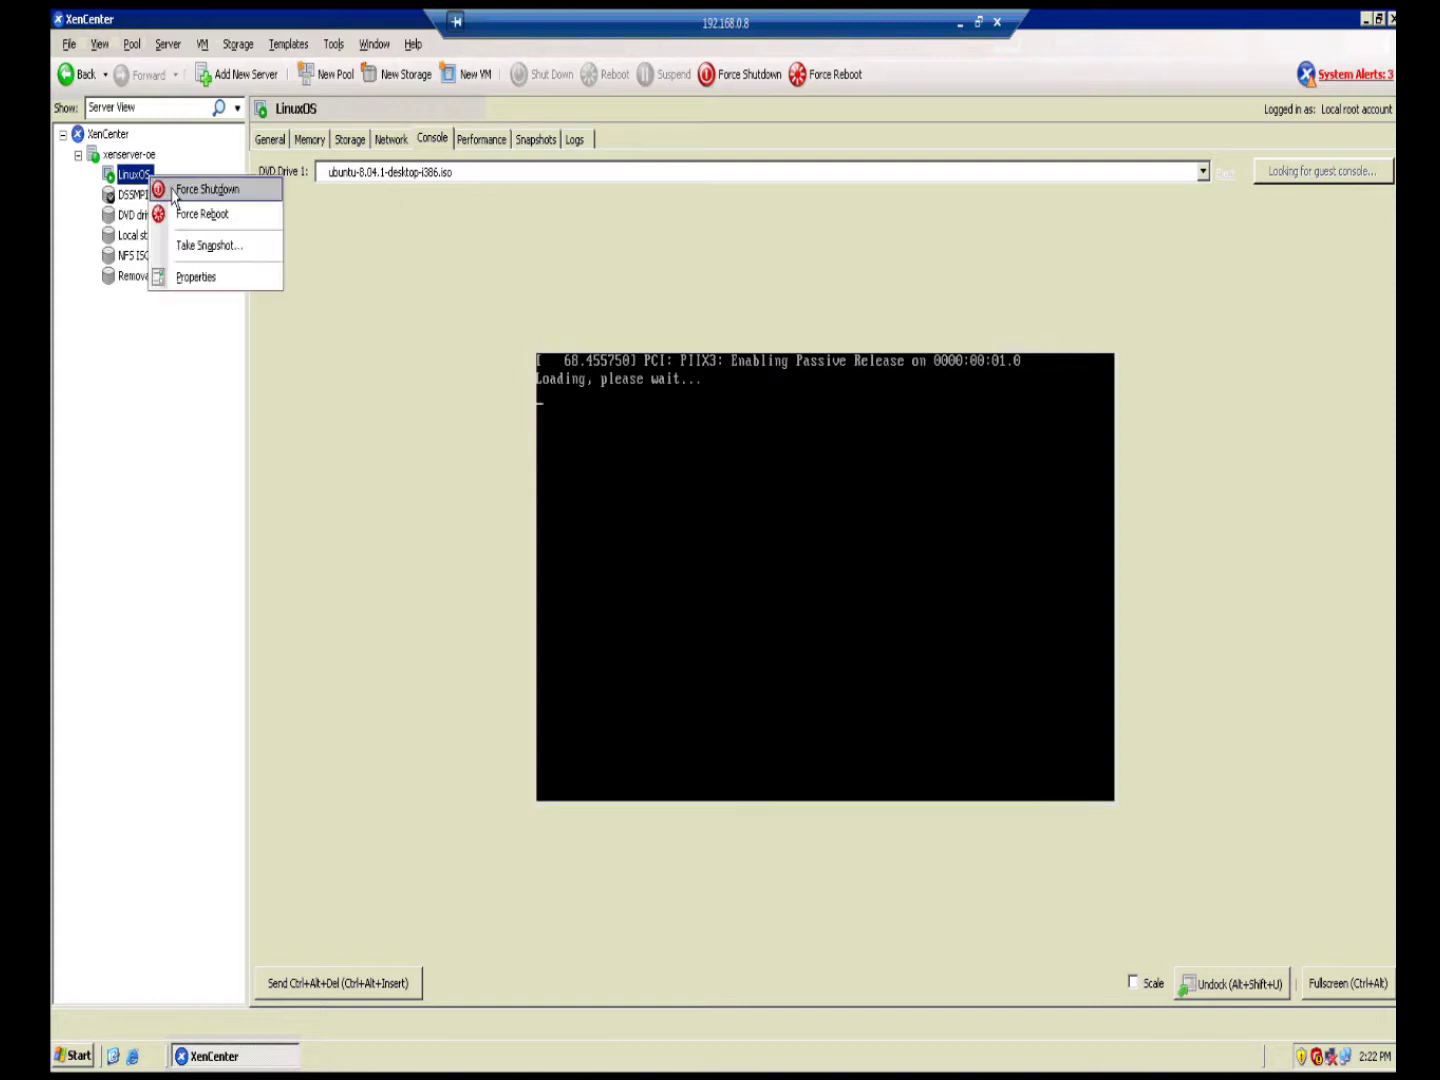
{"action": "left_click", "coordinate": [193, 199]}
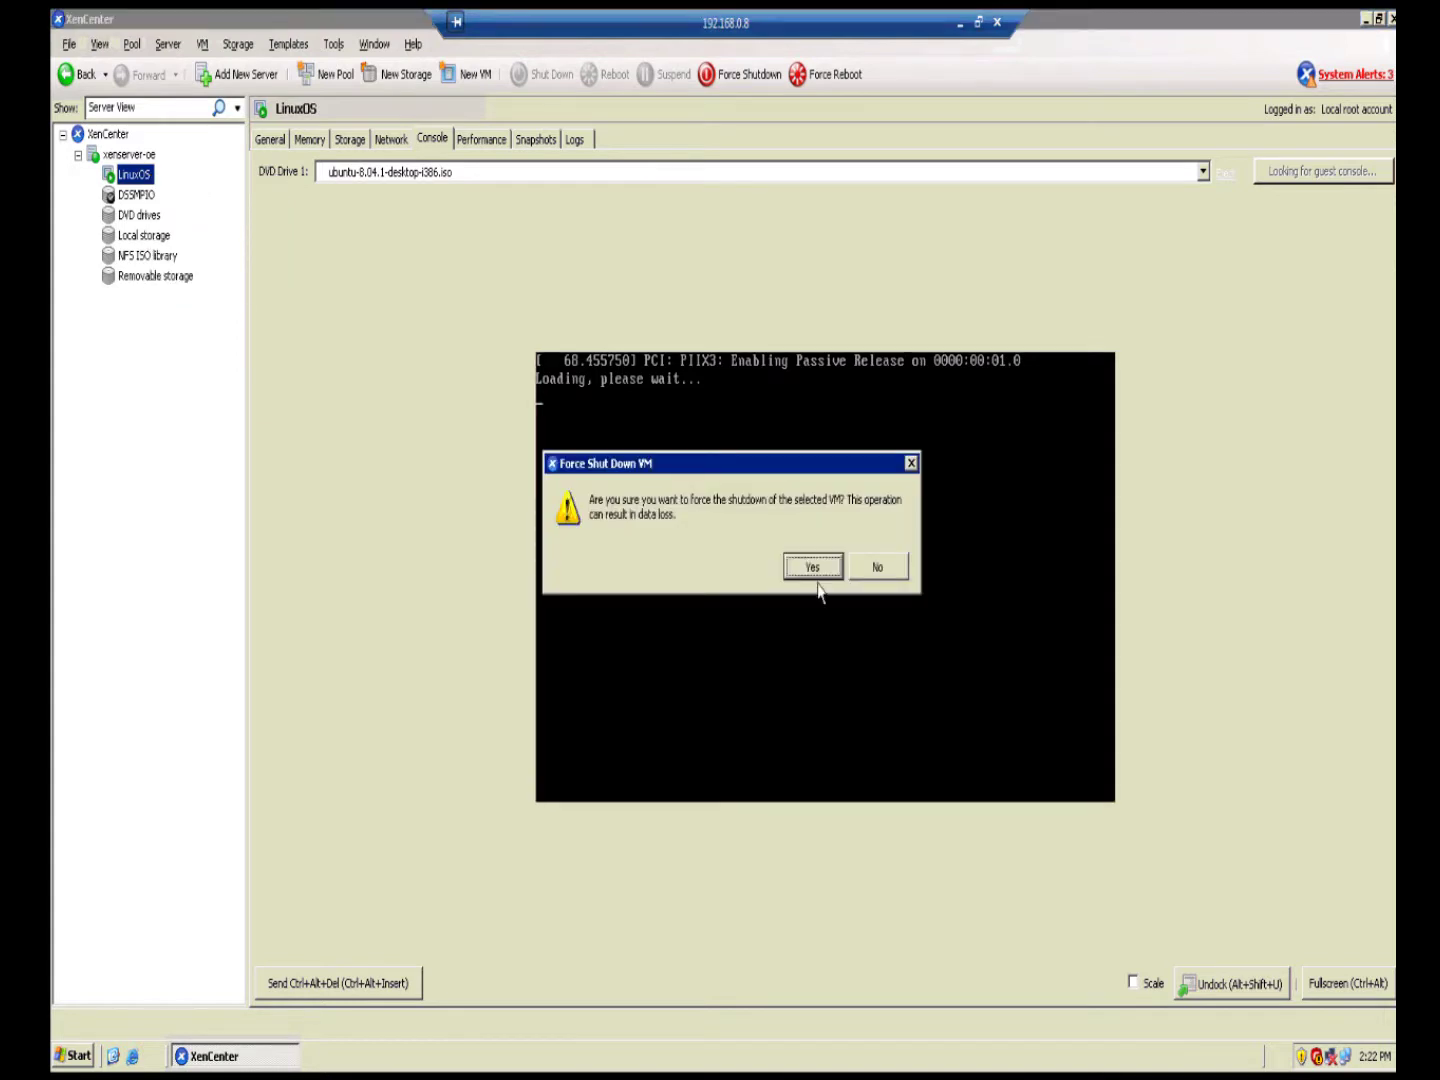
{"action": "left_click", "coordinate": [817, 569]}
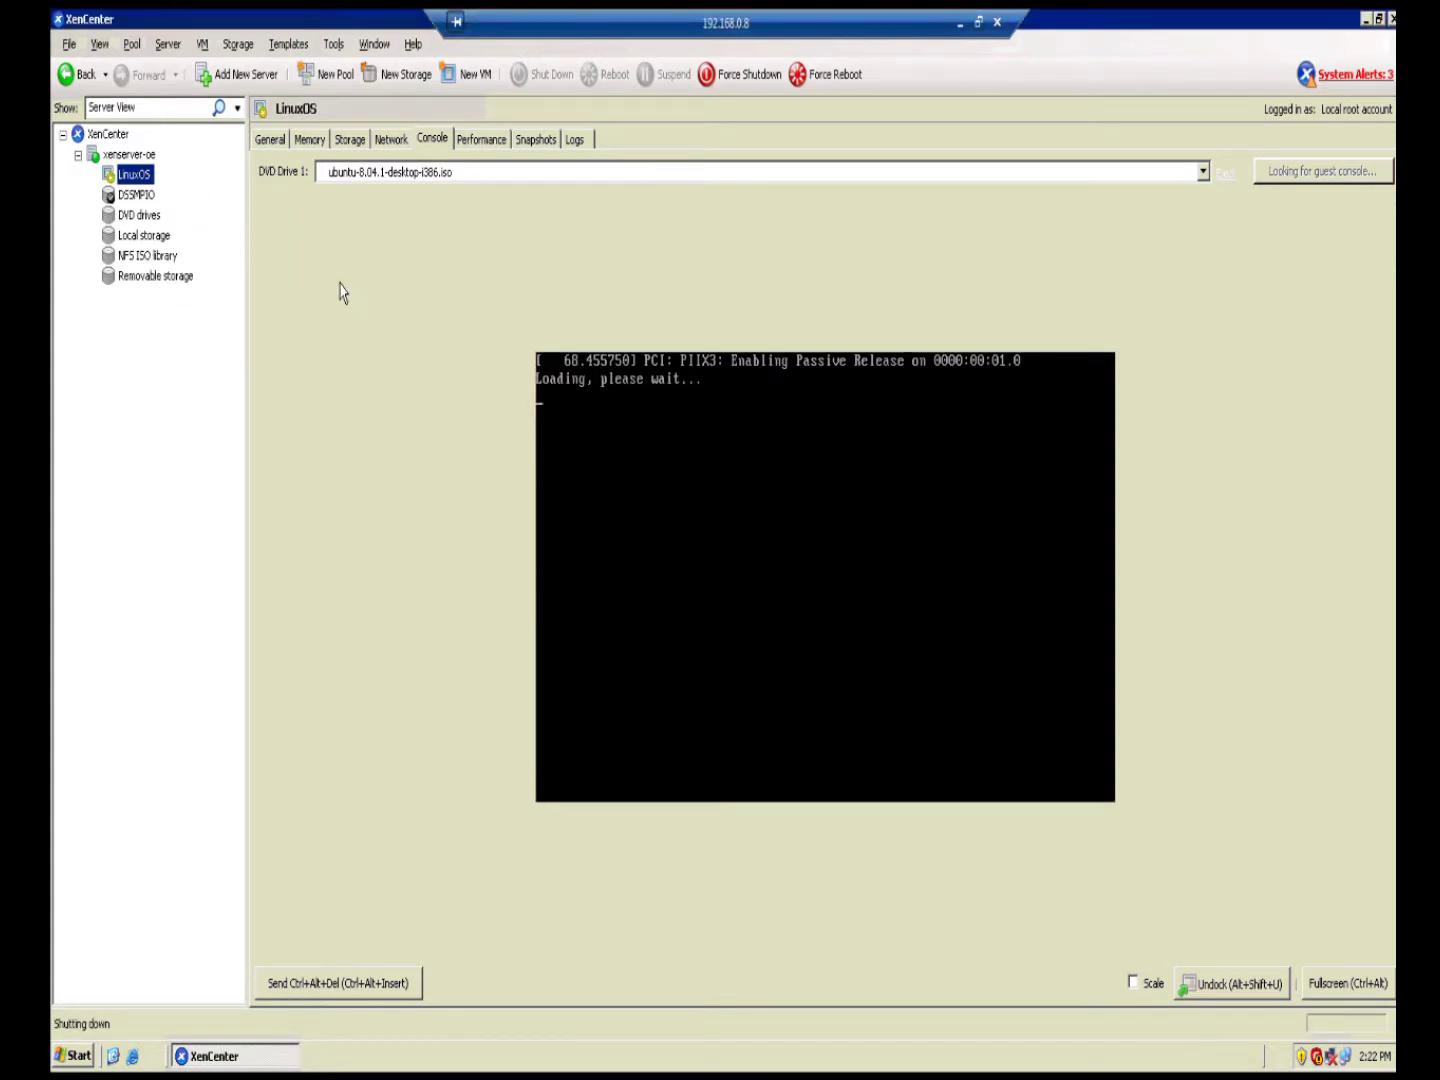
{"action": "left_click", "coordinate": [268, 142]}
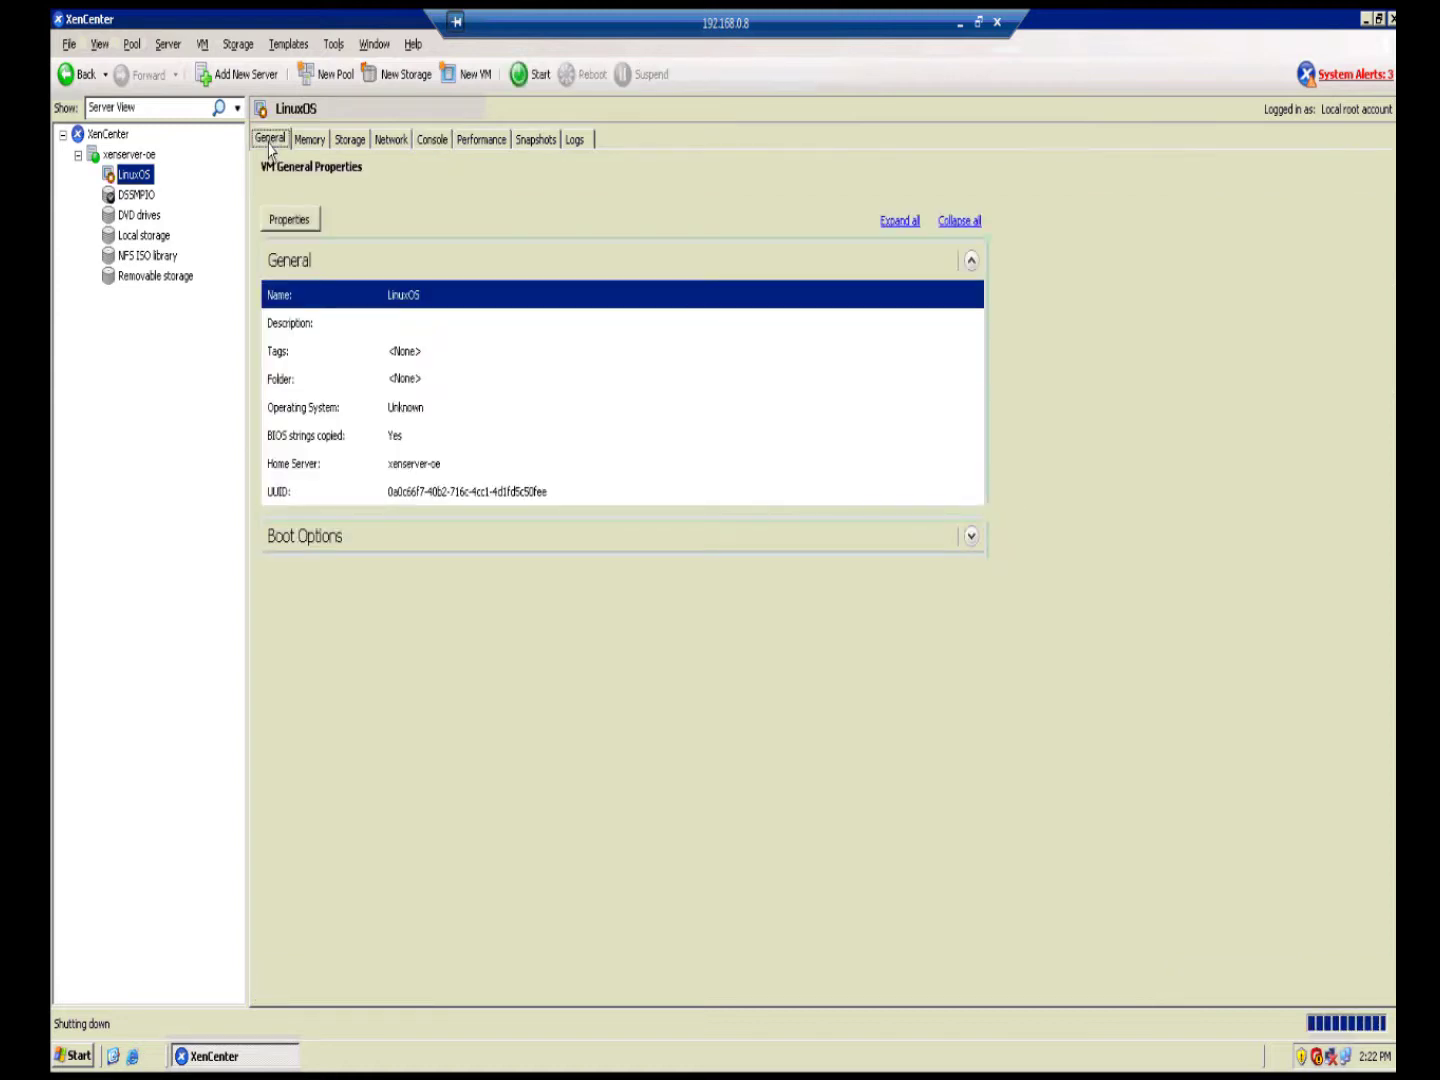
{"action": "left_click", "coordinate": [350, 139]}
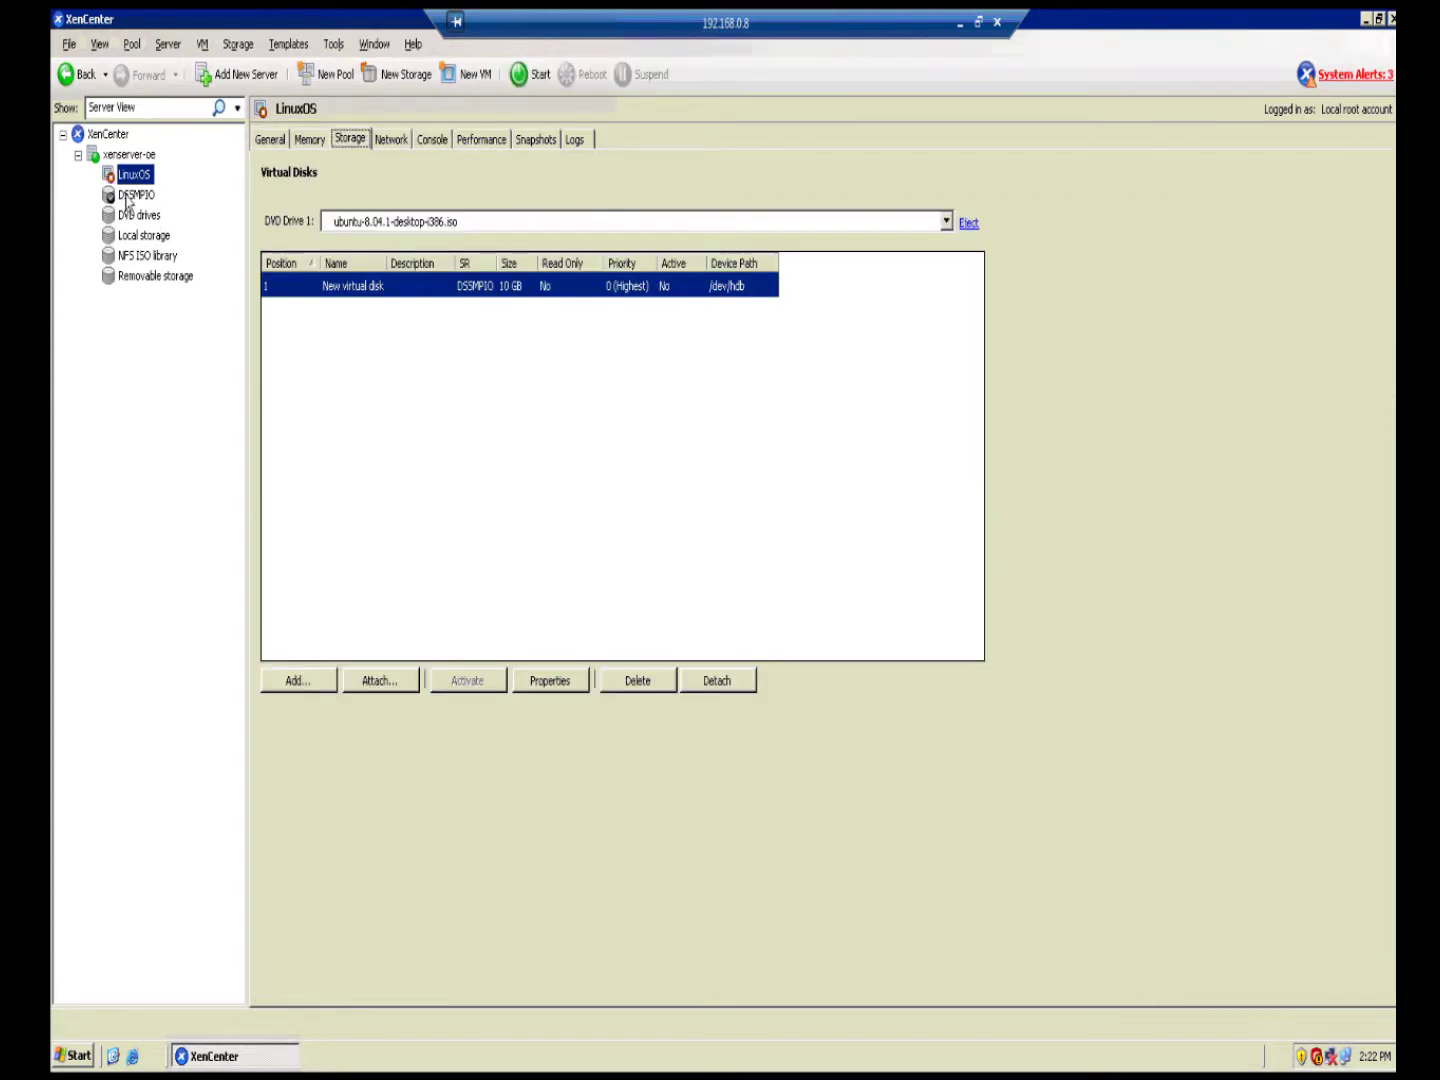
Step: In LinuxOS properties, enable Auto-start on server boot, keeping general-use optimisation, and save
{"action": "right_click", "coordinate": [131, 177]}
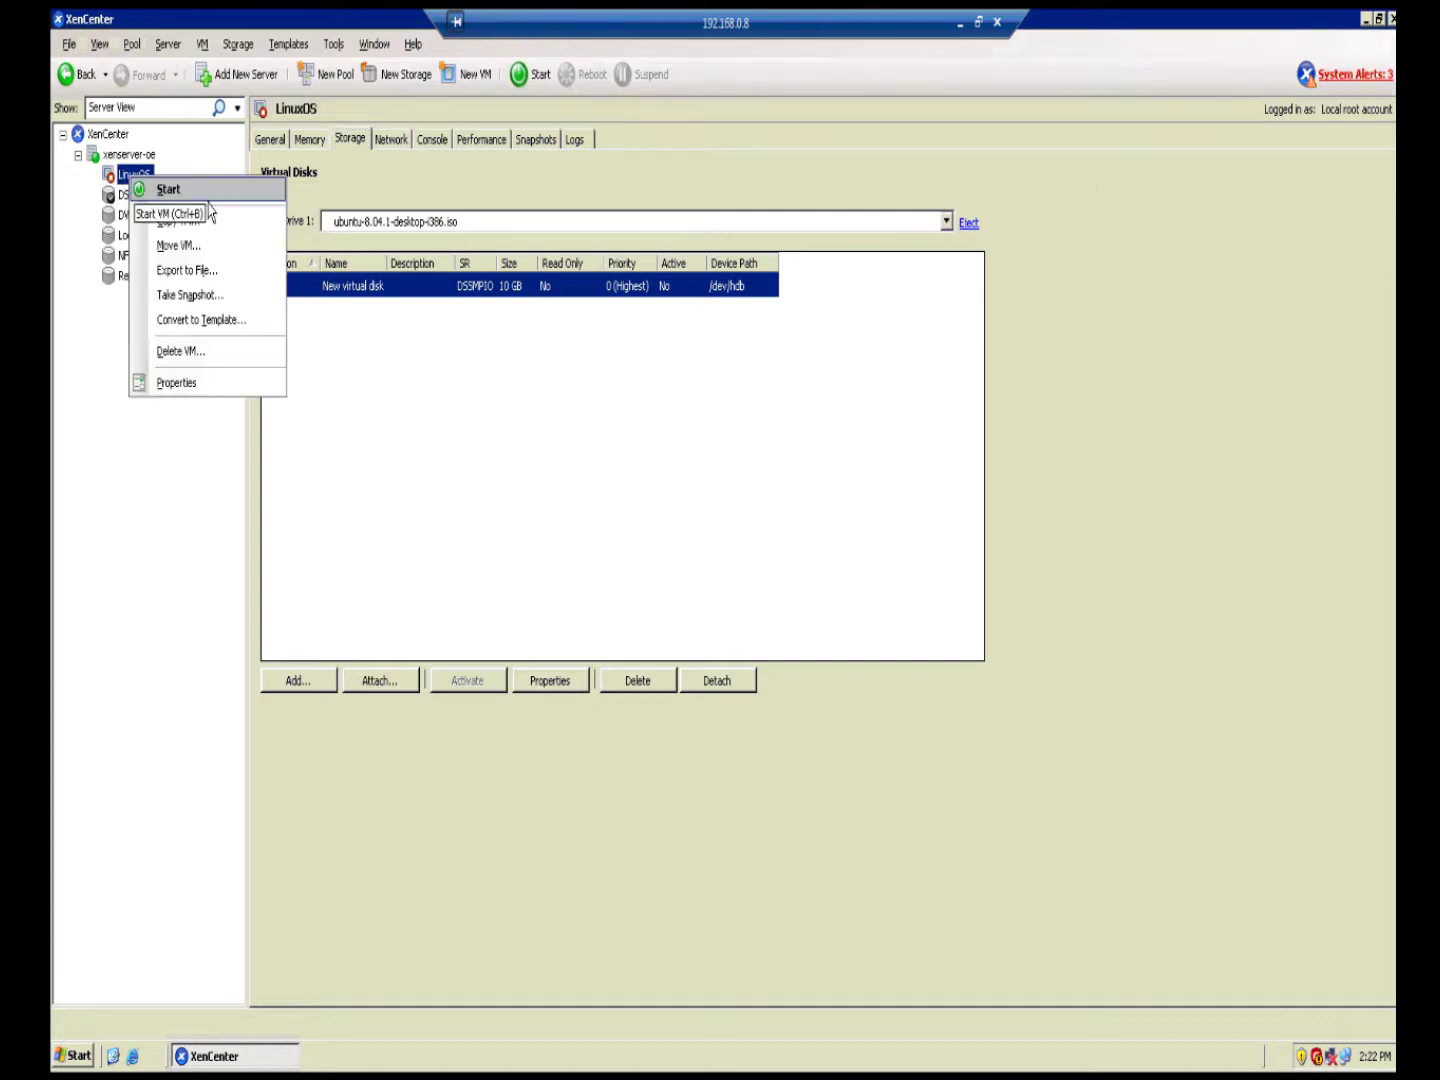
{"action": "left_click", "coordinate": [198, 388]}
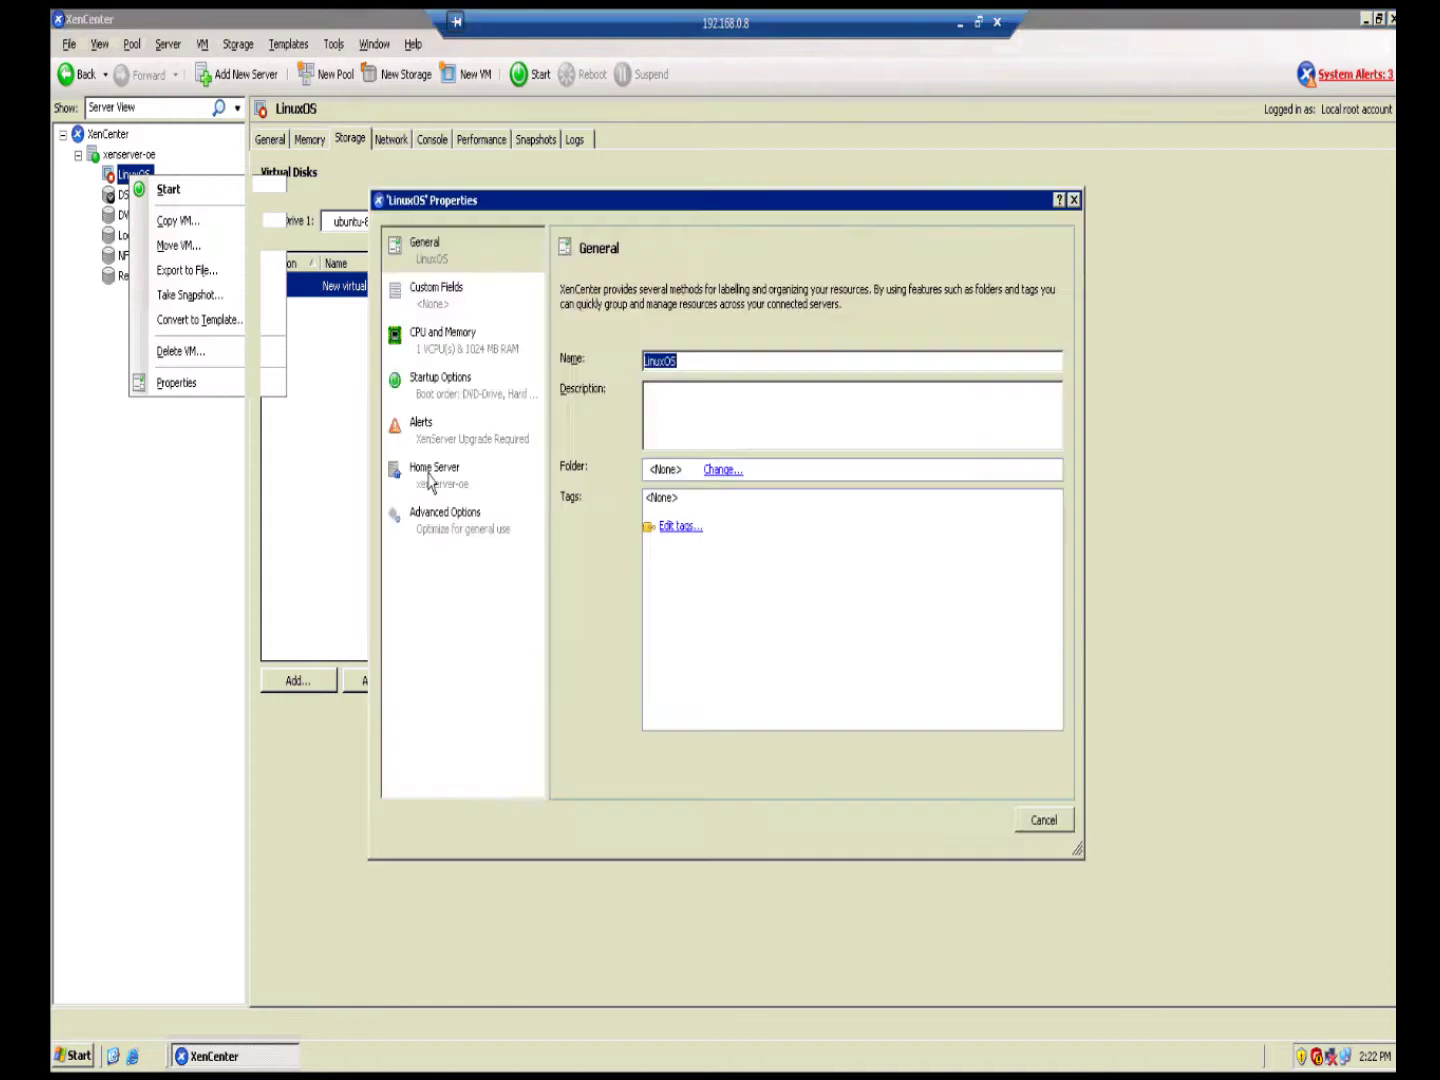
{"action": "left_click", "coordinate": [445, 517]}
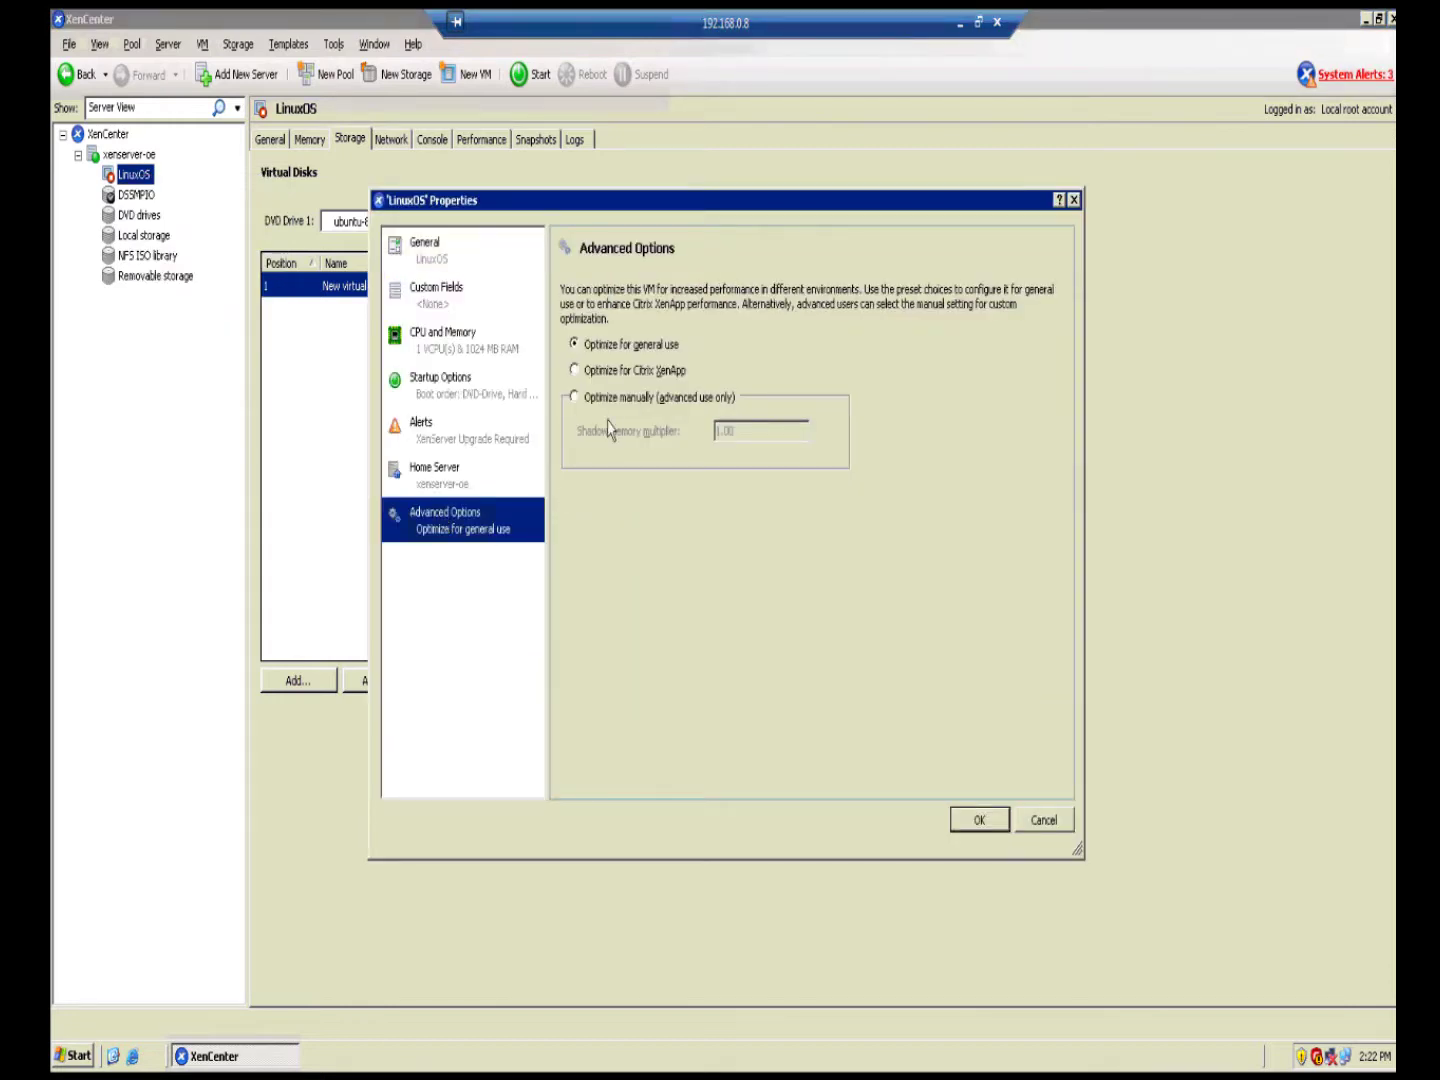
{"action": "left_click", "coordinate": [596, 371]}
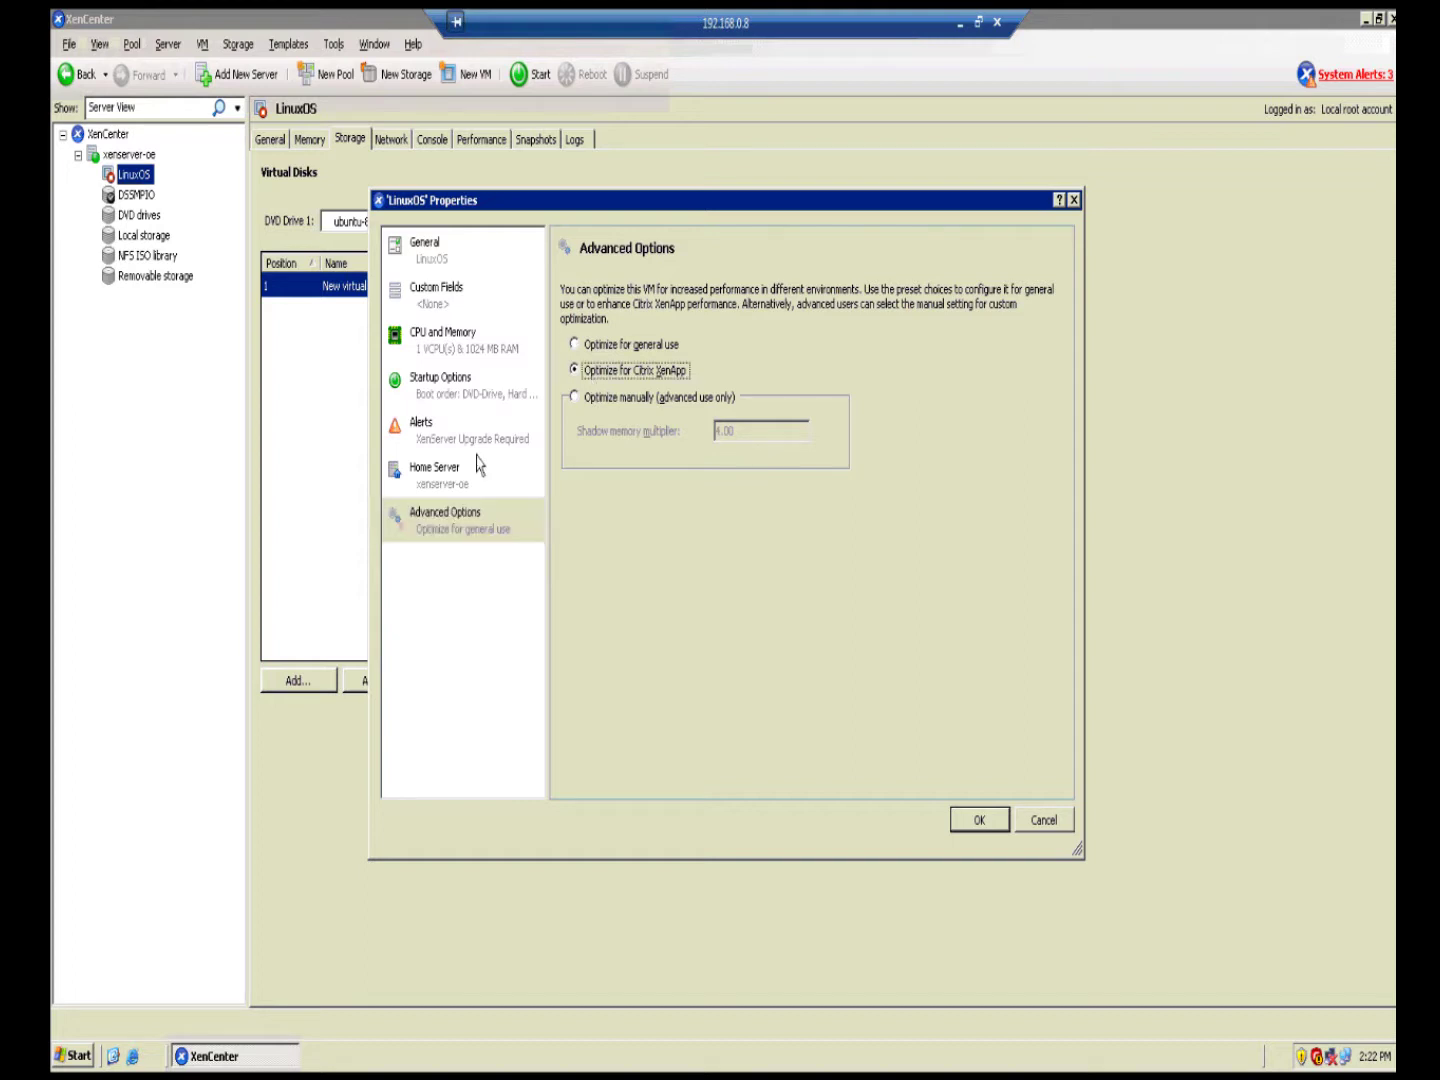
{"action": "left_click", "coordinate": [597, 348]}
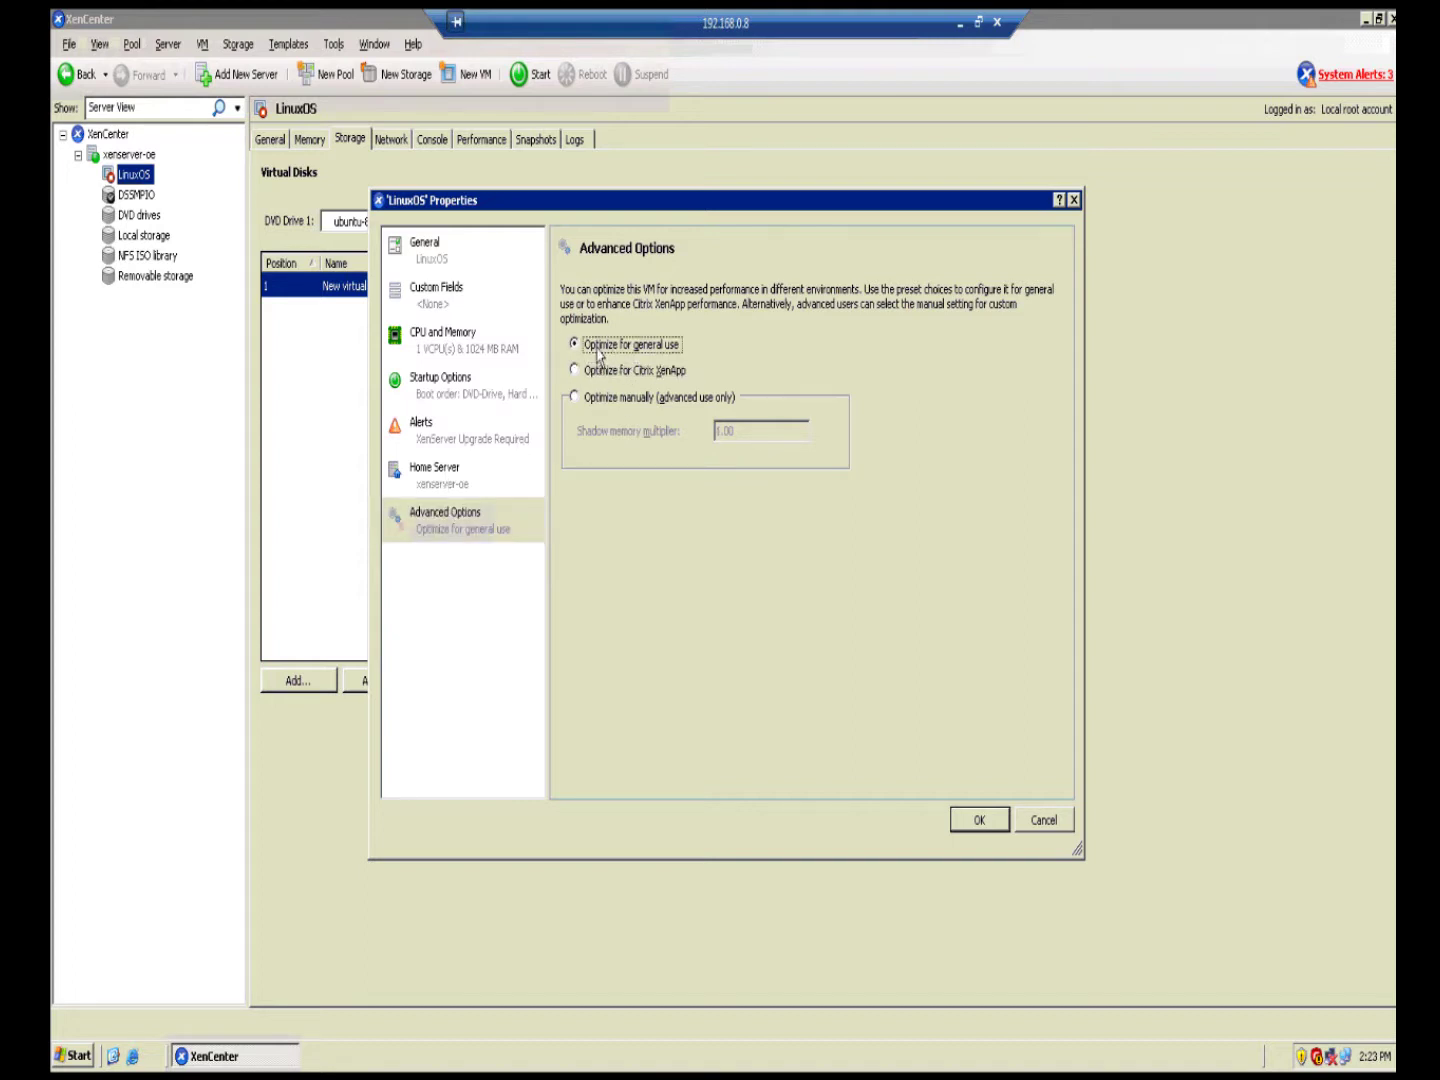
{"action": "left_click", "coordinate": [453, 485]}
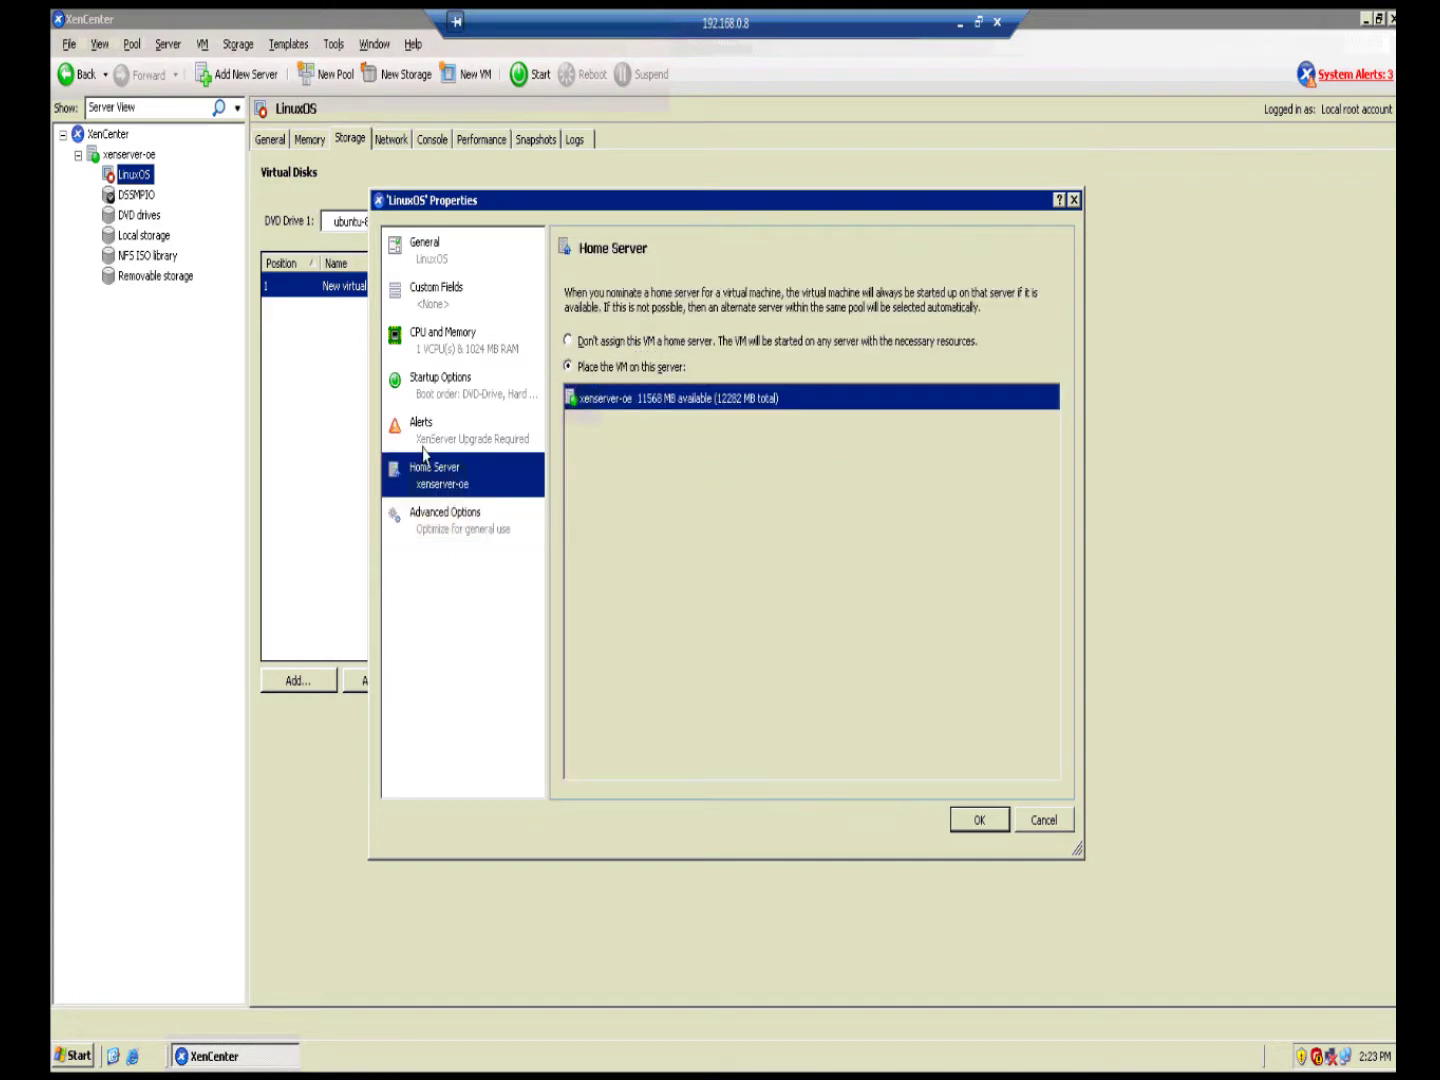
{"action": "left_click", "coordinate": [428, 393]}
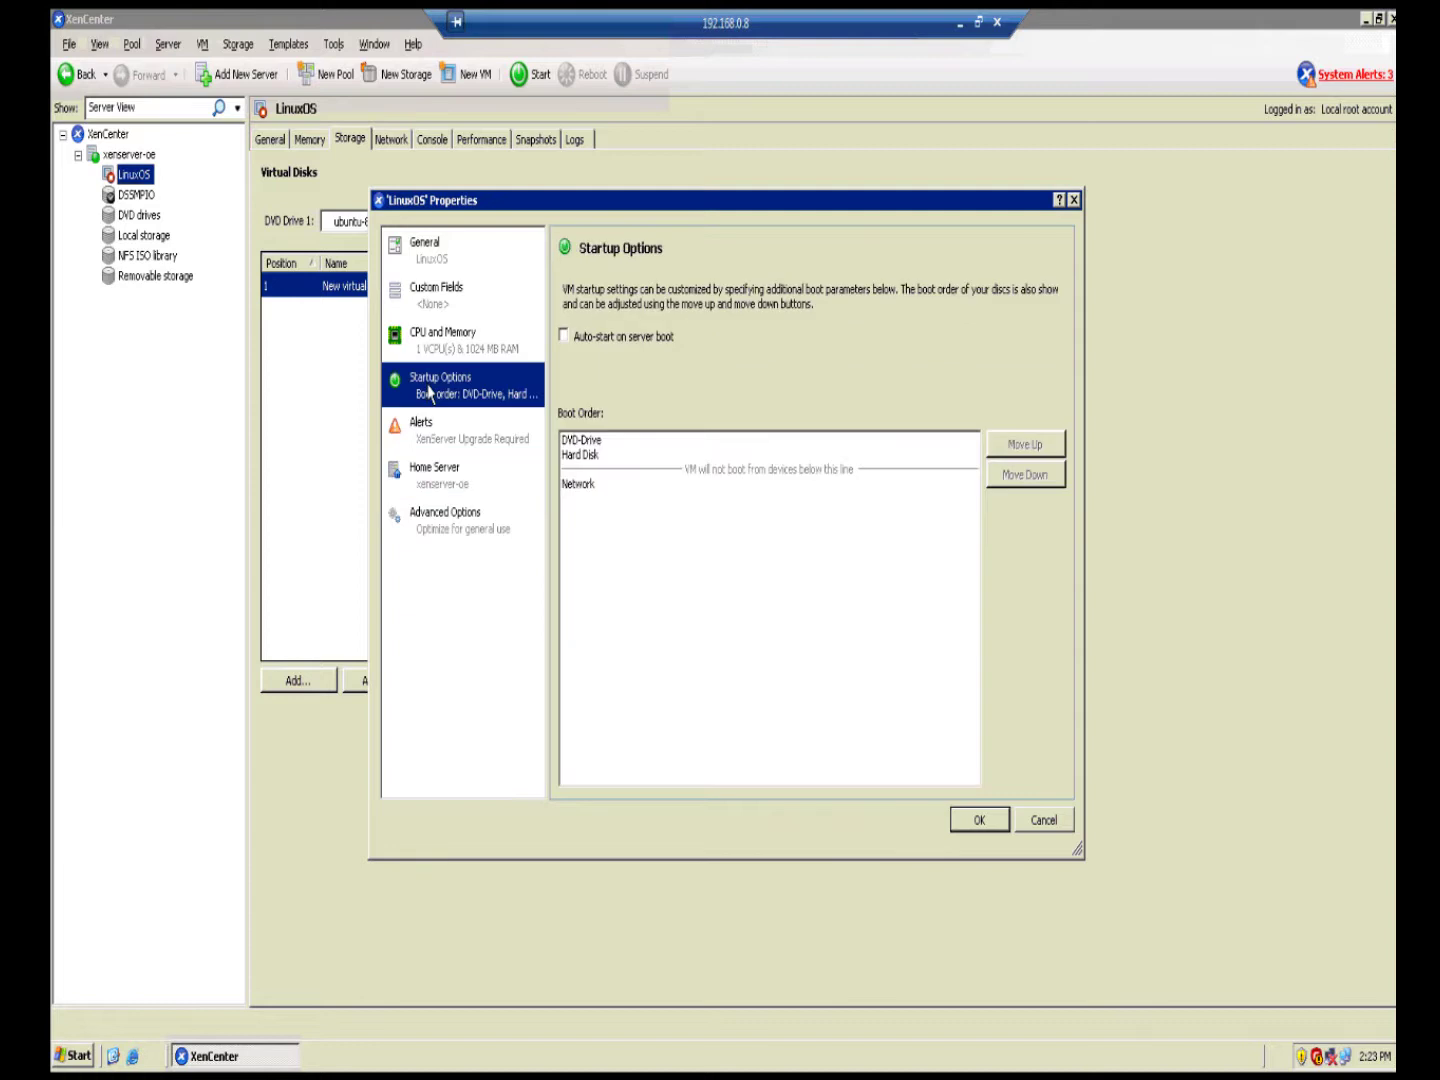
{"action": "left_click", "coordinate": [571, 341]}
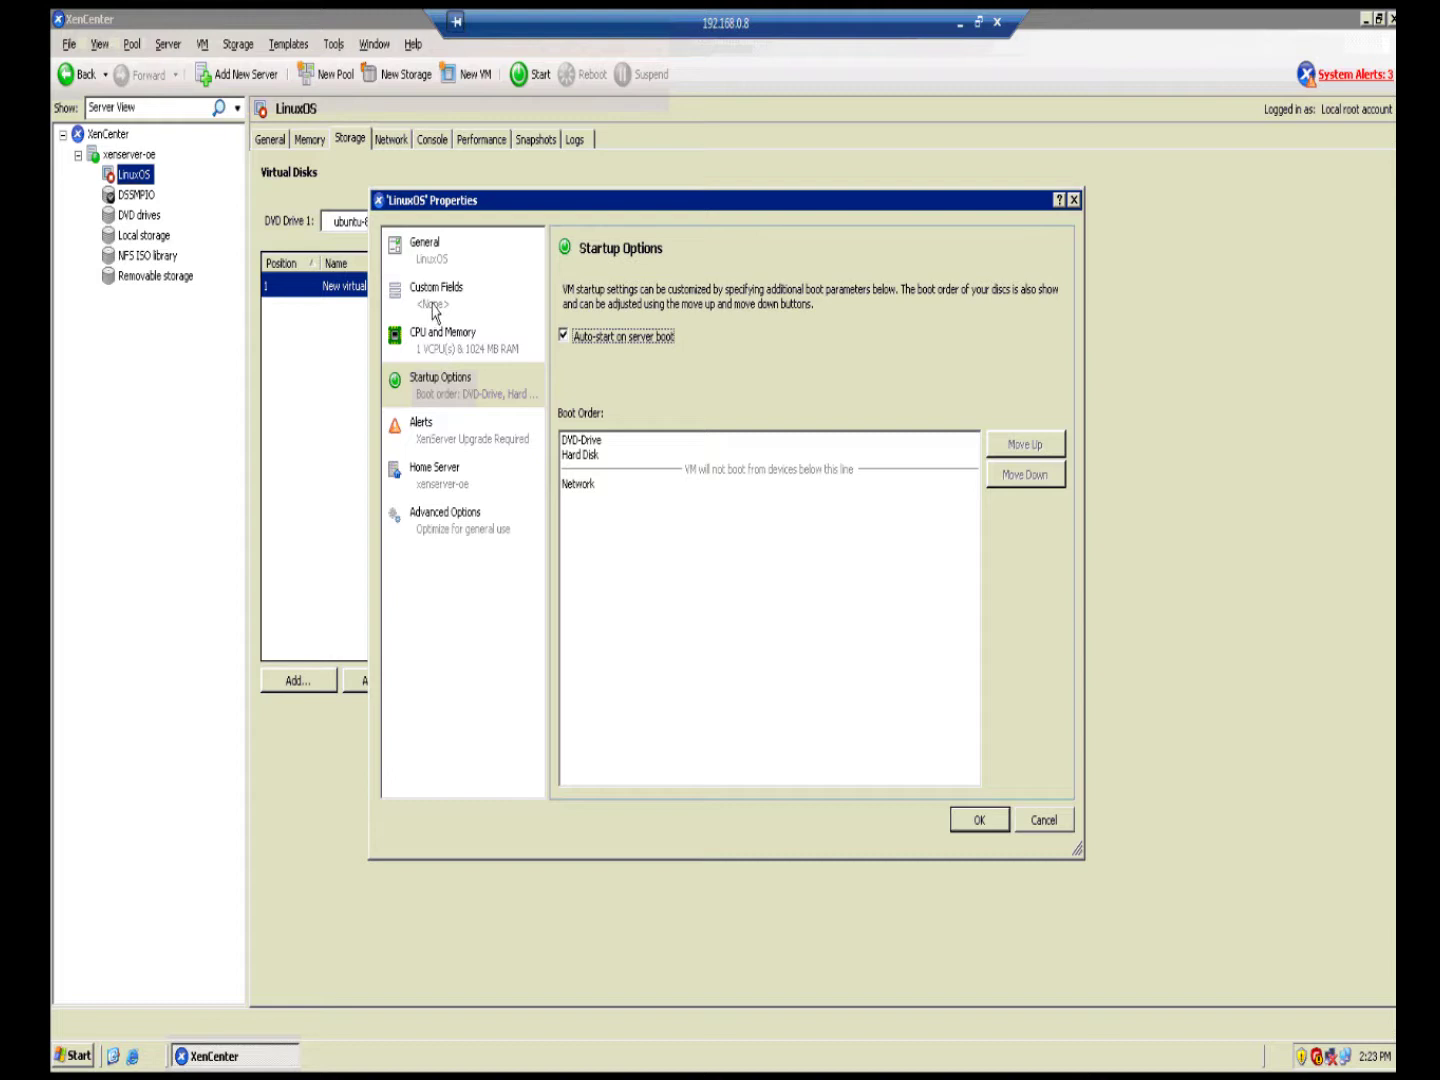
{"action": "left_click", "coordinate": [440, 345]}
{"action": "left_click", "coordinate": [436, 298]}
{"action": "left_click", "coordinate": [434, 256]}
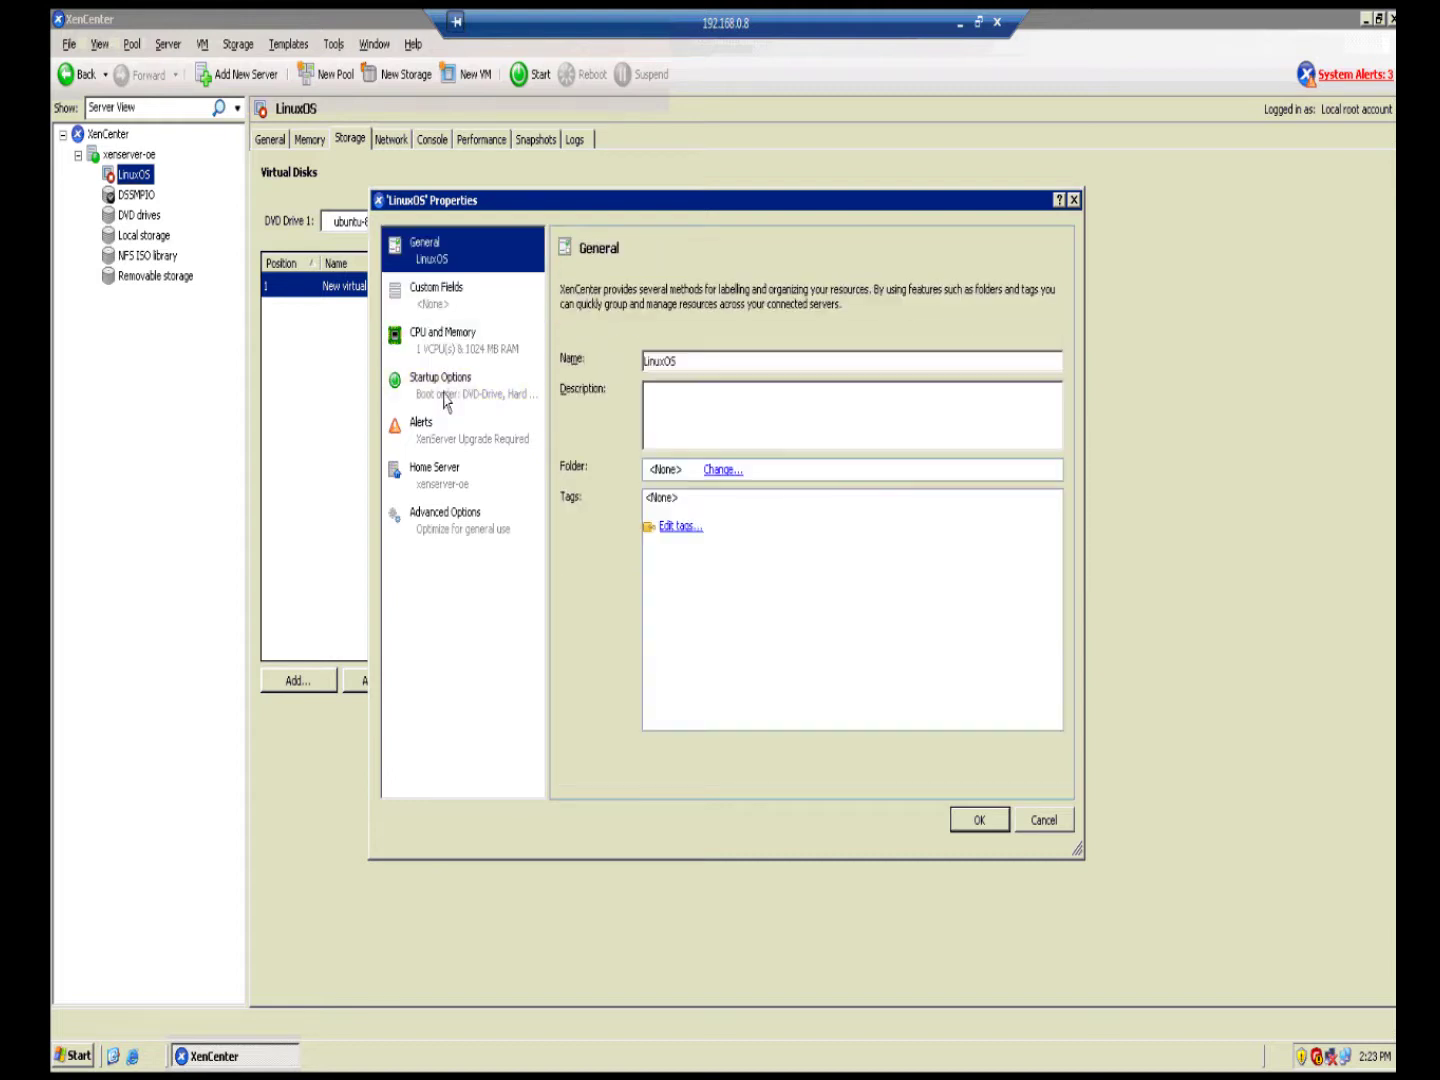
{"action": "left_click", "coordinate": [976, 820]}
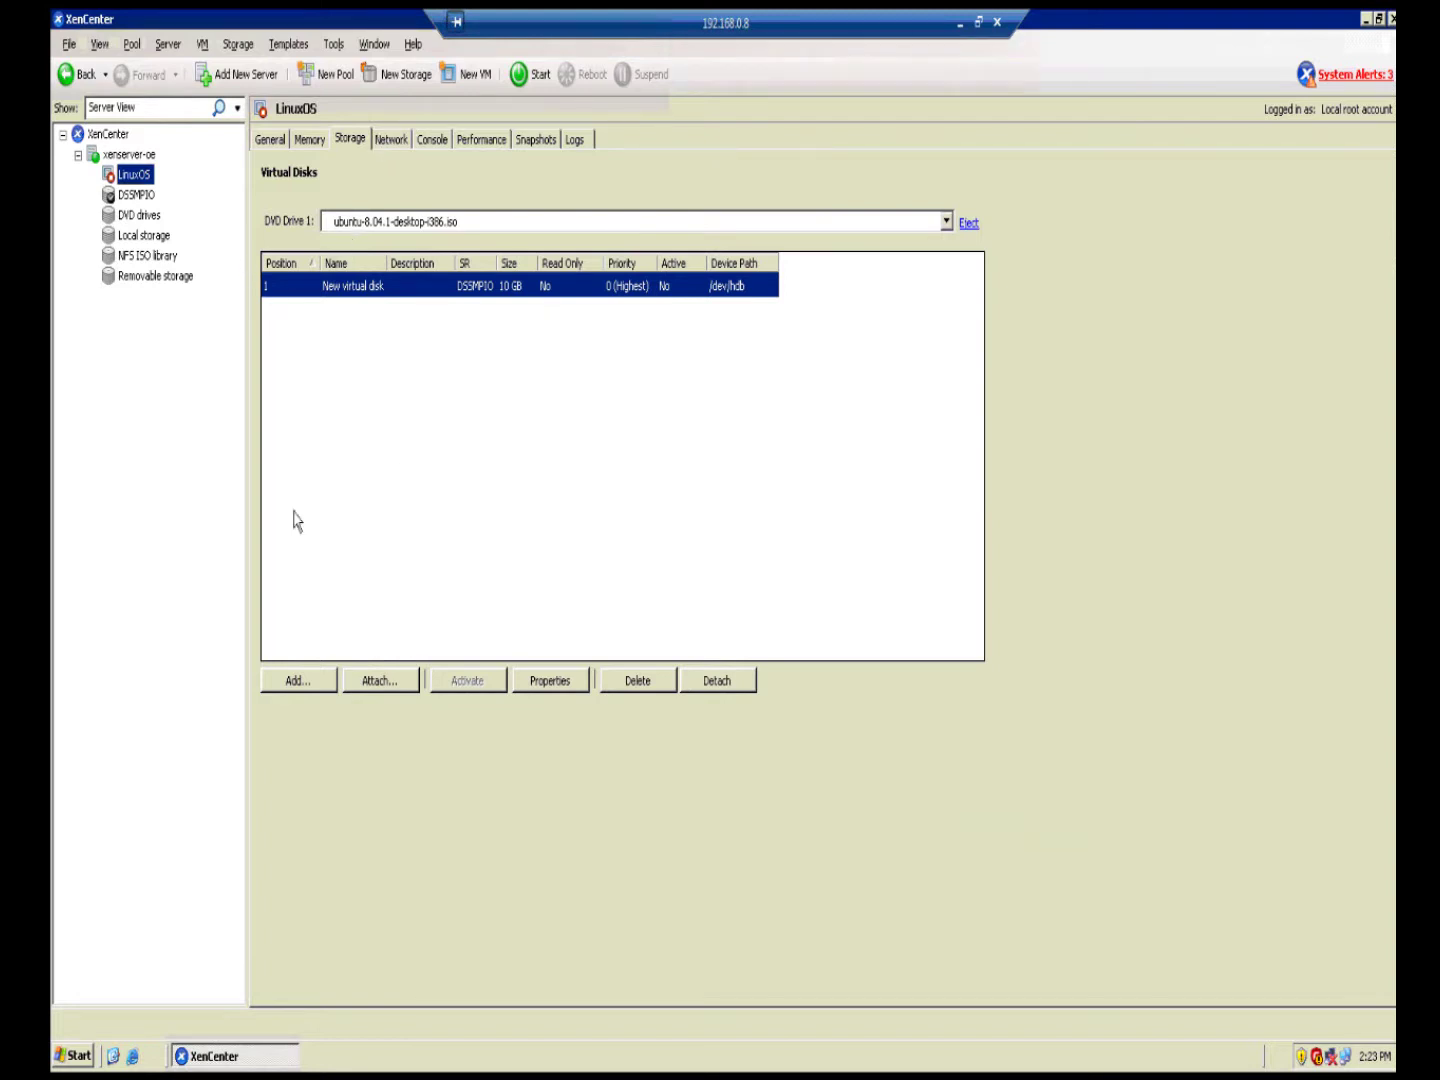
Step: Start LinuxOS, accept English at its console language menu, and leave full screen
{"action": "right_click", "coordinate": [153, 181]}
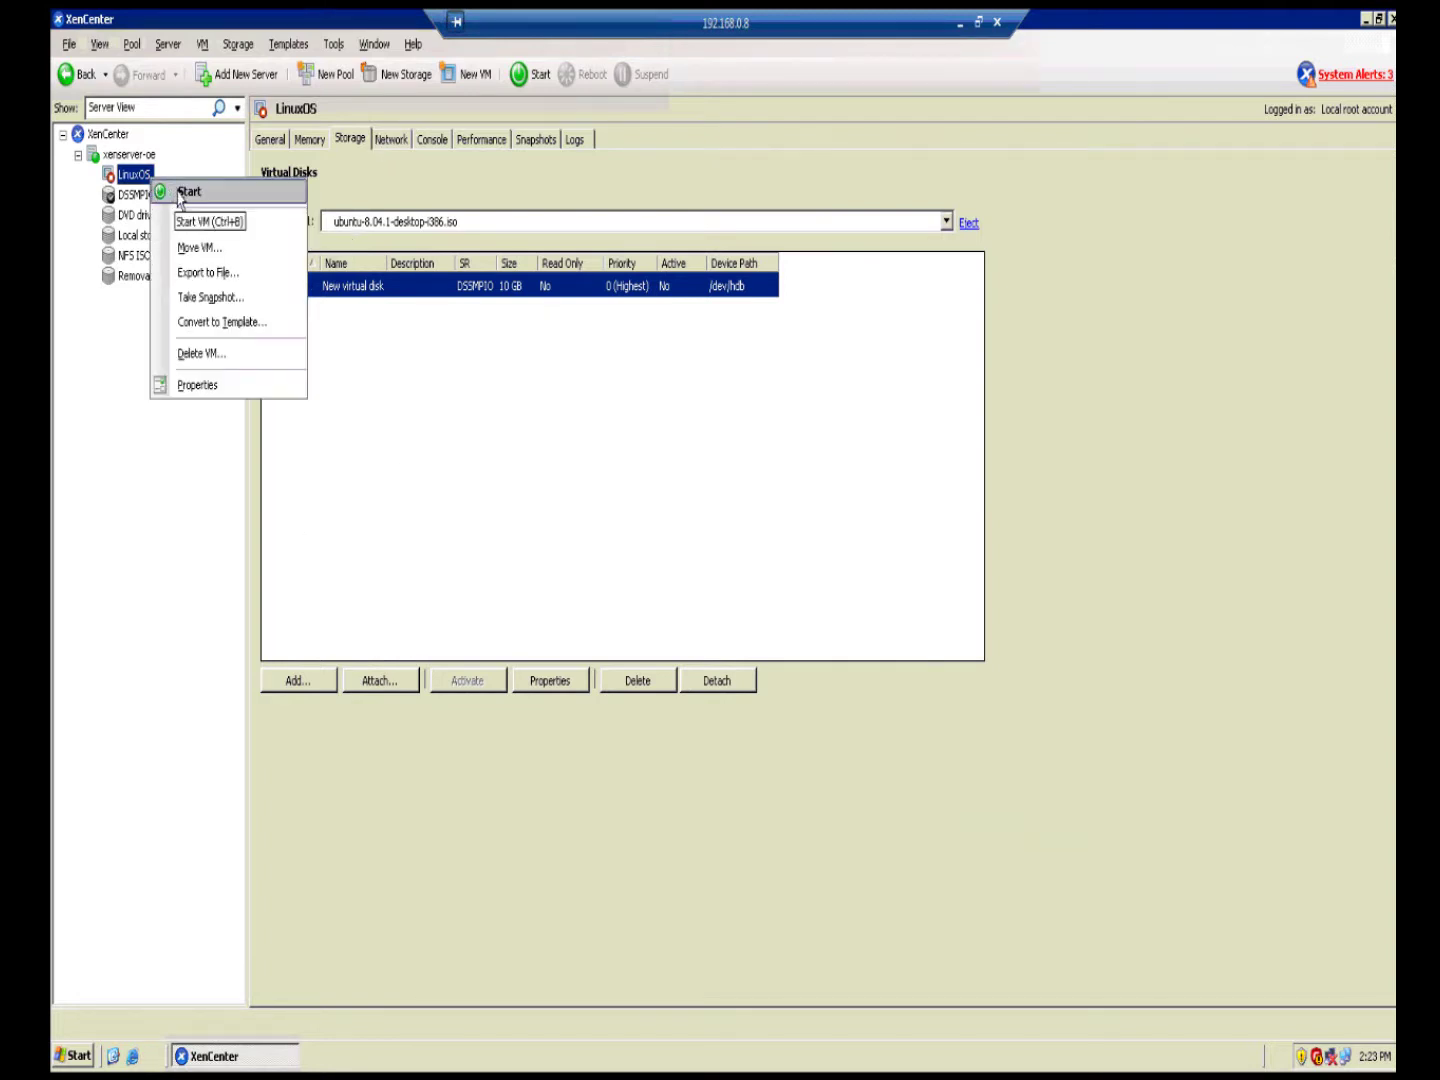
{"action": "left_click", "coordinate": [180, 193]}
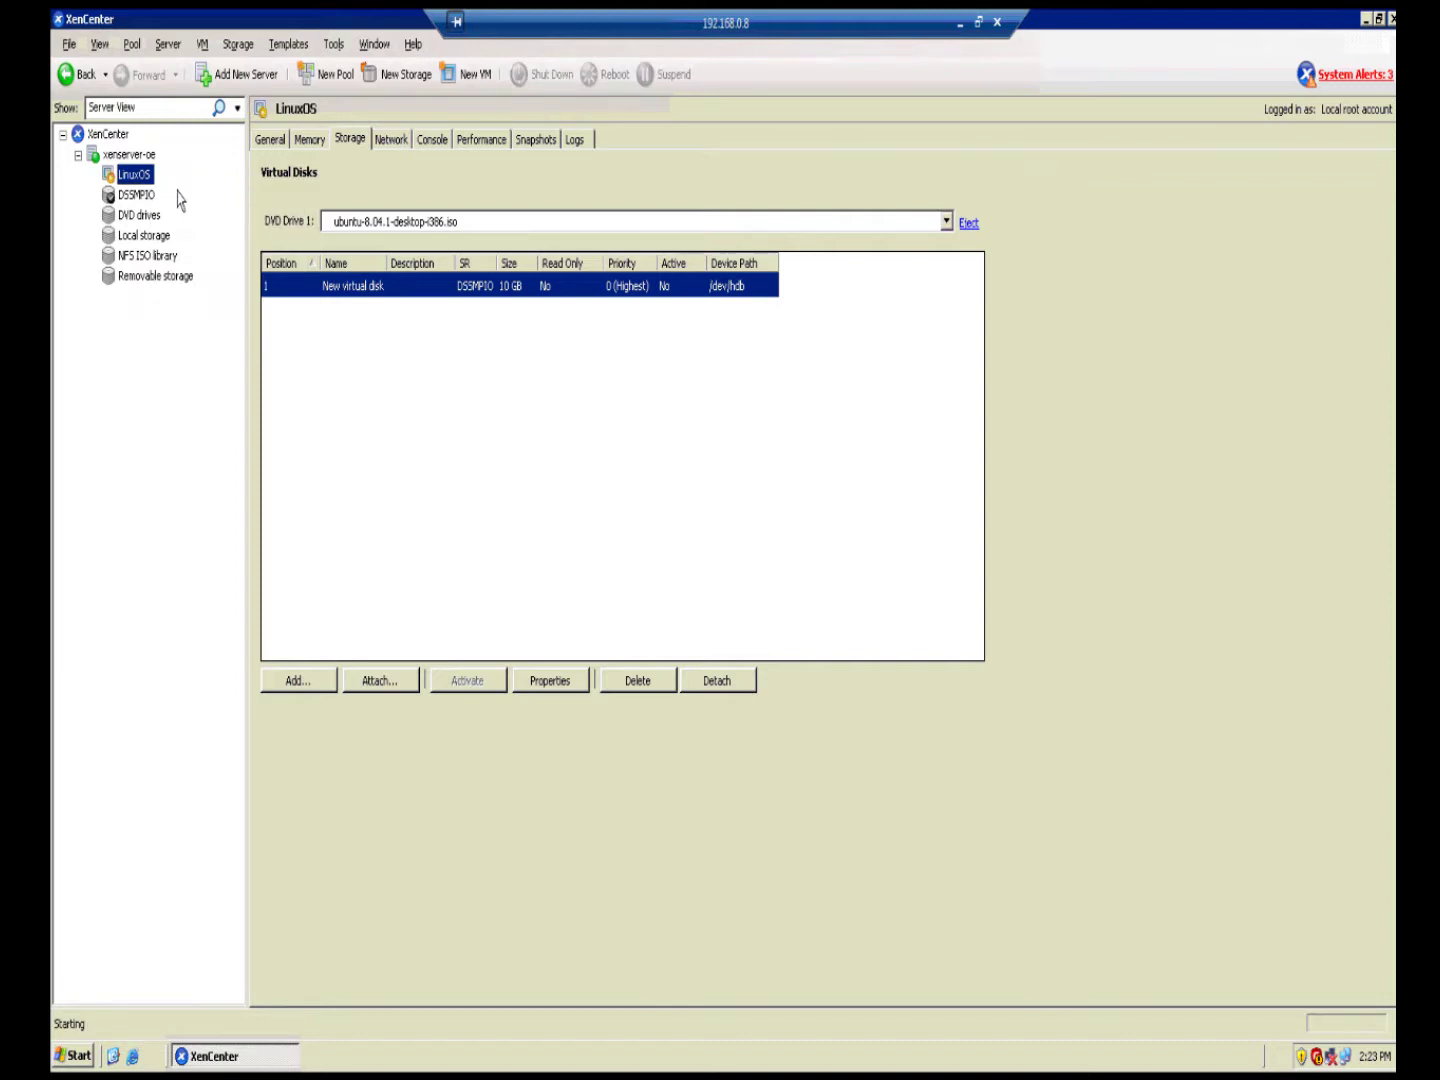
{"action": "left_click", "coordinate": [447, 144]}
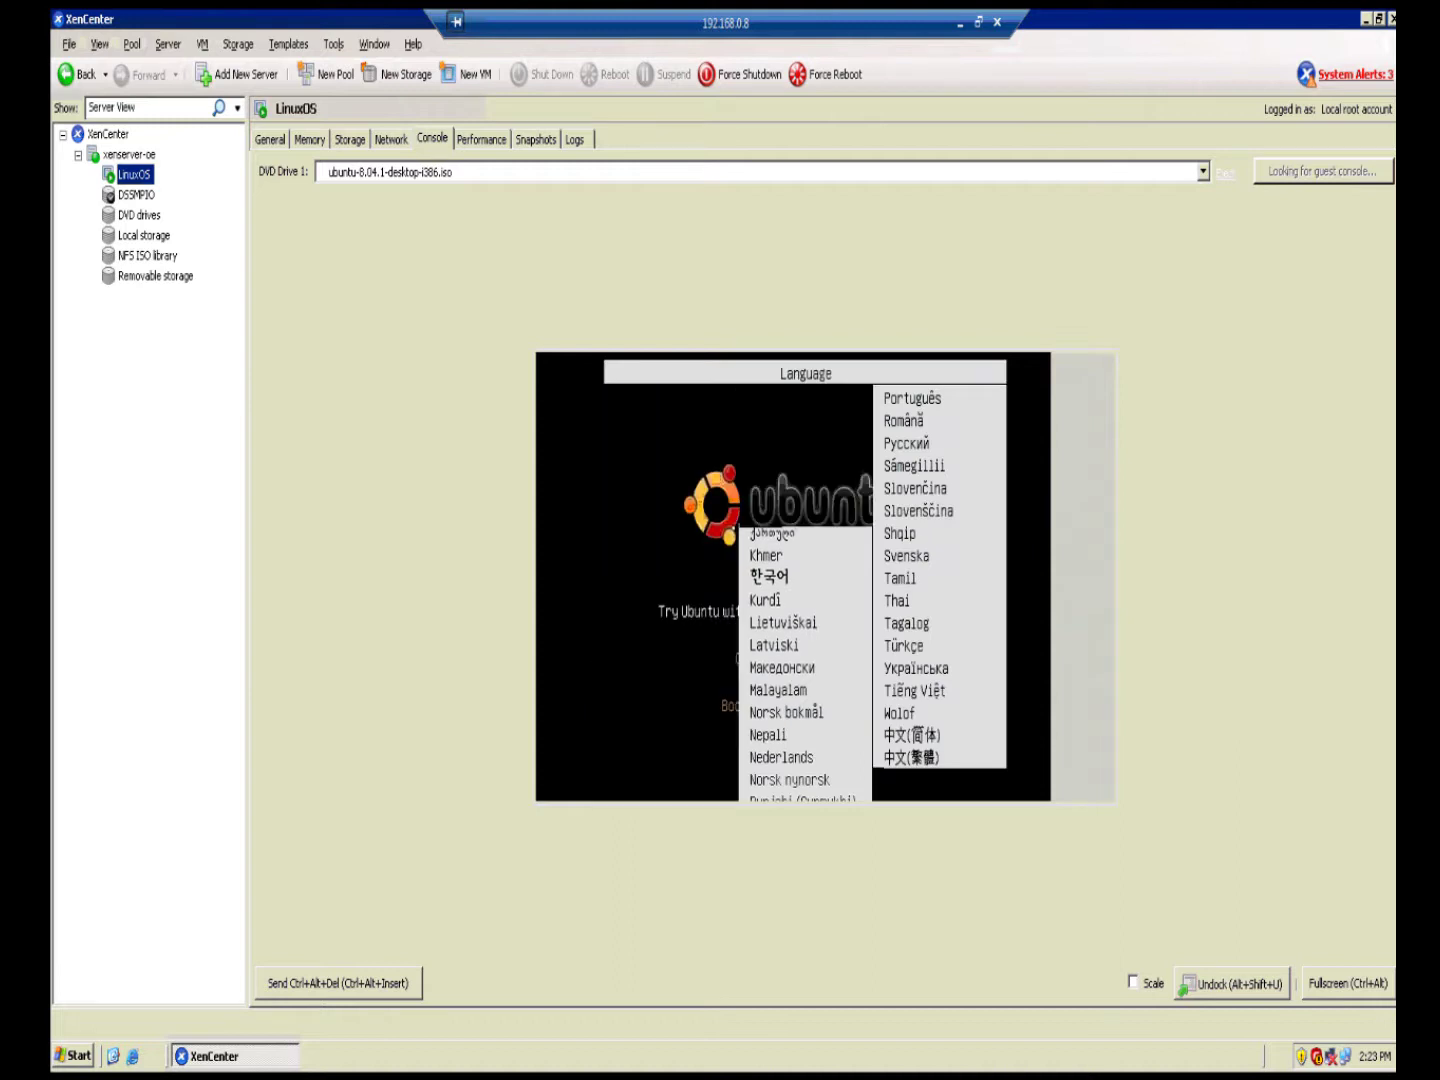
{"action": "key", "text": "Return"}
{"action": "key", "text": "Return"}
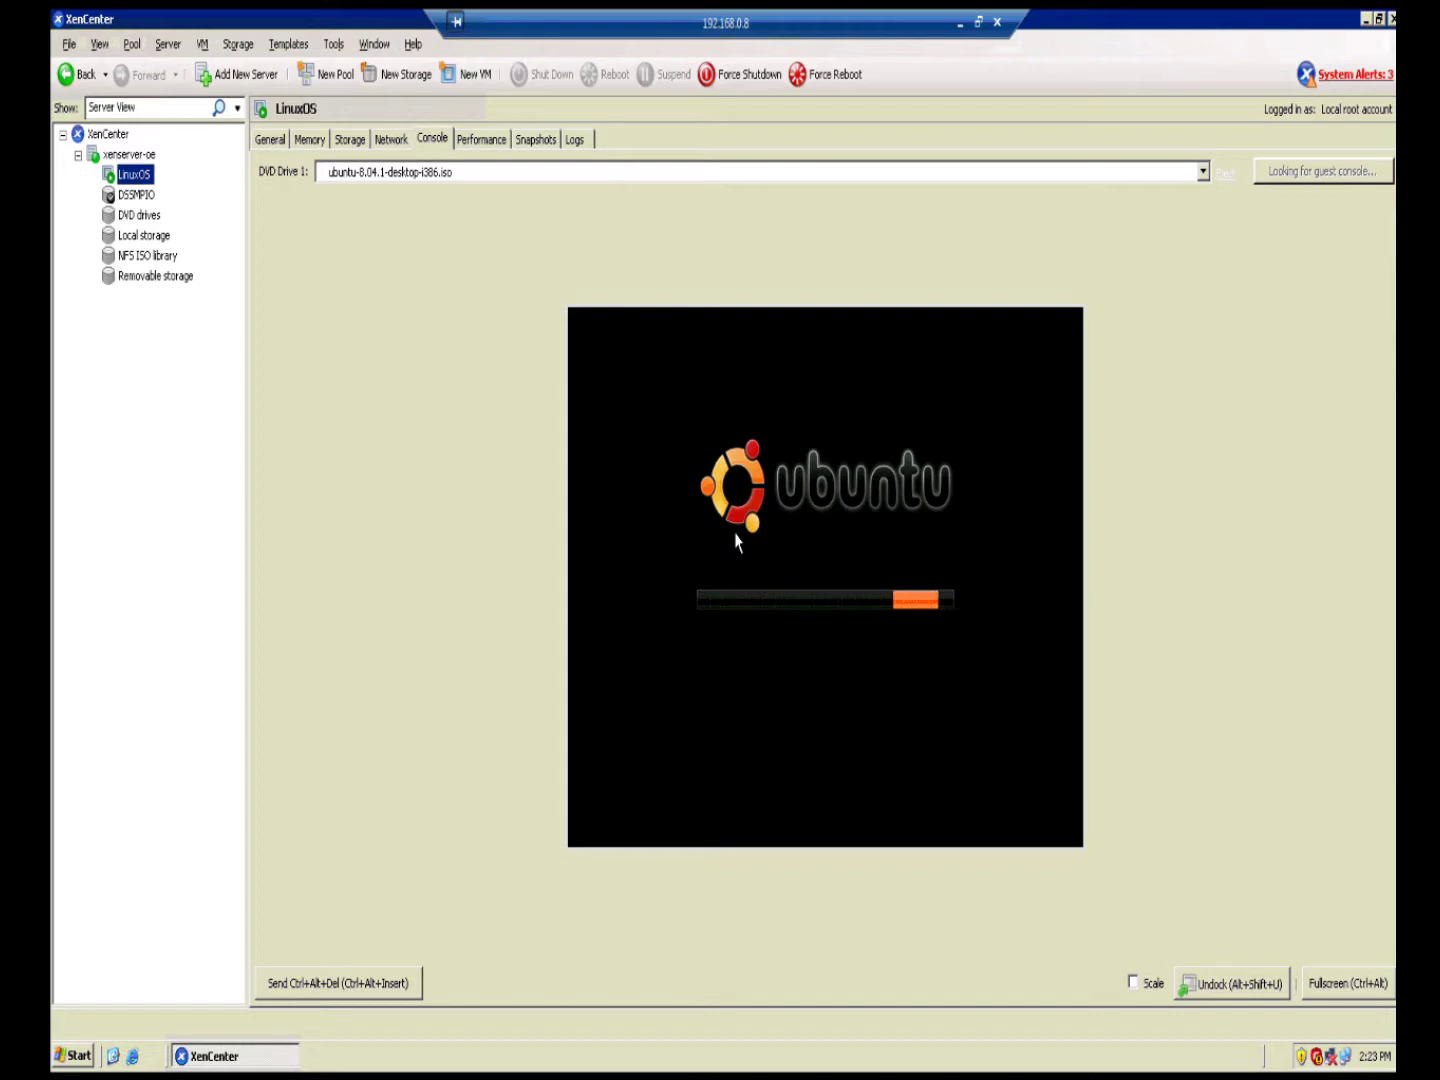
{"action": "left_click", "coordinate": [977, 21]}
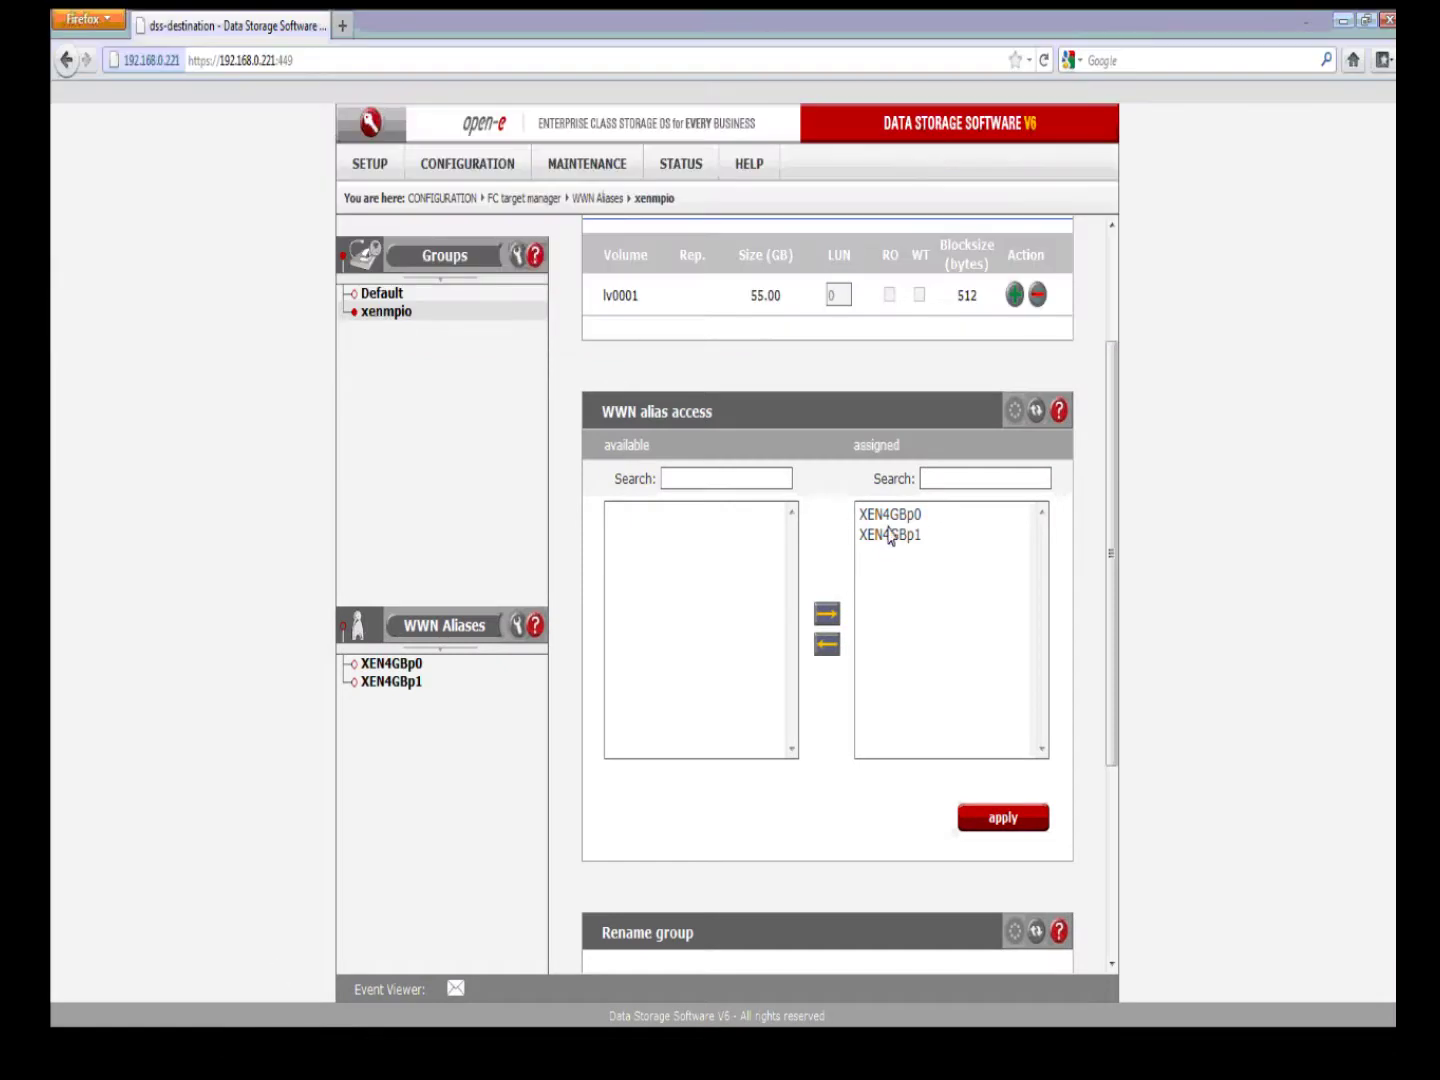
Step: Remove XEN4GBp0 from xenmpio's assigned aliases, leaving only XEN4GBp1, and apply
{"action": "left_click", "coordinate": [887, 514]}
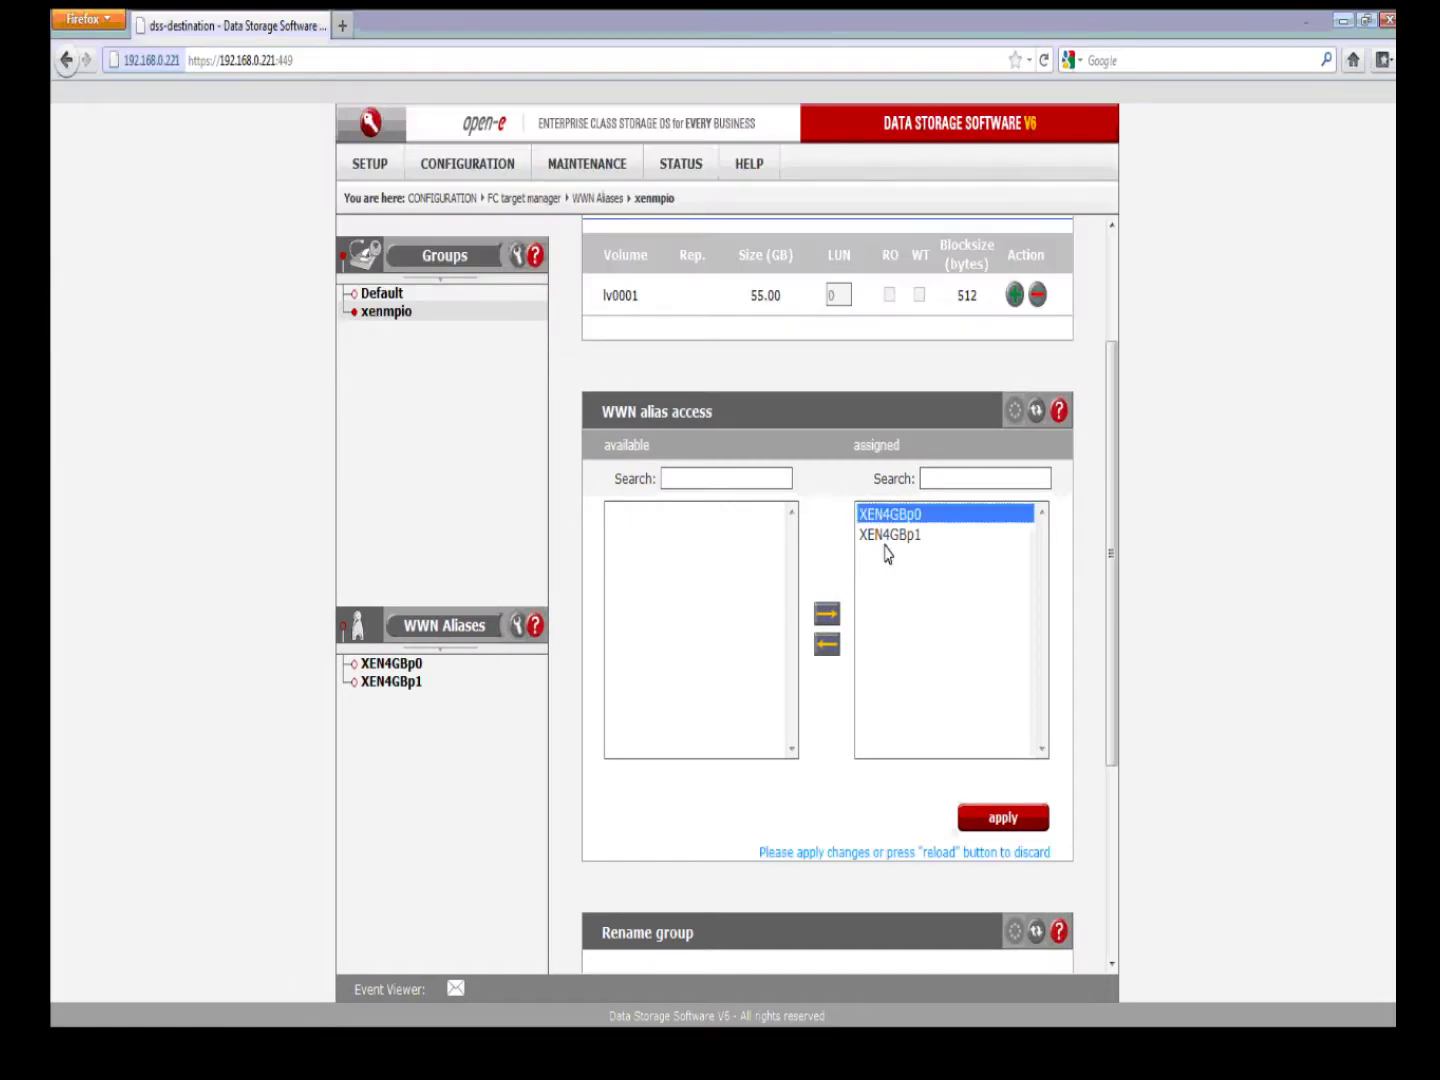
{"action": "left_click", "coordinate": [827, 644]}
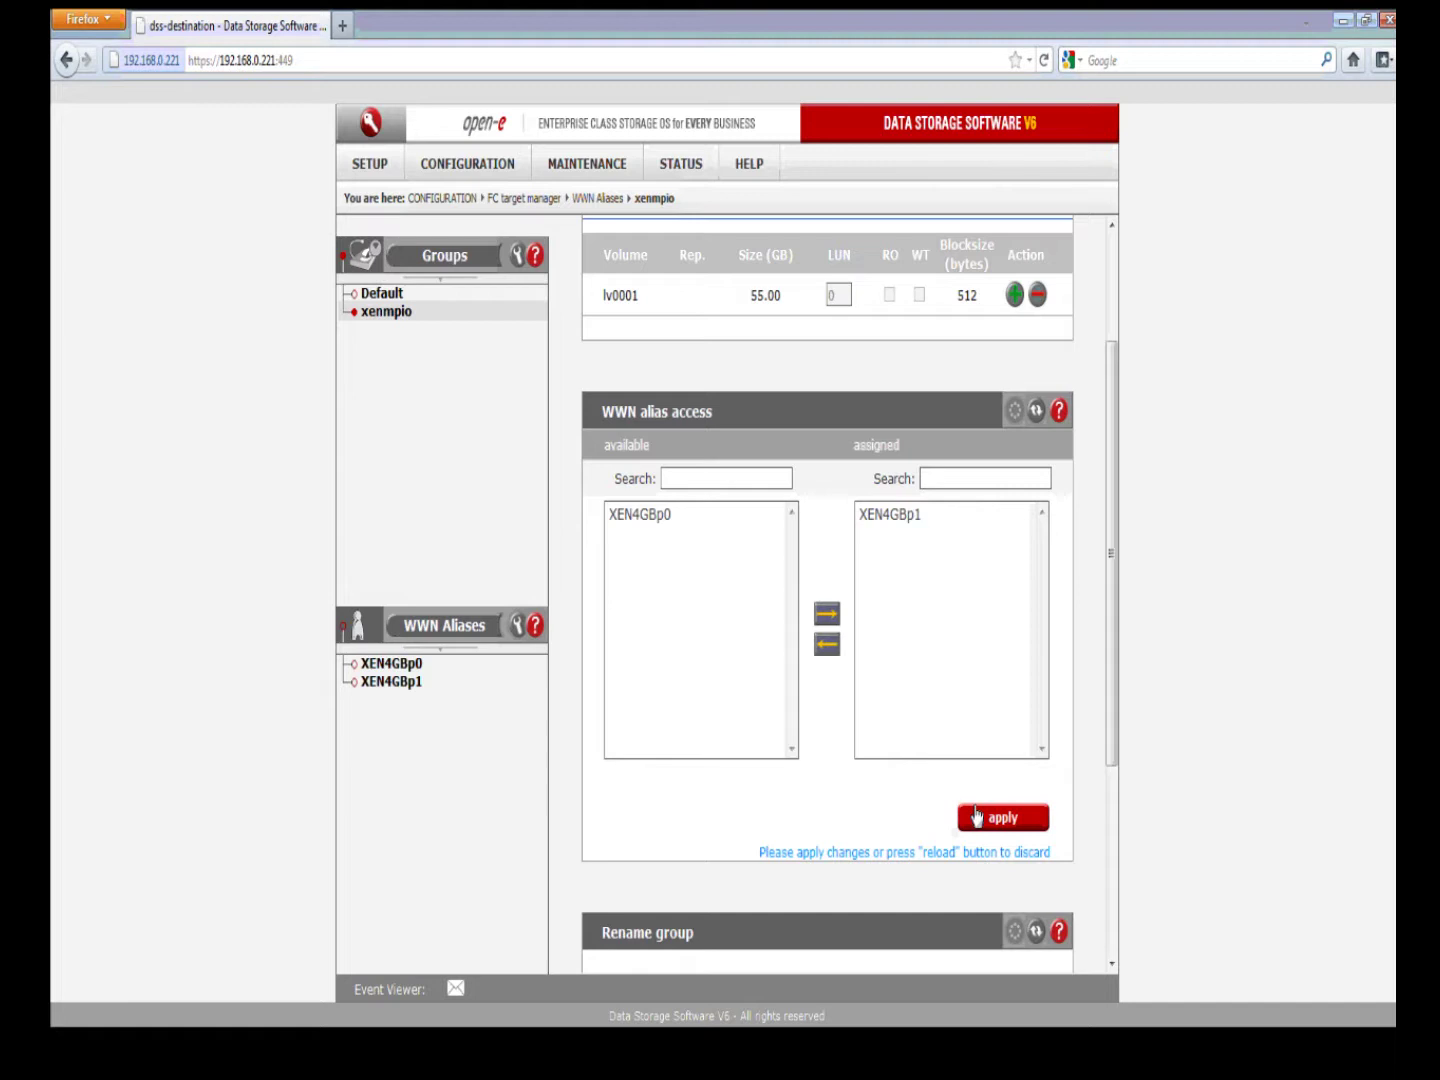
{"action": "left_click", "coordinate": [971, 815]}
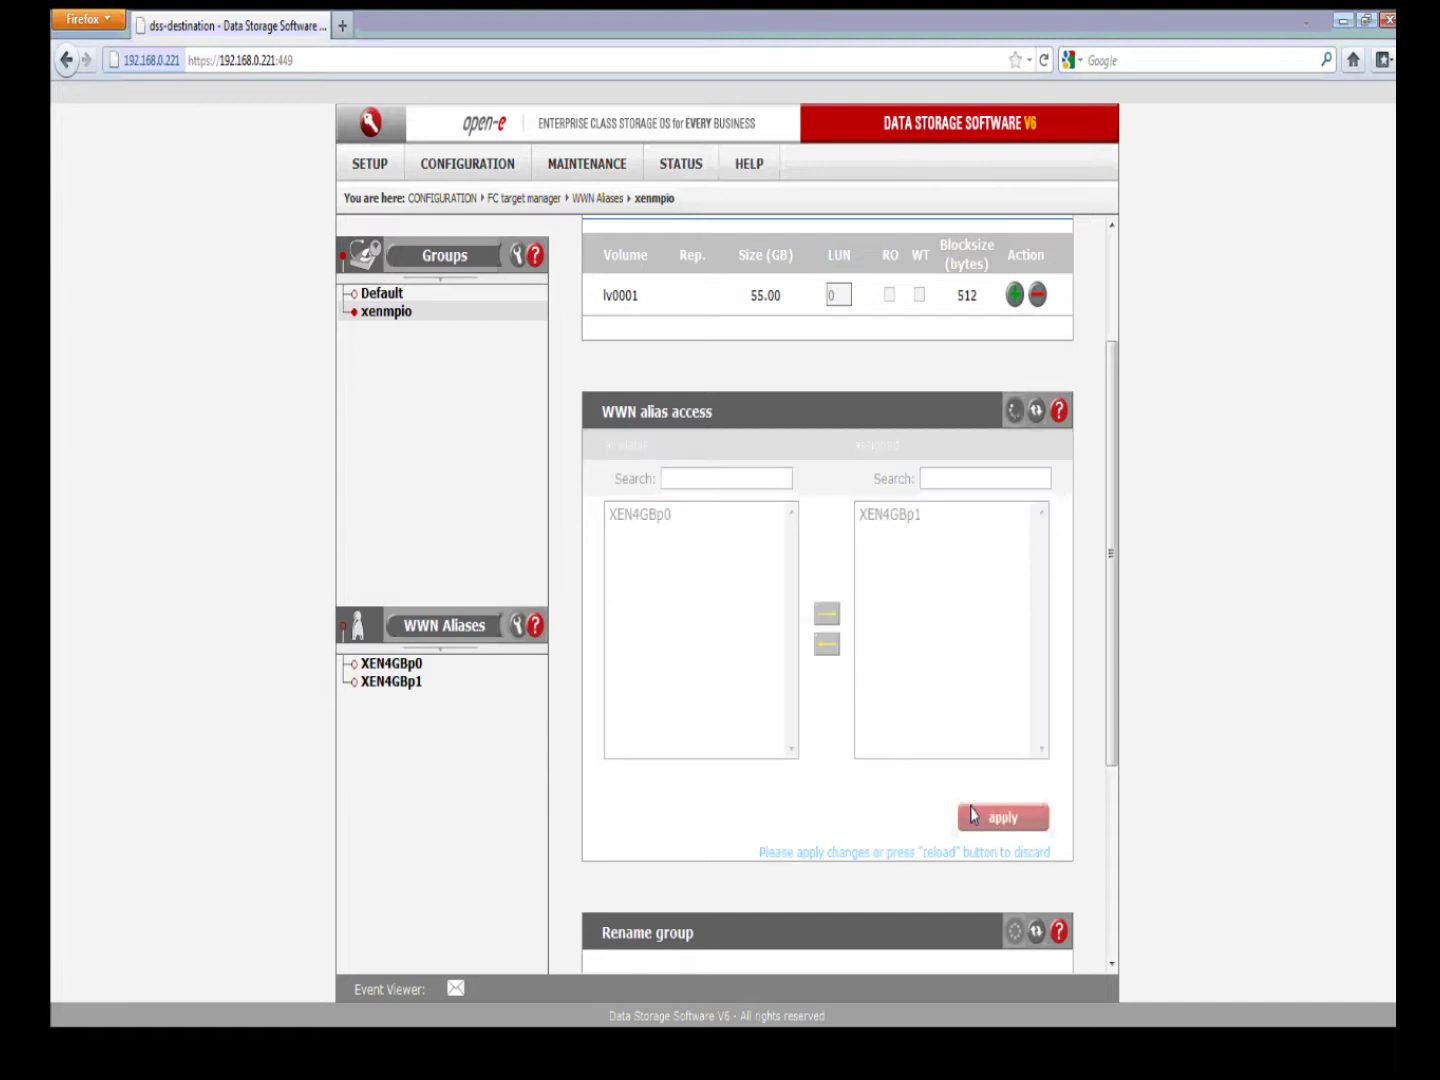
Step: Bring the XenCenter remote session back up in full screen
{"action": "left_click", "coordinate": [1112, 312]}
{"action": "left_click", "coordinate": [1340, 17]}
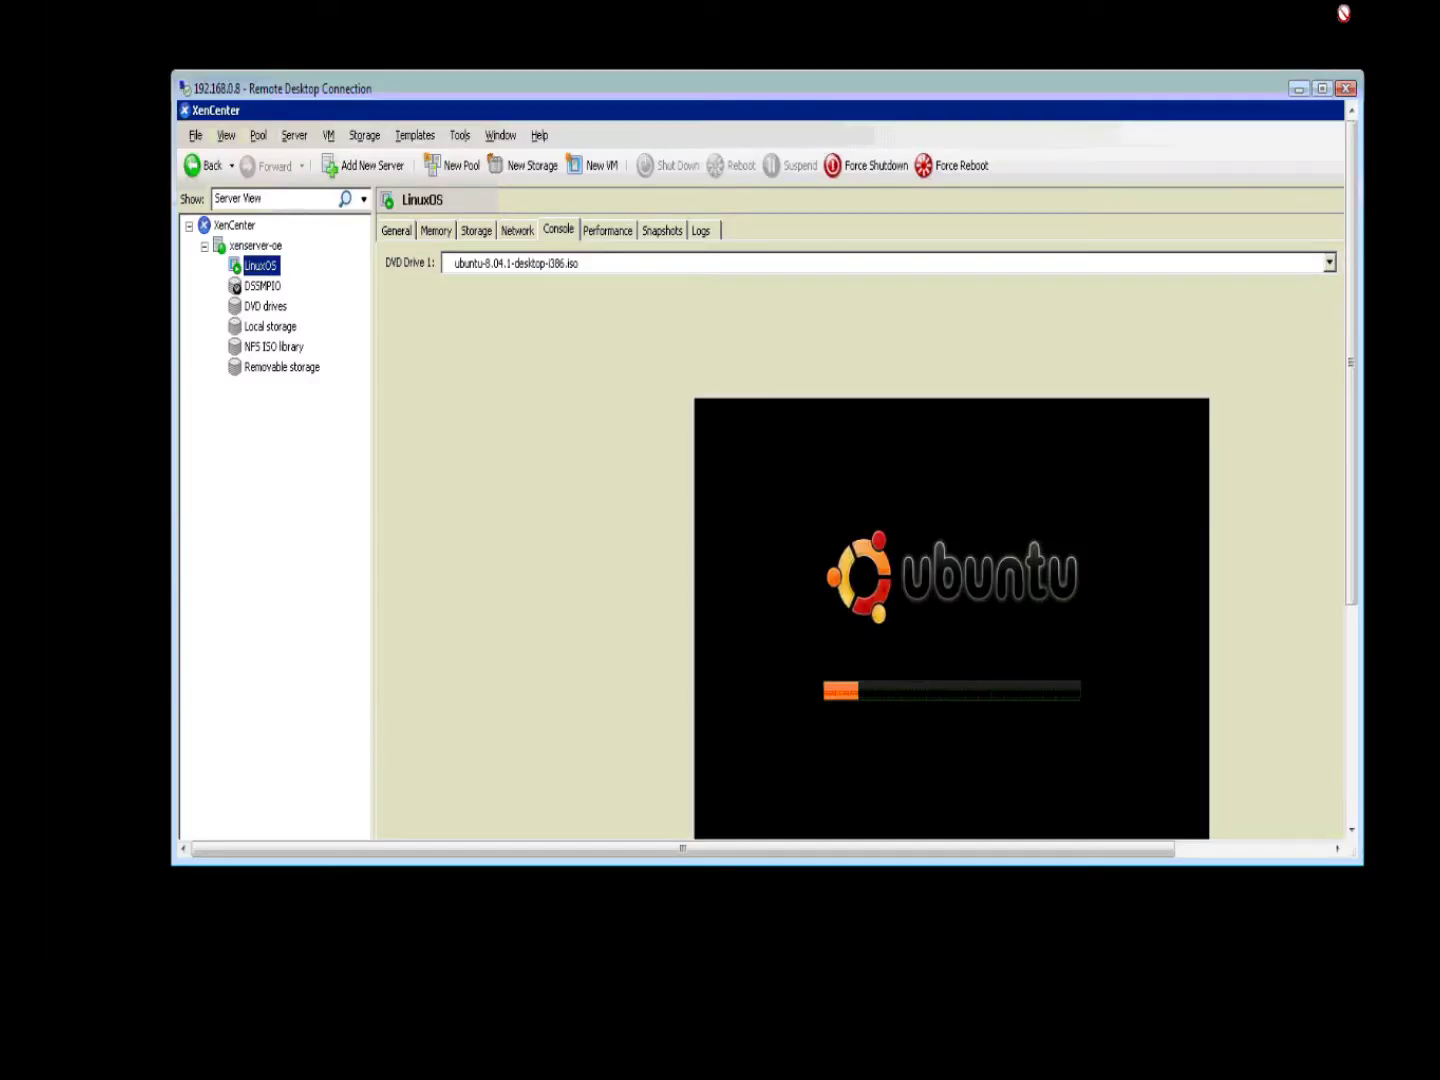
{"action": "left_click", "coordinate": [1321, 88]}
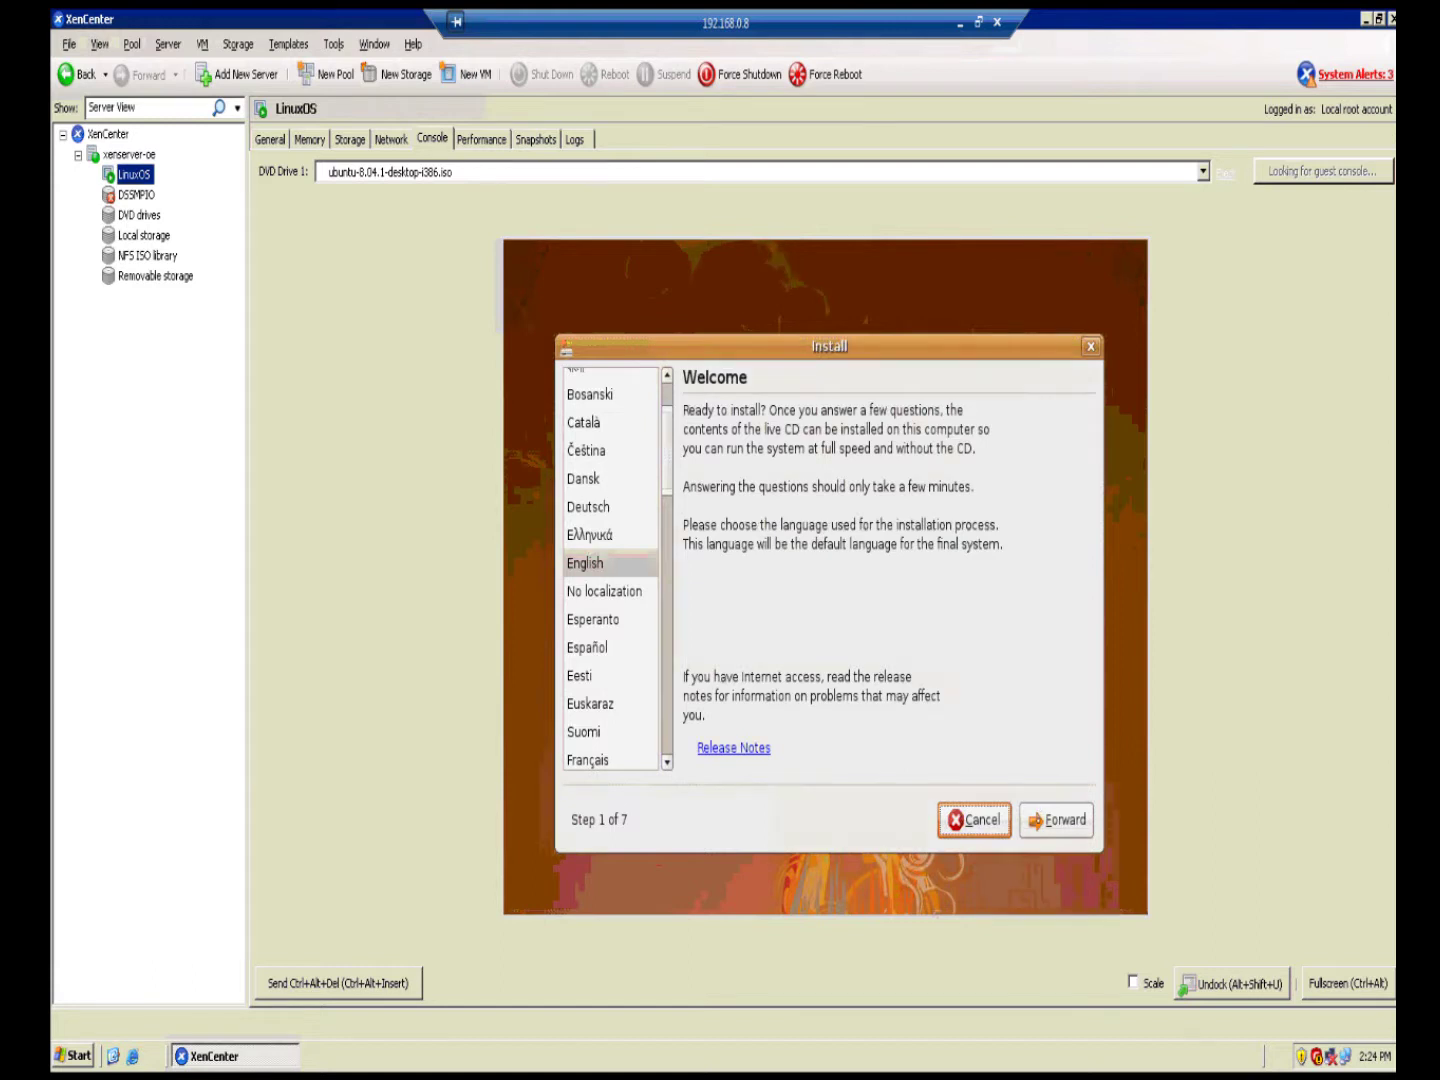
Step: Take the Ubuntu installer past English, New York and USA keyboard to the Who are you step
{"action": "key", "text": "Tab"}
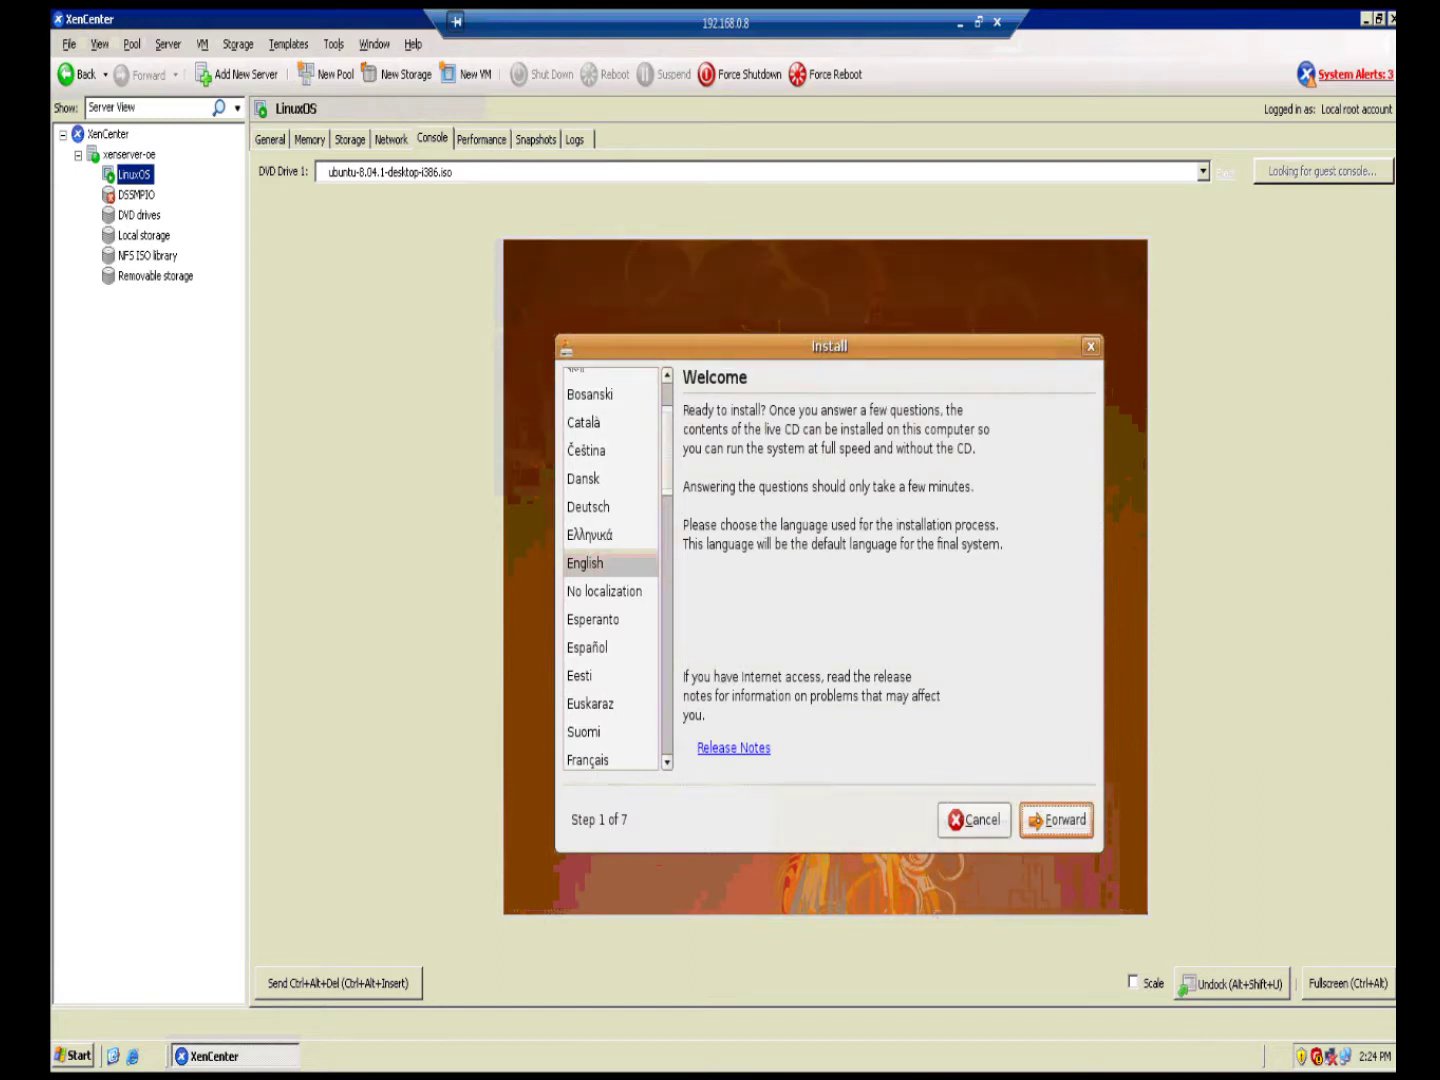
{"action": "key", "text": "Tab"}
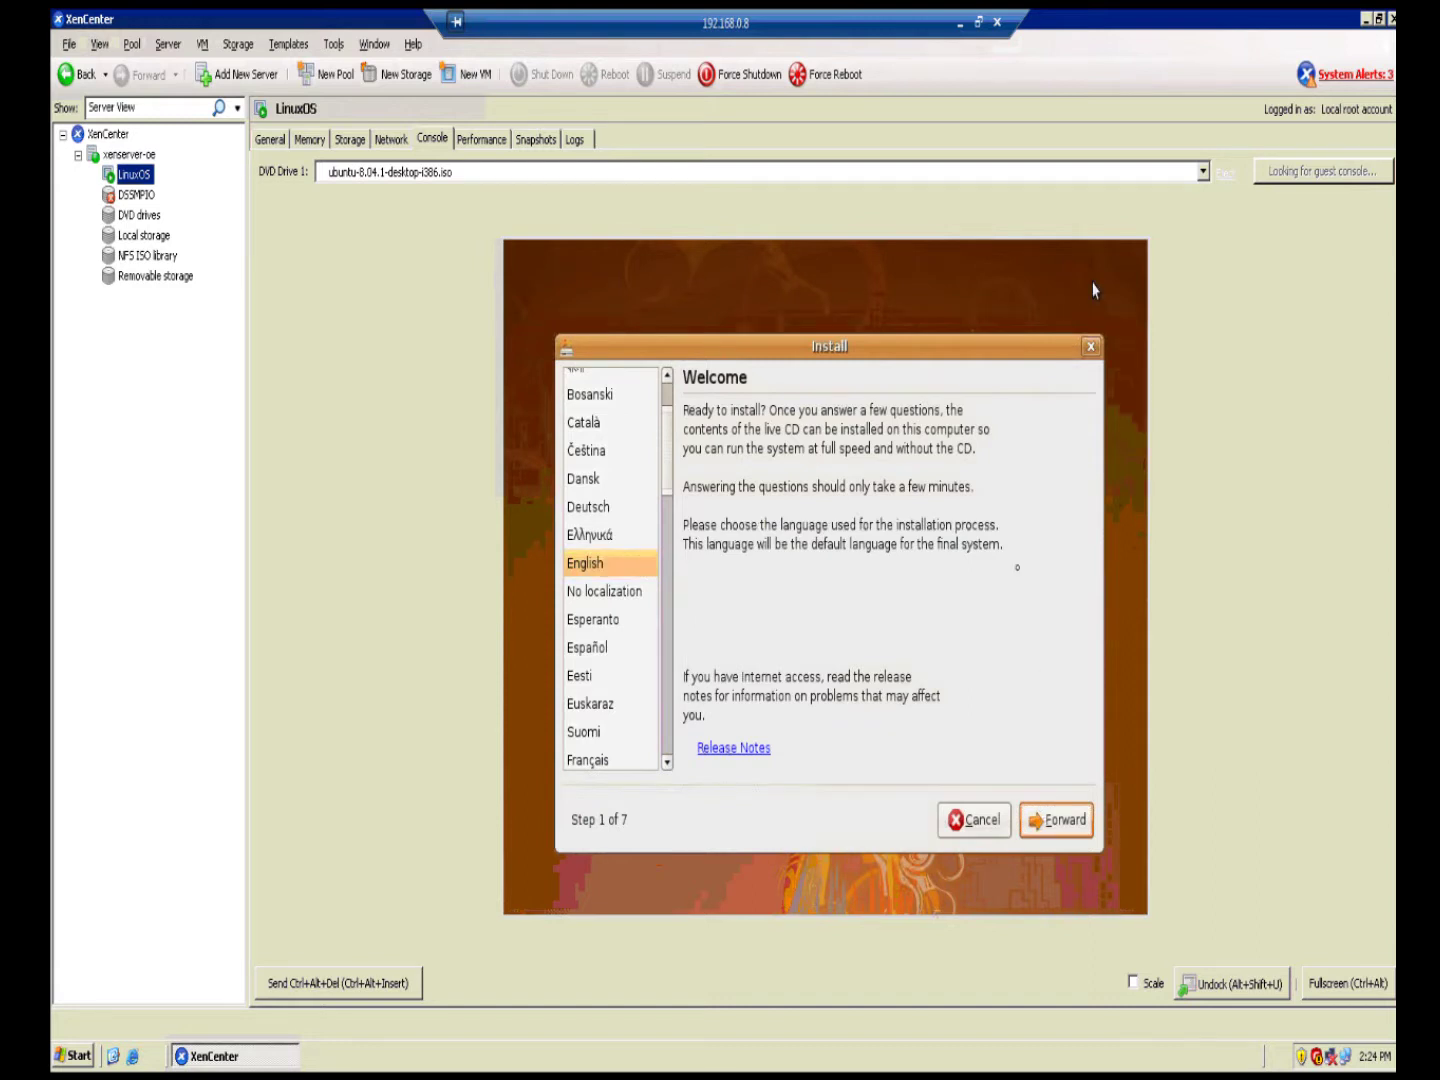
{"action": "left_click", "coordinate": [1062, 820]}
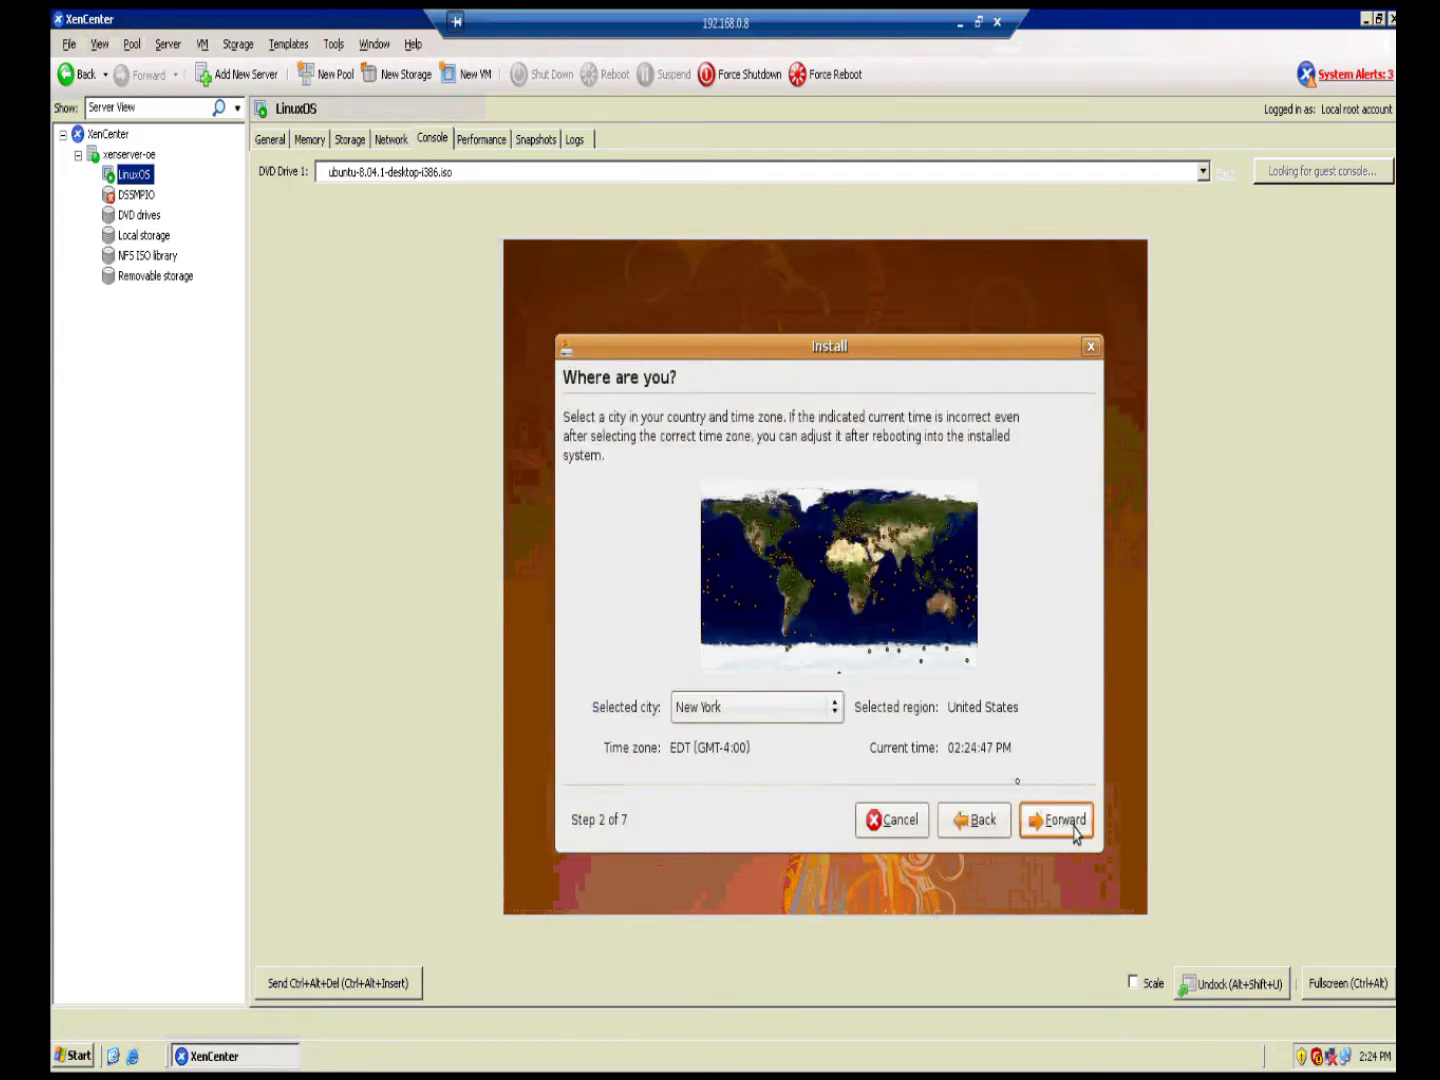
{"action": "left_click", "coordinate": [1074, 829]}
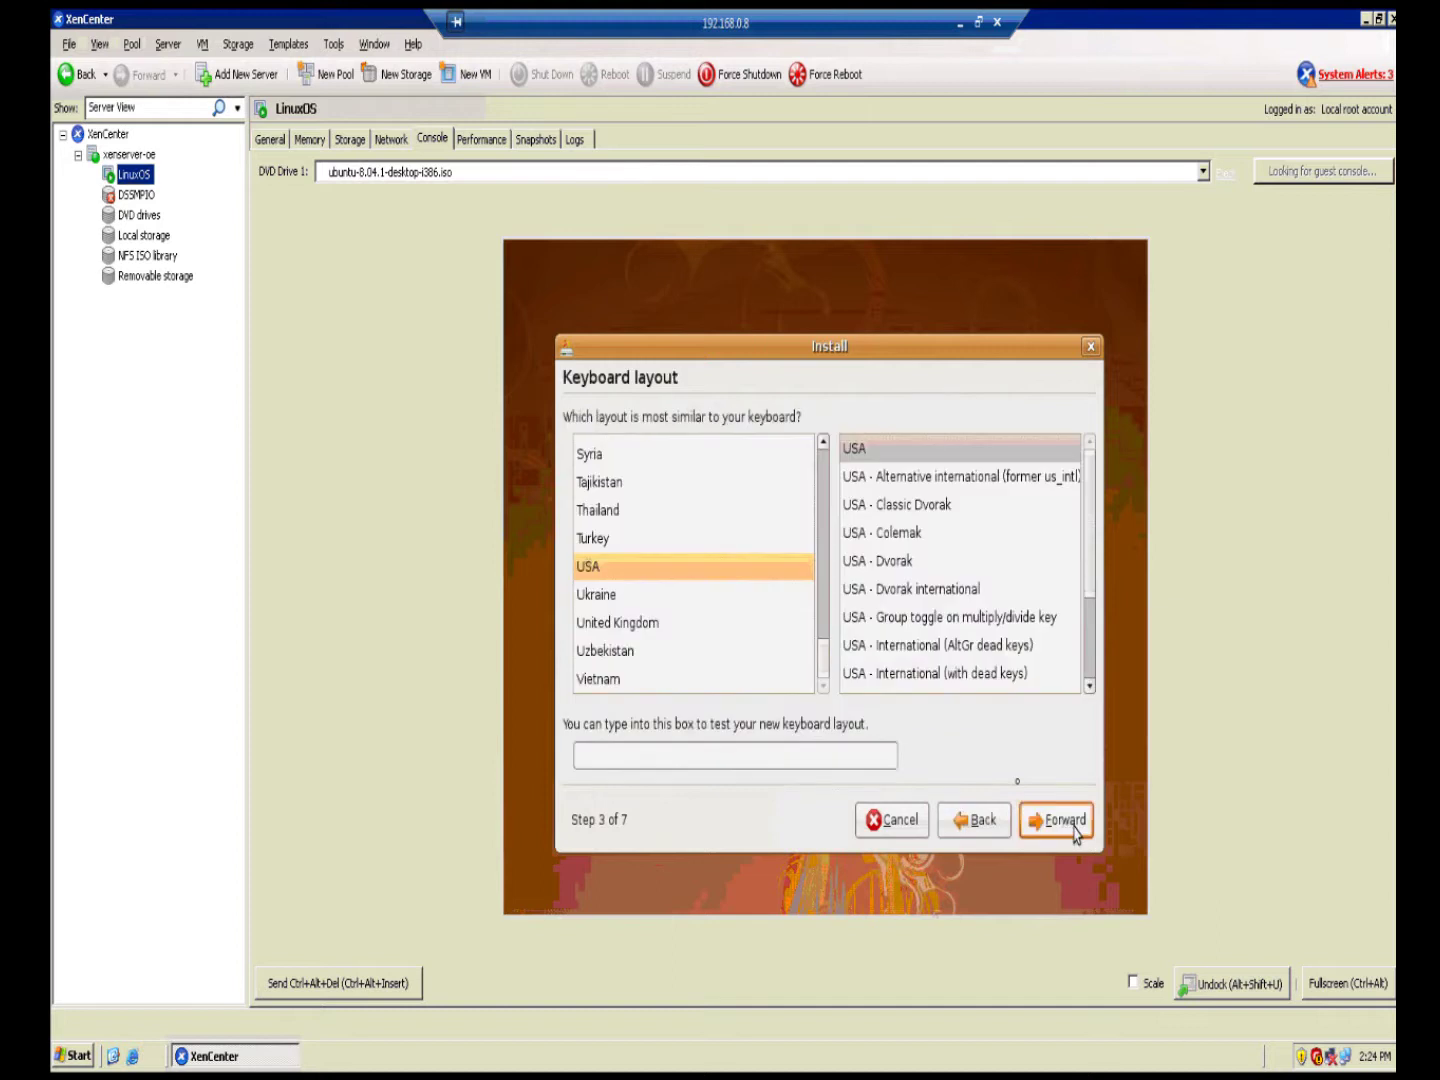
{"action": "left_click", "coordinate": [1074, 828]}
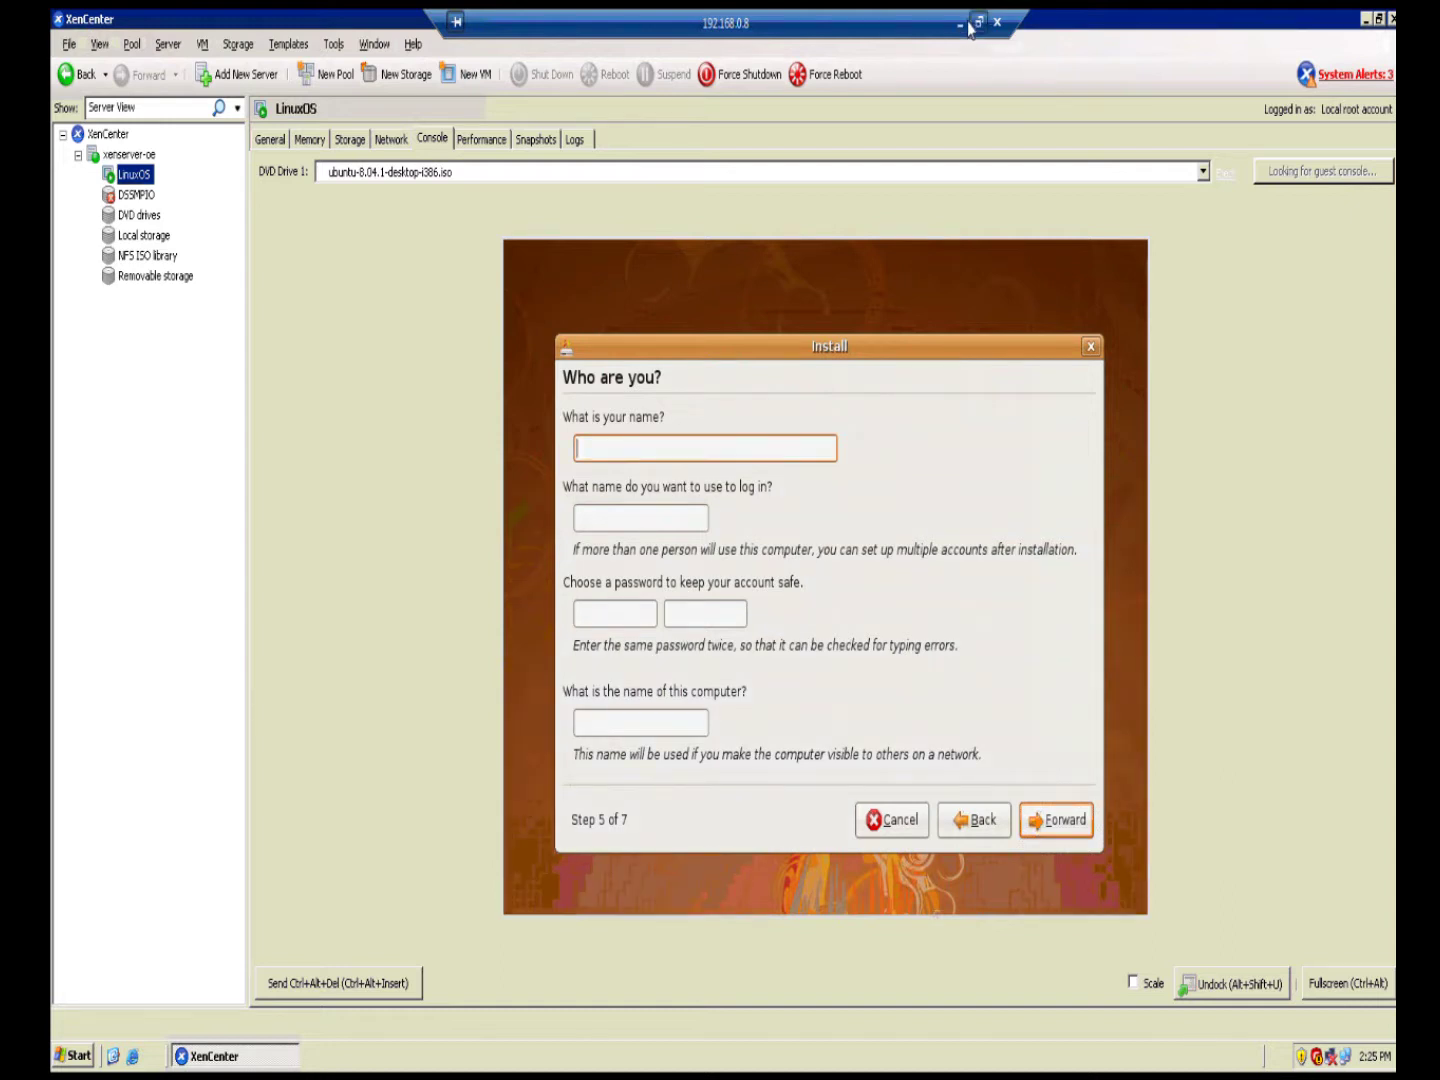
{"action": "left_click", "coordinate": [969, 28]}
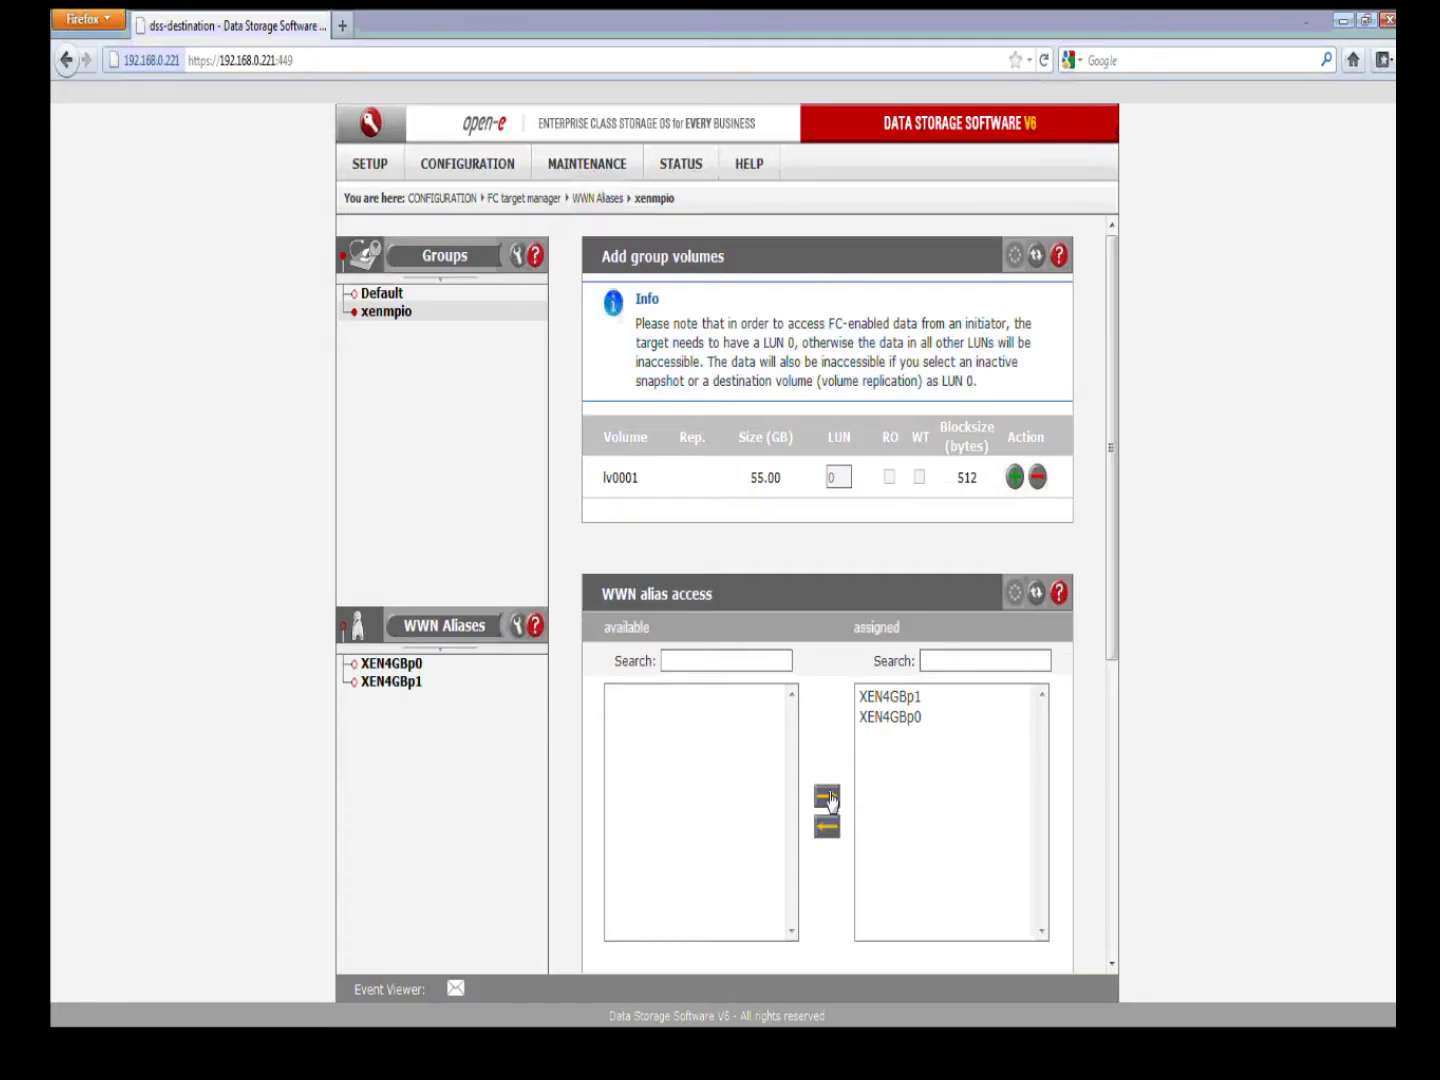
Step: Apply xenmpio's alias access with XEN4GBp0 and XEN4GBp1 both assigned, then return to XenCenter
{"action": "left_click", "coordinate": [827, 797]}
{"action": "scroll", "coordinate": [990, 872], "scroll_direction": "down", "scroll_amount": 2}
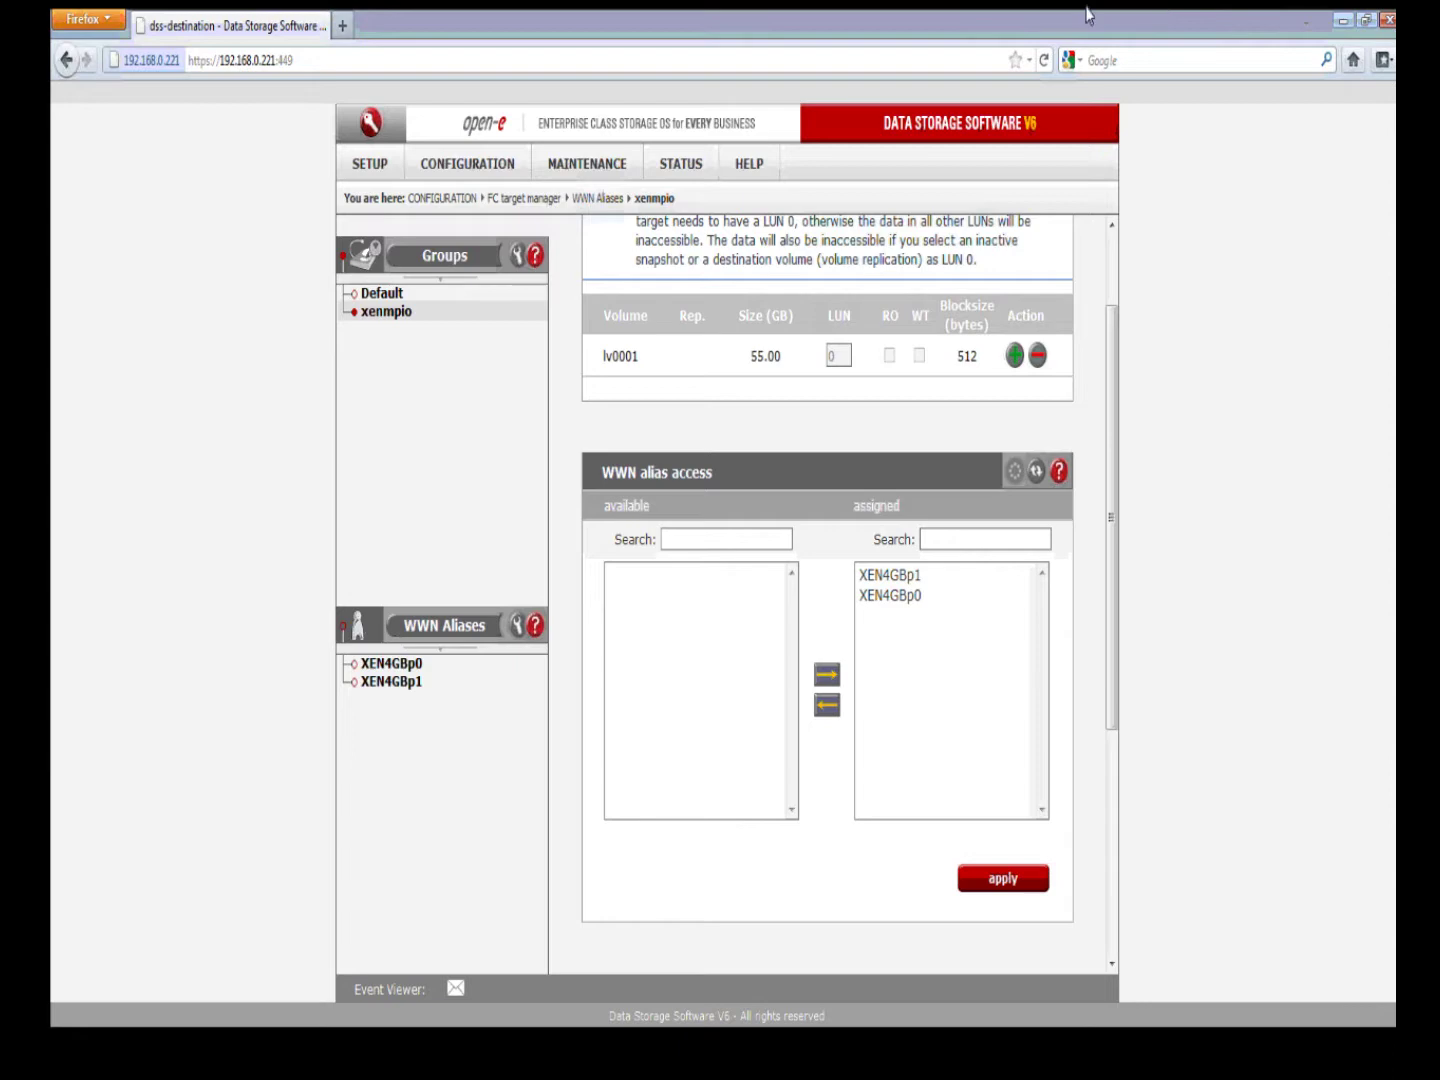
{"action": "left_click", "coordinate": [1342, 19]}
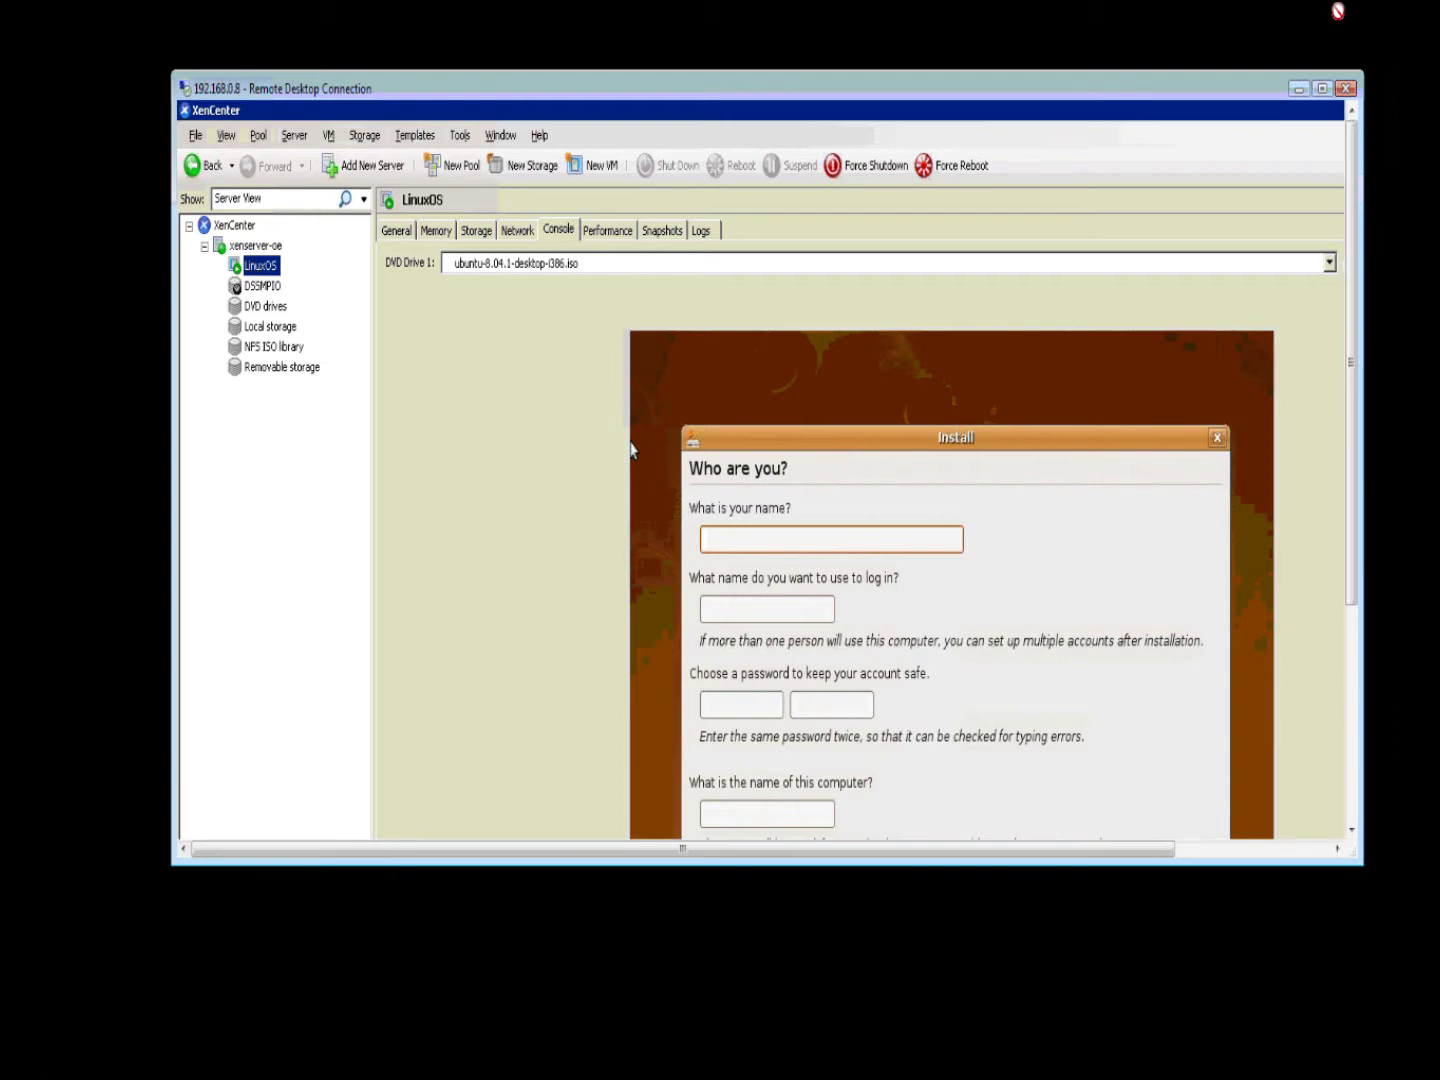
Step: Enter the user's name, login name and password twice in the installer, then continue
{"action": "key", "text": "ctrl+alt+Break"}
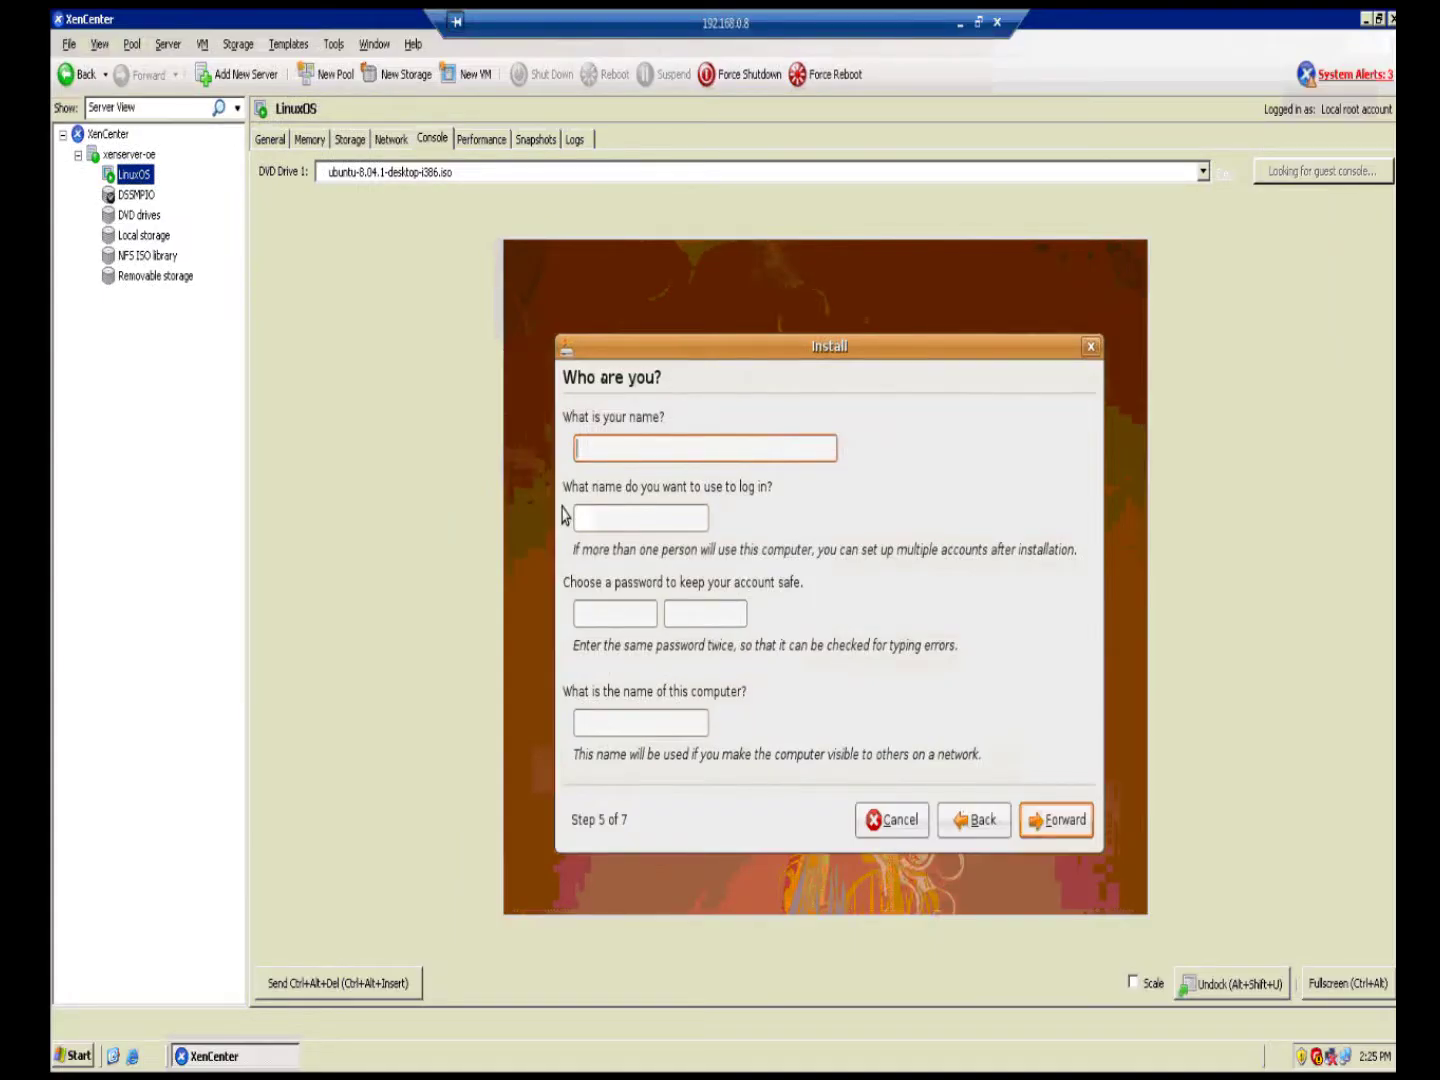
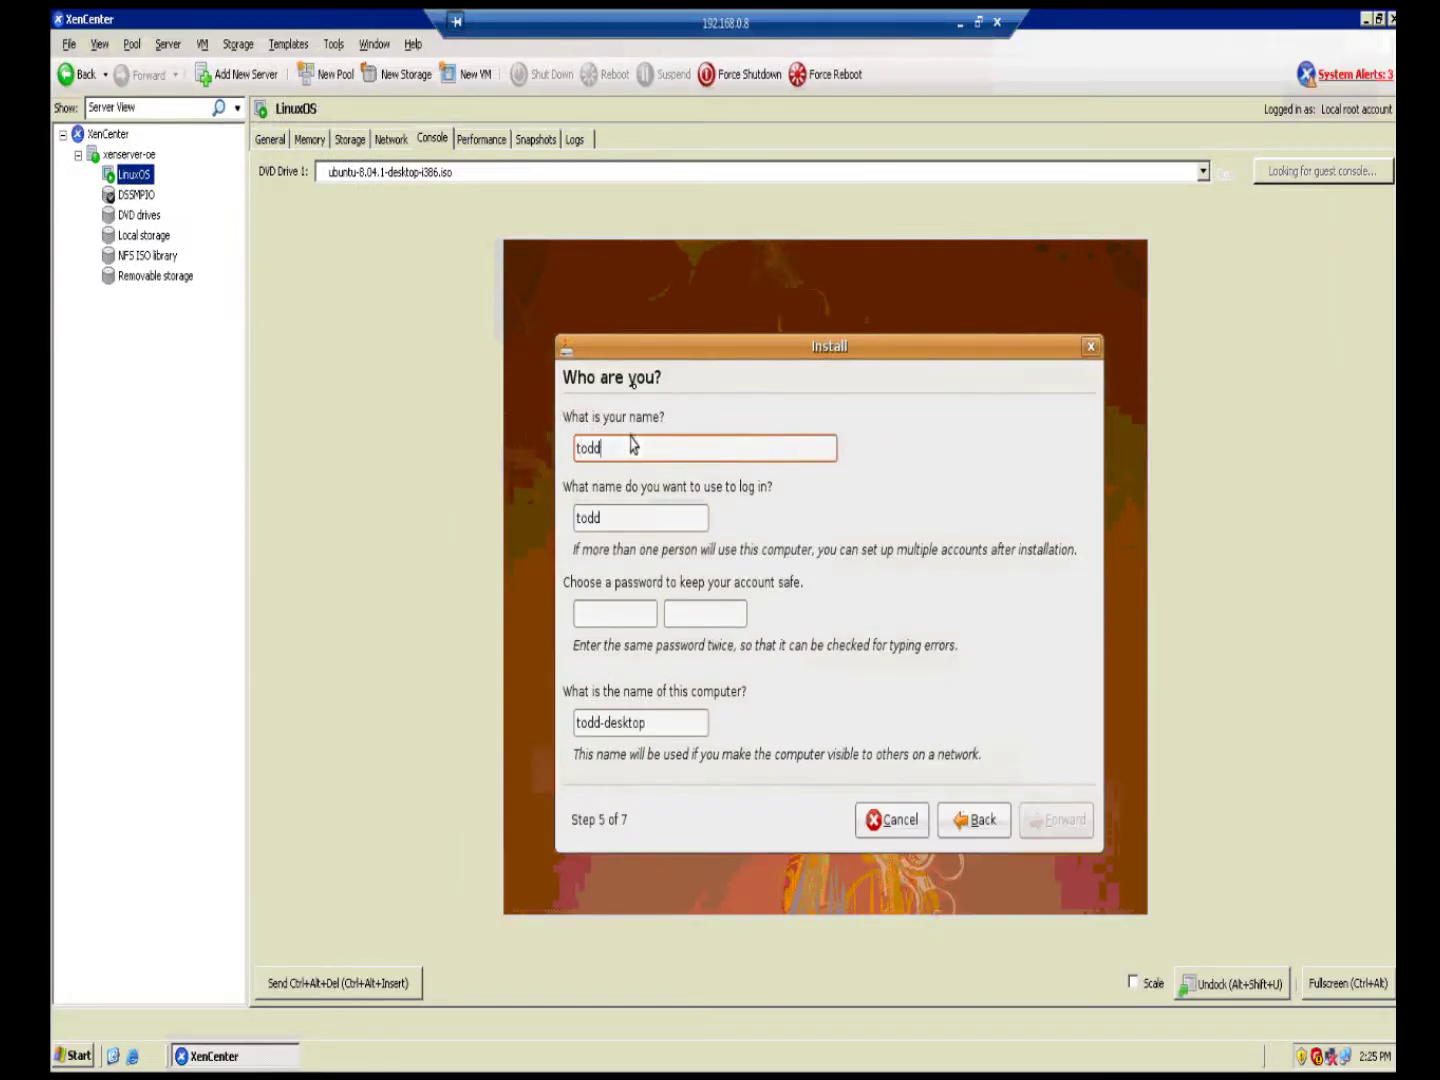
{"action": "key", "text": "Tab"}
{"action": "key", "text": "Tab"}
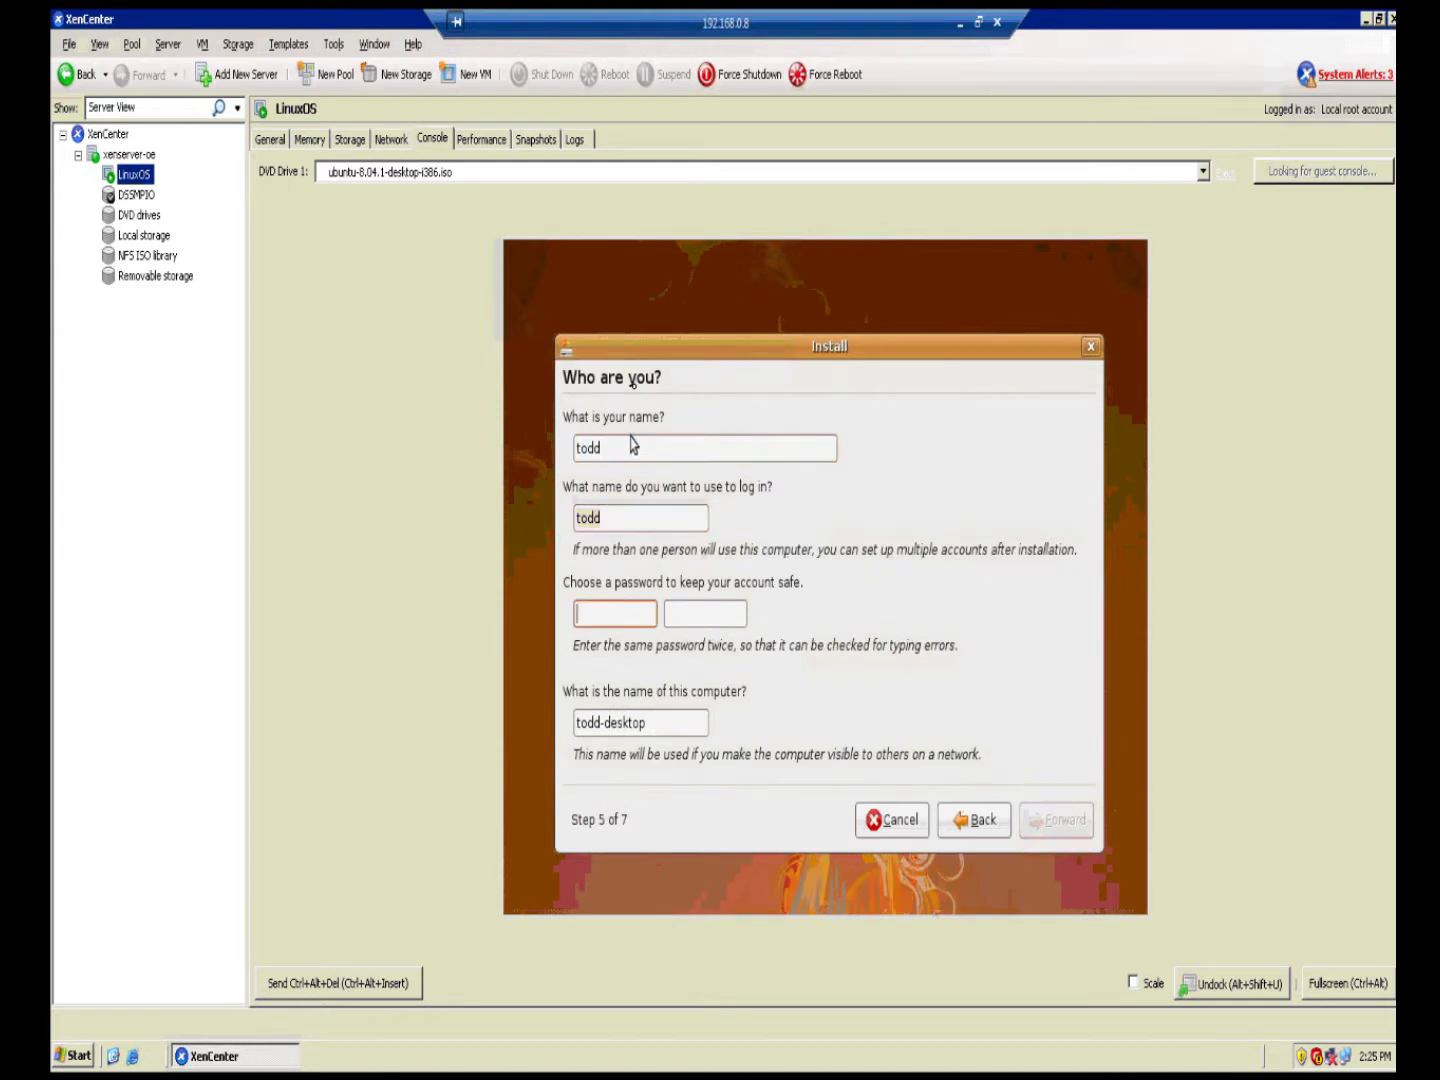
{"action": "key", "text": "Tab"}
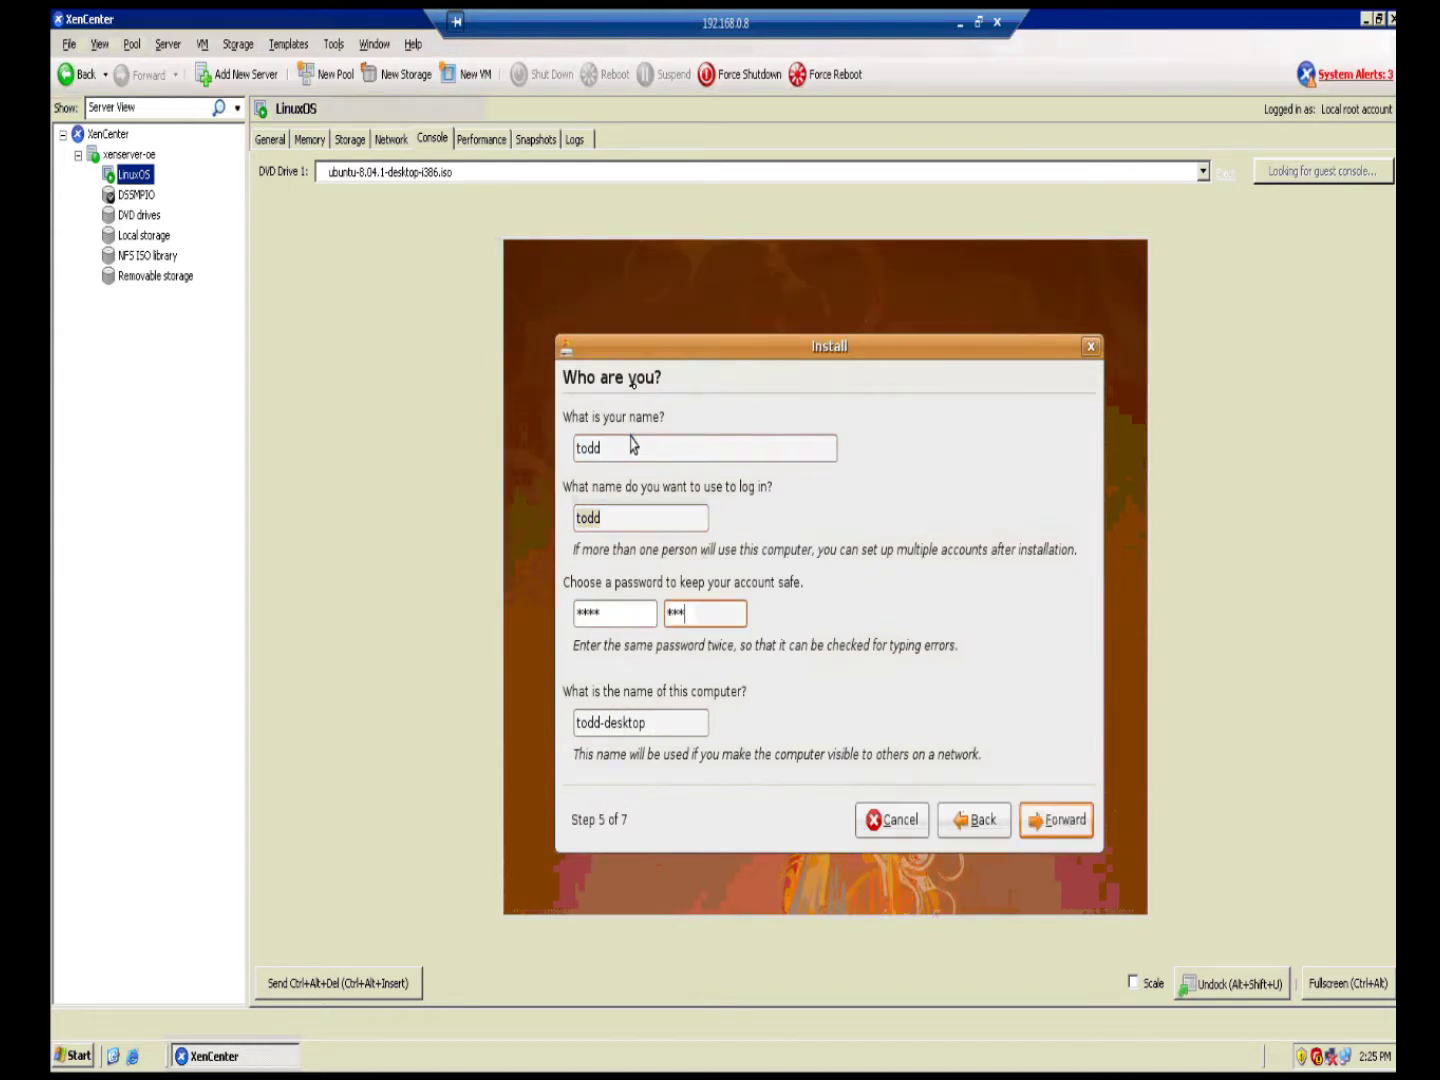
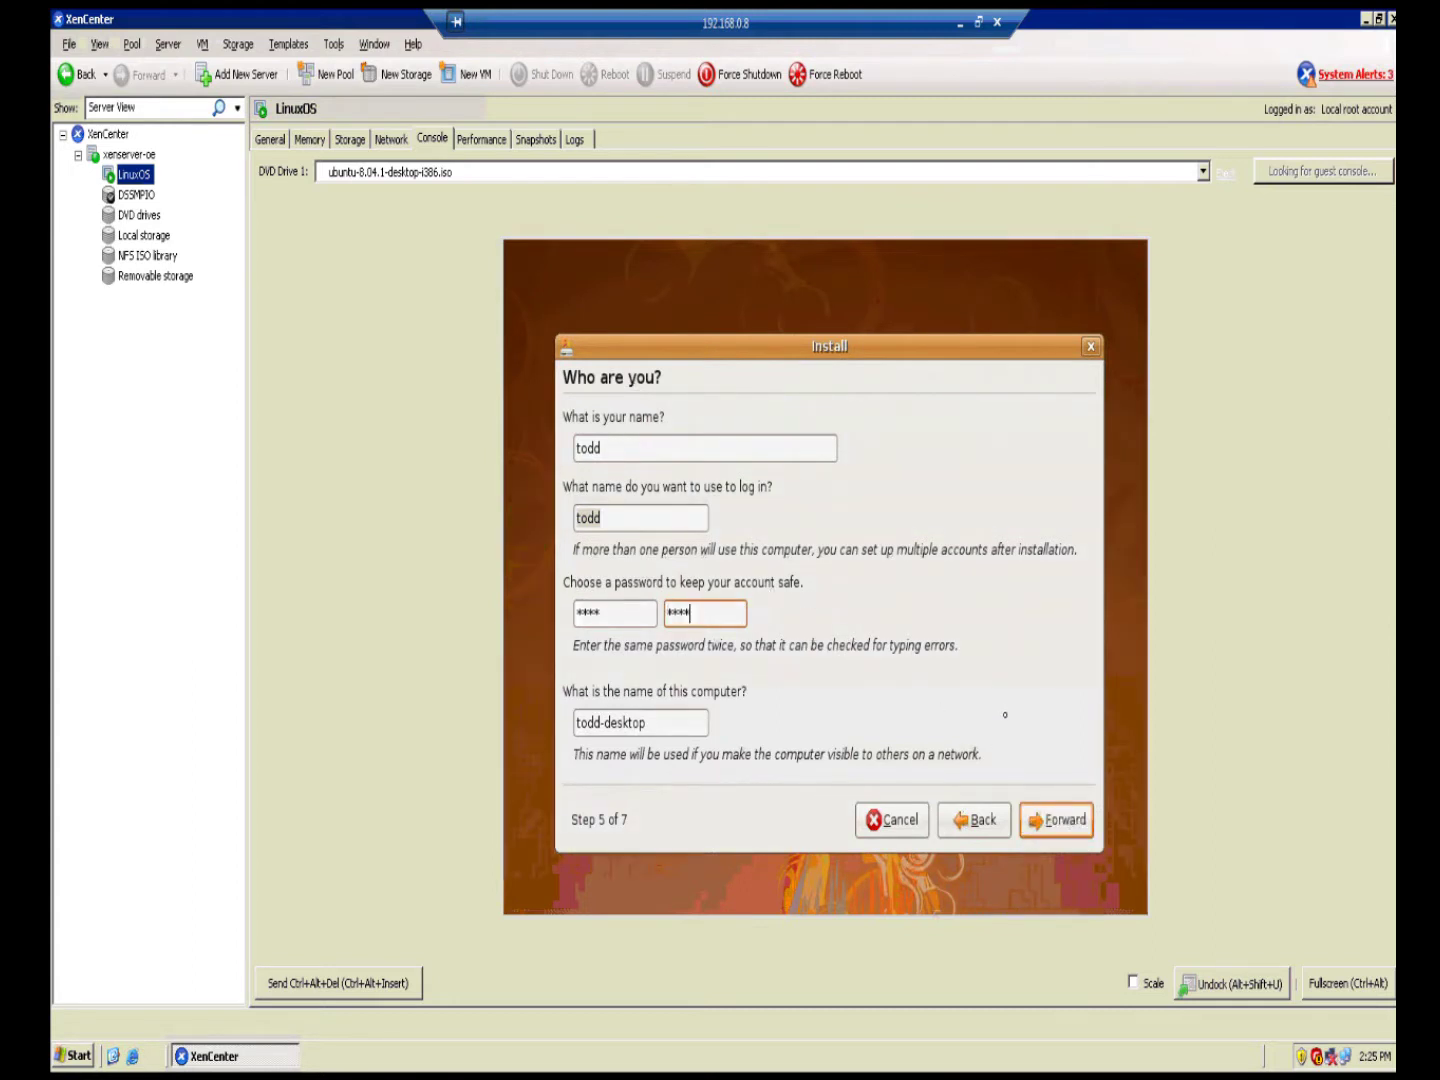
{"action": "left_click", "coordinate": [1074, 838]}
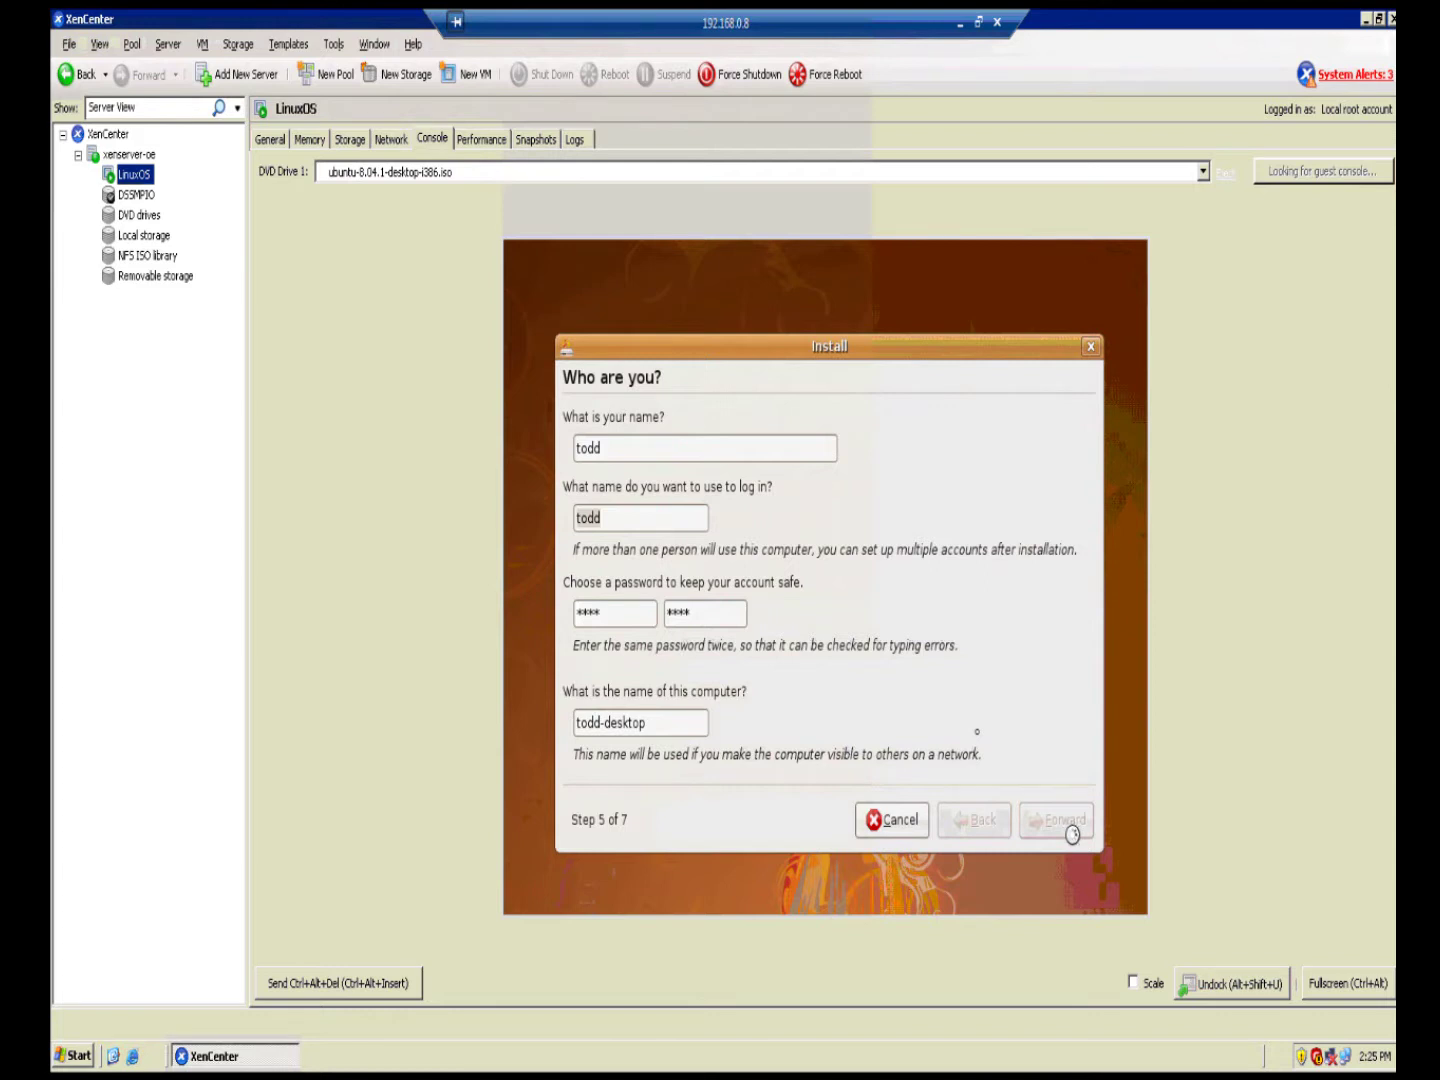
Step: Begin the Ubuntu installation and shrink the remote window while files copy
{"action": "left_click", "coordinate": [1063, 820]}
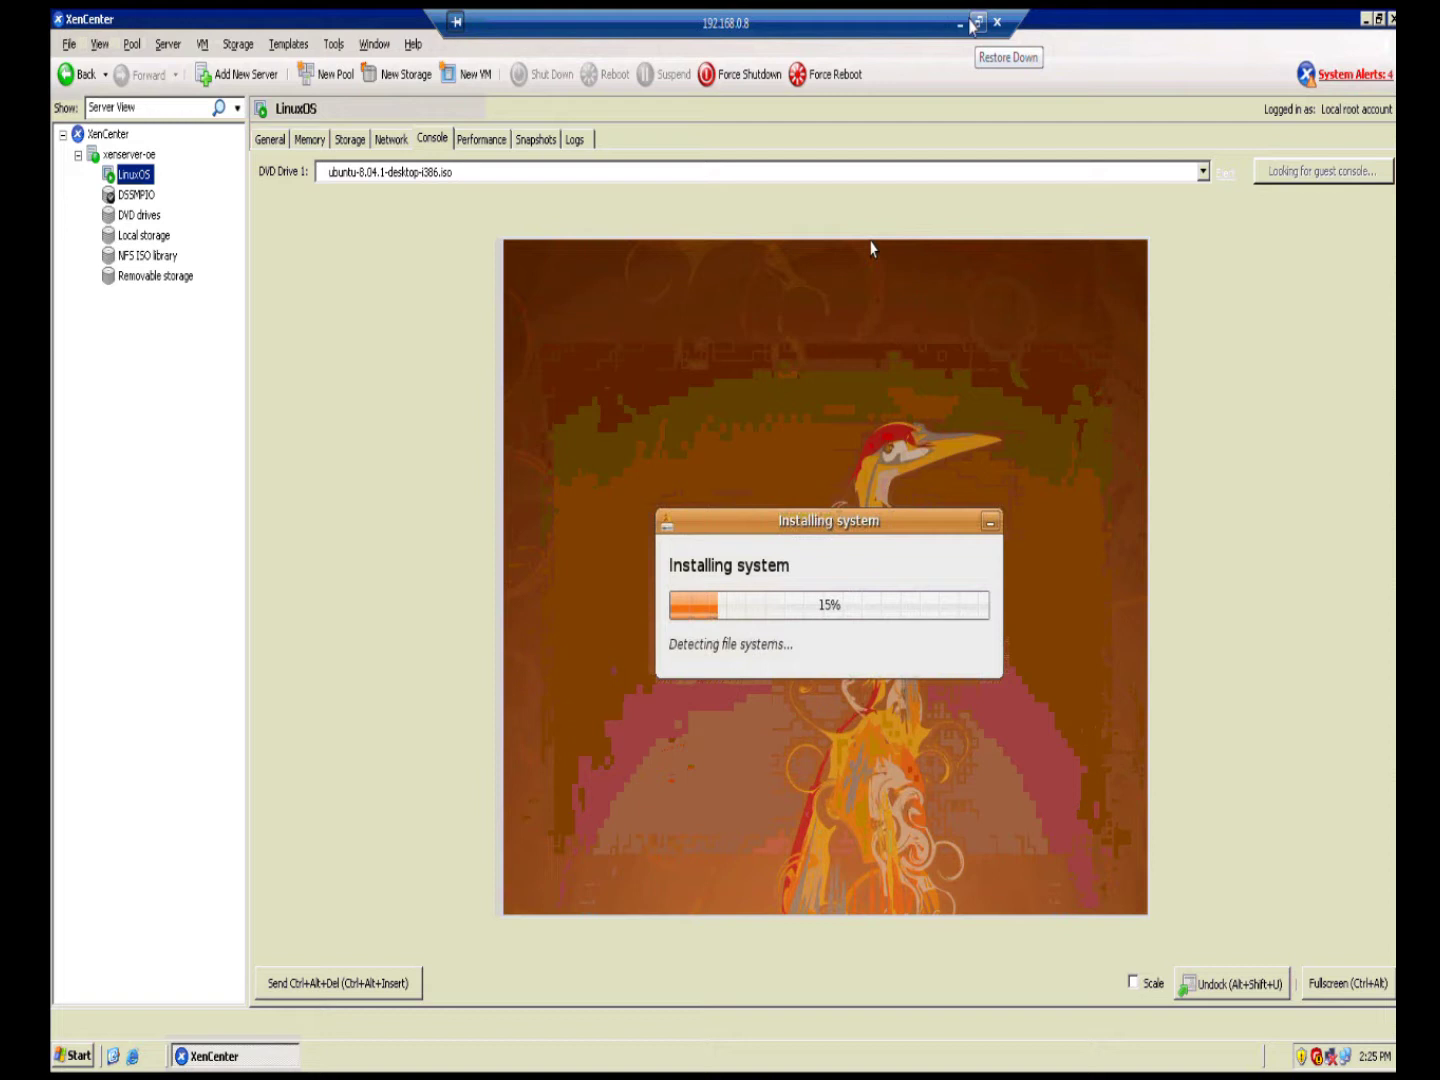
{"action": "left_click", "coordinate": [970, 23]}
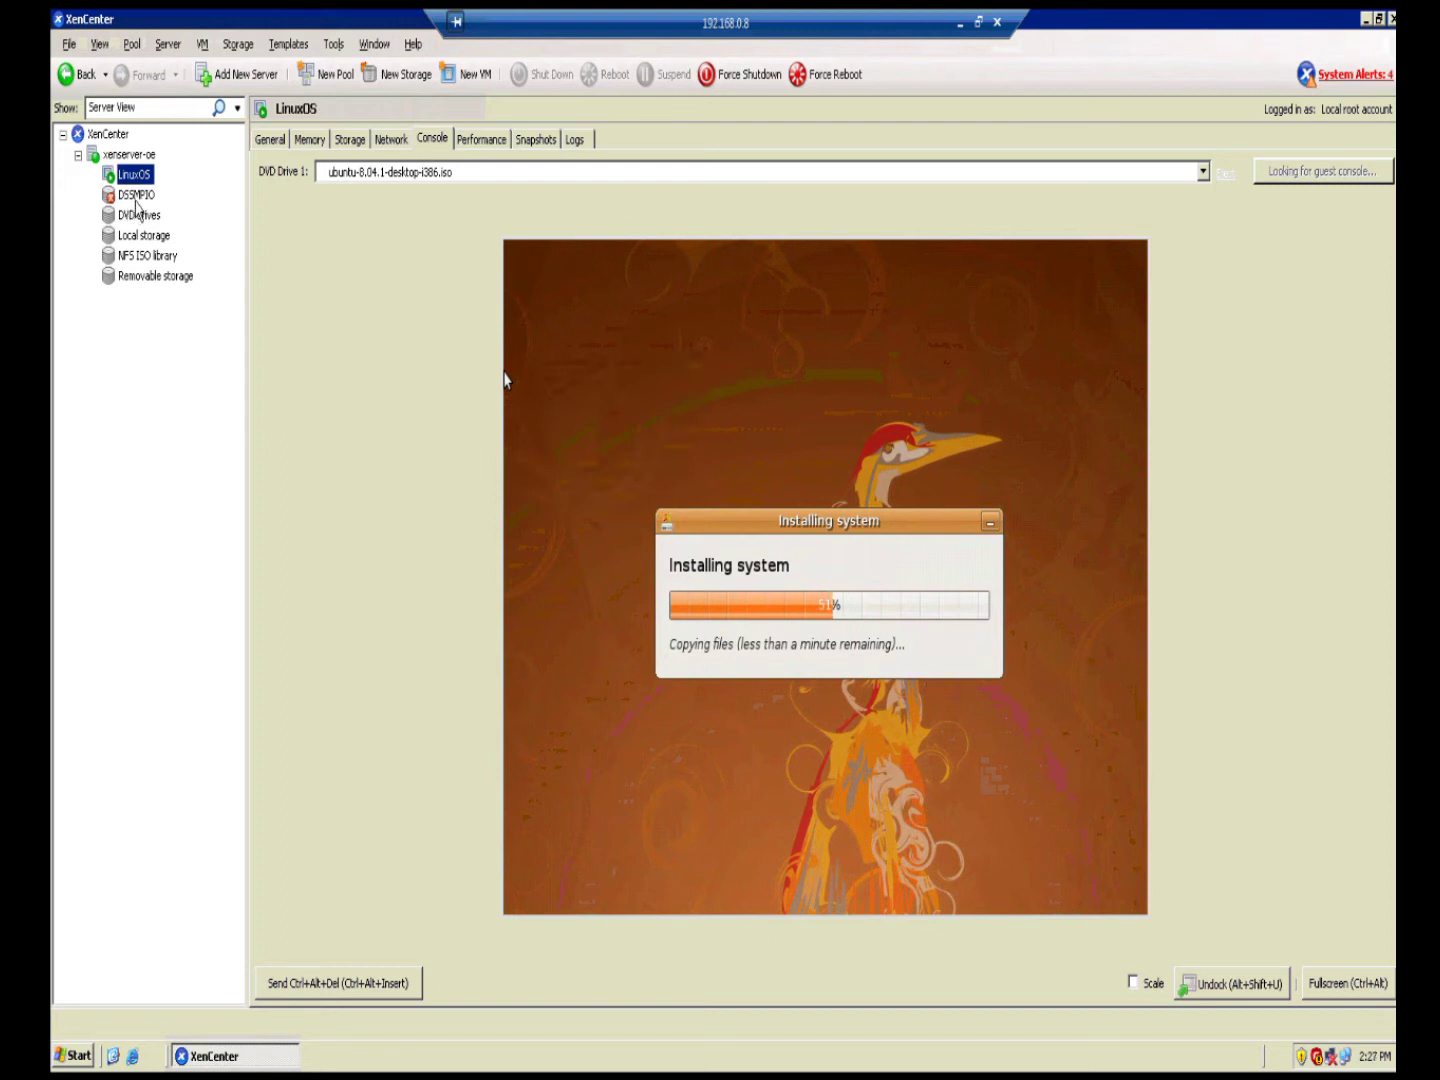
Step: Check DSSMPIO's General tab showing 1 of 2 multipath paths active, then restore the window
{"action": "left_click", "coordinate": [136, 198]}
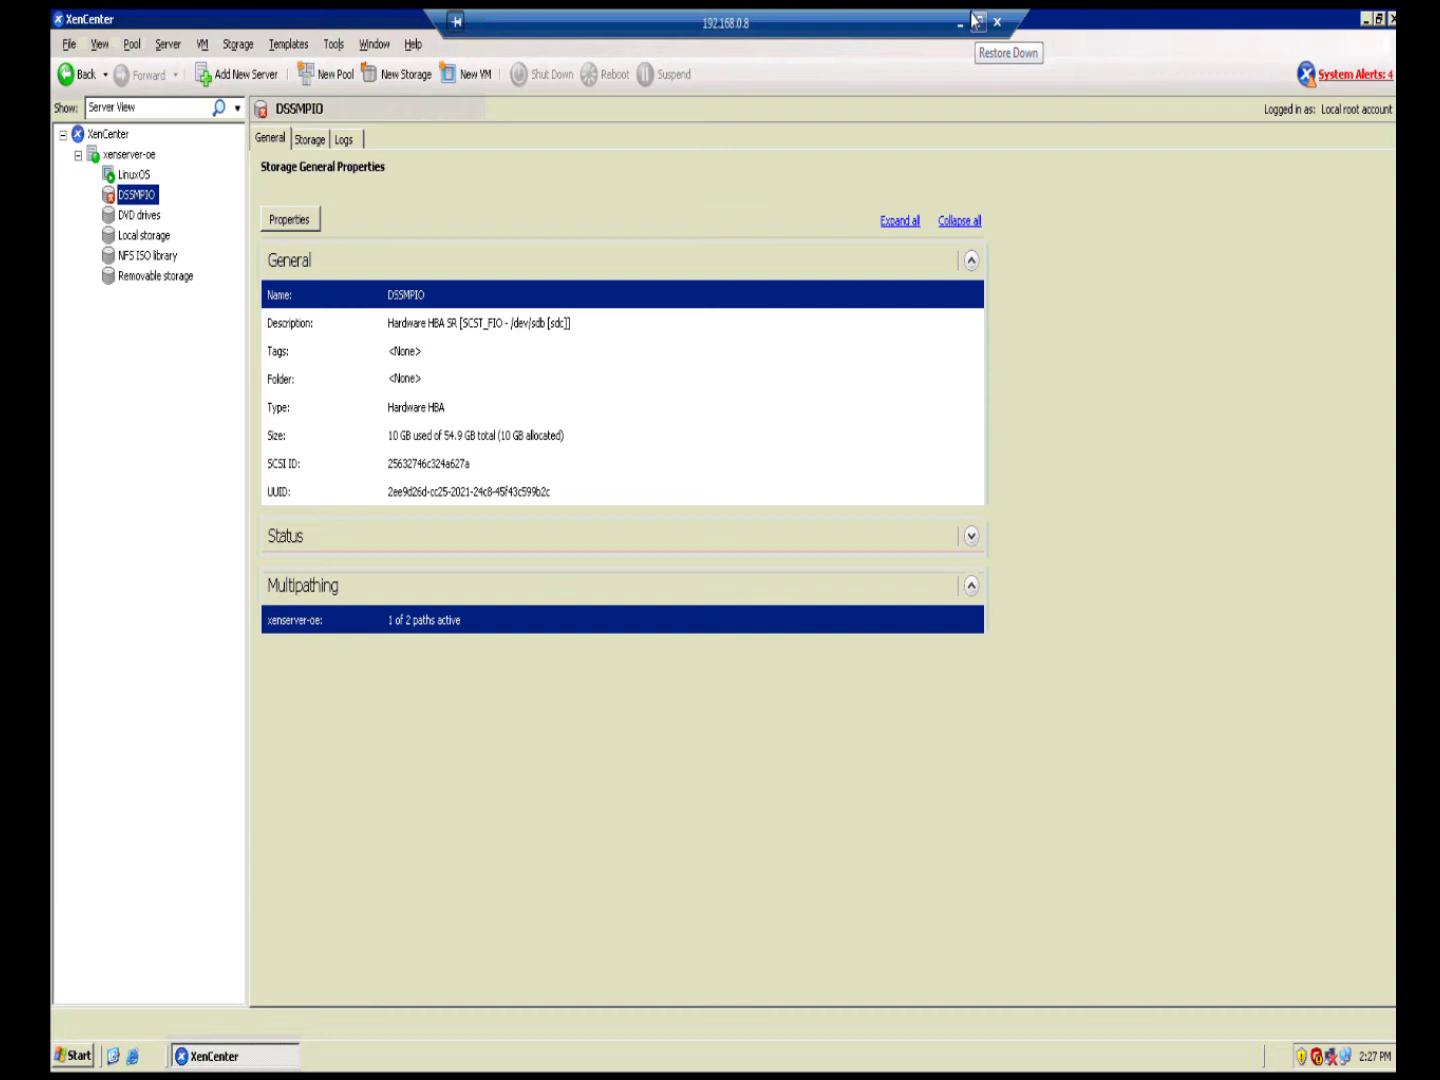
{"action": "left_click", "coordinate": [975, 20]}
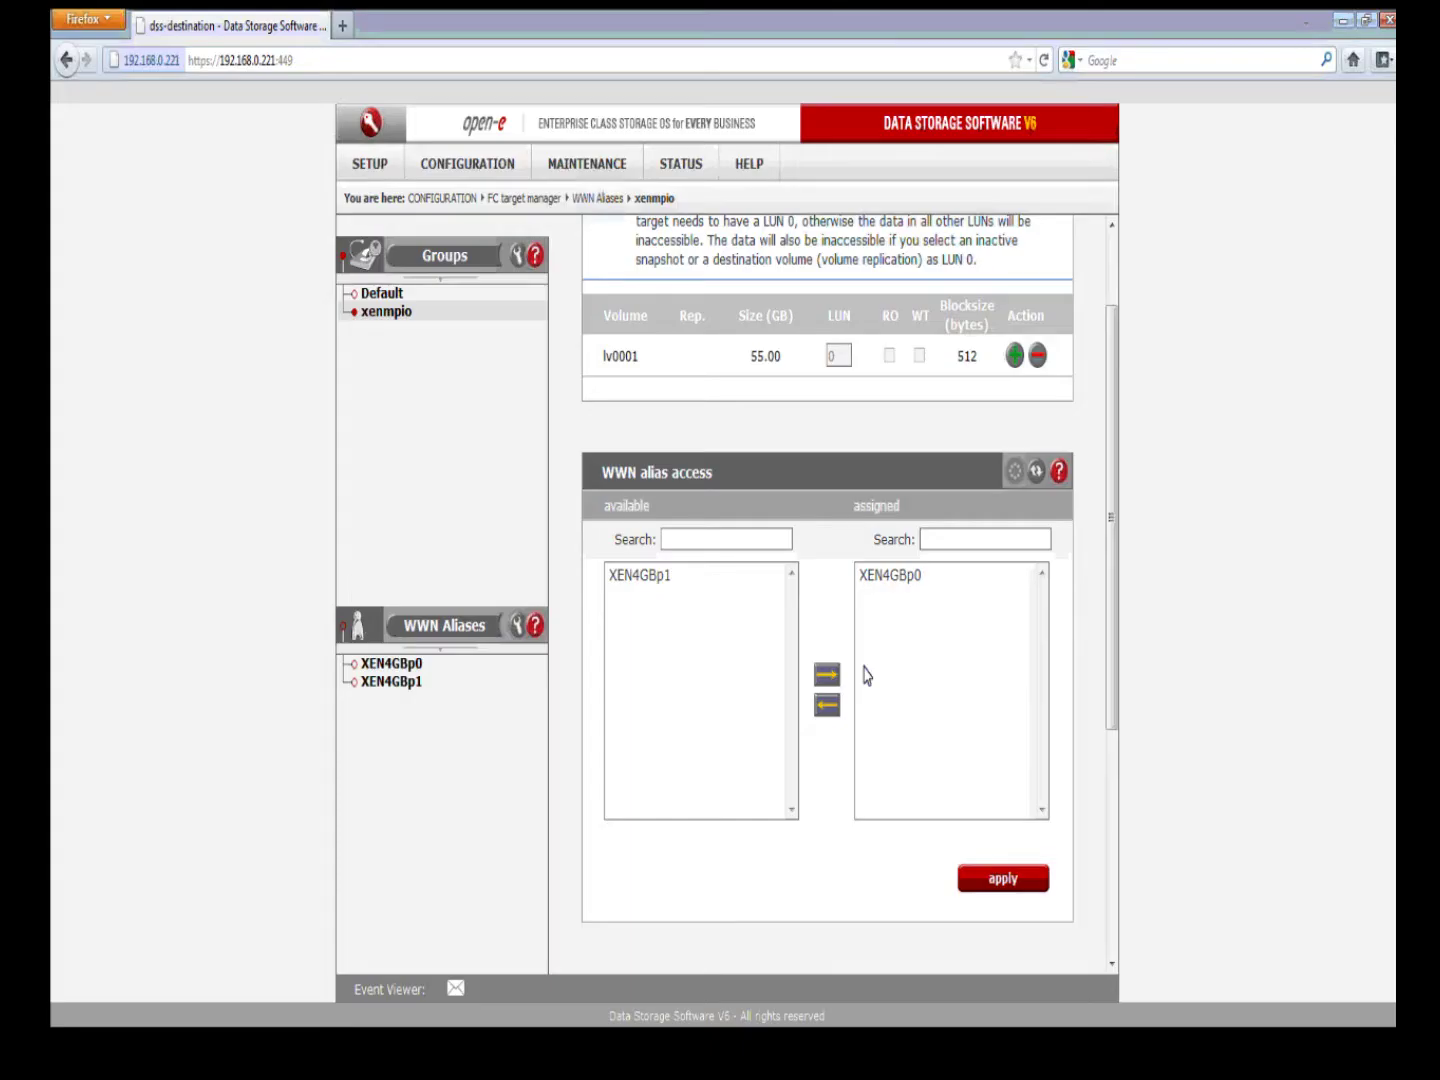
Step: Move XEN4GBp1 back into the xenmpio group's assigned aliases and apply the change
{"action": "left_click", "coordinate": [827, 674]}
{"action": "left_click", "coordinate": [827, 674]}
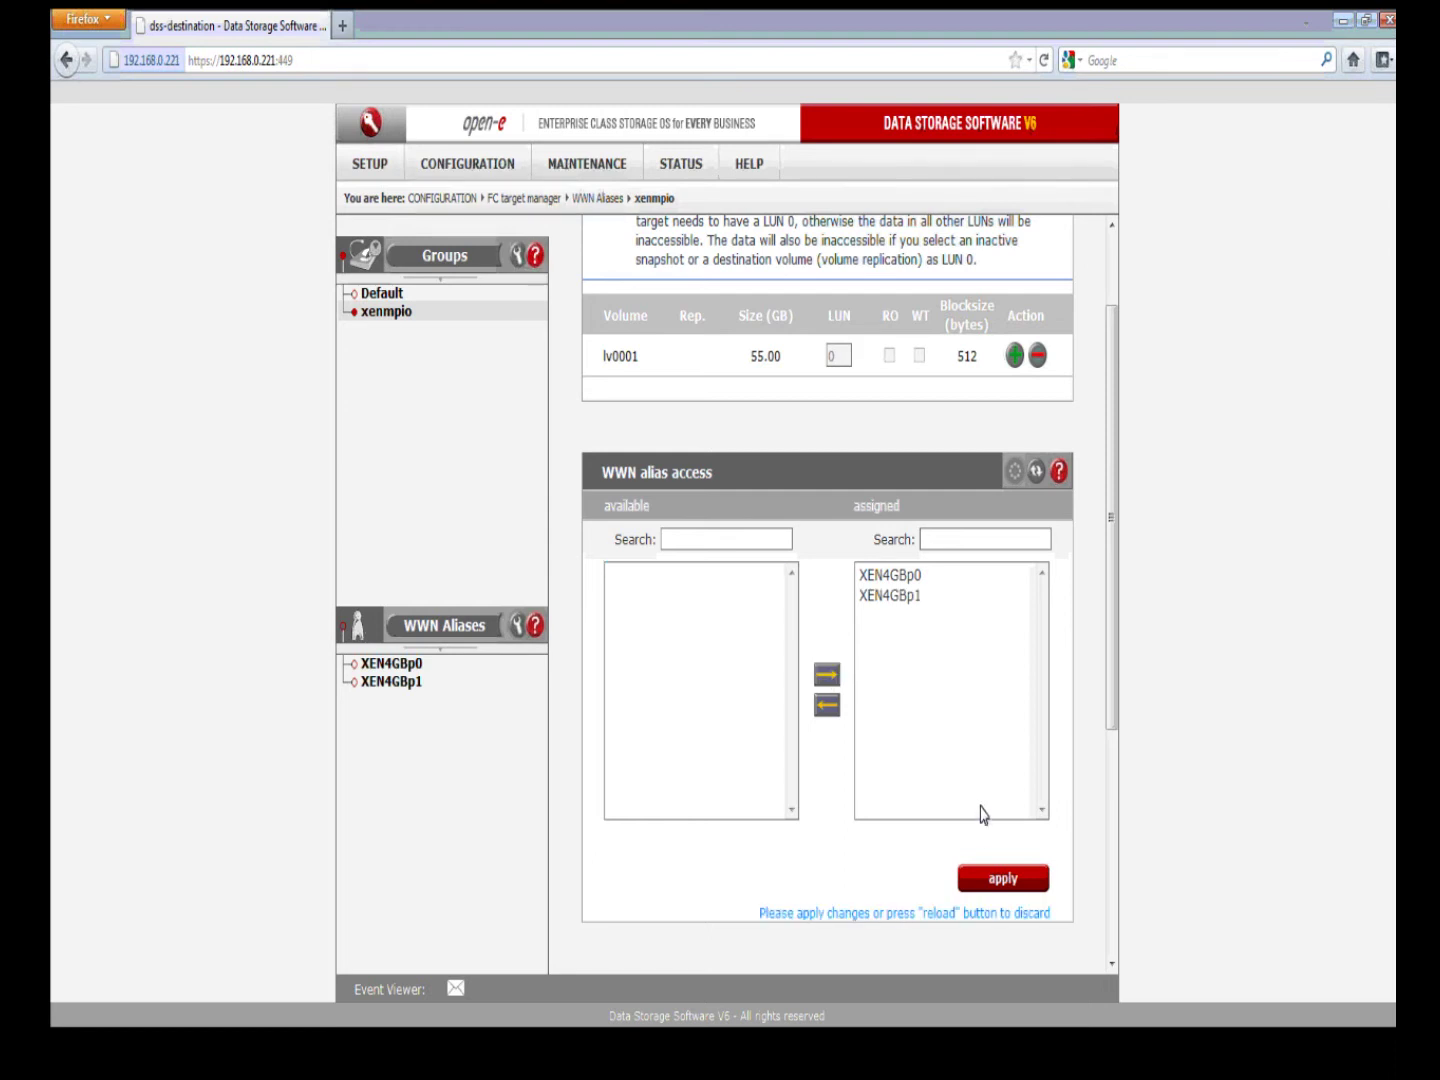
{"action": "left_click", "coordinate": [995, 874]}
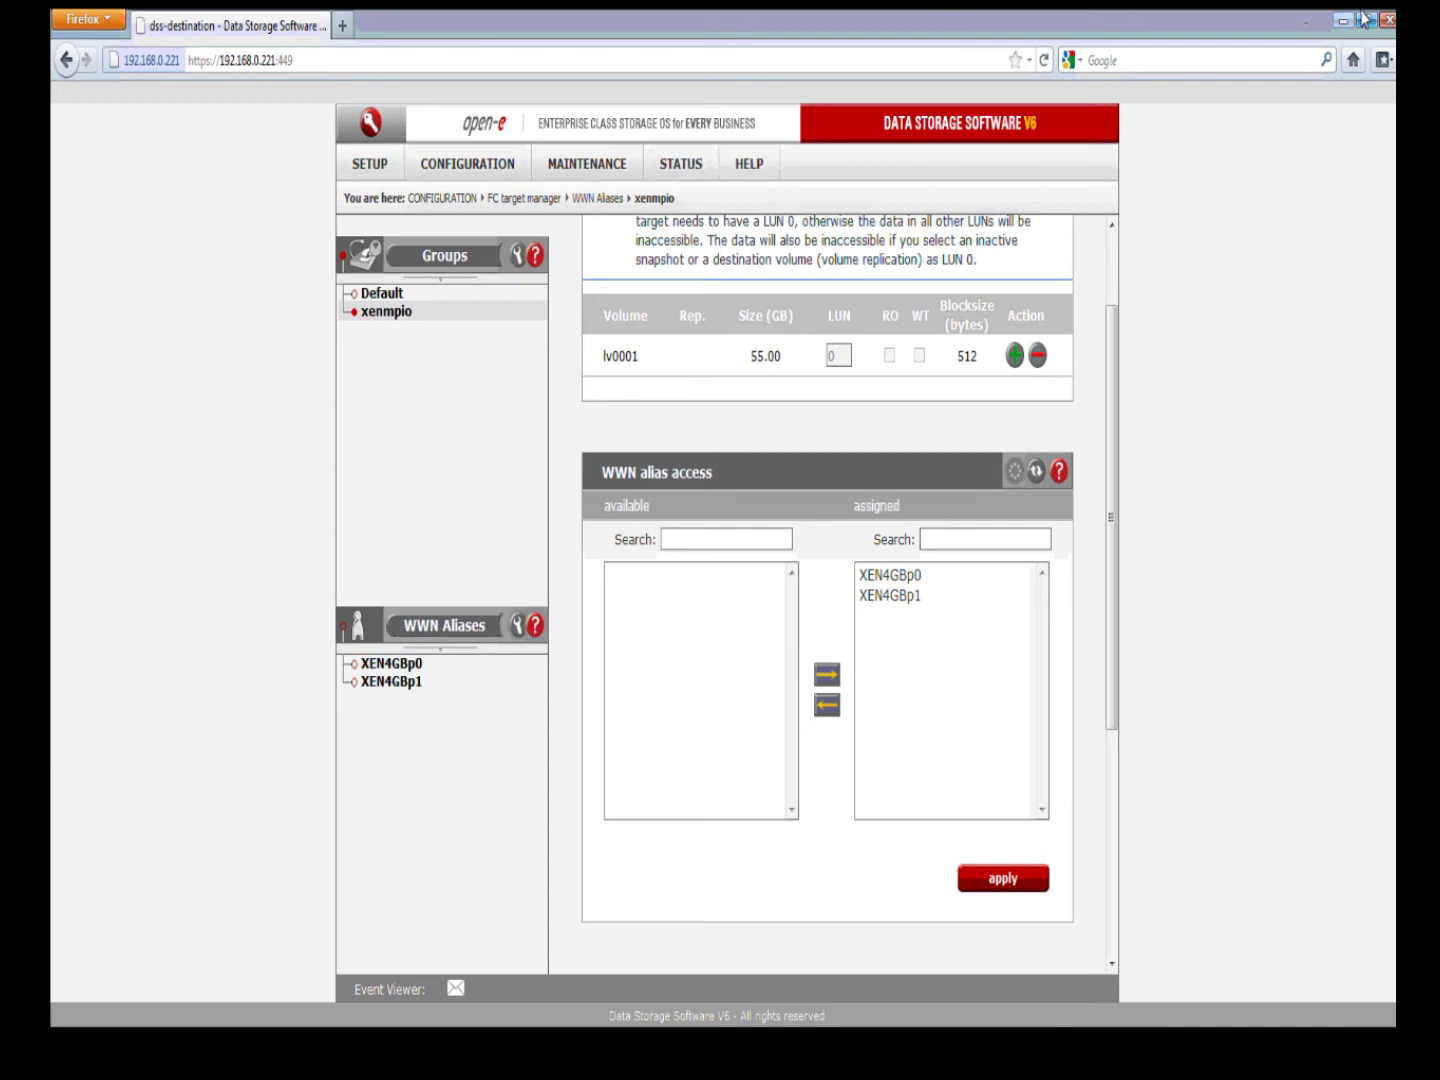
{"action": "left_click", "coordinate": [1364, 19]}
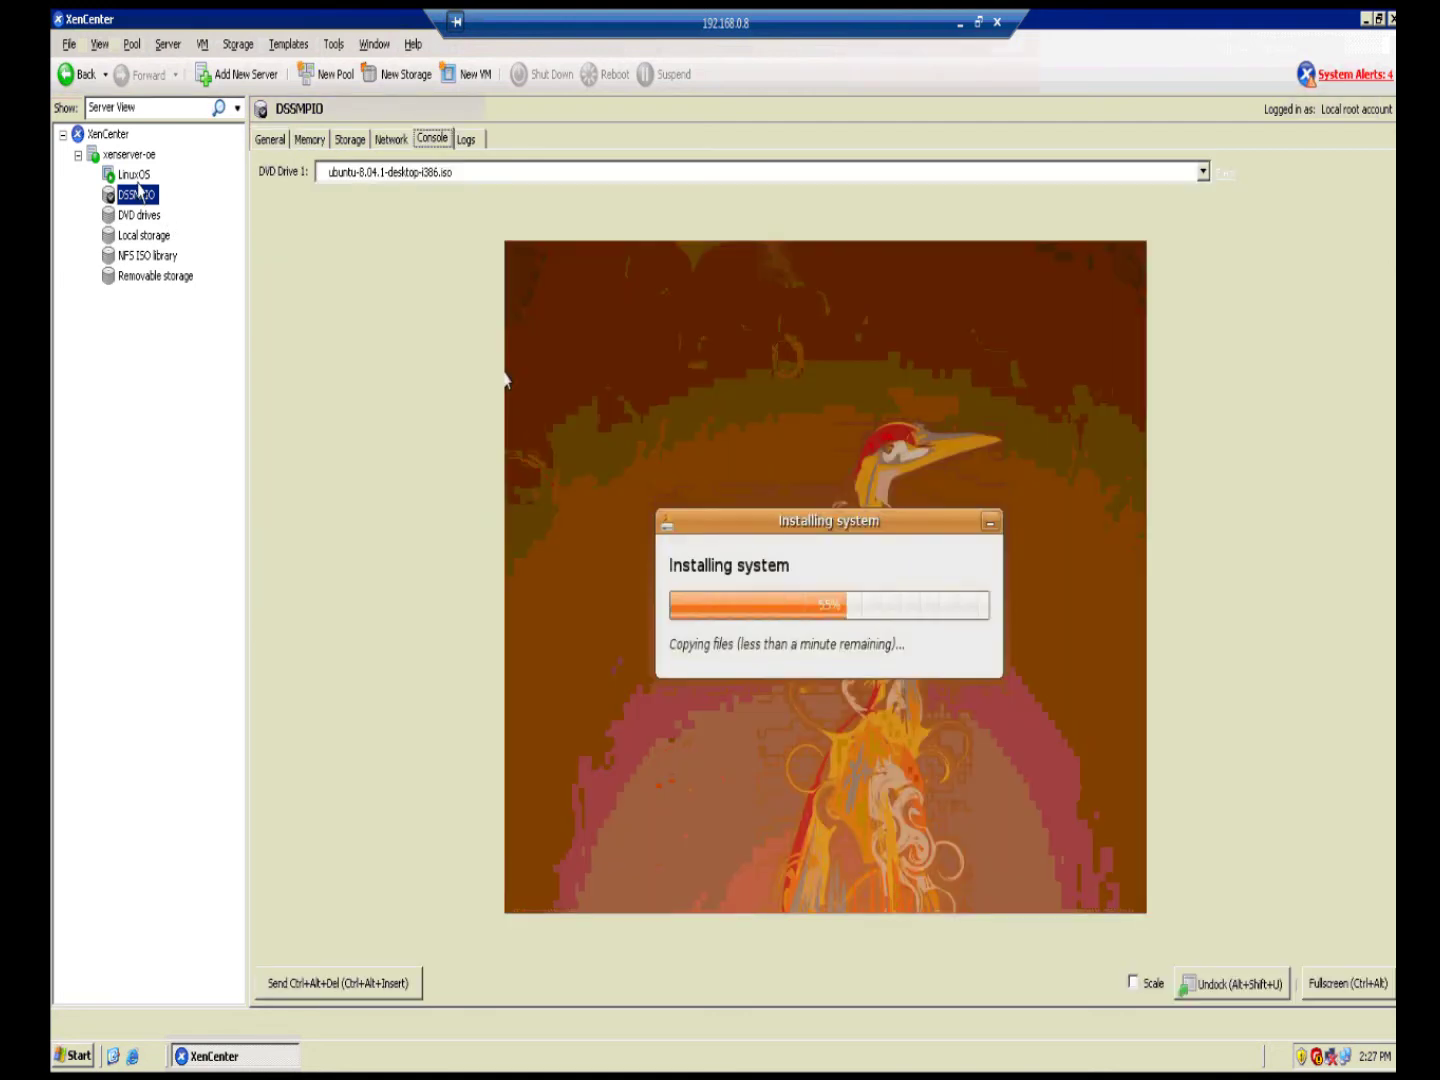
Step: Show the LinuxOS console, where Ubuntu's file copy continues toward about 62%
{"action": "left_click", "coordinate": [134, 175]}
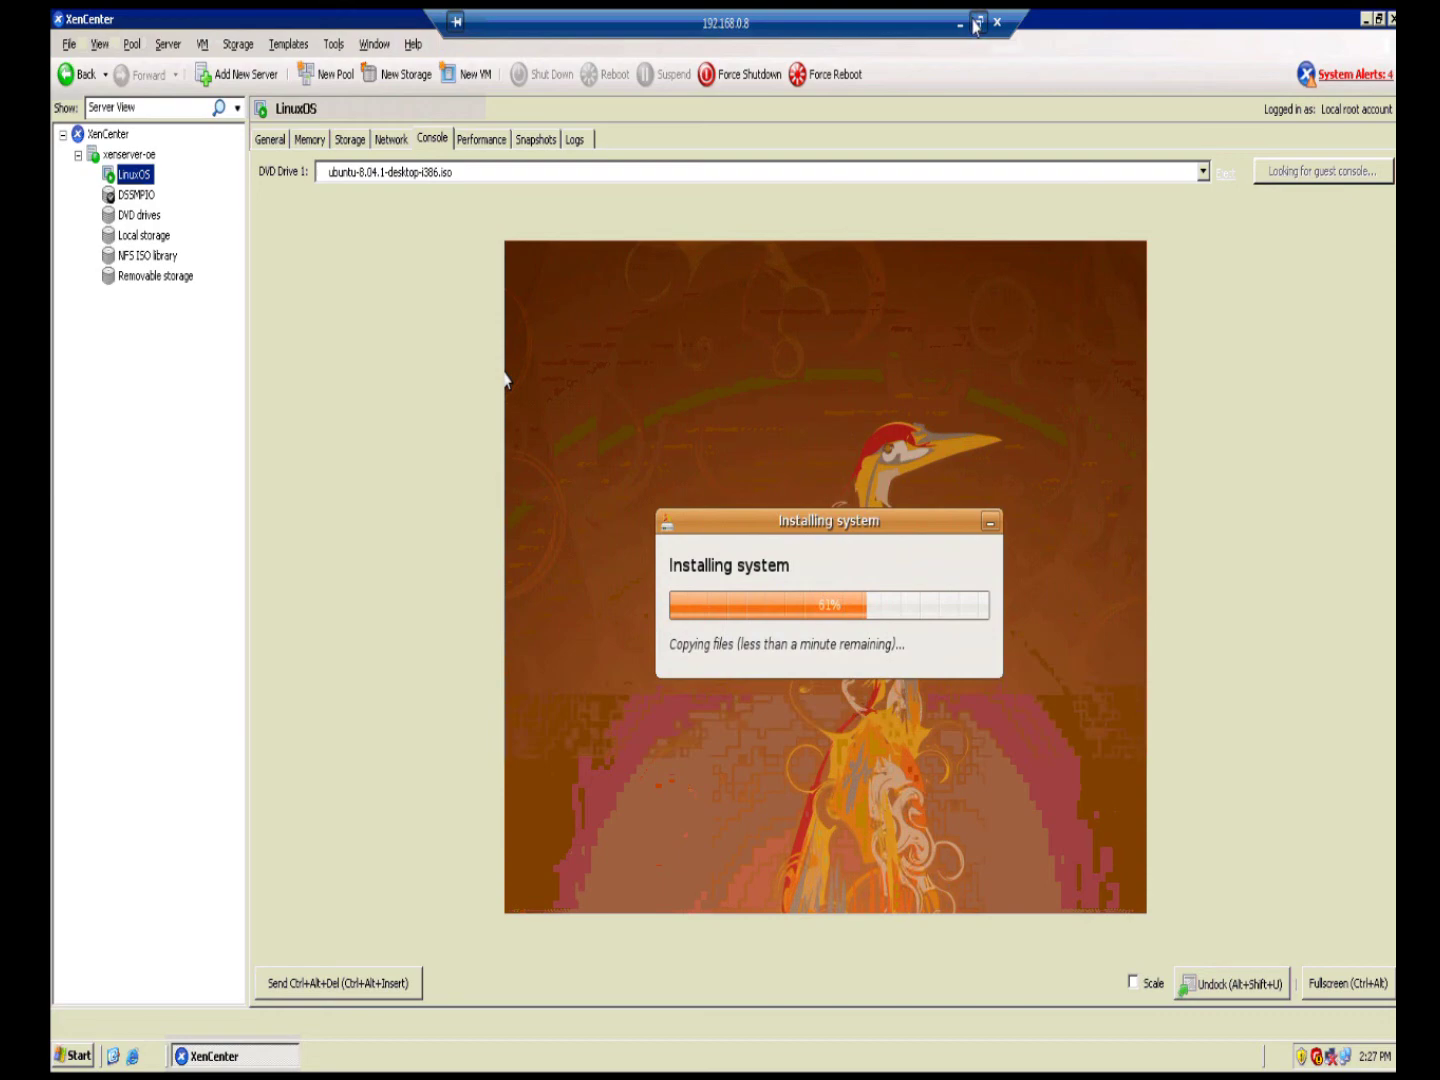
{"action": "left_click", "coordinate": [976, 22]}
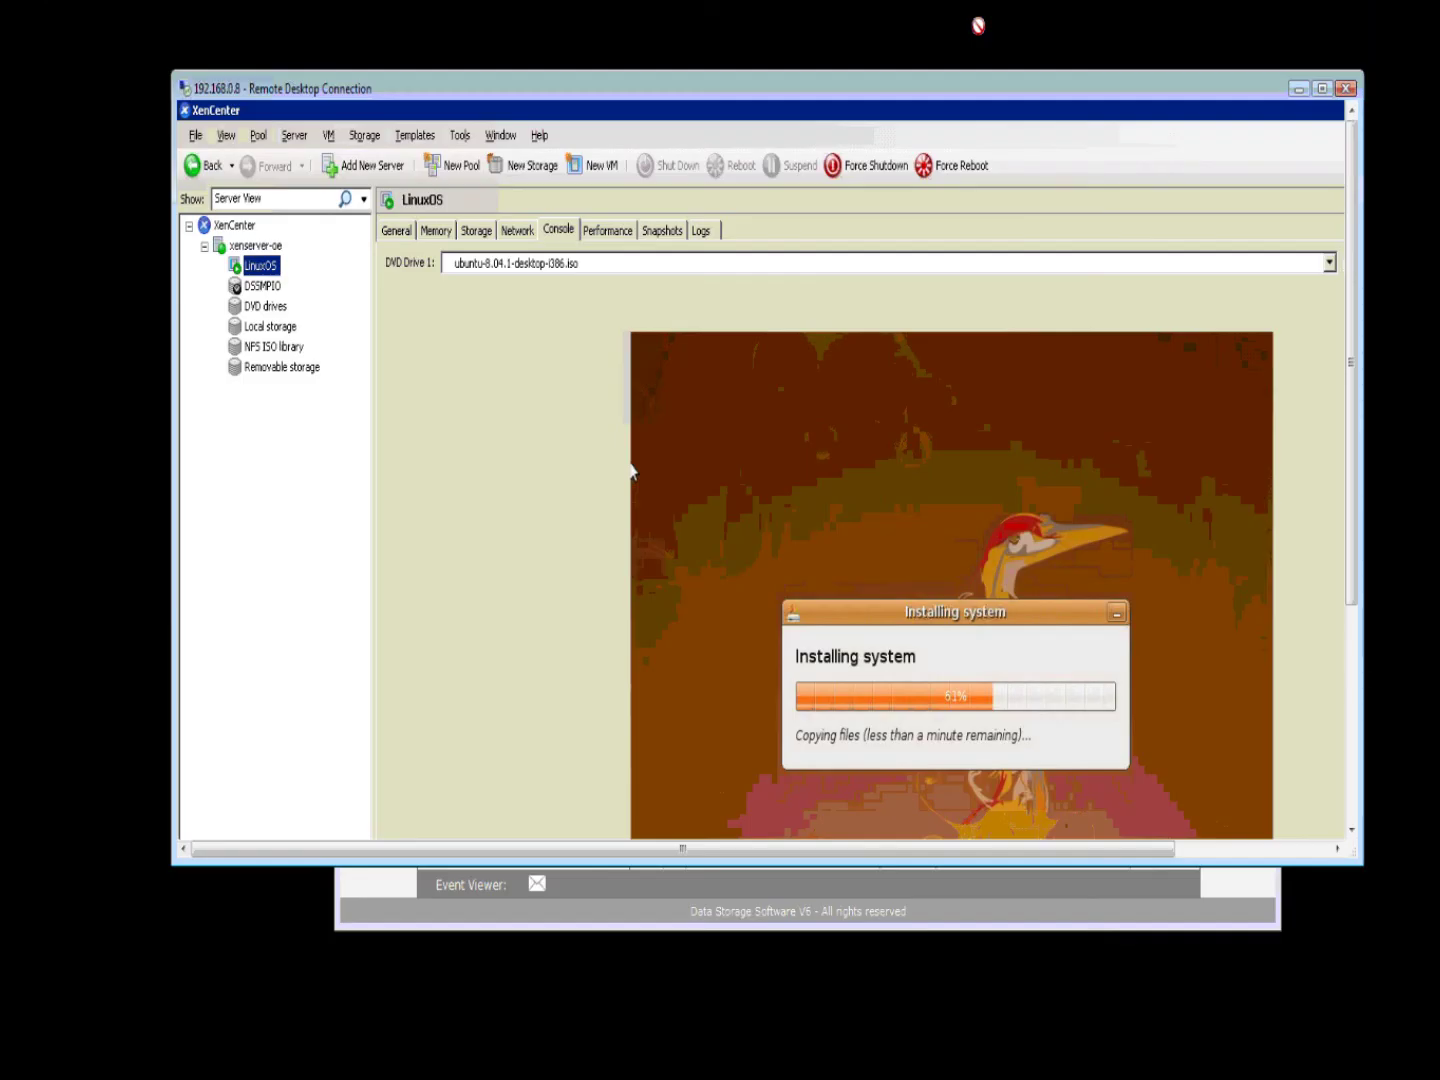